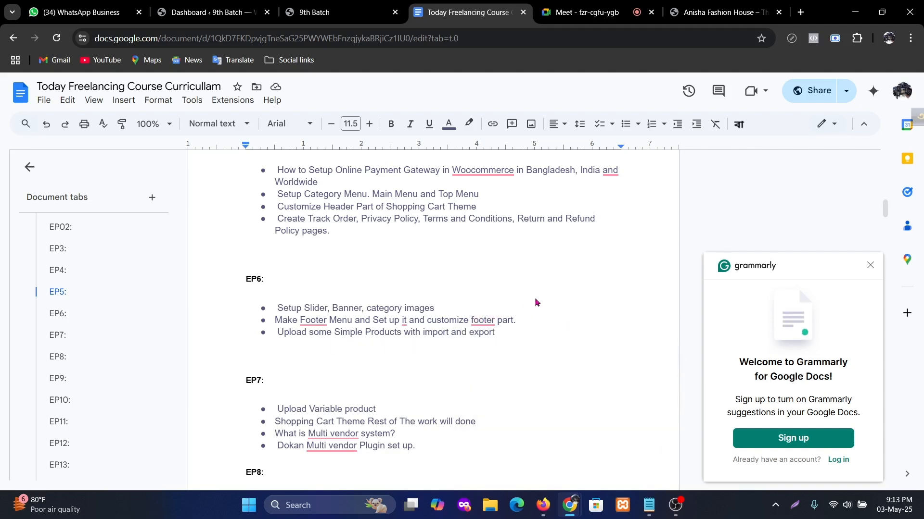
# - Review the EP3 to EP6 lesson topics in the course curriculum document
pyautogui.scroll(3, 538, 296)
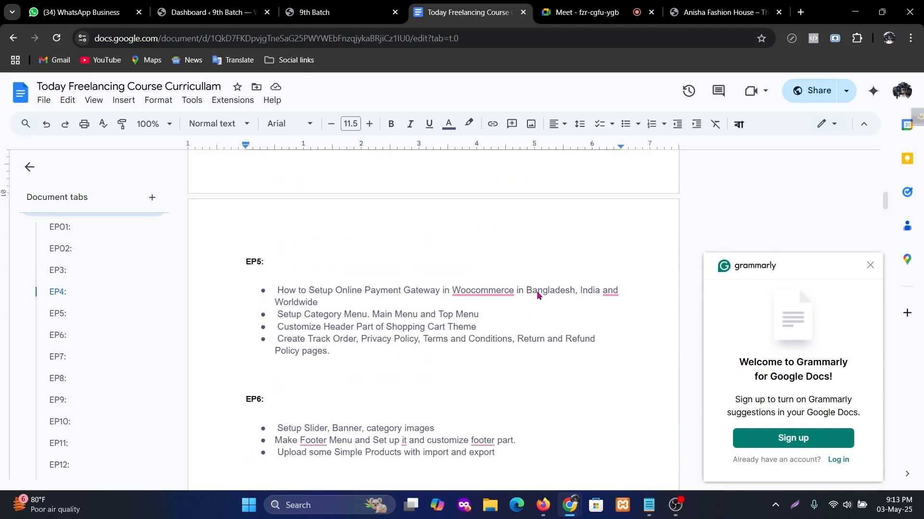
pyautogui.scroll(5, 538, 295)
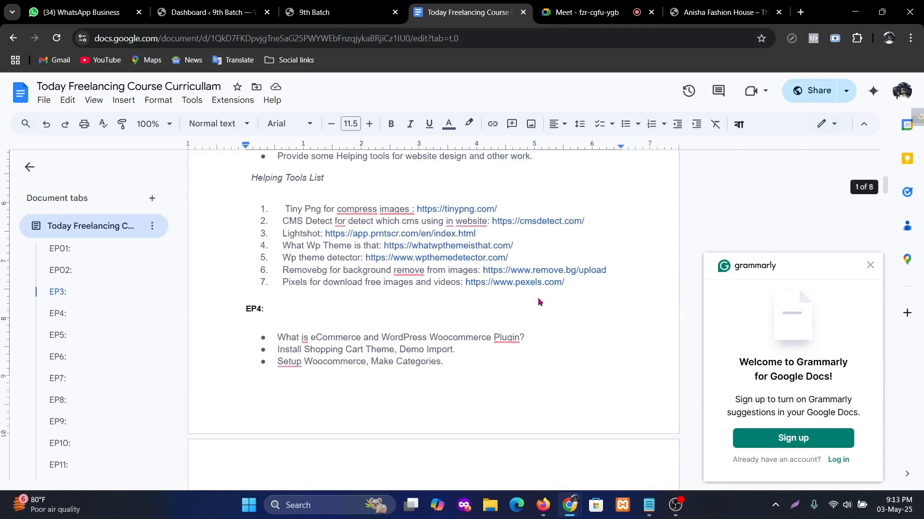
pyautogui.scroll(-3, 538, 301)
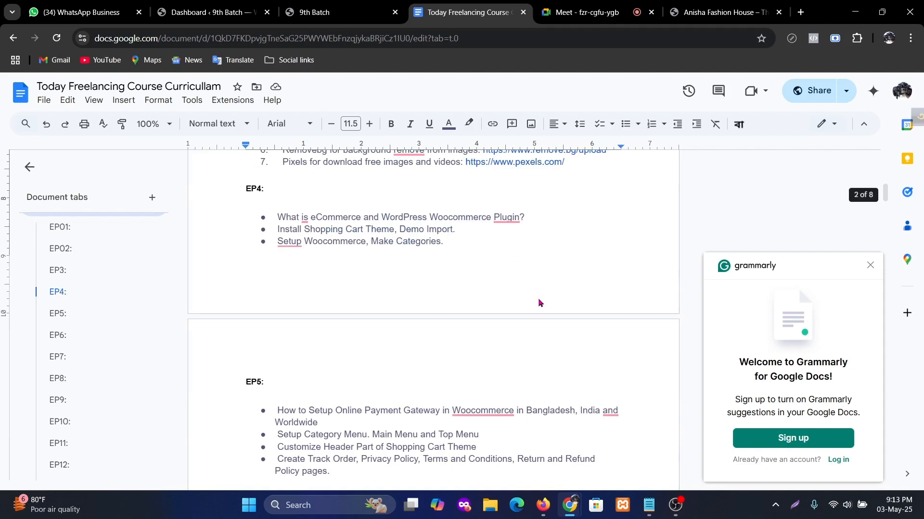
pyautogui.scroll(-2, 539, 304)
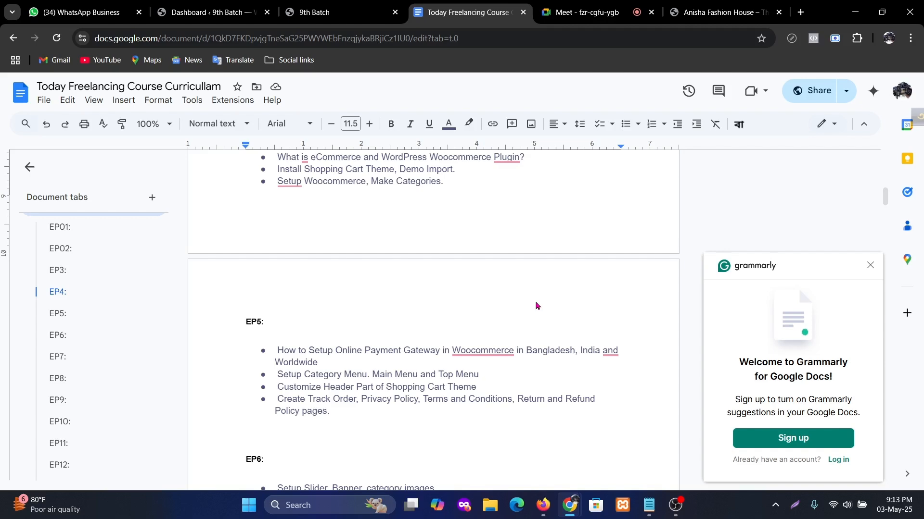
pyautogui.scroll(2, 537, 306)
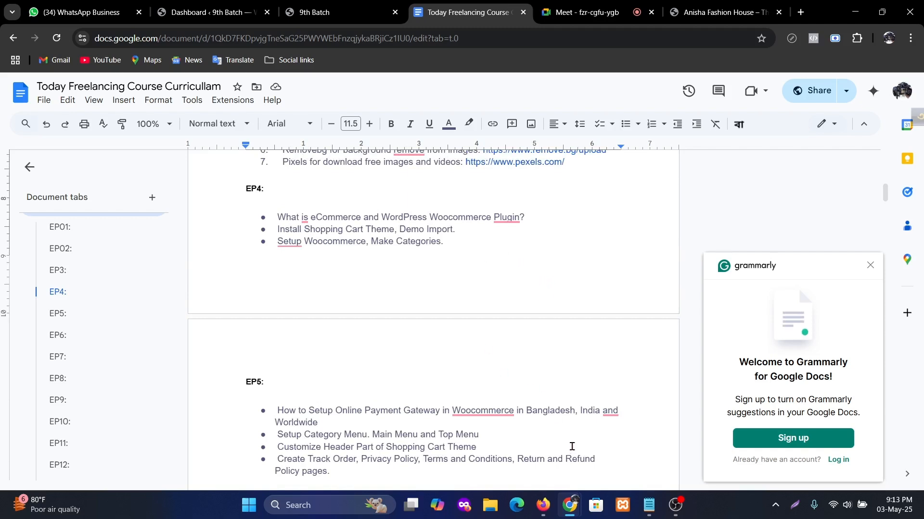
# - Switch to Firefox, open Facebook in a new tab and go to the TodayFreelancing Success Story group
pyautogui.moveTo(545, 509)
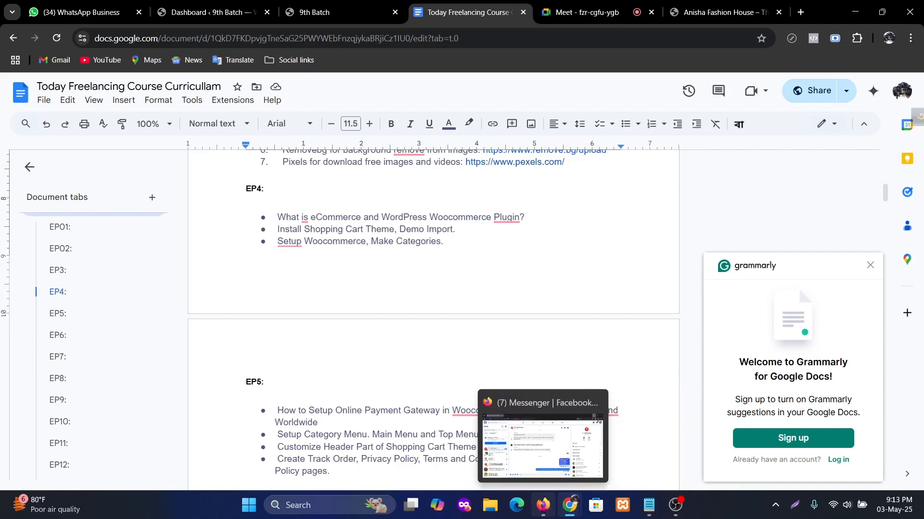
pyautogui.click(543, 506)
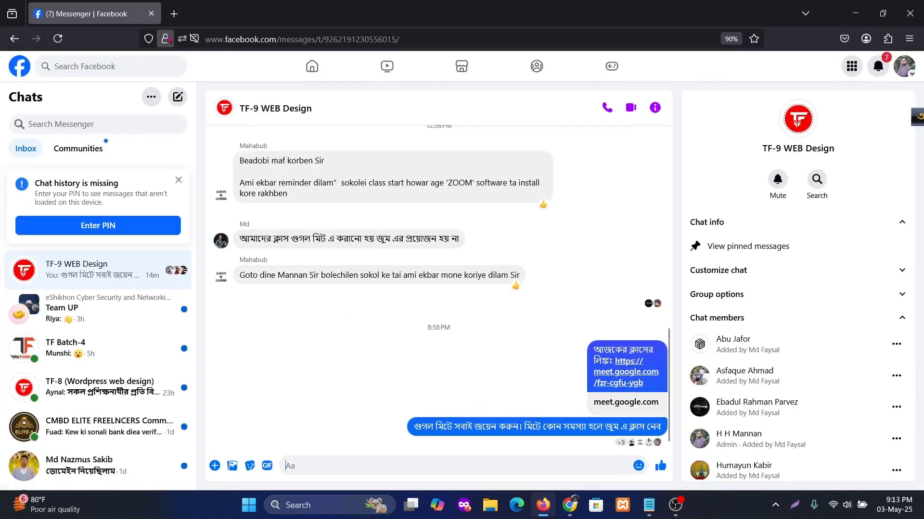
pyautogui.click(173, 13)
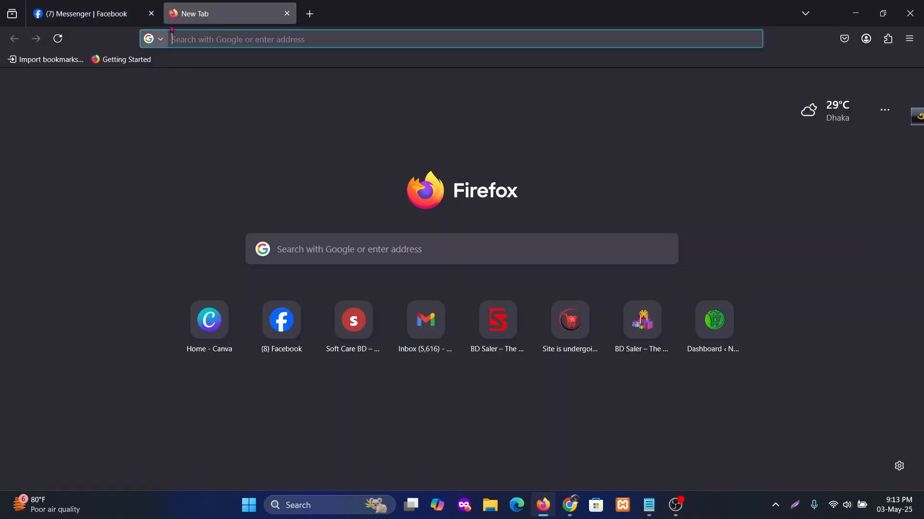
pyautogui.click(281, 320)
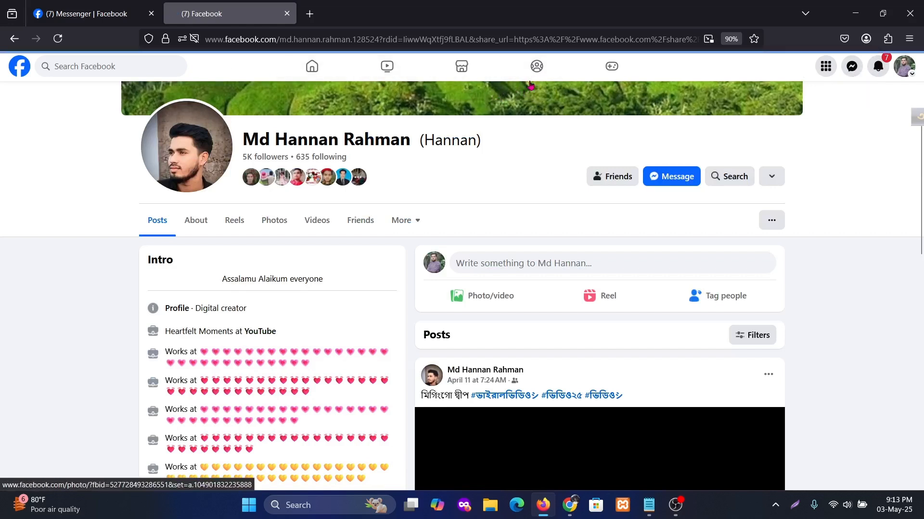
pyautogui.click(526, 75)
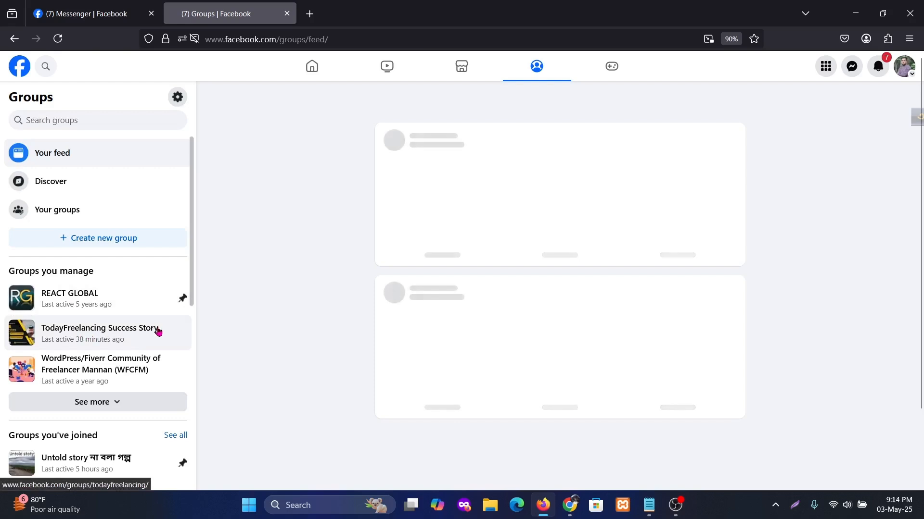
pyautogui.click(158, 331)
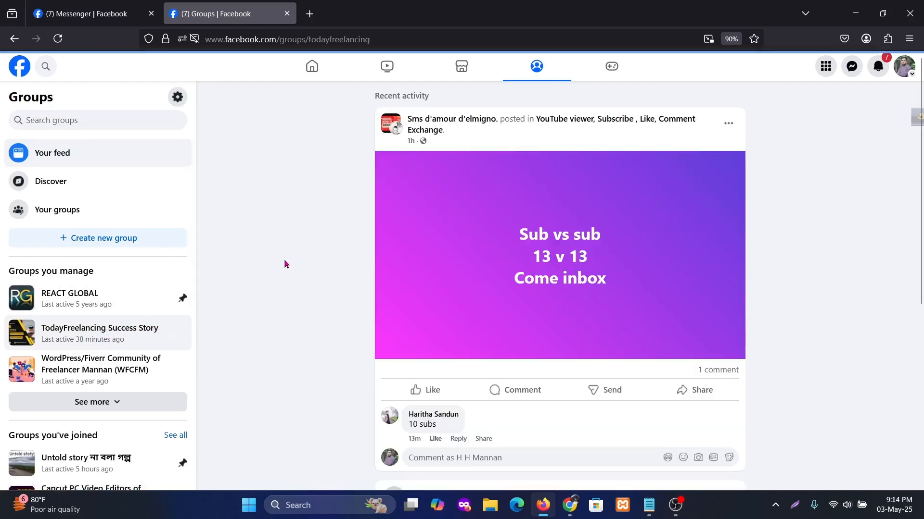
pyautogui.click(92, 346)
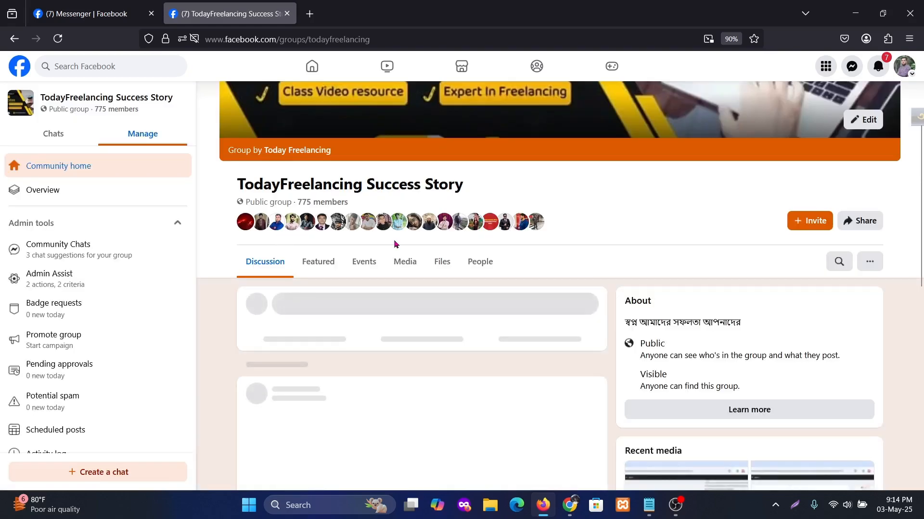
# - Examine the students' assignment posts in the TodayFreelancing Success Story group's discussion feed, then return to the first post
pyautogui.scroll(3, 428, 235)
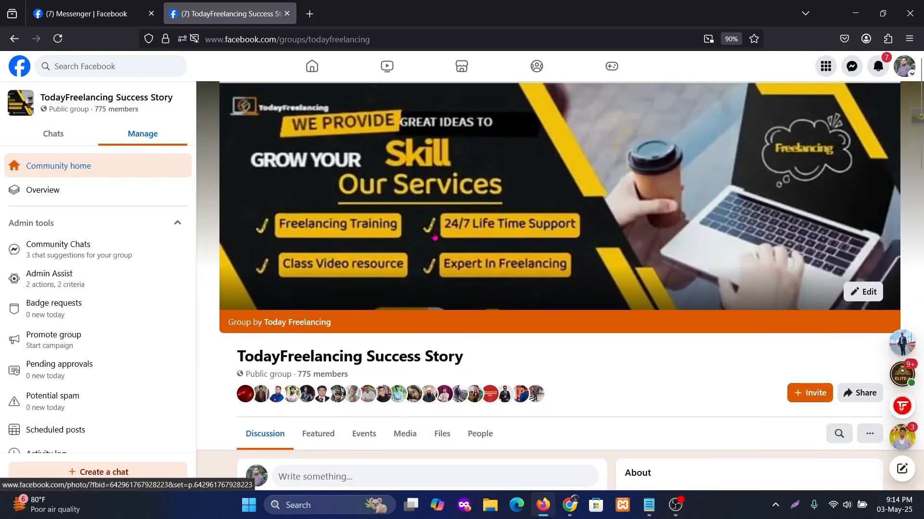
pyautogui.scroll(-2, 436, 237)
pyautogui.scroll(-5, 503, 260)
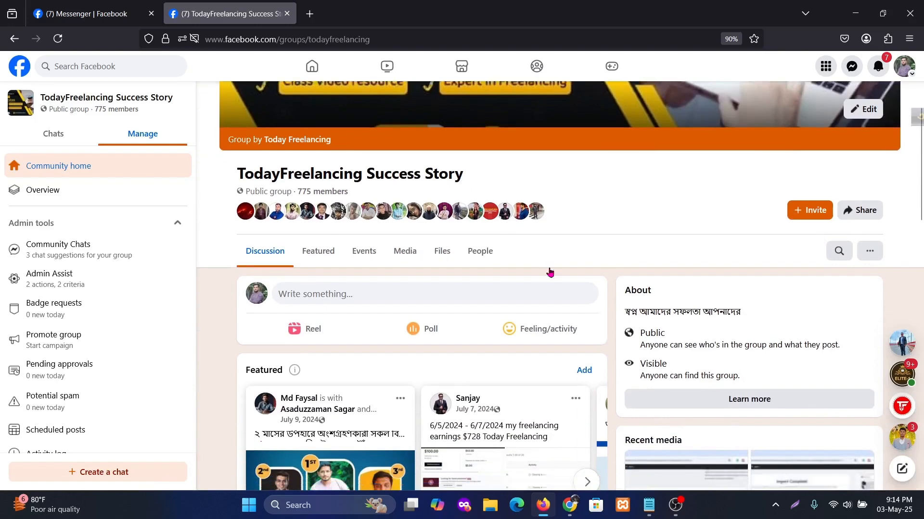
pyautogui.scroll(-4, 563, 274)
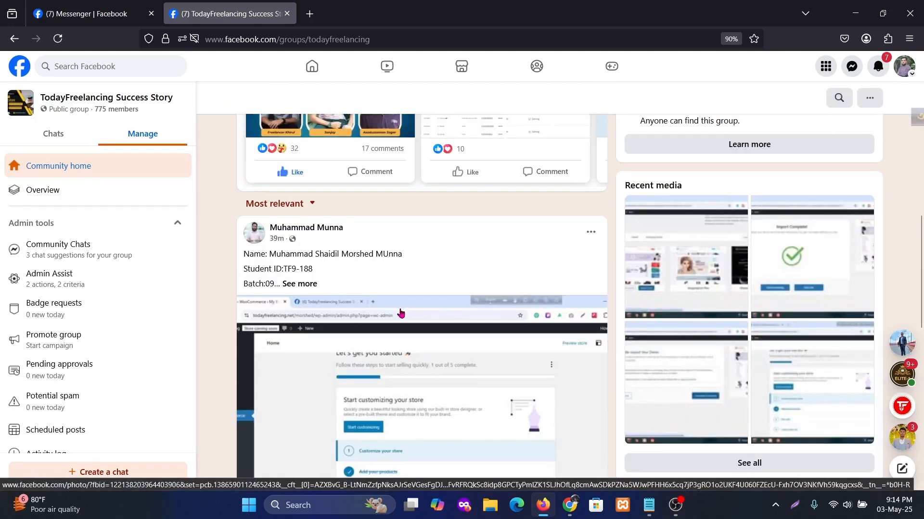
pyautogui.scroll(-1, 342, 277)
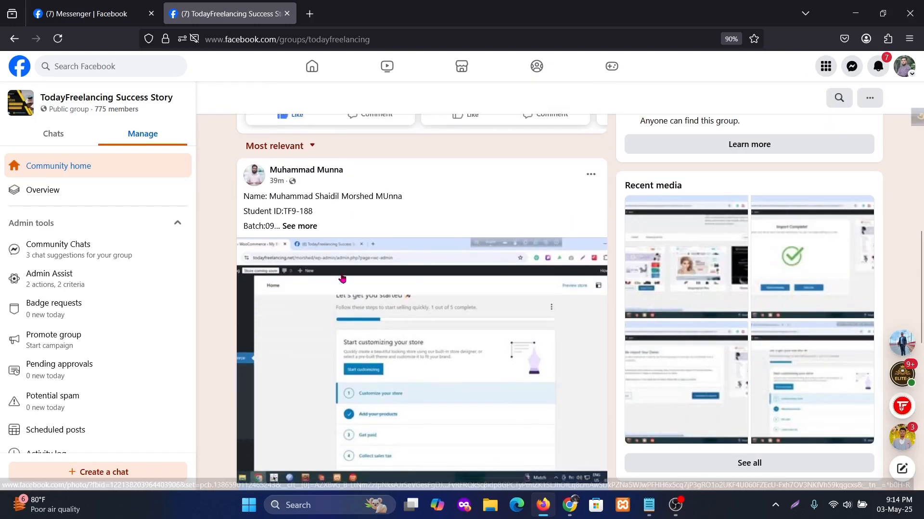
pyautogui.scroll(-3, 515, 349)
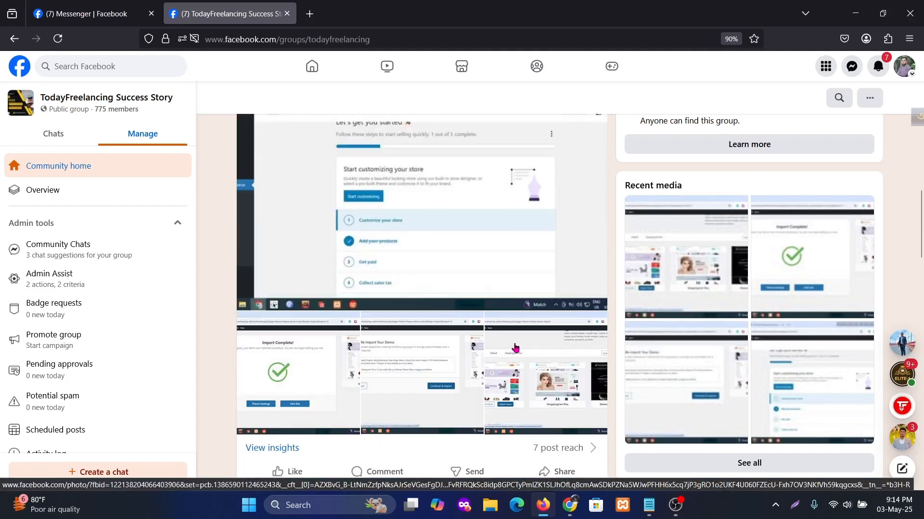
pyautogui.scroll(3, 513, 347)
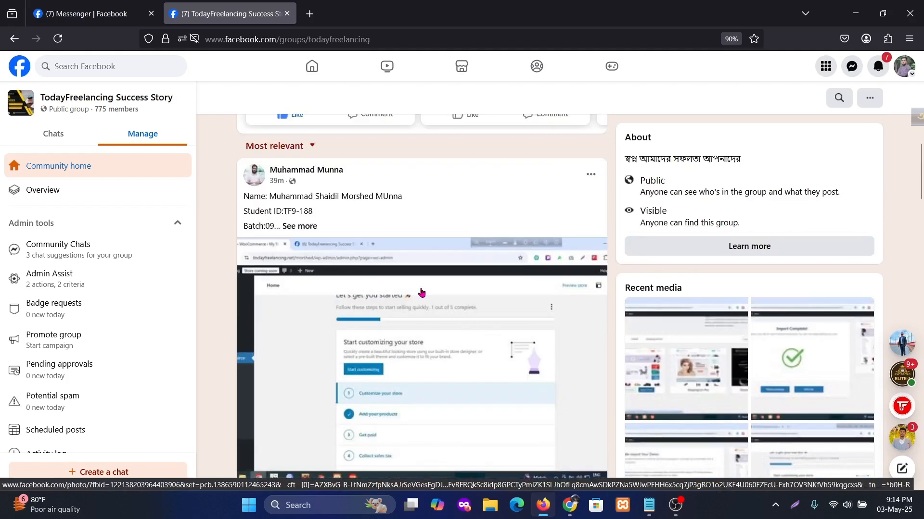
pyautogui.scroll(-10, 421, 293)
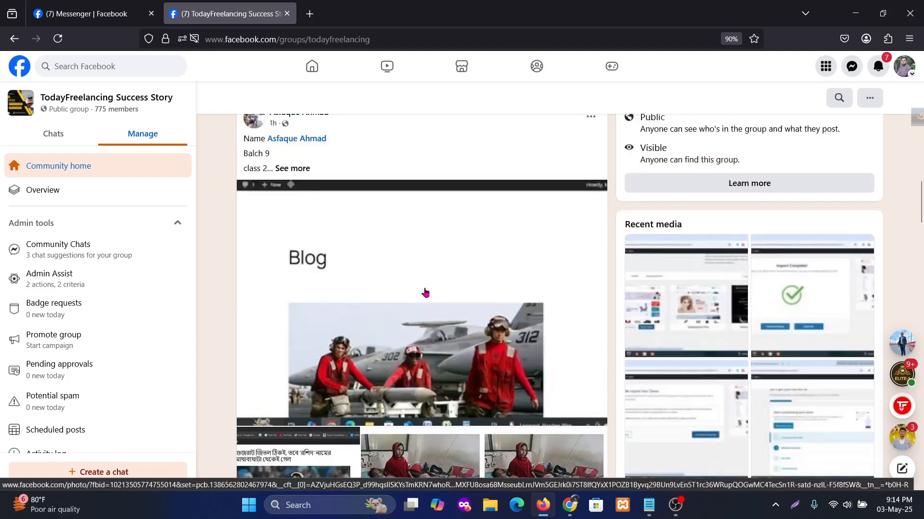
pyautogui.scroll(1, 425, 292)
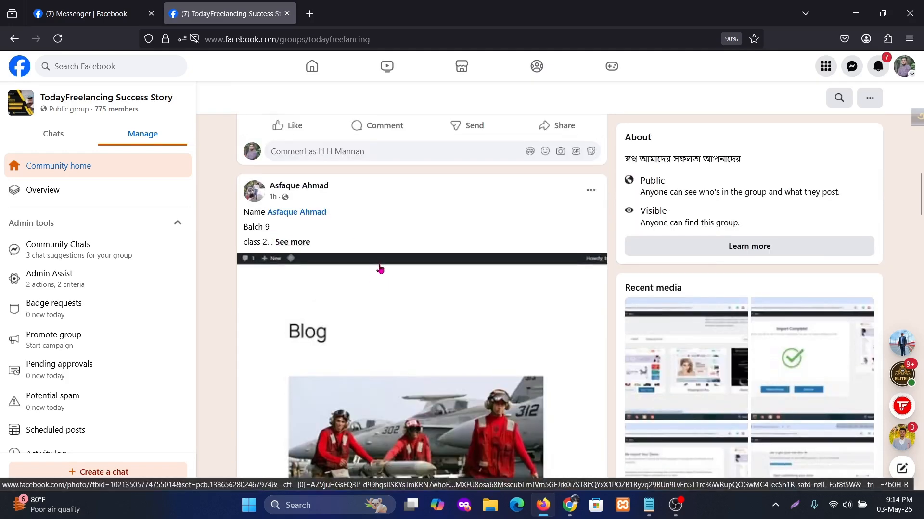
pyautogui.scroll(-5, 380, 268)
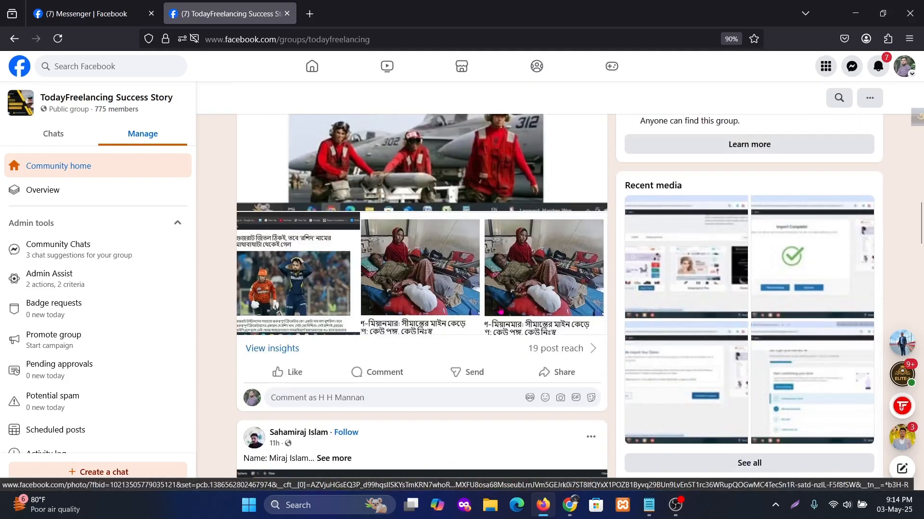
pyautogui.scroll(-4, 501, 312)
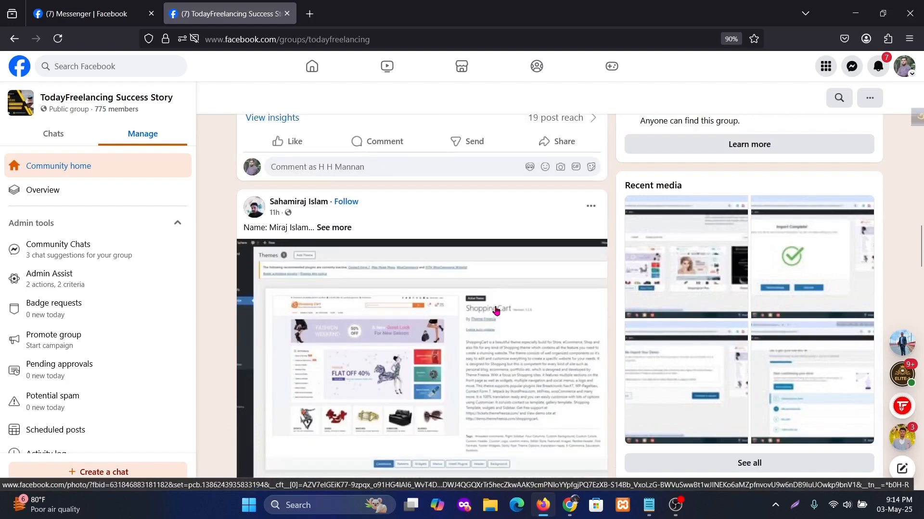
pyautogui.scroll(-10, 496, 308)
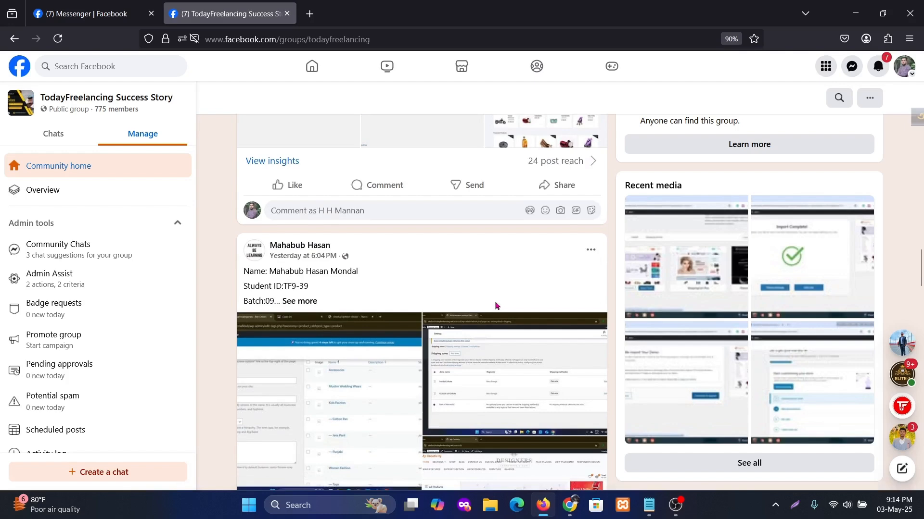
pyautogui.scroll(-10, 496, 306)
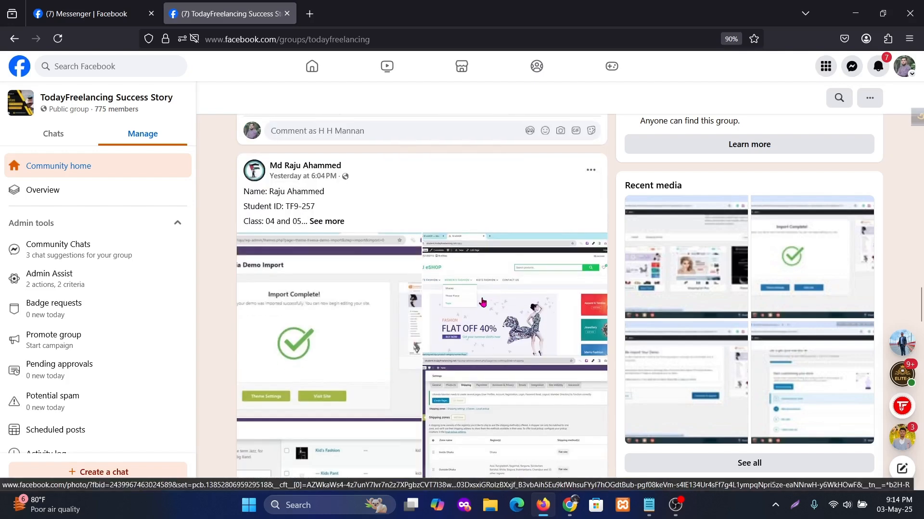
pyautogui.scroll(-10, 367, 251)
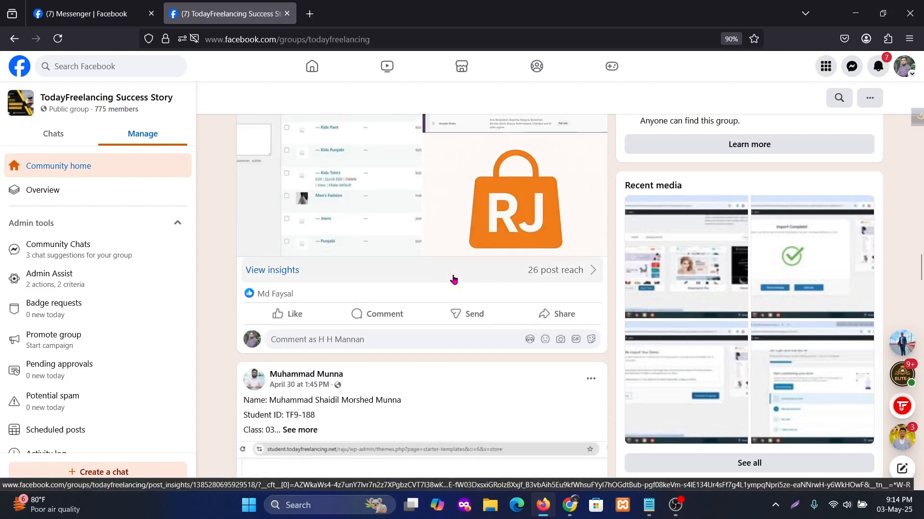
pyautogui.scroll(-2, 455, 281)
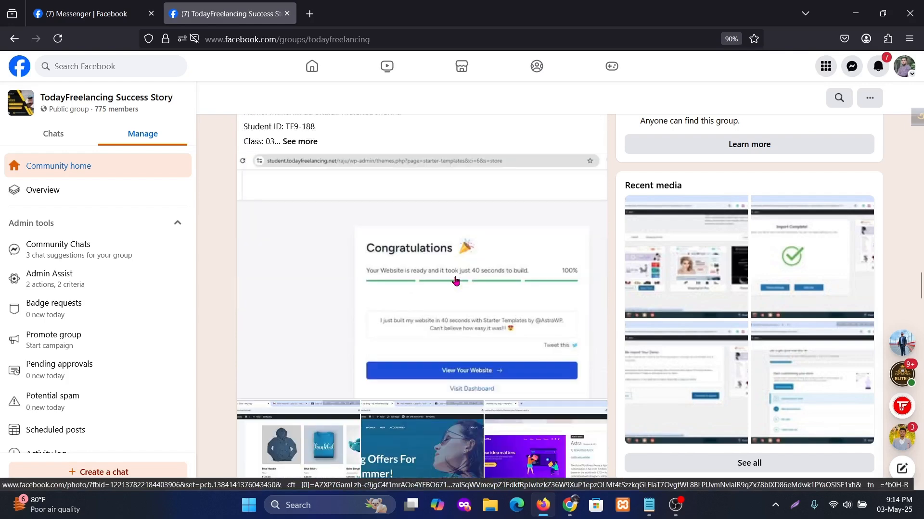
pyautogui.scroll(2, 452, 279)
pyautogui.scroll(-1, 371, 278)
pyautogui.scroll(-5, 371, 279)
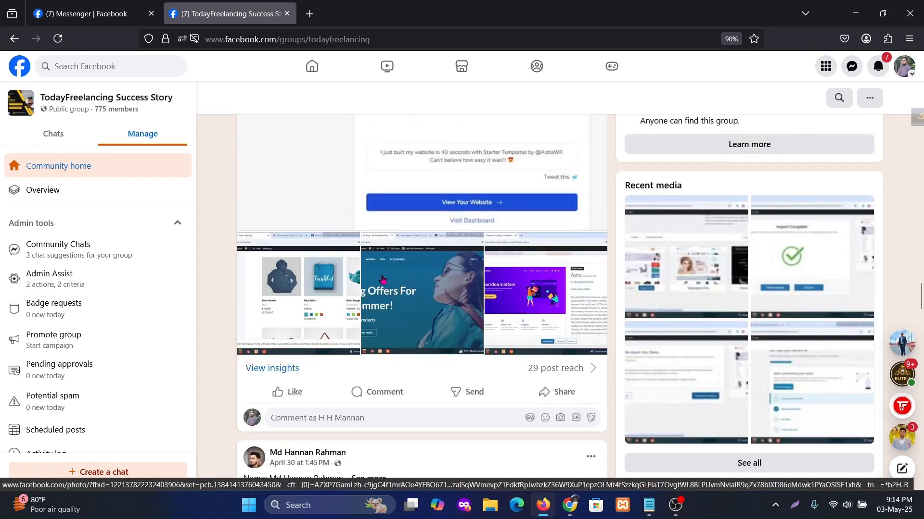
pyautogui.scroll(-2, 380, 284)
pyautogui.scroll(2, 361, 289)
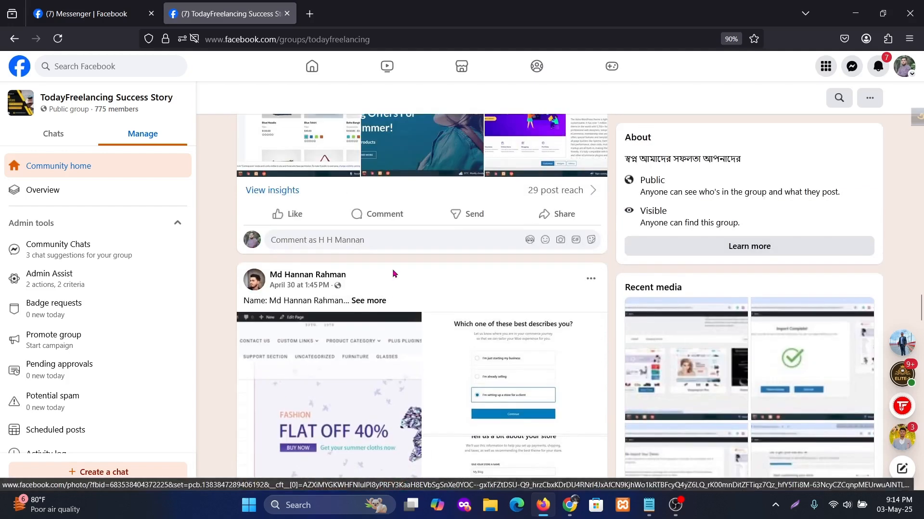
pyautogui.scroll(-3, 405, 295)
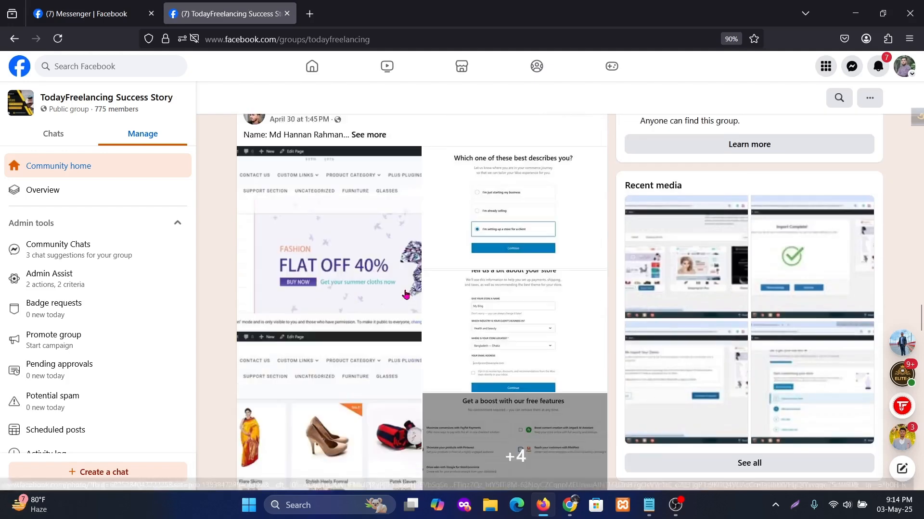
pyautogui.scroll(-5, 407, 291)
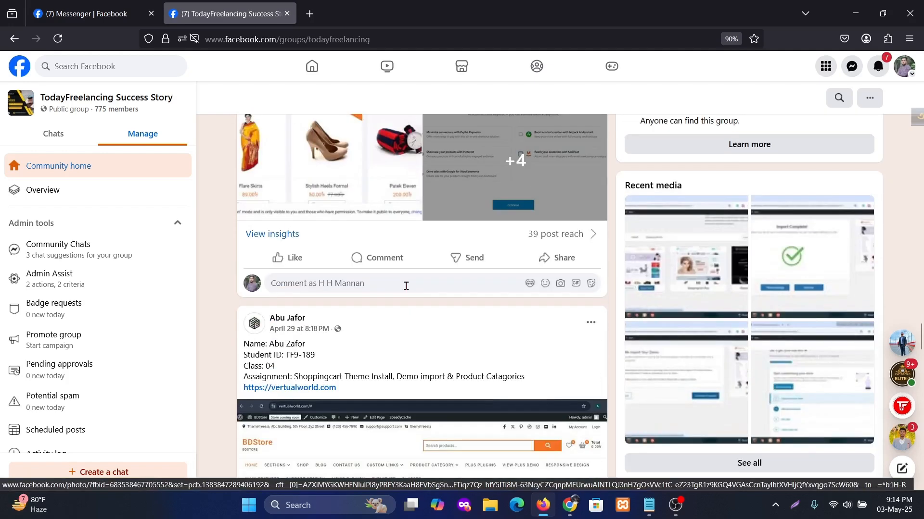
pyautogui.scroll(-12, 407, 289)
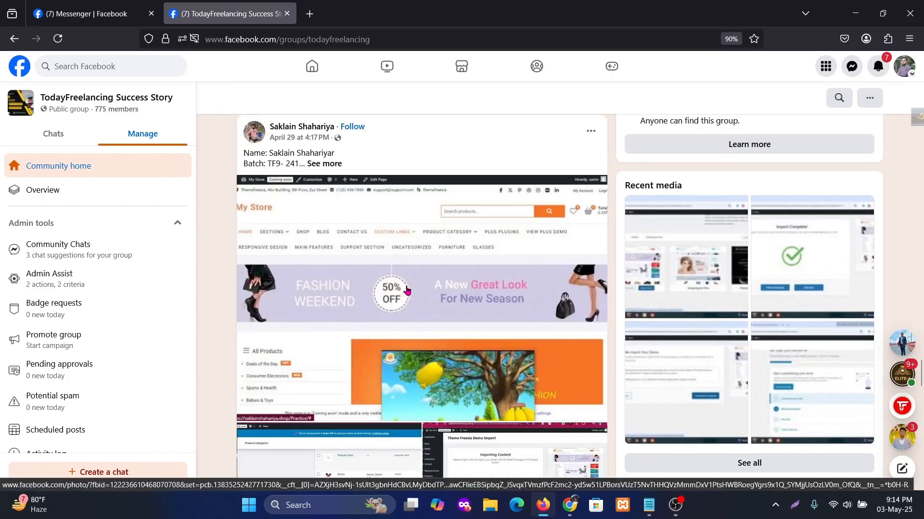
pyautogui.scroll(11, 401, 320)
pyautogui.scroll(15, 401, 320)
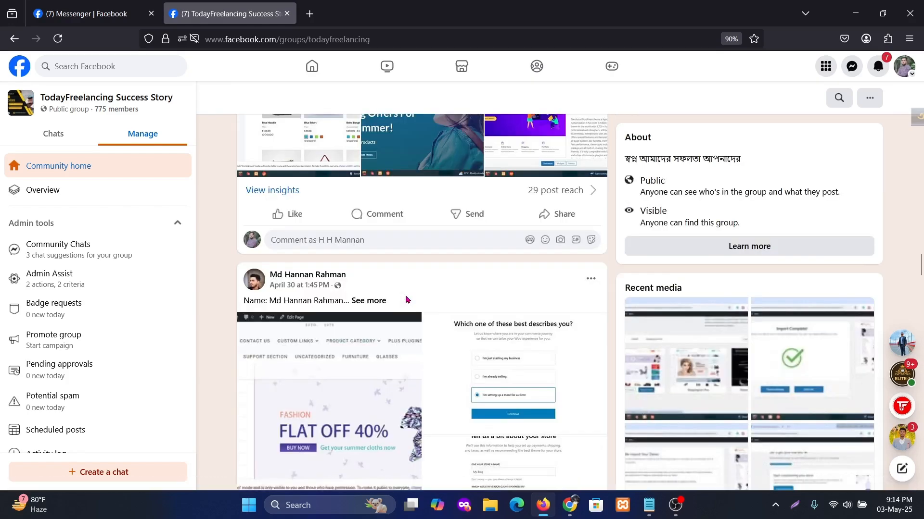
pyautogui.scroll(18, 405, 297)
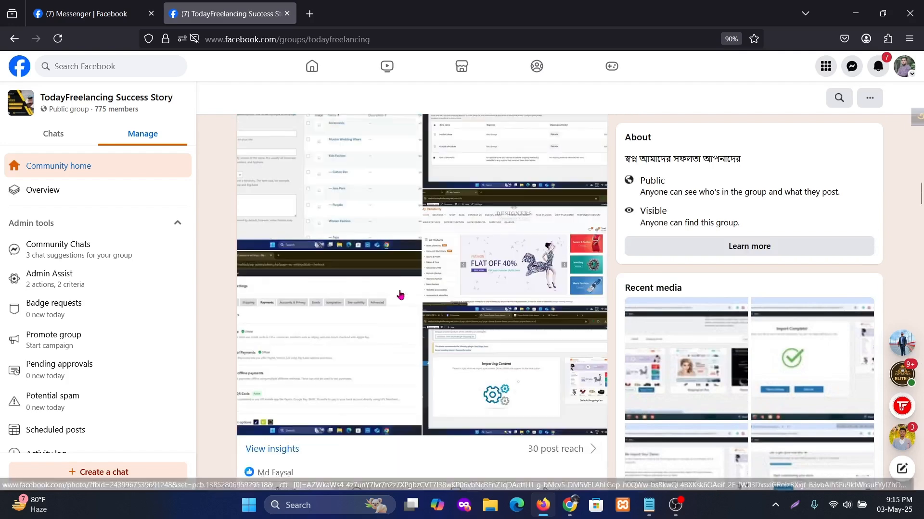
pyautogui.scroll(15, 399, 293)
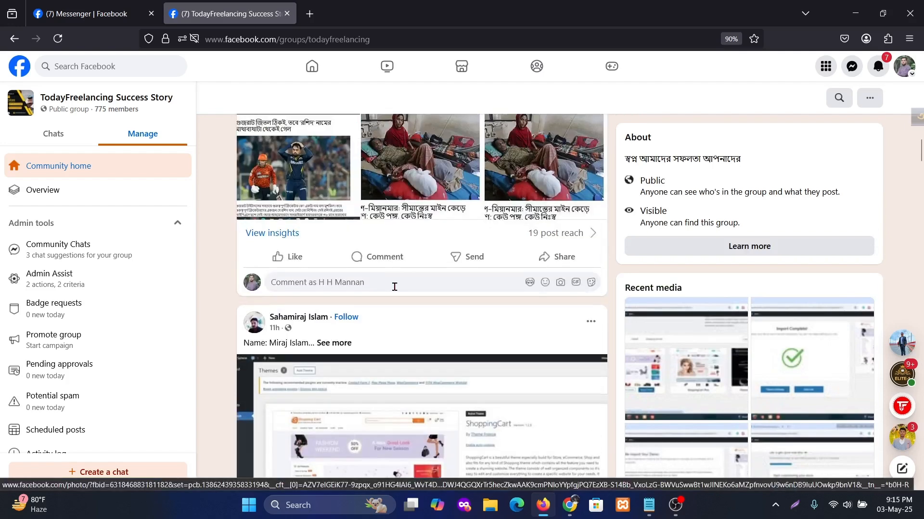
pyautogui.scroll(10, 393, 291)
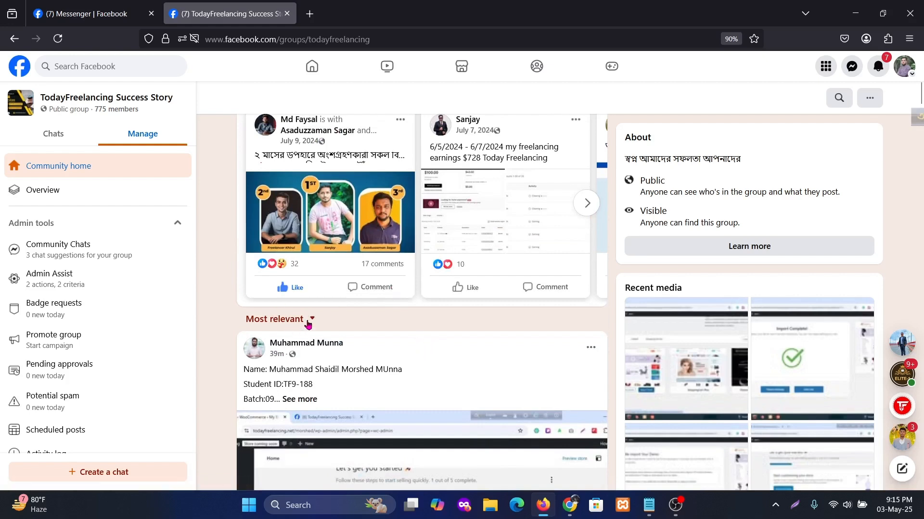
# - Sort the group's discussion feed by New posts and look over the latest assignment post and the page above it
pyautogui.click(307, 323)
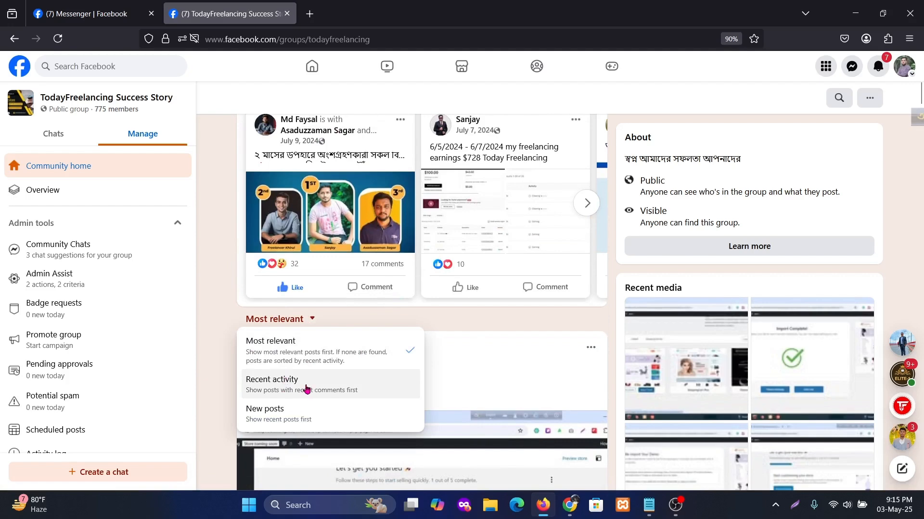
pyautogui.click(277, 409)
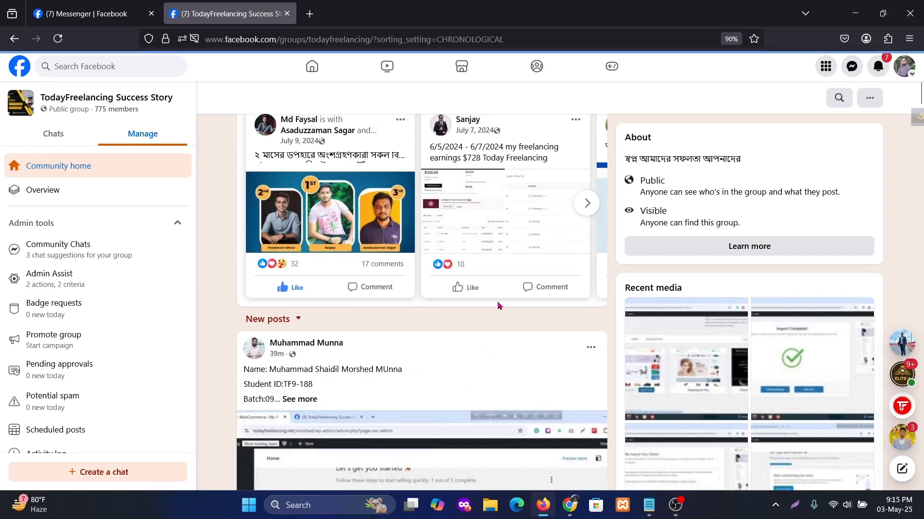
pyautogui.scroll(-10, 495, 312)
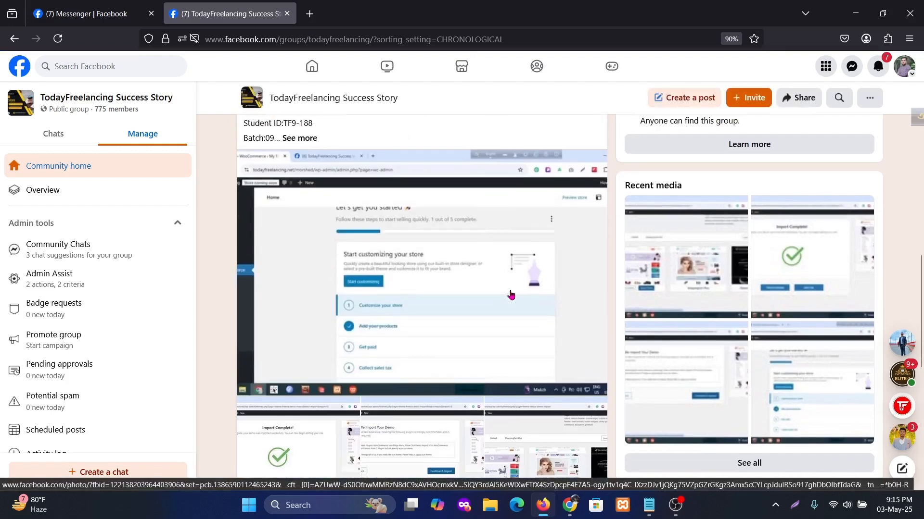
pyautogui.scroll(3, 509, 293)
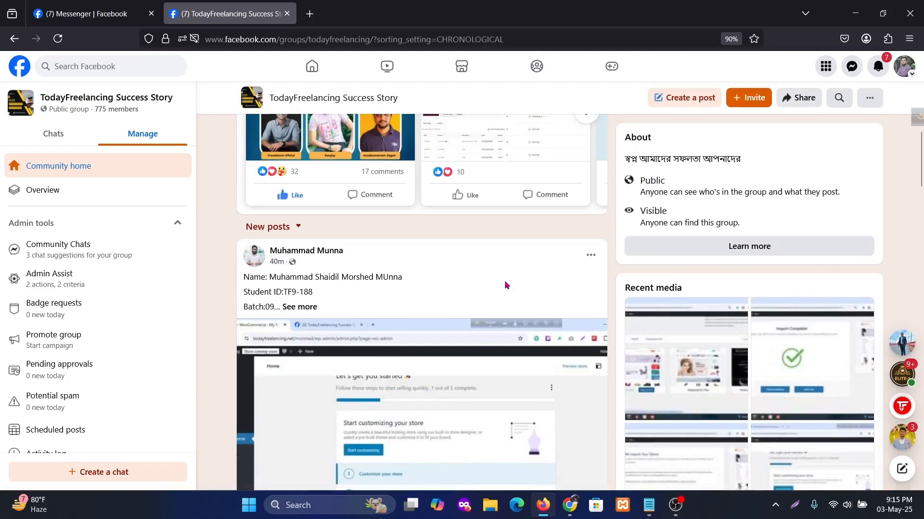
pyautogui.scroll(-5, 505, 284)
pyautogui.scroll(15, 470, 289)
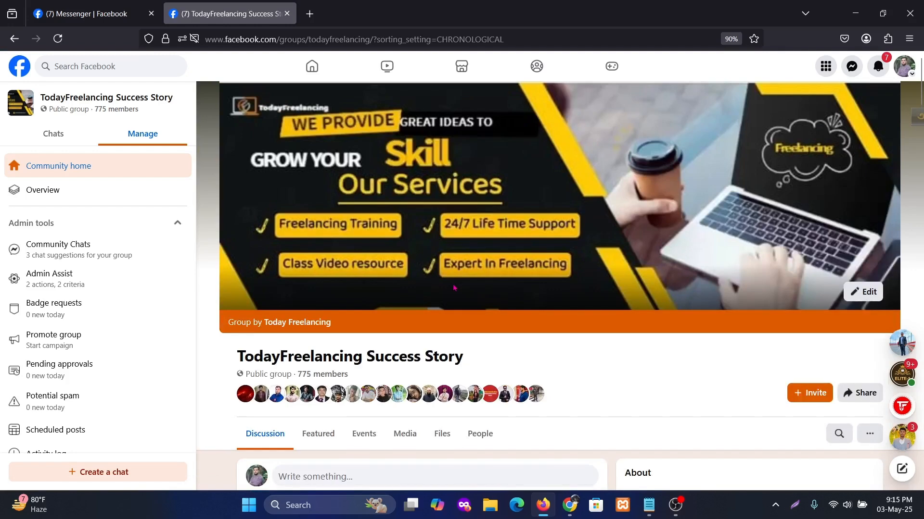
pyautogui.scroll(-10, 454, 287)
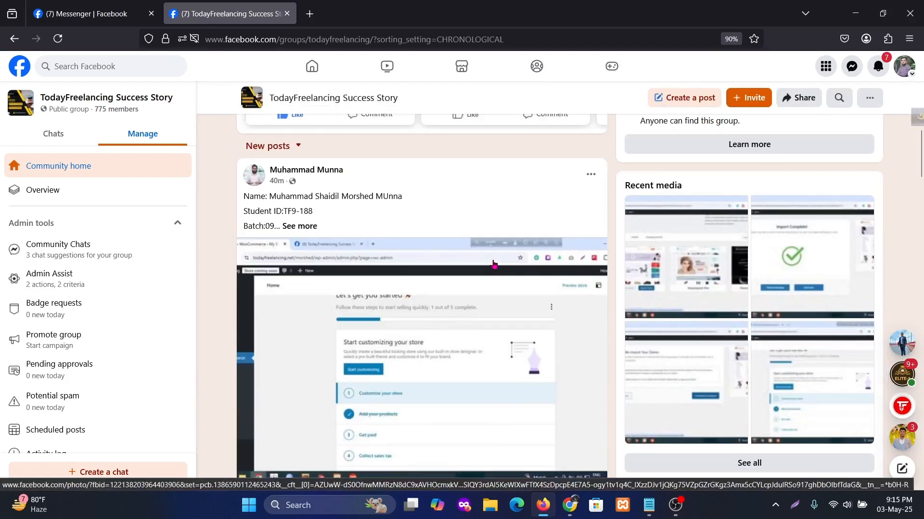
pyautogui.scroll(2, 494, 262)
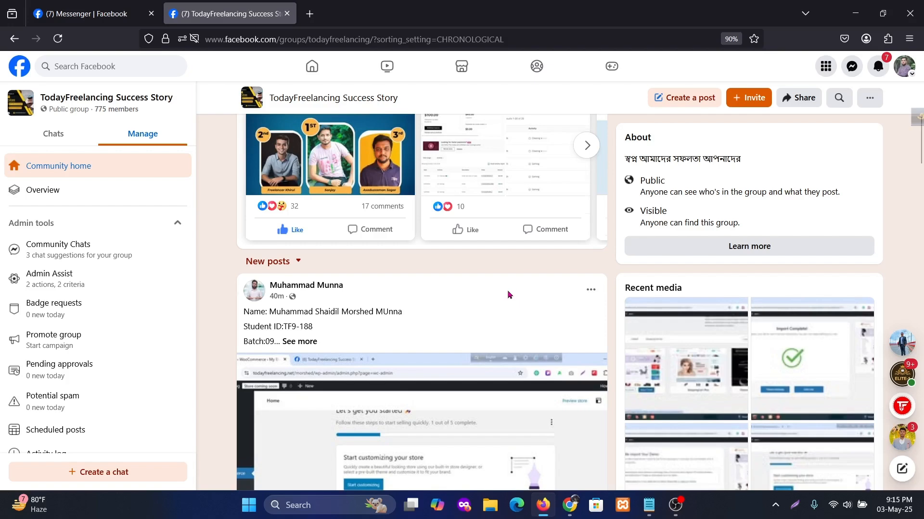
pyautogui.scroll(5, 507, 292)
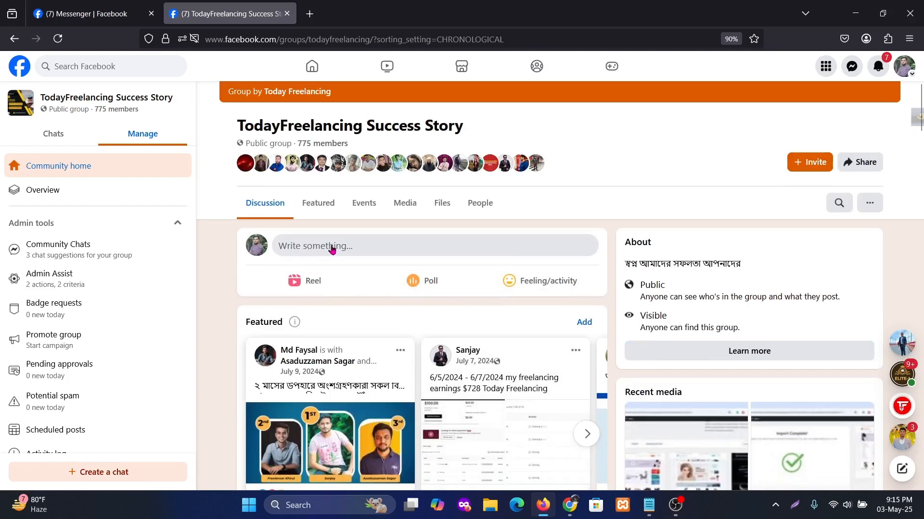
# - Open the group's post composer and its photo file picker, then close both without posting anything
pyautogui.click(331, 248)
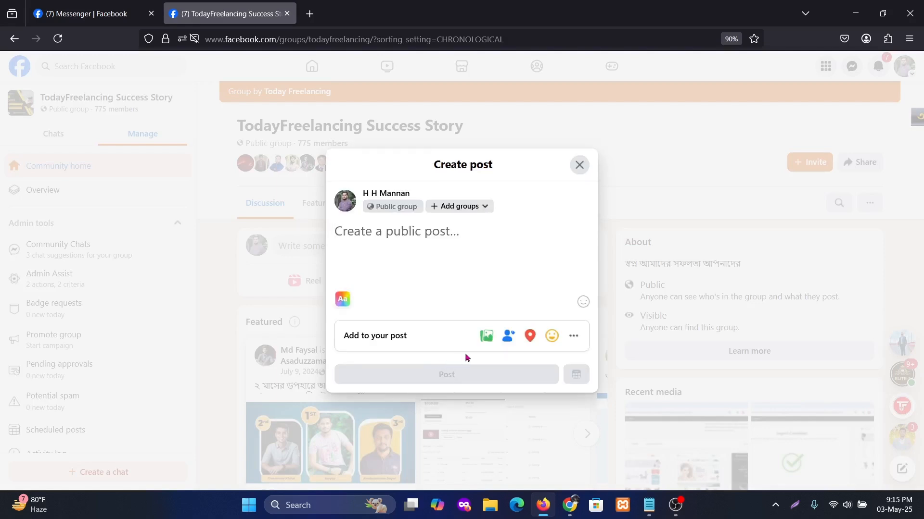
pyautogui.click(487, 336)
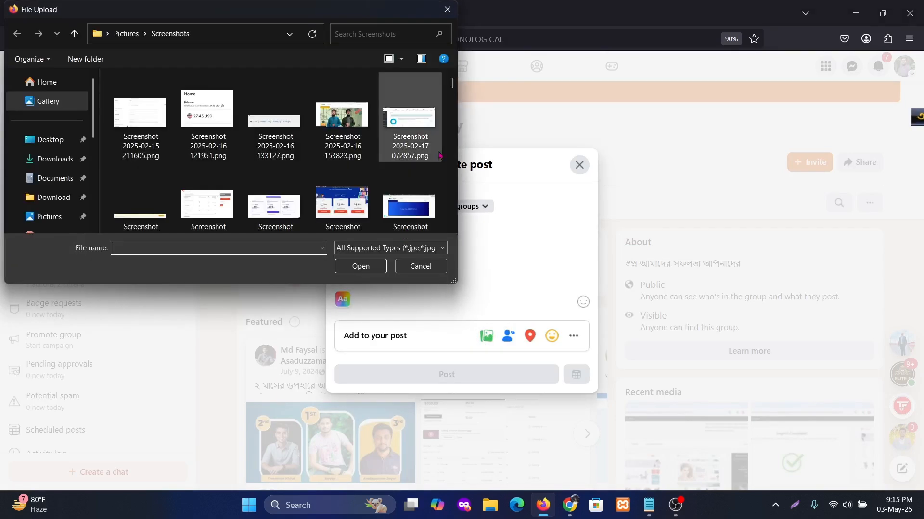
pyautogui.click(445, 10)
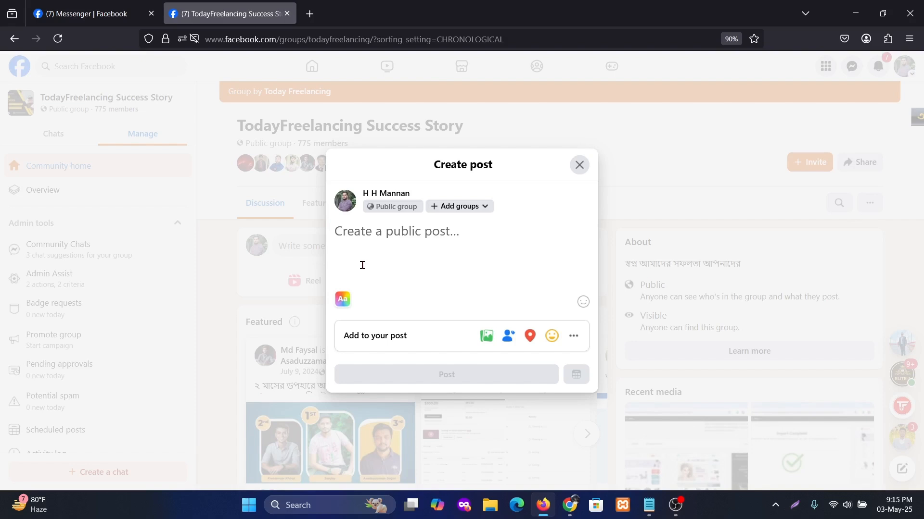
pyautogui.click(579, 164)
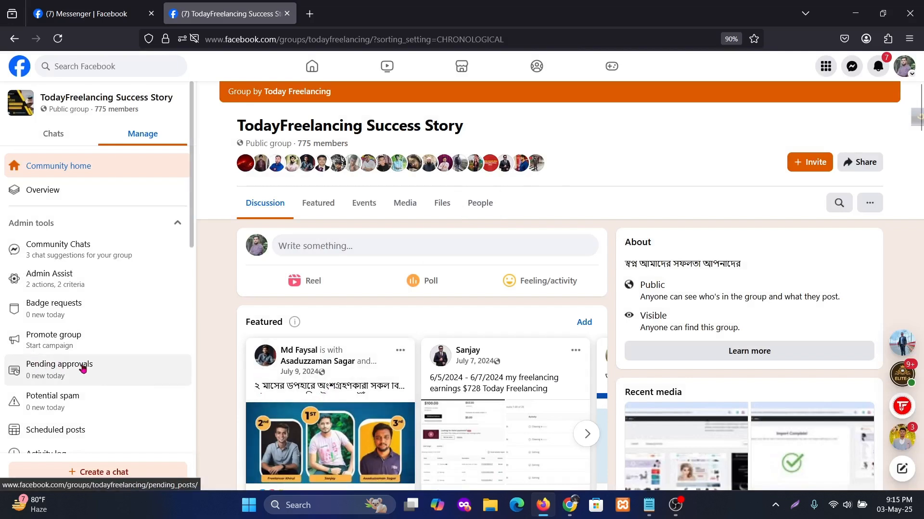
# - Switch to the Google Meet call in Chrome and look through the participant list for contributors and raised hands
pyautogui.scroll(4, 499, 303)
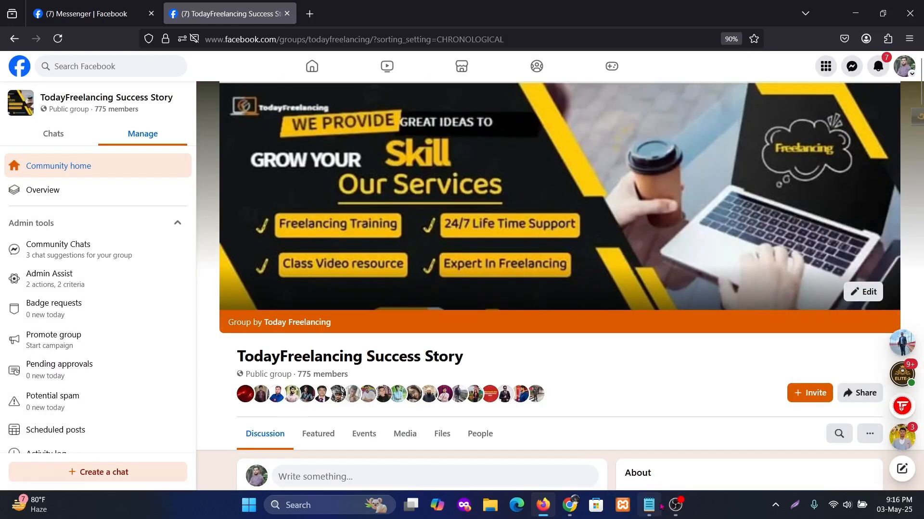
pyautogui.moveTo(570, 505)
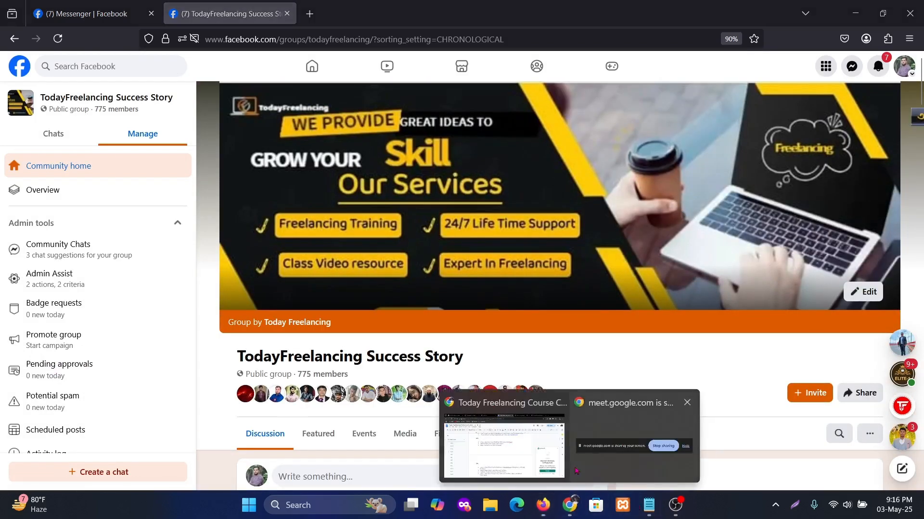
pyautogui.click(505, 403)
pyautogui.click(589, 12)
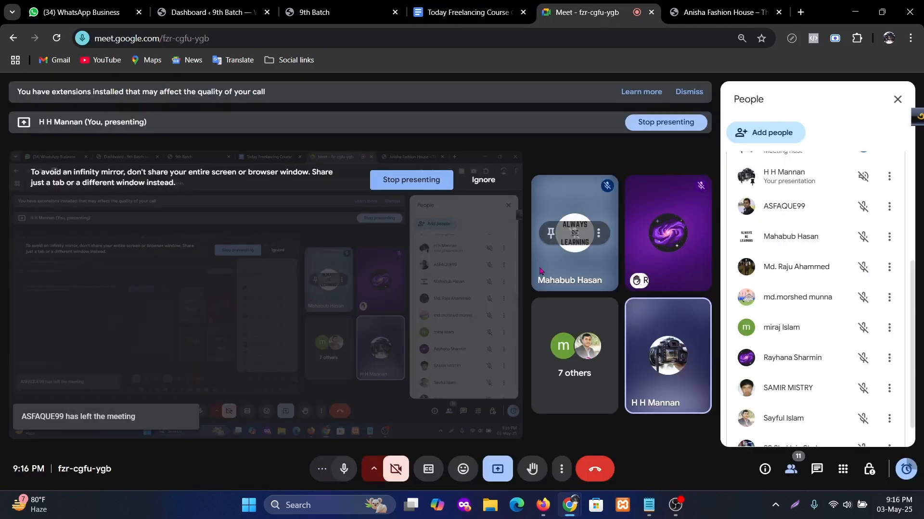
pyautogui.scroll(3, 867, 307)
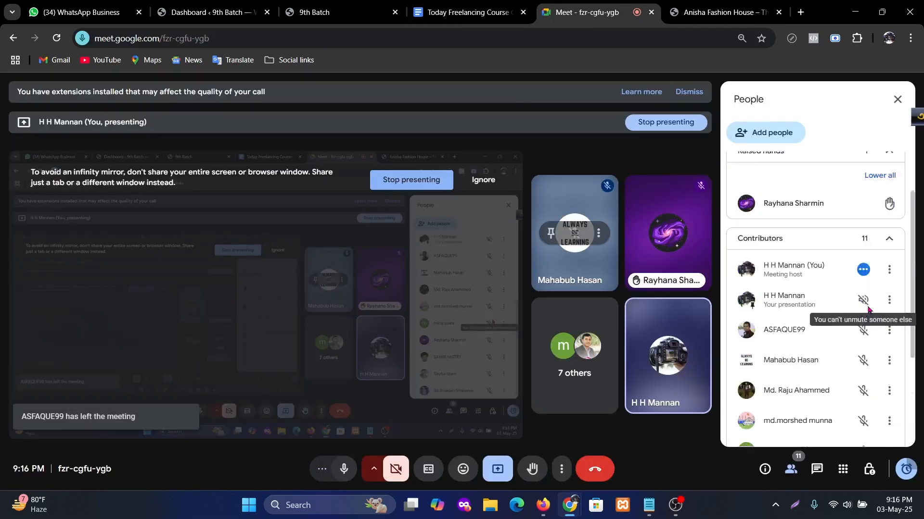
pyautogui.scroll(2, 868, 308)
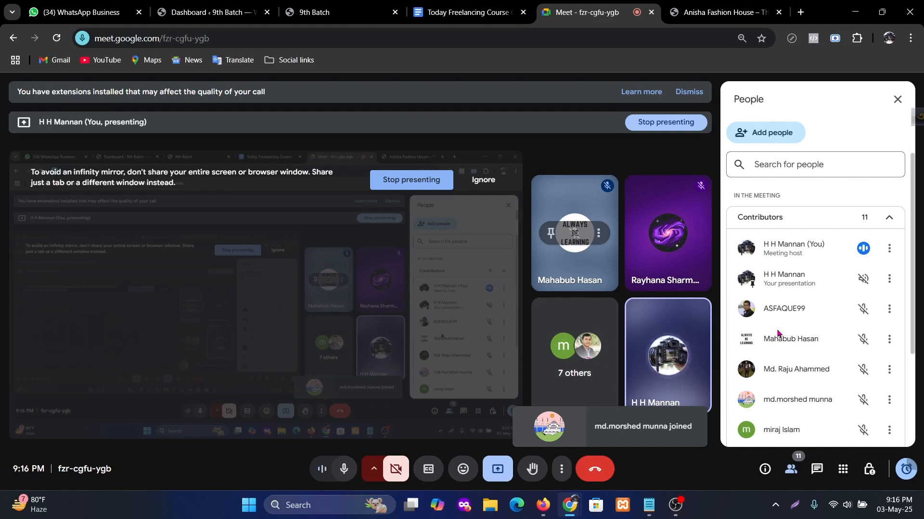
pyautogui.scroll(-3, 772, 334)
pyautogui.scroll(5, 794, 340)
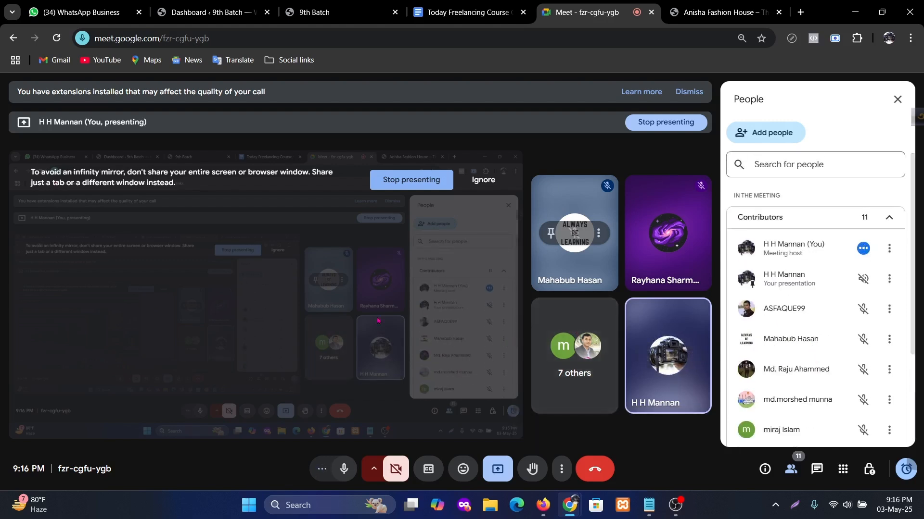
# - Return to the course curriculum document and review the EP5 to EP7 lesson topics
pyautogui.click(313, 11)
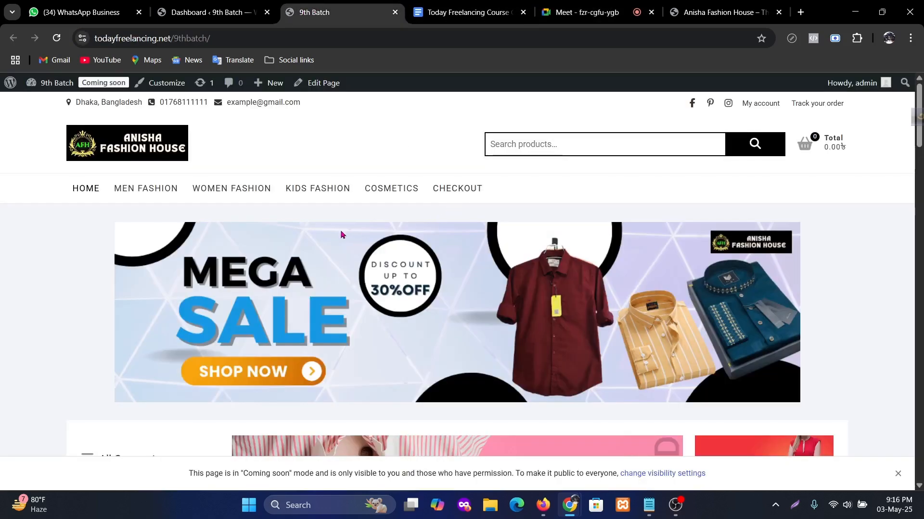
pyautogui.click(469, 12)
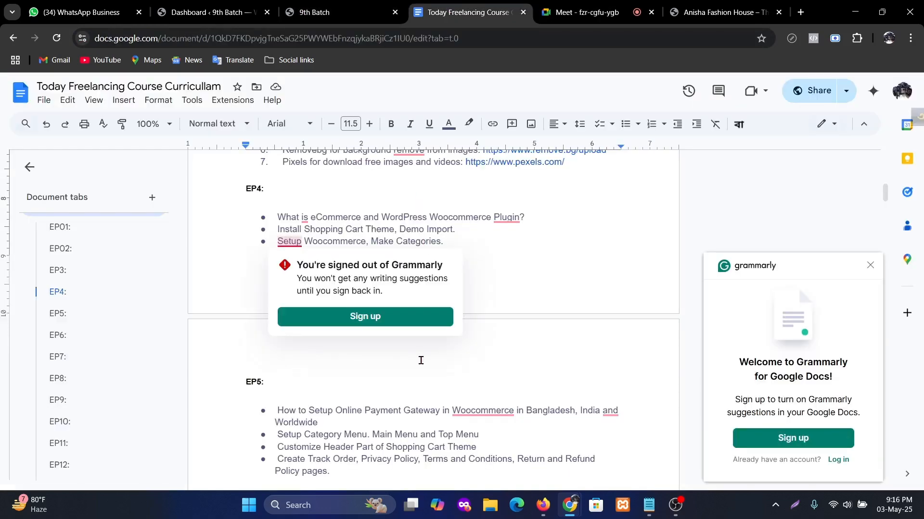
pyautogui.scroll(-4, 421, 360)
pyautogui.scroll(-1, 421, 362)
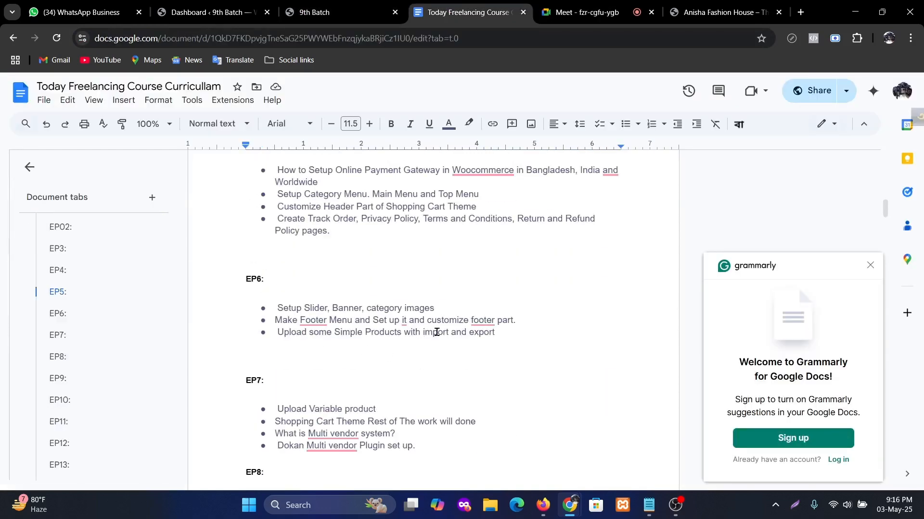
# - Open the 9th Batch store homepage and examine its header, main menu, cart total and Mega Sale banner
pyautogui.click(337, 12)
pyautogui.scroll(-3, 489, 262)
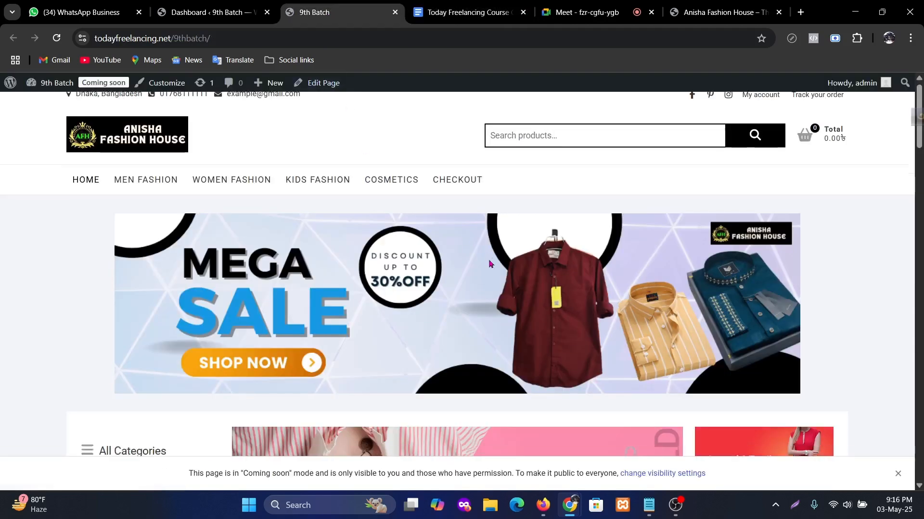
pyautogui.scroll(3, 417, 245)
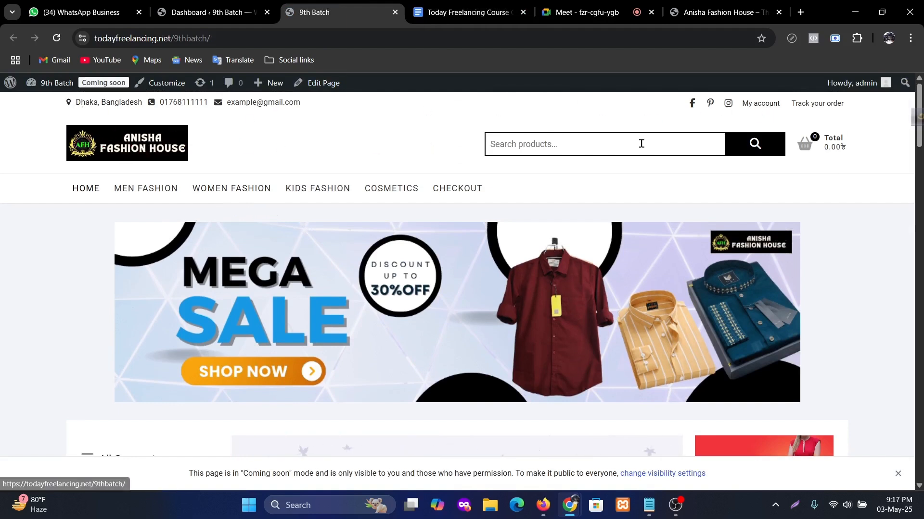
pyautogui.moveTo(836, 147)
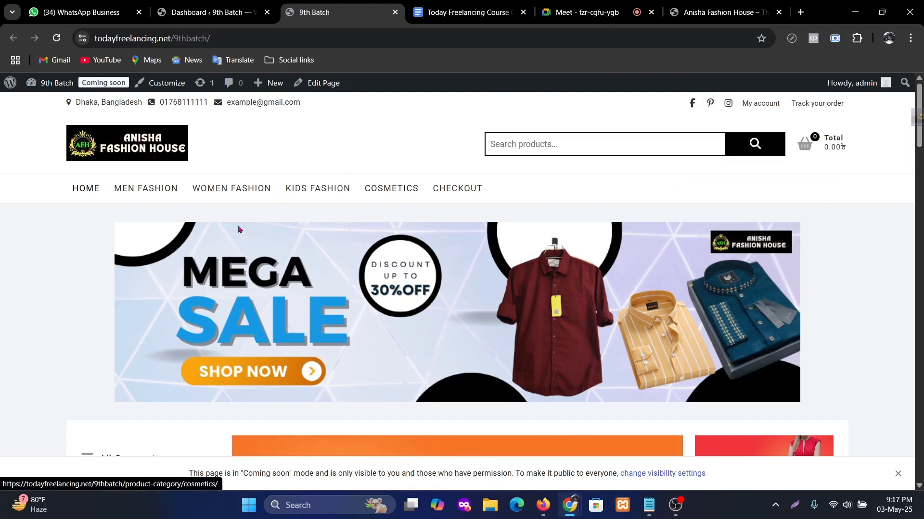
pyautogui.scroll(-1, 579, 195)
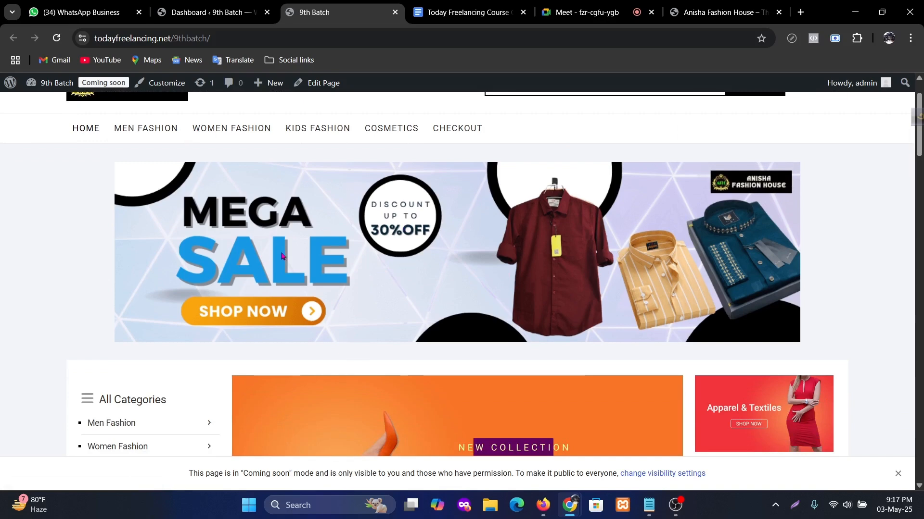
pyautogui.scroll(-2, 290, 255)
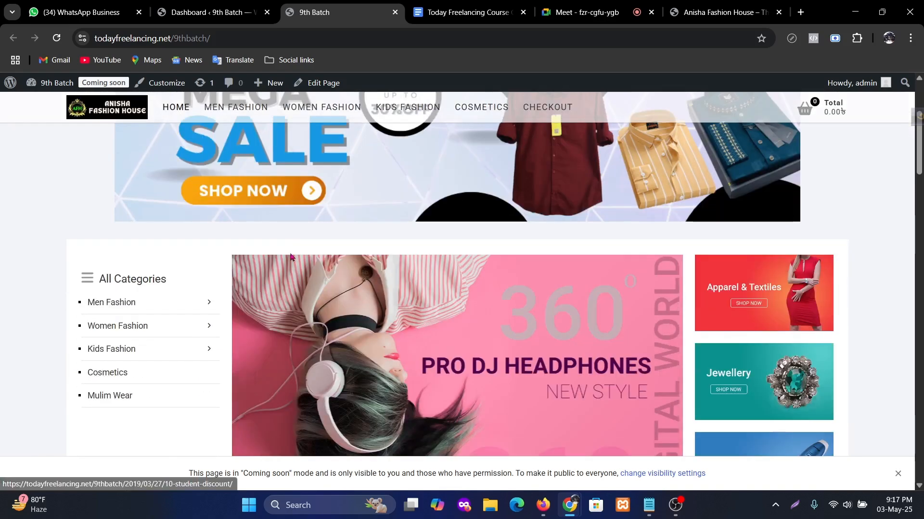
# - Examine the All Categories submenus and advance through the slides of the homepage slider beside them
pyautogui.moveTo(145, 327)
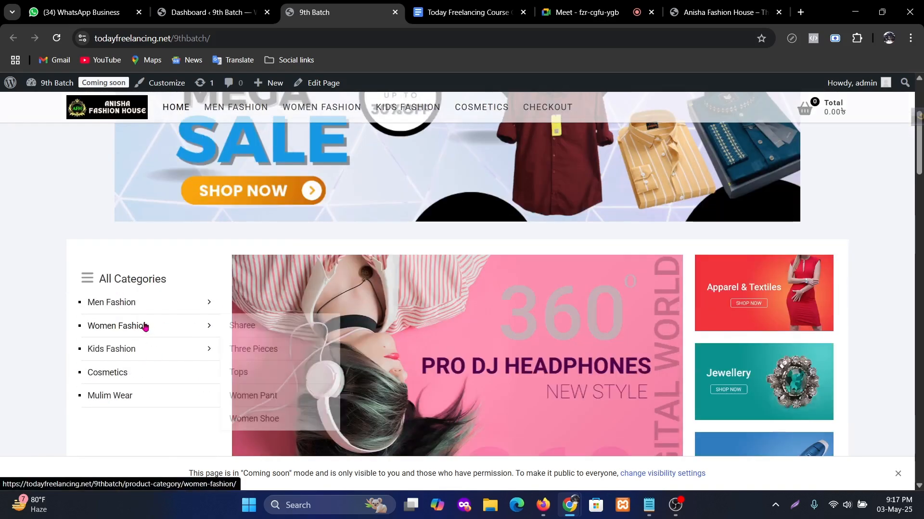
pyautogui.moveTo(128, 303)
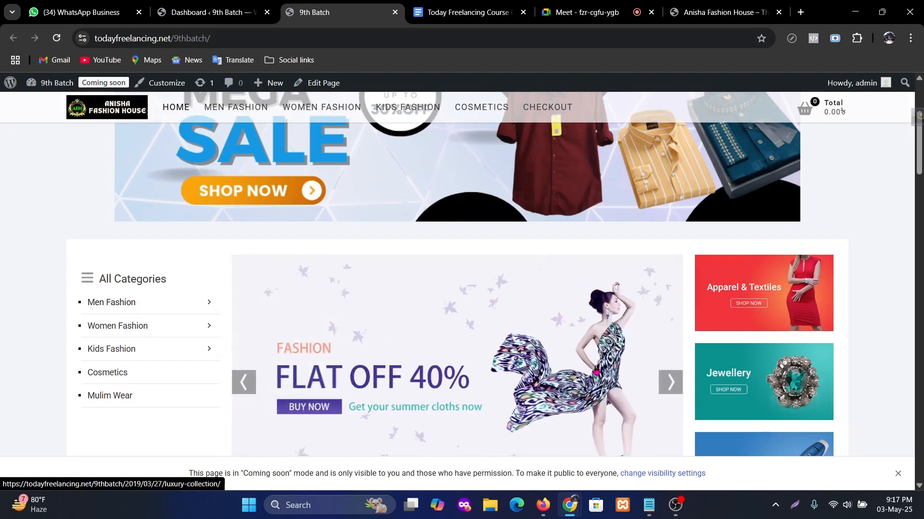
pyautogui.click(672, 383)
pyautogui.scroll(-2, 671, 337)
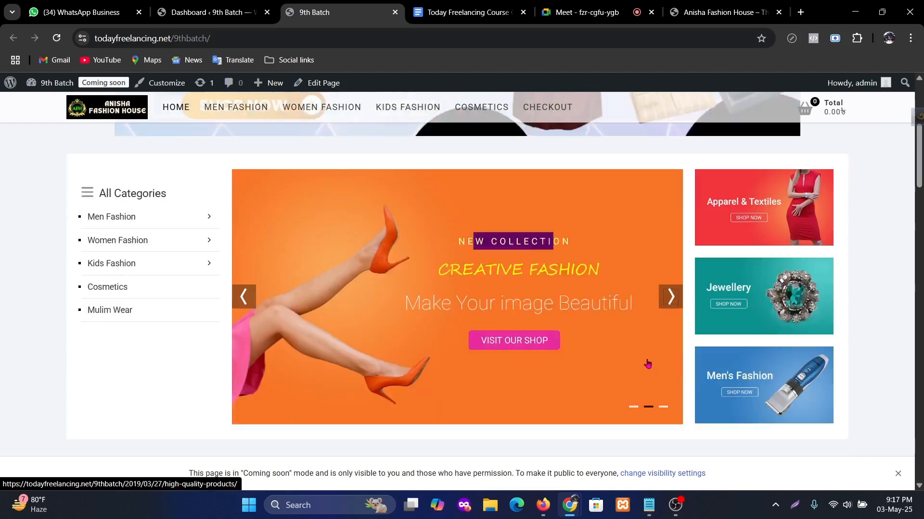
pyautogui.click(666, 270)
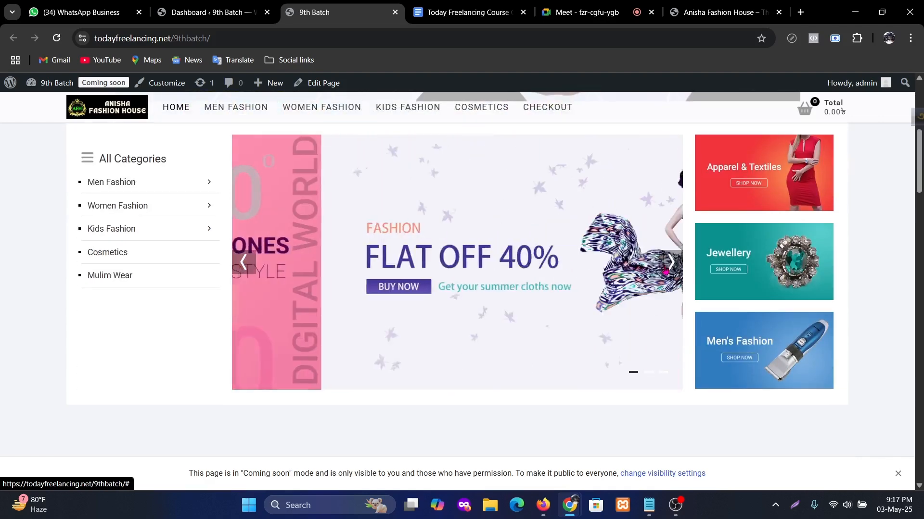
pyautogui.moveTo(140, 238)
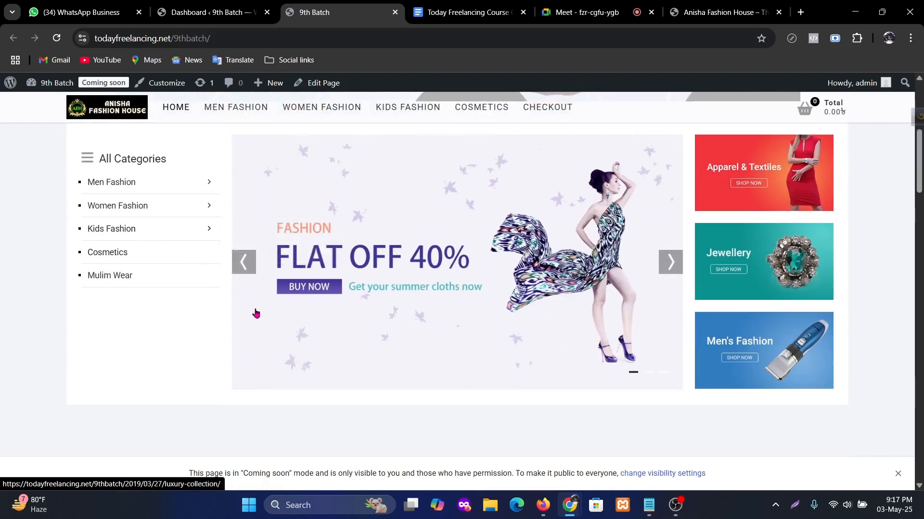
pyautogui.scroll(-1, 341, 306)
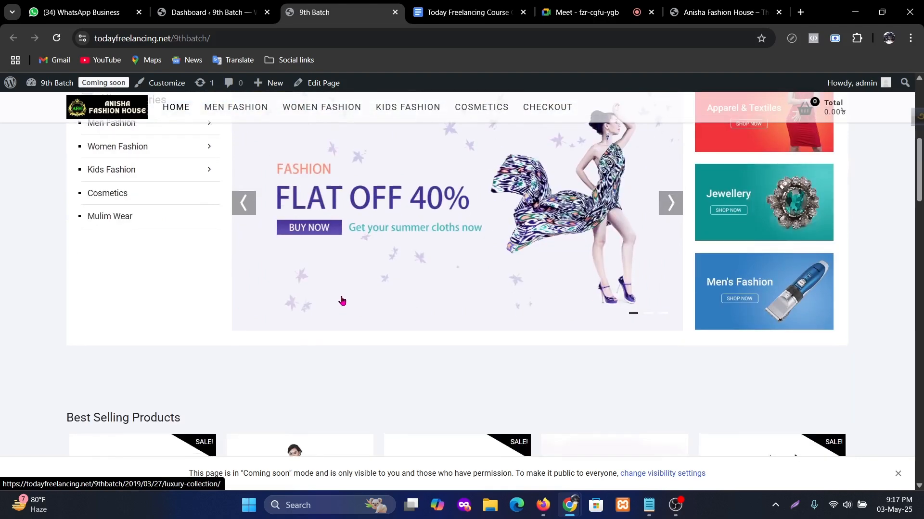
pyautogui.scroll(2, 459, 343)
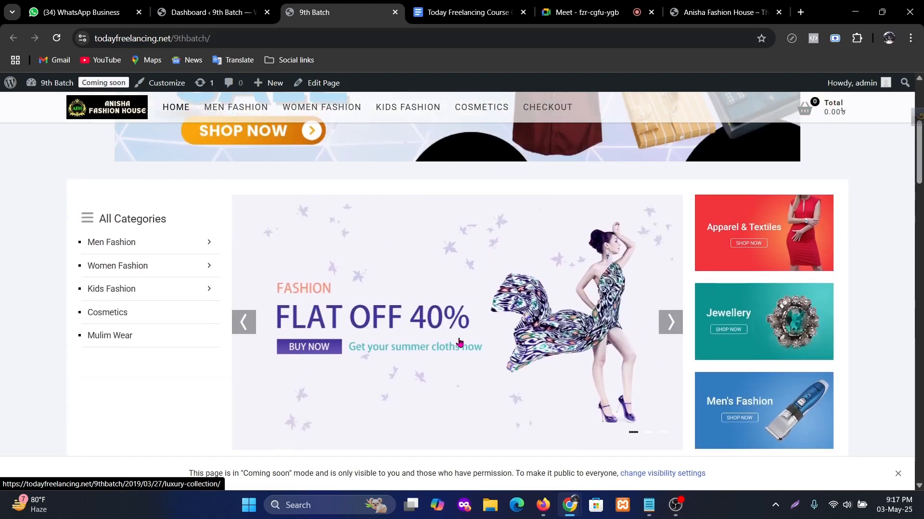
# - Check the options available for the slider image, dismiss them and view the Best Selling Products section
pyautogui.rightClick(484, 322)
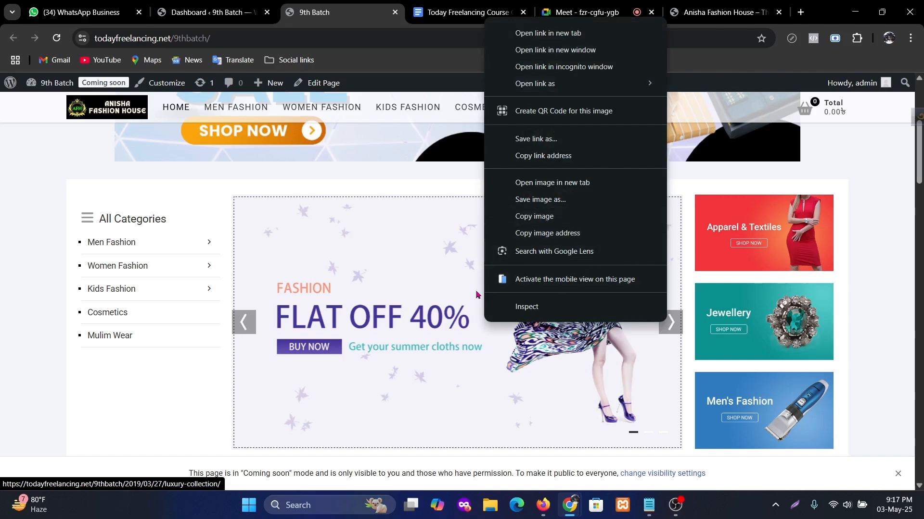
pyautogui.click(870, 453)
pyautogui.scroll(-6, 871, 453)
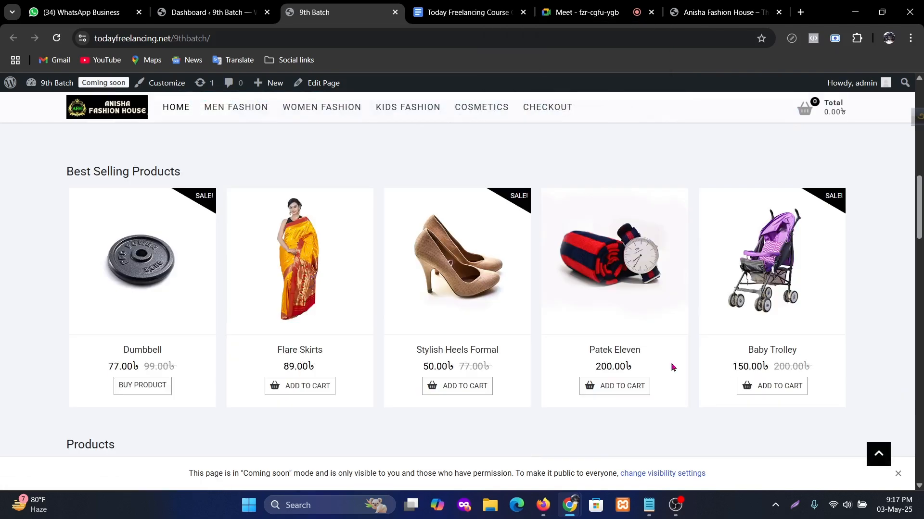
# - Save the homepage's FLAT OFF 40% slider image to the Download folder and check the saved file's dimensions in File Explorer
pyautogui.scroll(7, 670, 367)
pyautogui.rightClick(429, 323)
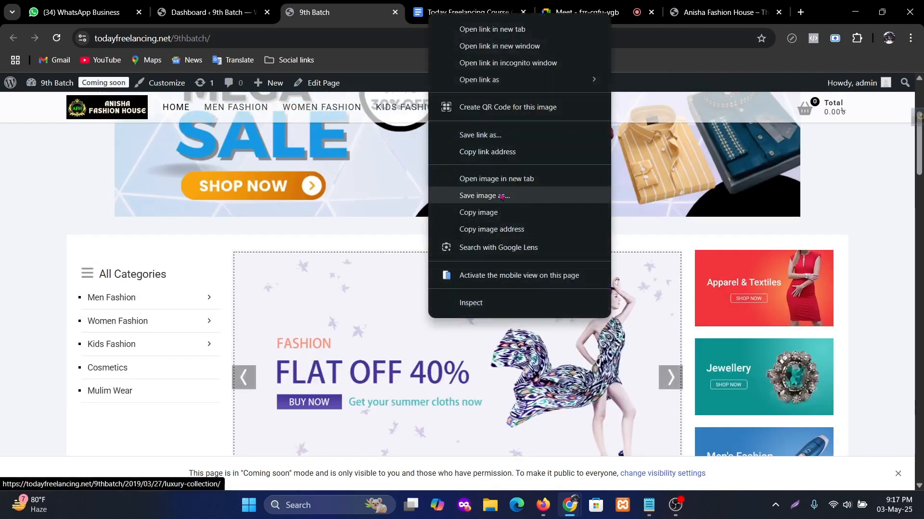
pyautogui.click(517, 197)
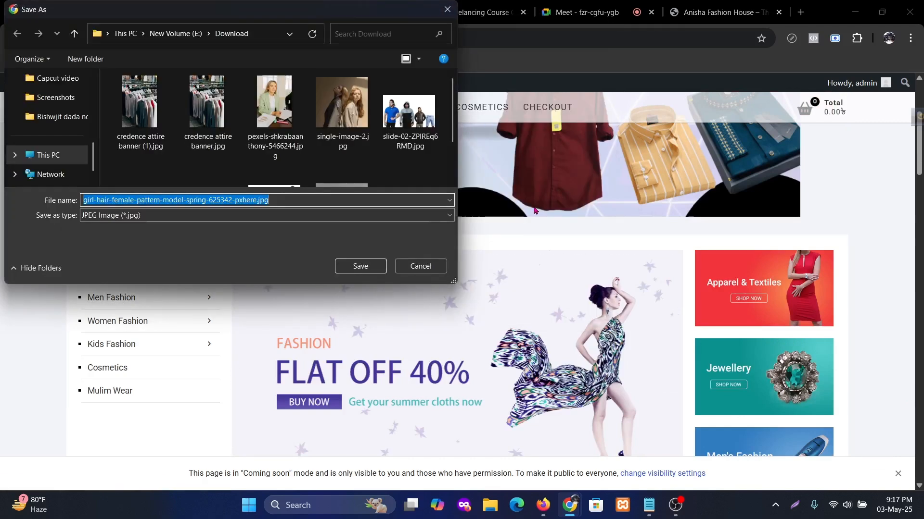
pyautogui.click(355, 264)
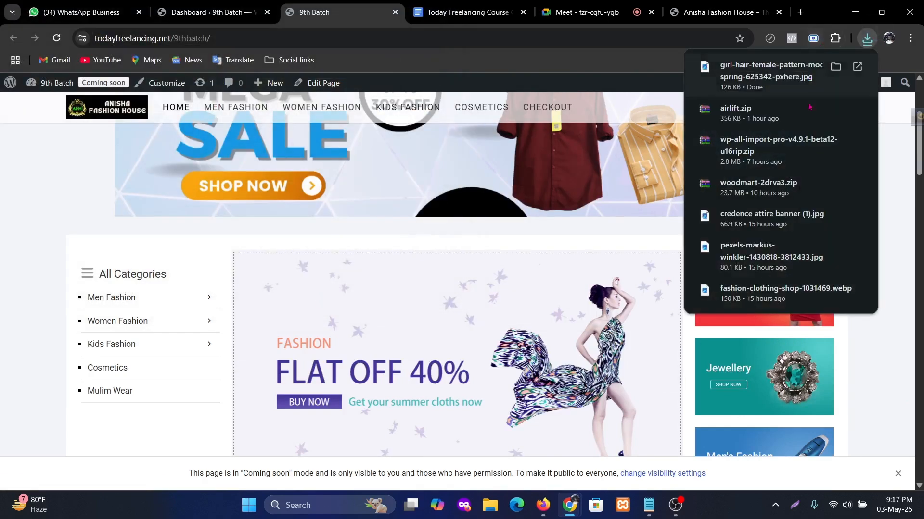
pyautogui.click(488, 504)
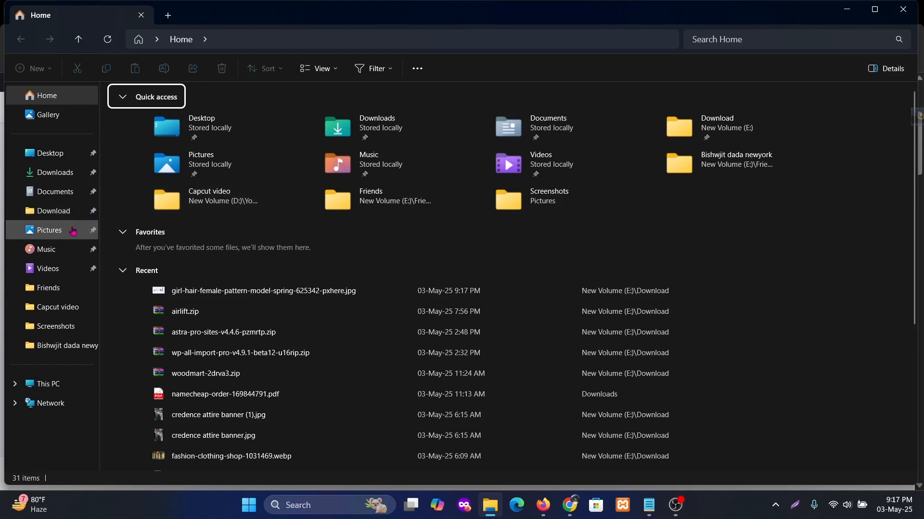
pyautogui.click(62, 213)
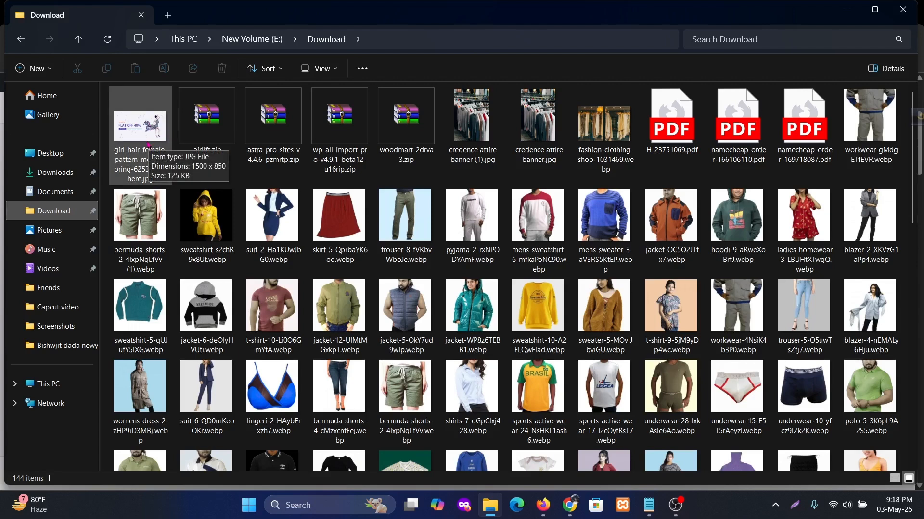
# - Switch to Firefox, open the Canva home page in a new tab and minimise the browser
pyautogui.click(546, 511)
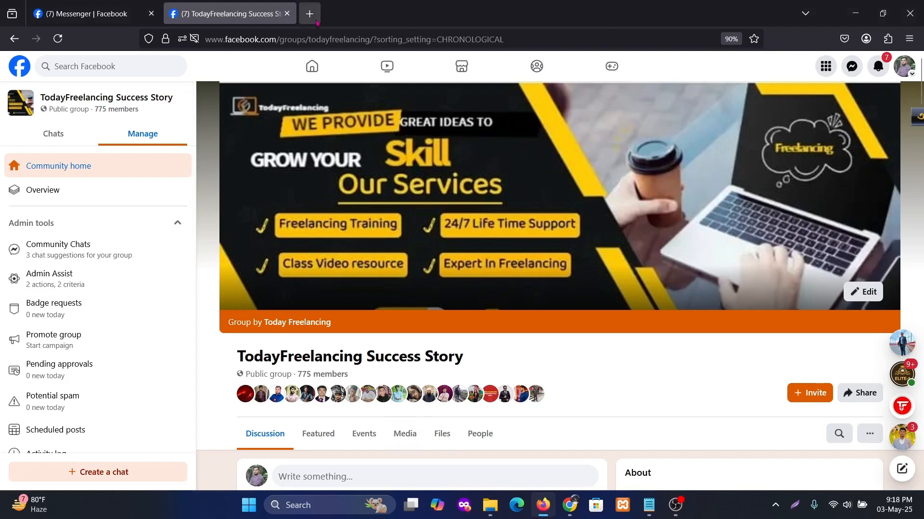
pyautogui.click(315, 19)
pyautogui.click(207, 319)
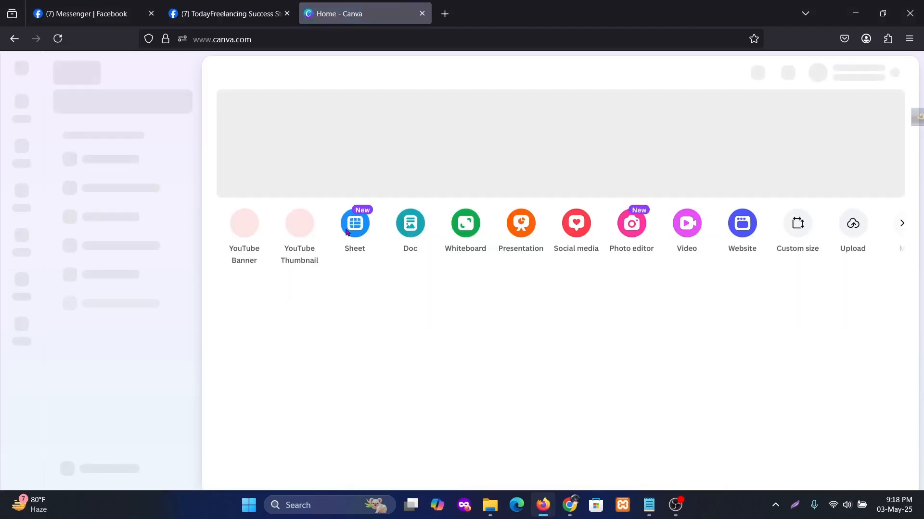
pyautogui.click(854, 13)
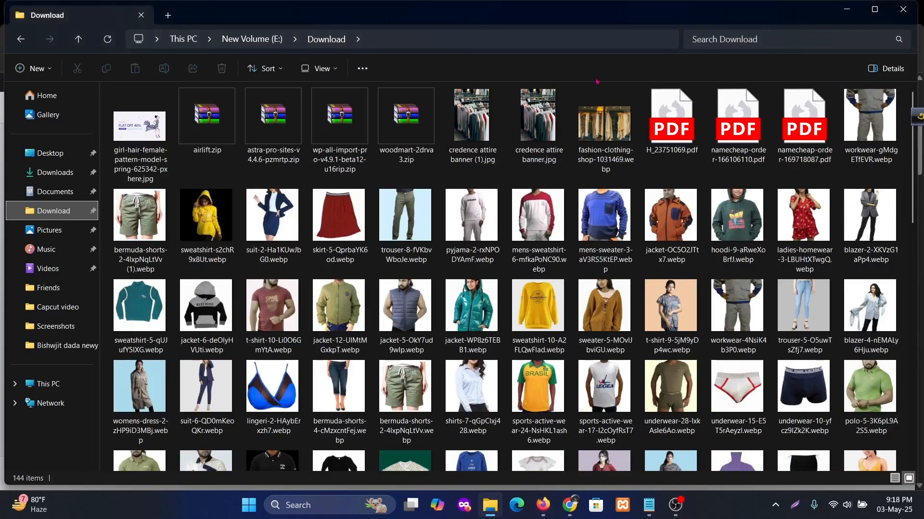
# - Return to Chrome, cycle through the homepage slider banners on the Anisha Fashion House site and view the image options of one banner
pyautogui.click(570, 505)
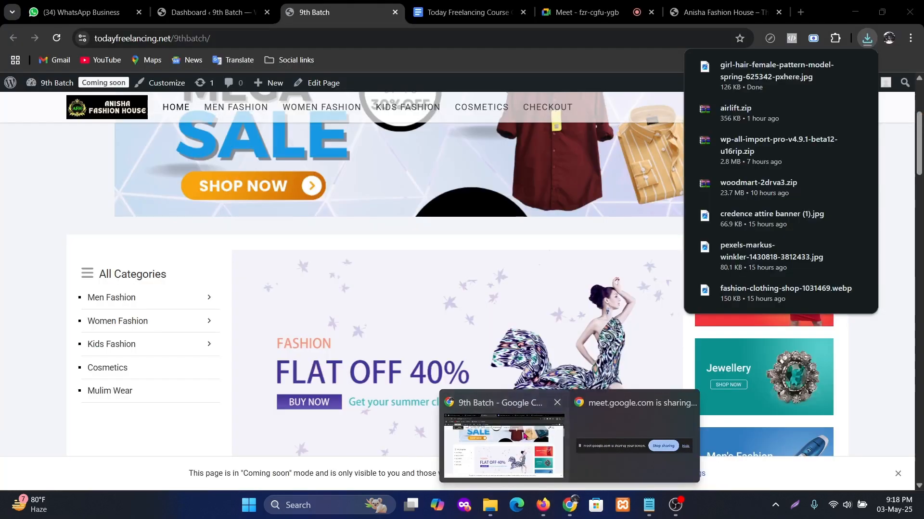
pyautogui.click(524, 436)
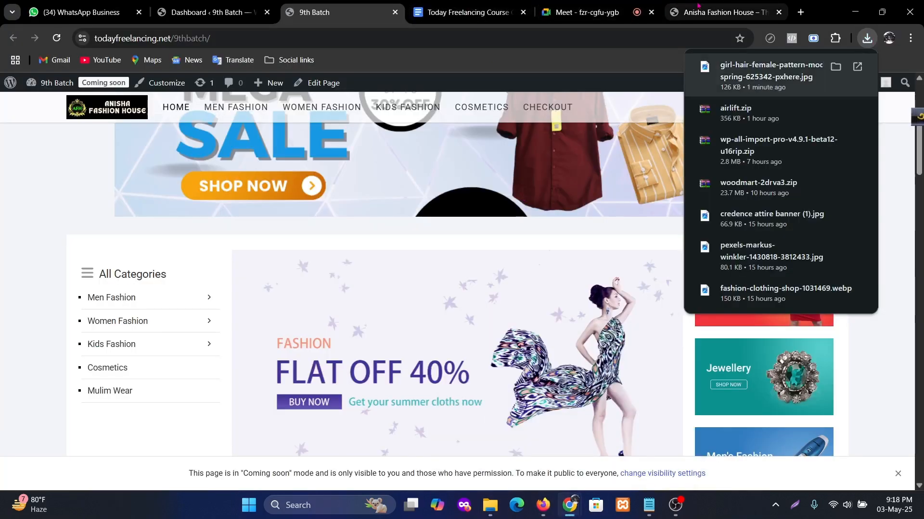
pyautogui.click(720, 12)
pyautogui.scroll(-6, 465, 182)
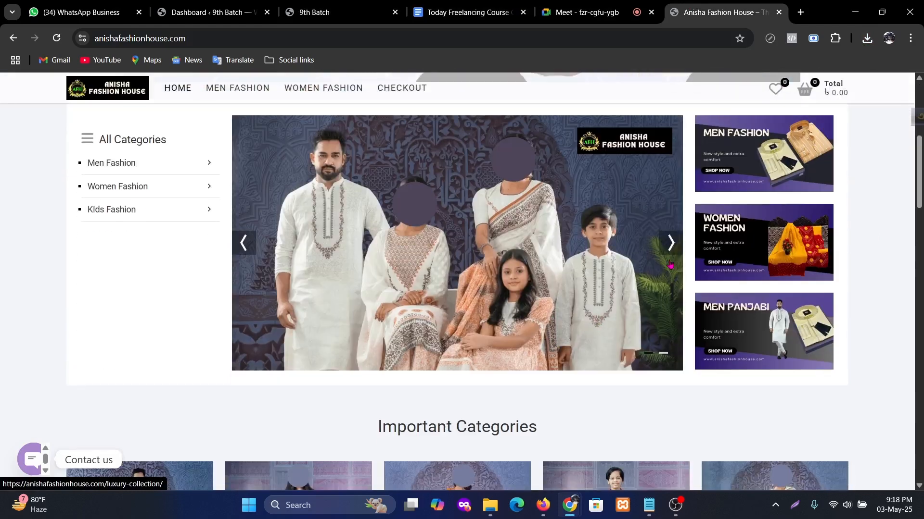
pyautogui.click(672, 244)
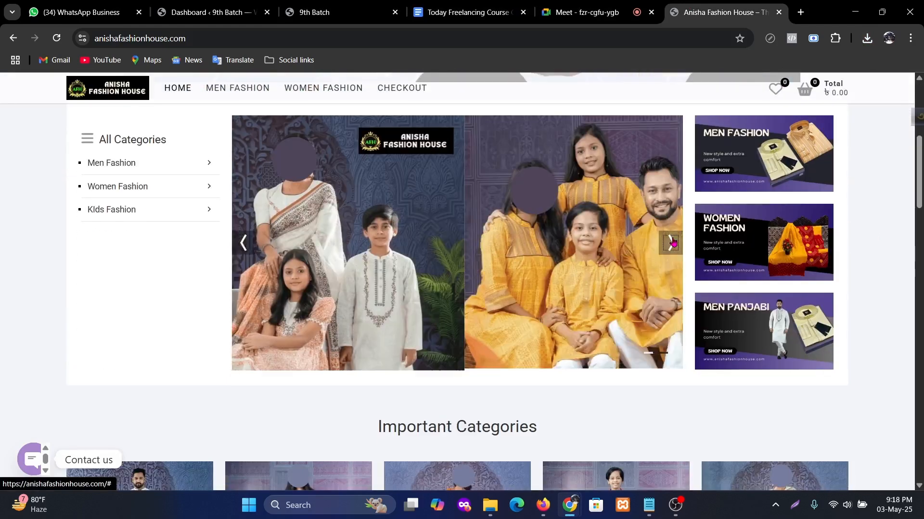
pyautogui.click(672, 244)
pyautogui.click(672, 245)
pyautogui.click(672, 245)
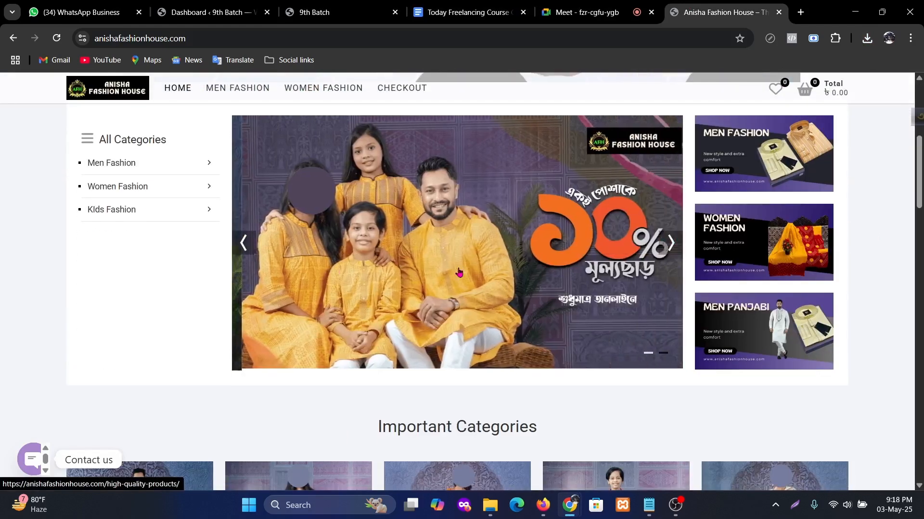
pyautogui.click(673, 245)
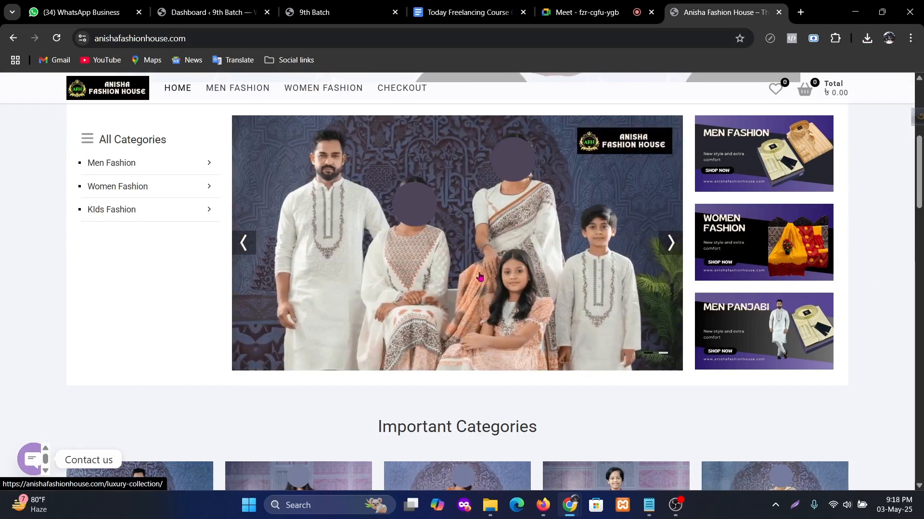
pyautogui.rightClick(383, 241)
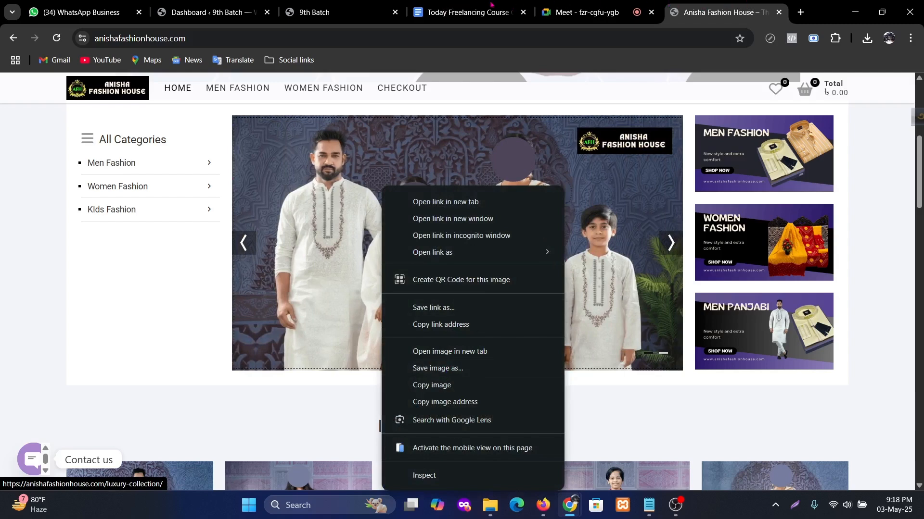
# - Switch back to Canva in Firefox and create a custom-size design of 1500 × 850 px, with the keyboard input set to English
pyautogui.click(541, 499)
pyautogui.click(543, 505)
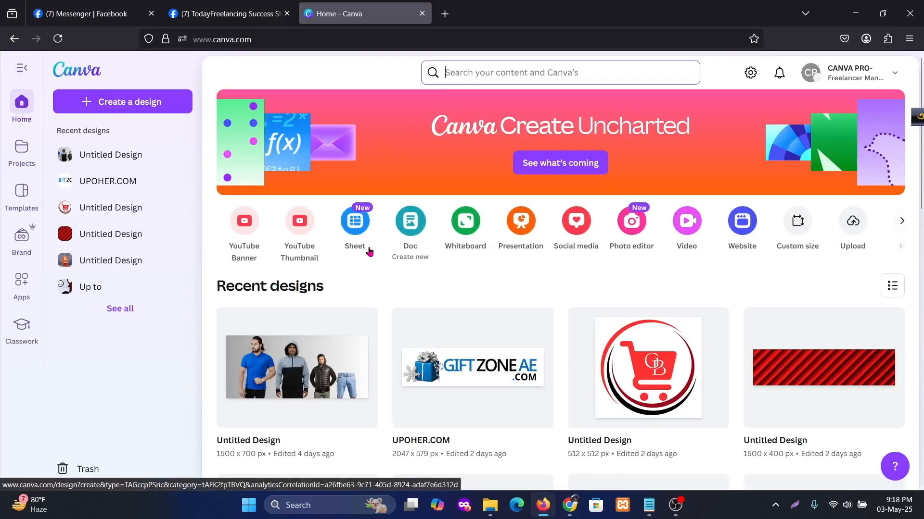
pyautogui.click(130, 108)
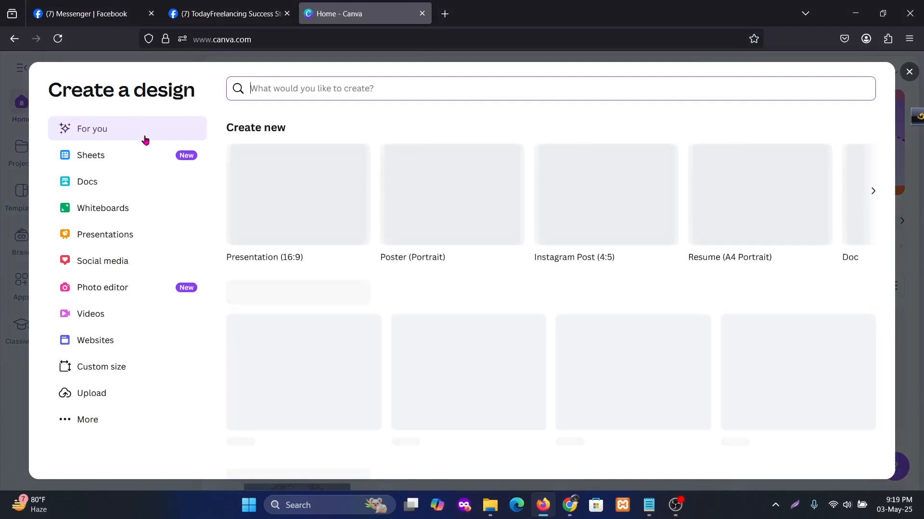
pyautogui.click(121, 367)
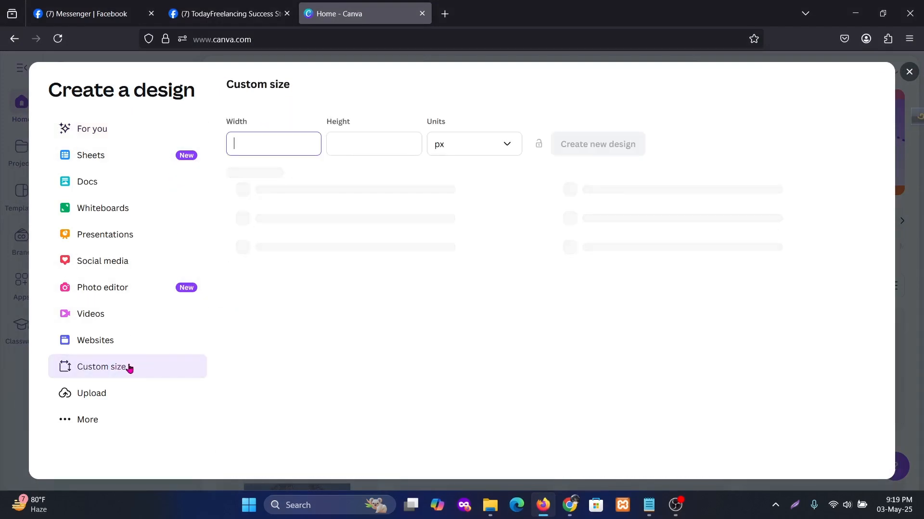
pyautogui.click(252, 144)
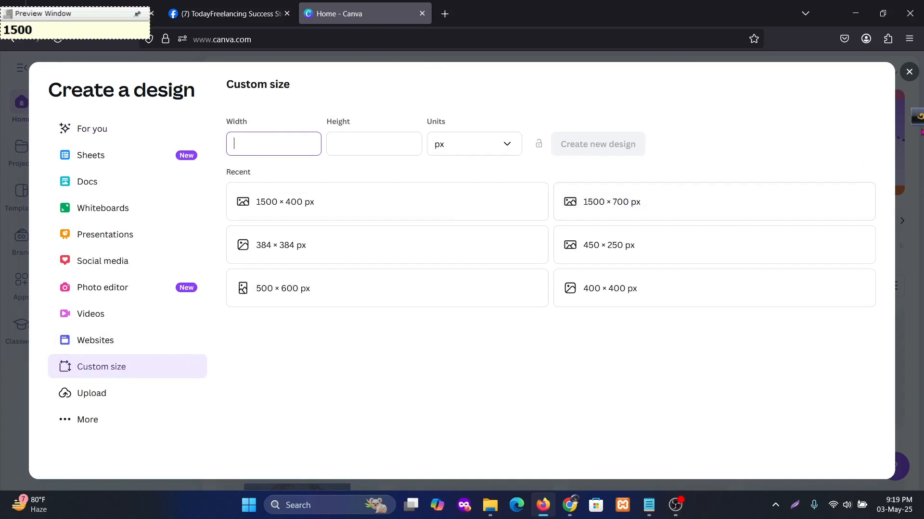
pyautogui.moveTo(914, 121); pyautogui.dragTo(832, 109)
pyautogui.click(850, 110)
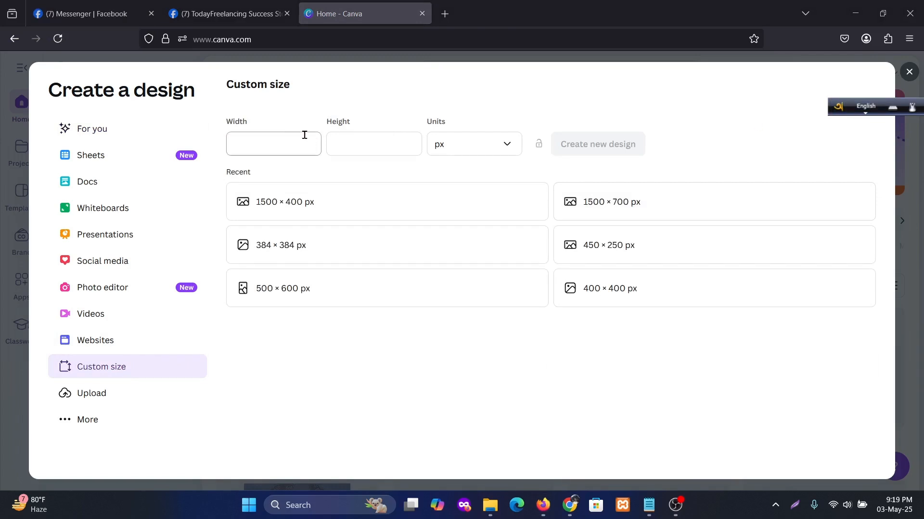
pyautogui.click(279, 148)
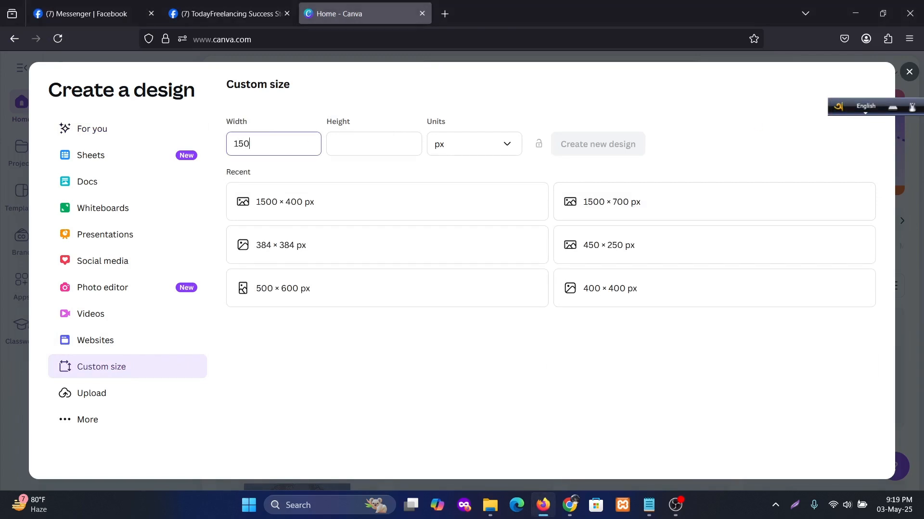
pyautogui.click(358, 151)
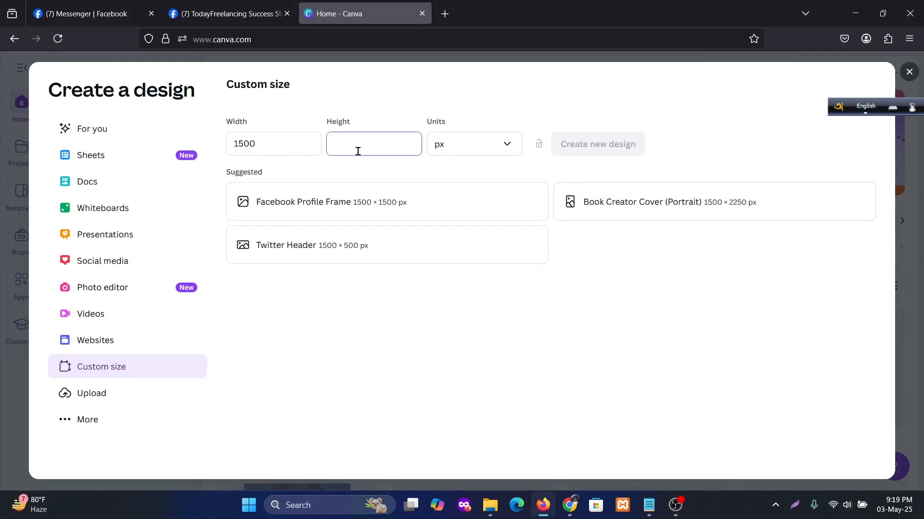
pyautogui.write('85')
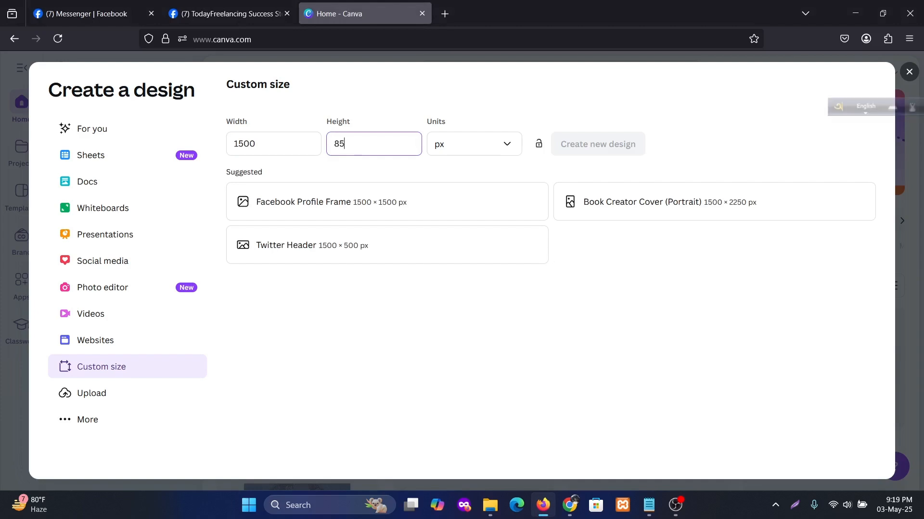
pyautogui.write('0')
pyautogui.click(607, 147)
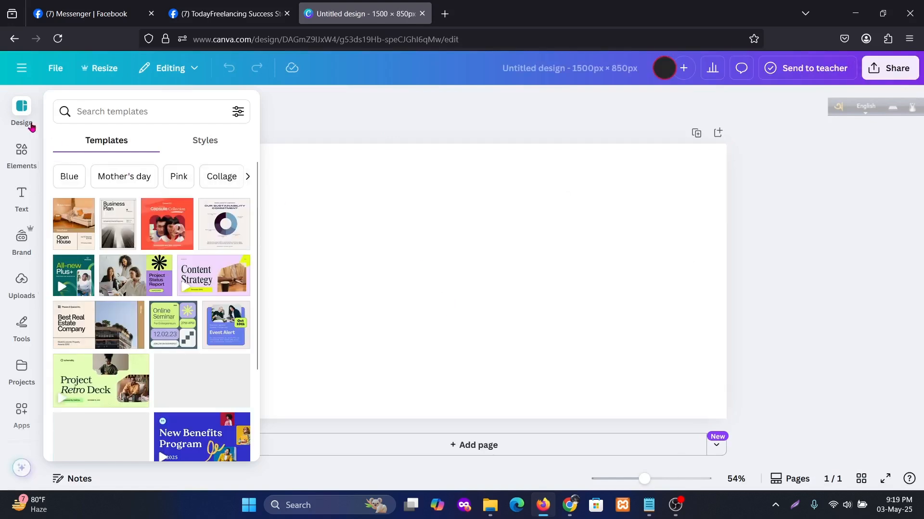
# - Search the design templates for "online shop" and apply the Colorful Modern Business Online Shop Youtube Thumbnail template to the page
pyautogui.scroll(-2, 217, 394)
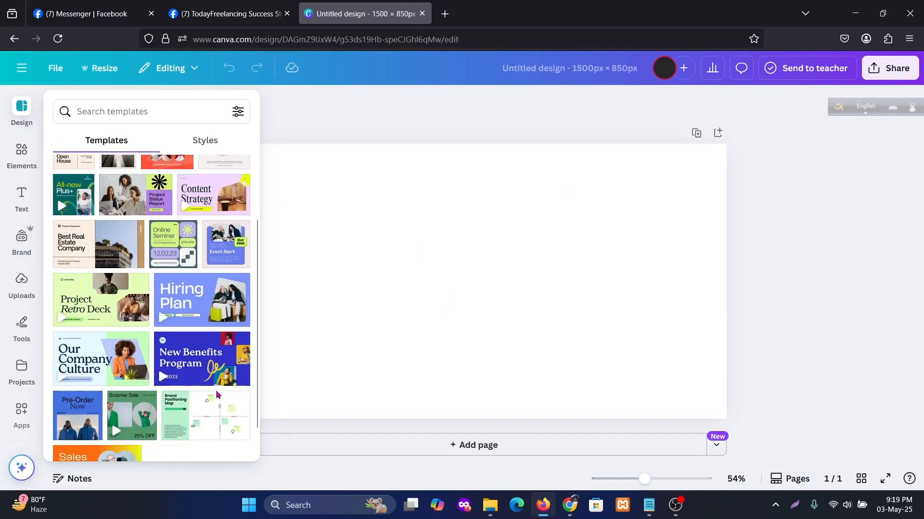
pyautogui.scroll(-2, 217, 394)
pyautogui.scroll(1, 164, 378)
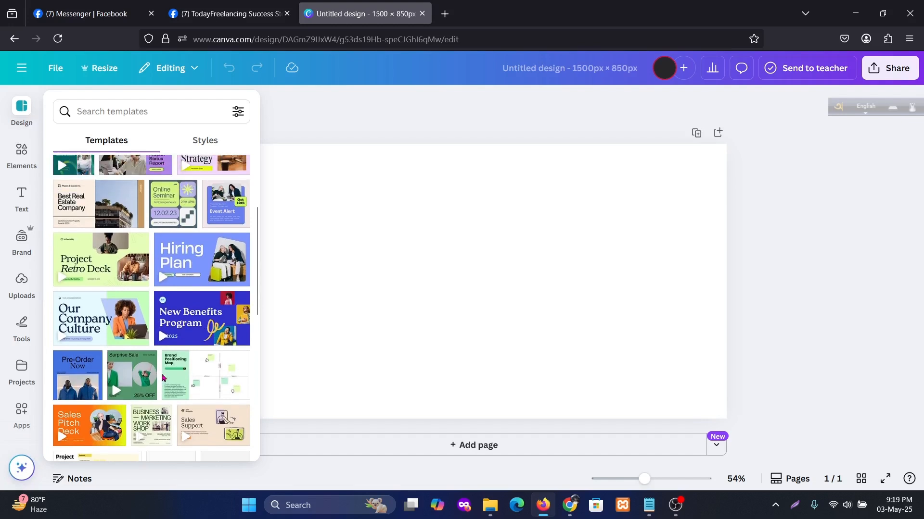
pyautogui.scroll(2, 135, 345)
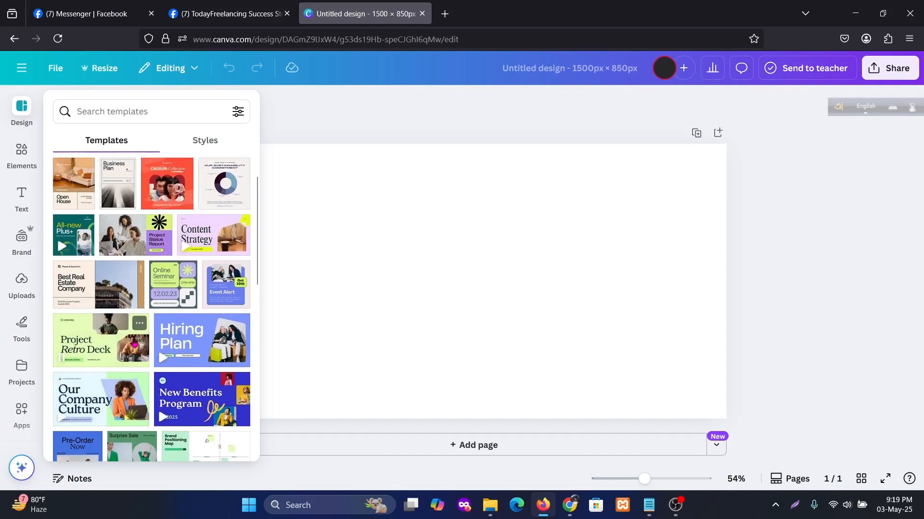
pyautogui.scroll(1, 145, 216)
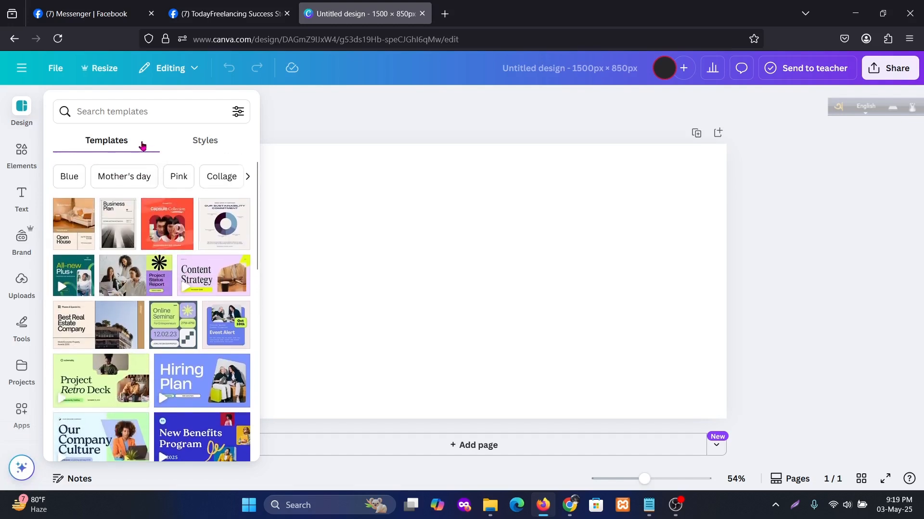
pyautogui.click(120, 107)
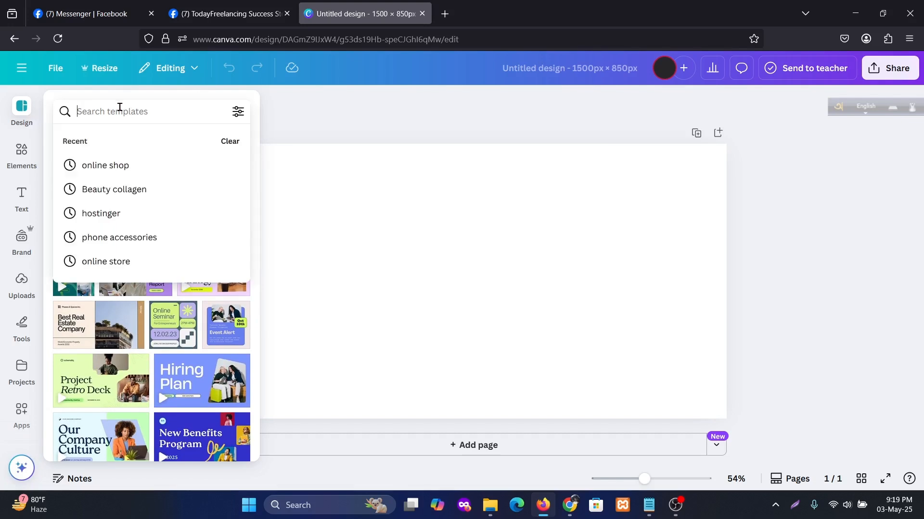
pyautogui.click(117, 166)
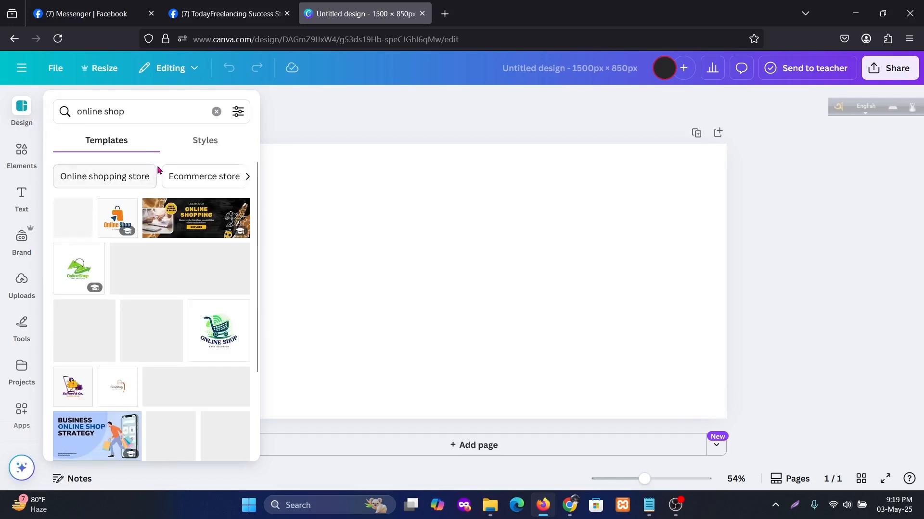
pyautogui.scroll(-3, 178, 337)
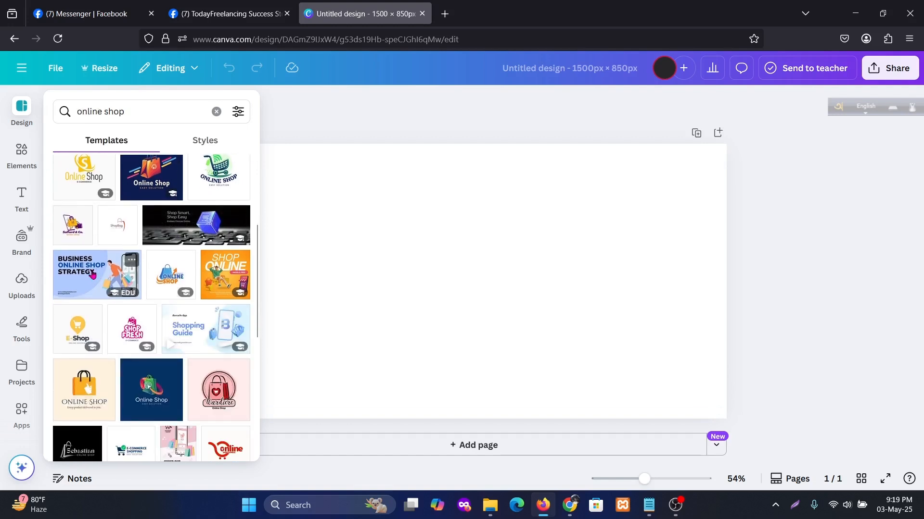
pyautogui.click(87, 276)
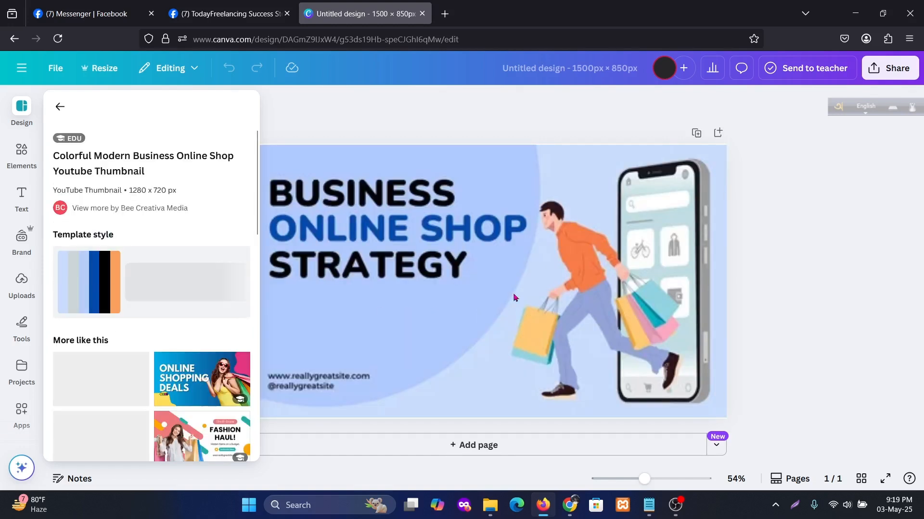
pyautogui.click(487, 316)
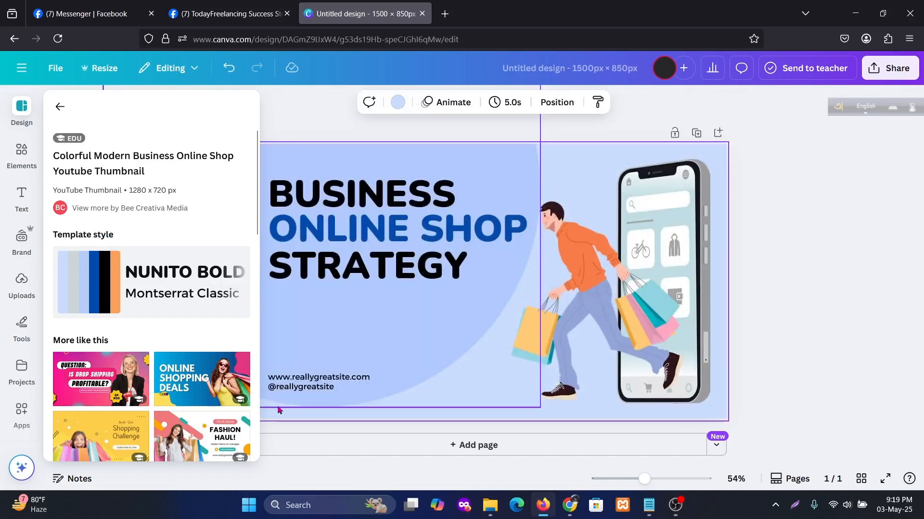
# - Browse the similar template suggestions and inspect the three headline text lines of the banner
pyautogui.scroll(-4, 173, 412)
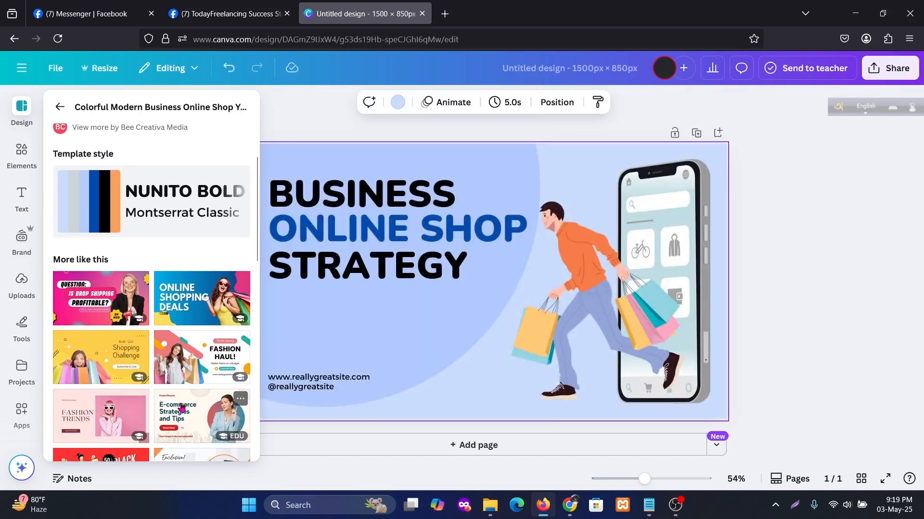
pyautogui.scroll(-1, 190, 405)
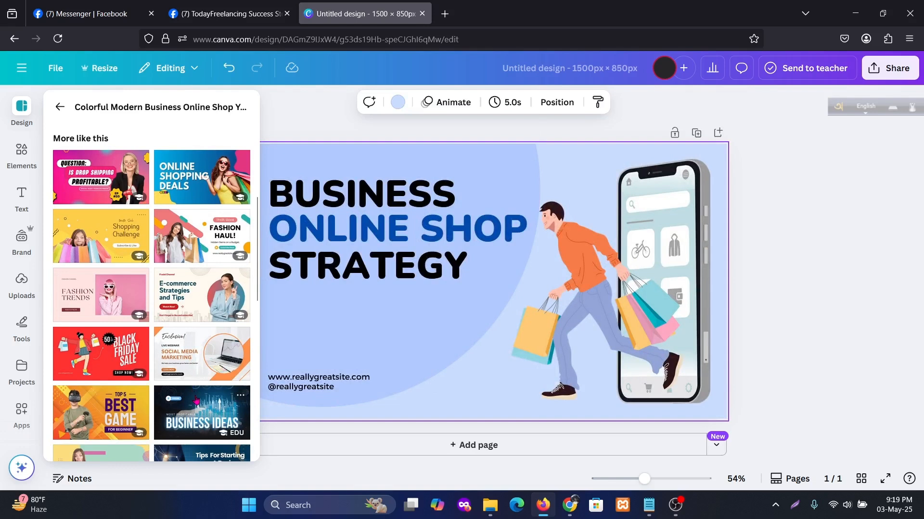
pyautogui.scroll(-1, 197, 400)
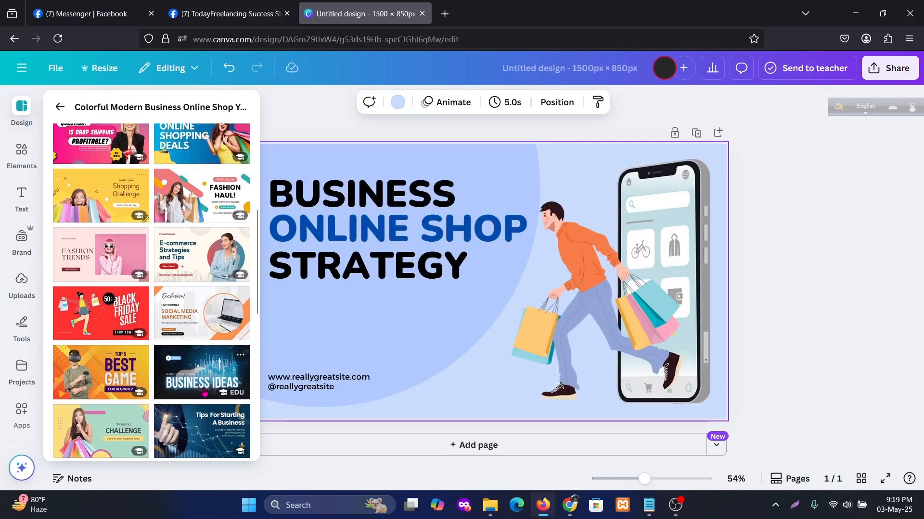
pyautogui.scroll(-2, 204, 393)
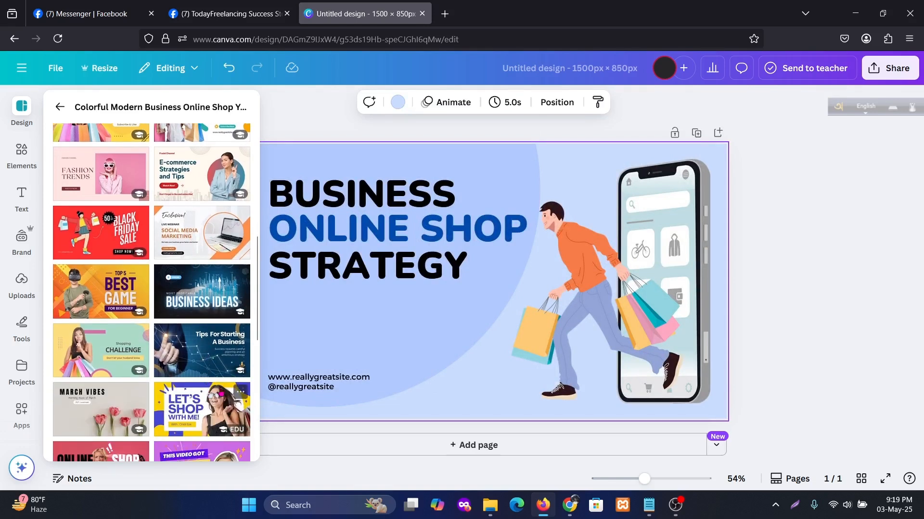
pyautogui.scroll(-3, 224, 384)
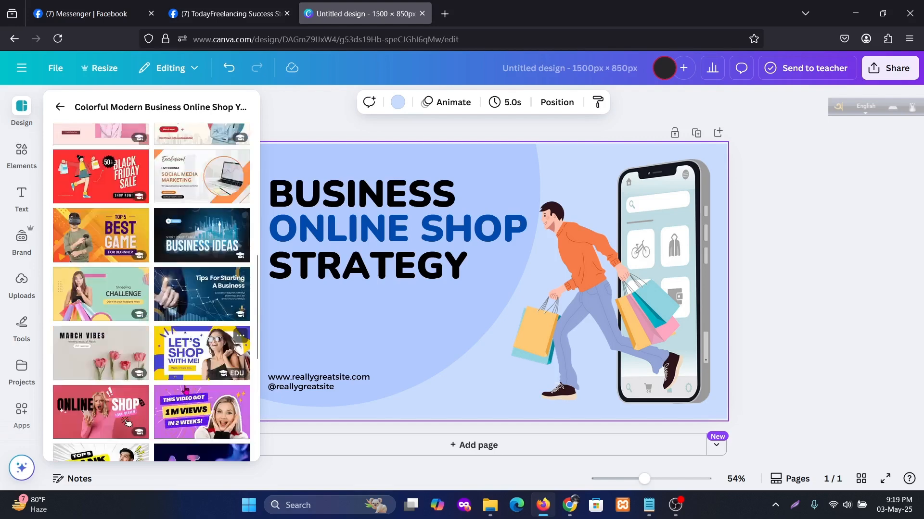
pyautogui.scroll(2, 202, 289)
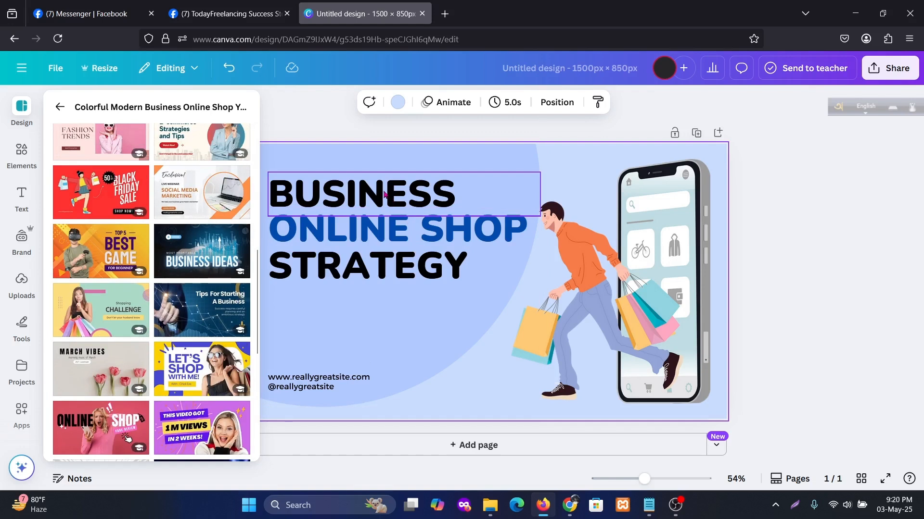
pyautogui.click(385, 194)
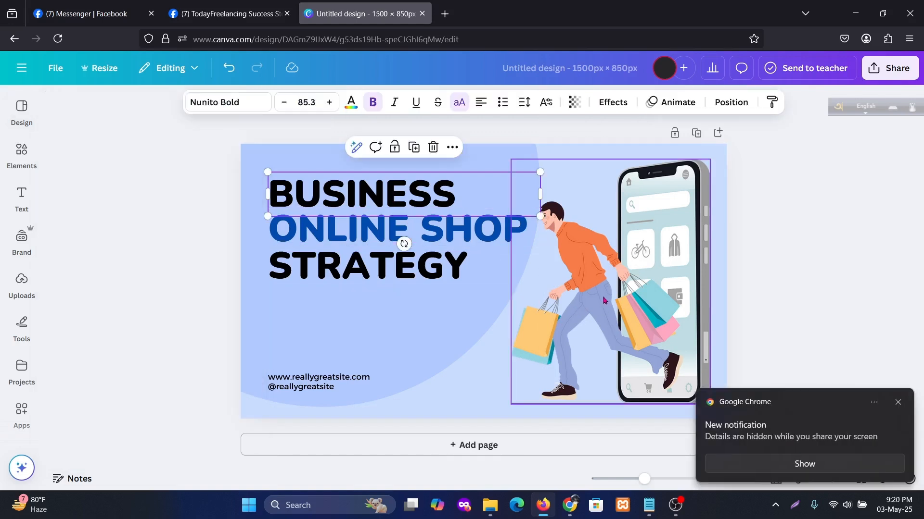
pyautogui.click(334, 198)
pyautogui.click(335, 231)
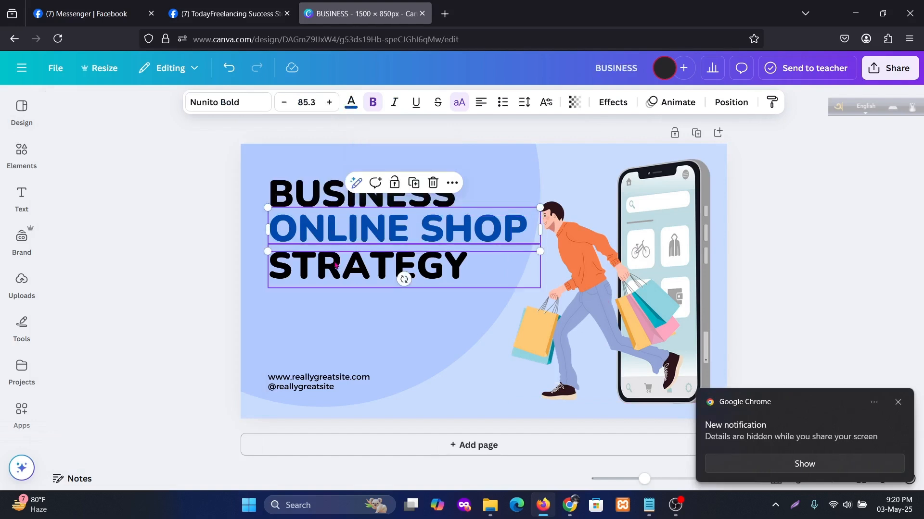
pyautogui.click(335, 266)
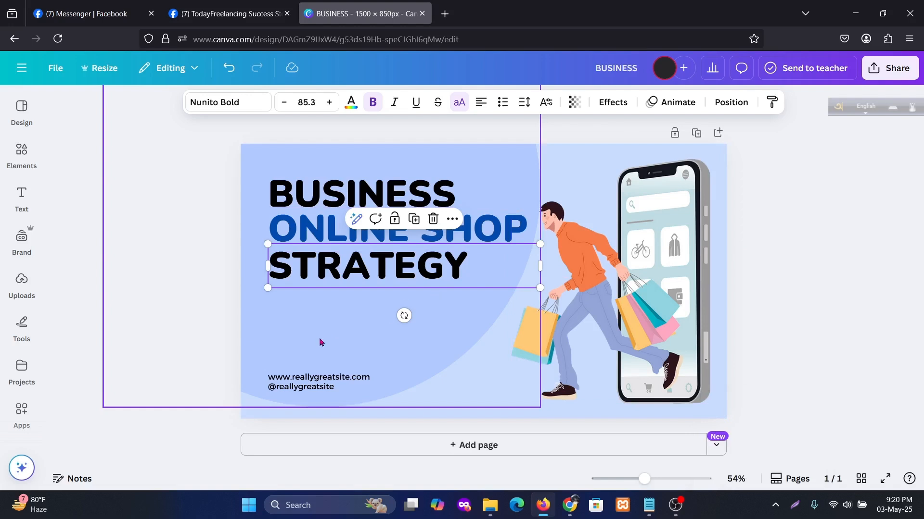
pyautogui.click(336, 386)
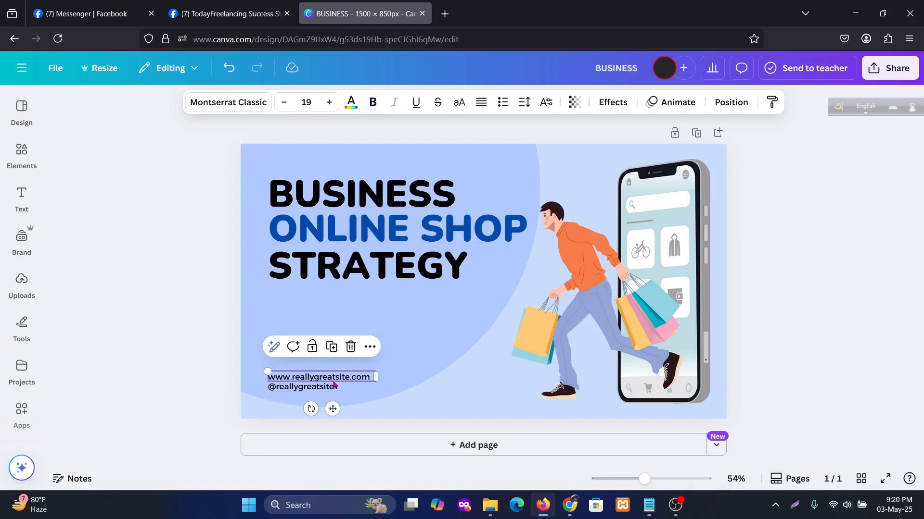
pyautogui.doubleClick(335, 379)
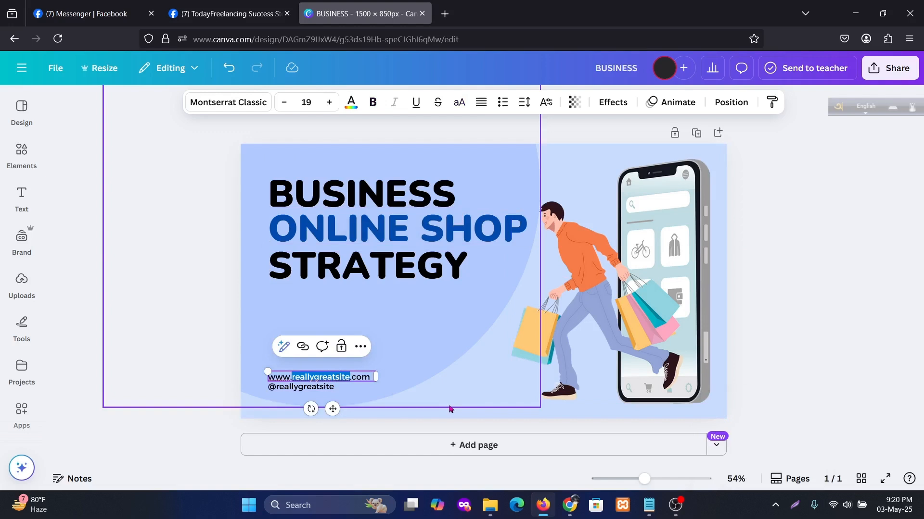
pyautogui.write('9thbatch')
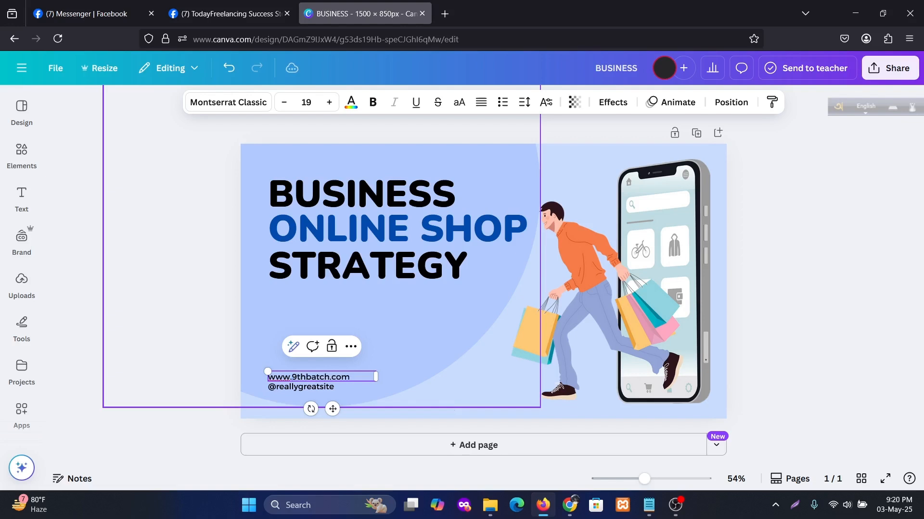
pyautogui.click(307, 388)
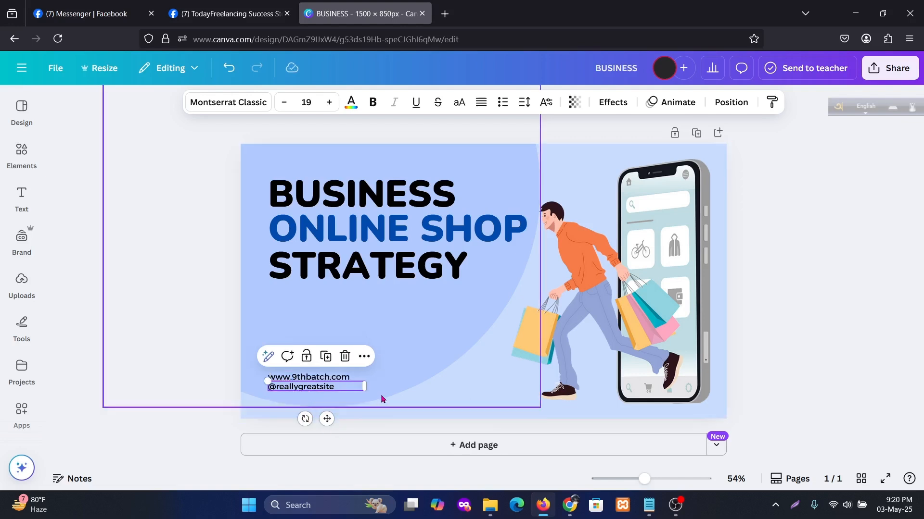
pyautogui.press('Delete')
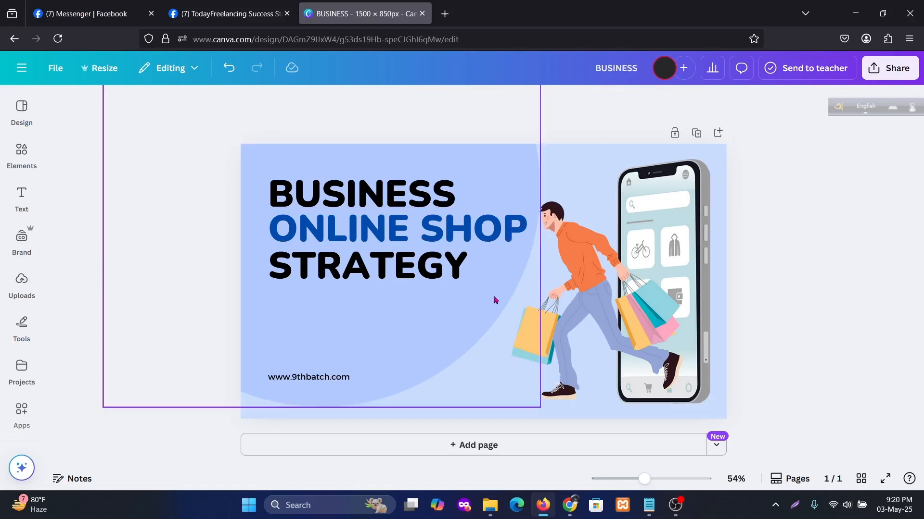
# - Leave the download options and delete the STRATEGY line from the banner headline
pyautogui.click(868, 68)
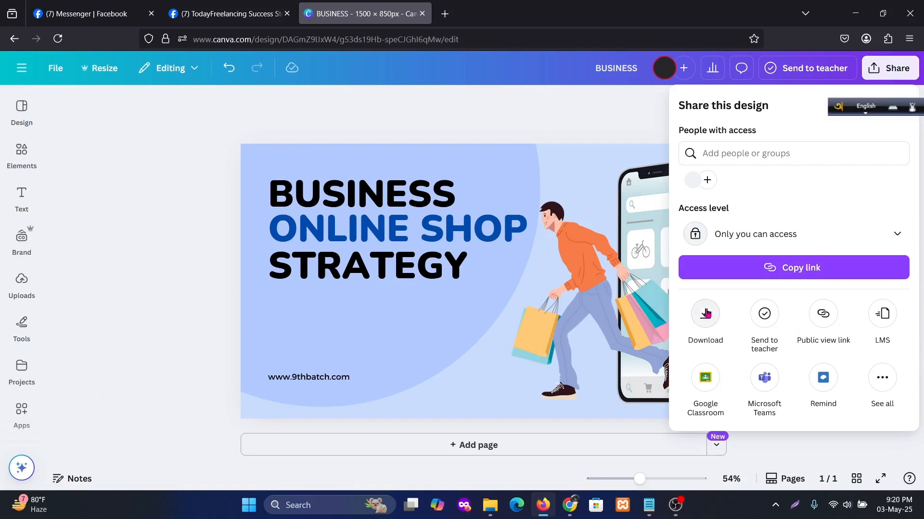
pyautogui.click(706, 313)
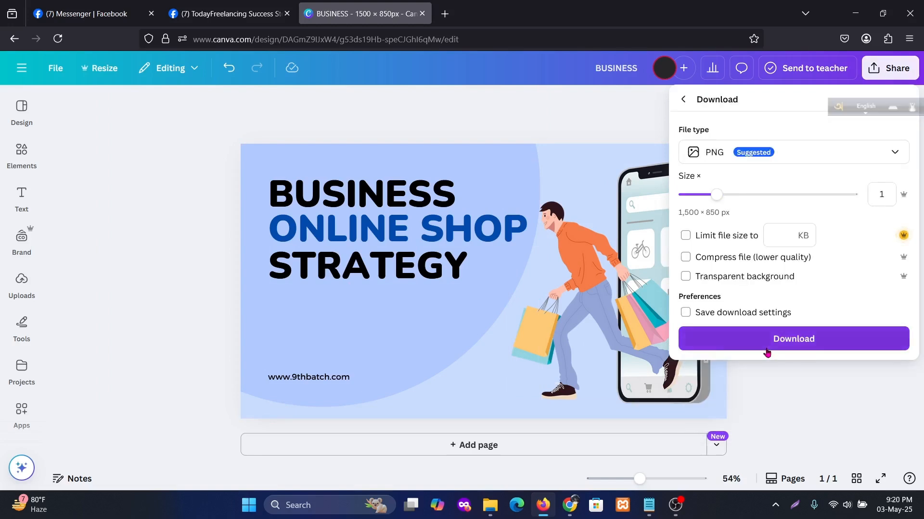
pyautogui.click(395, 263)
pyautogui.click(403, 270)
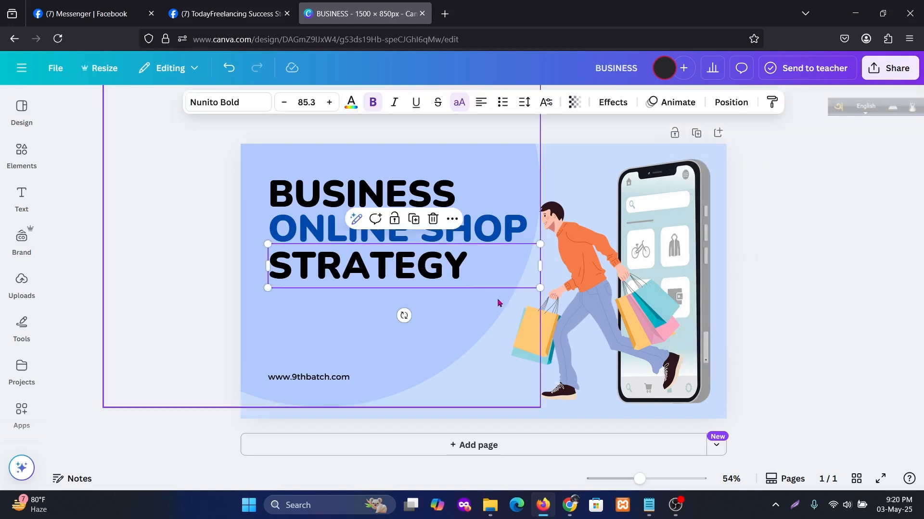
pyautogui.press('Delete')
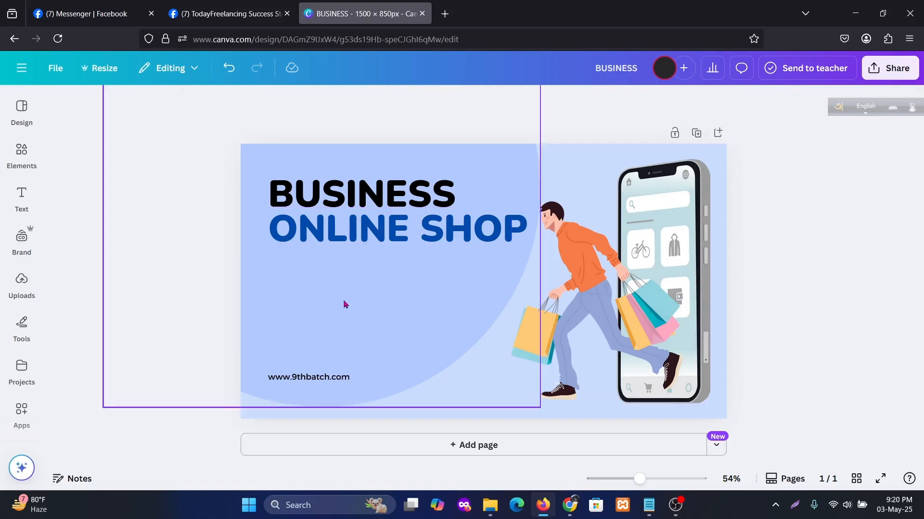
pyautogui.click(368, 296)
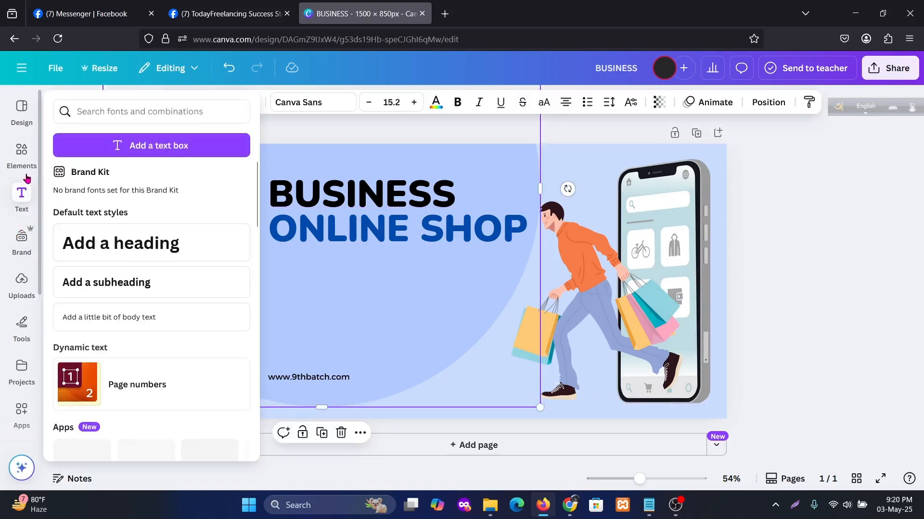
pyautogui.click(22, 165)
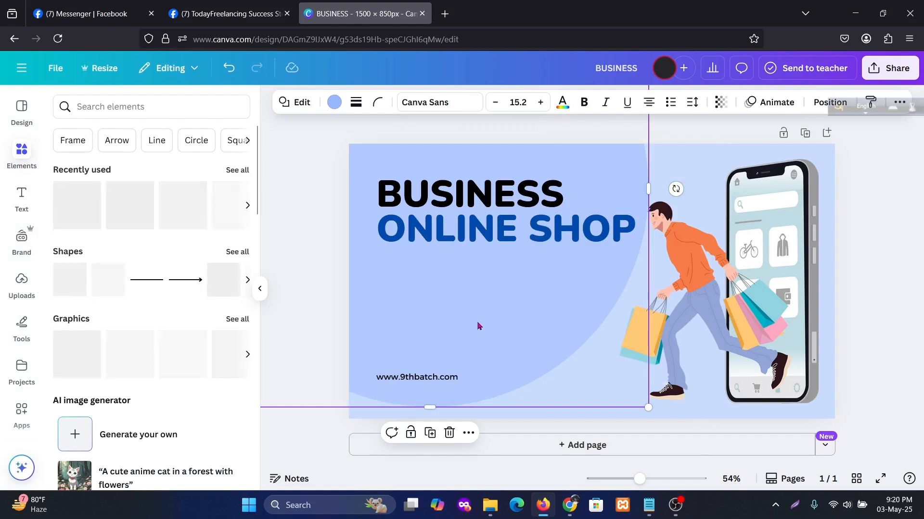
pyautogui.click(465, 199)
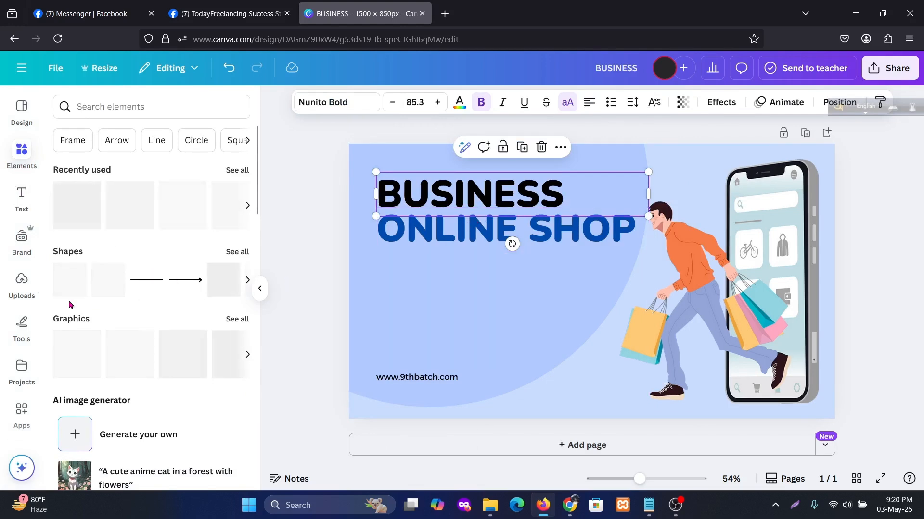
pyautogui.click(503, 315)
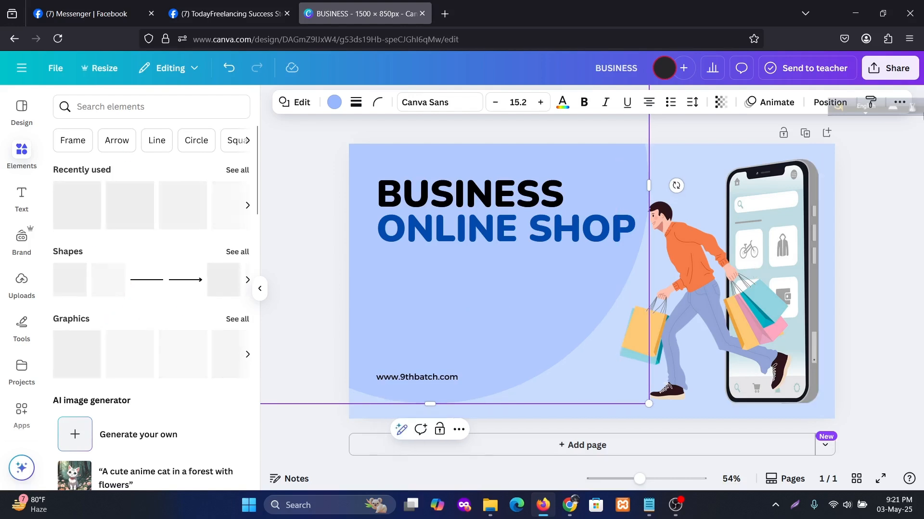
# - Download the finished banner as a PNG at 1,500 × 850 px
pyautogui.click(888, 68)
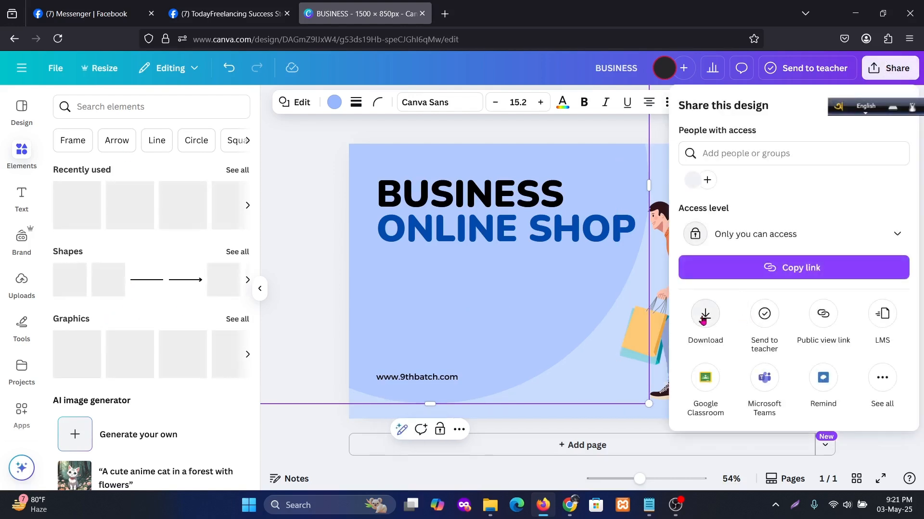
pyautogui.click(705, 315)
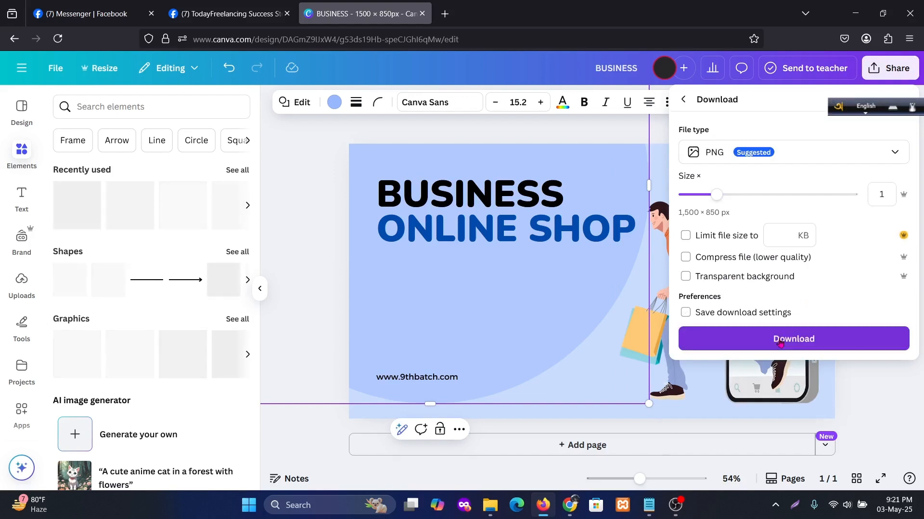
pyautogui.click(751, 339)
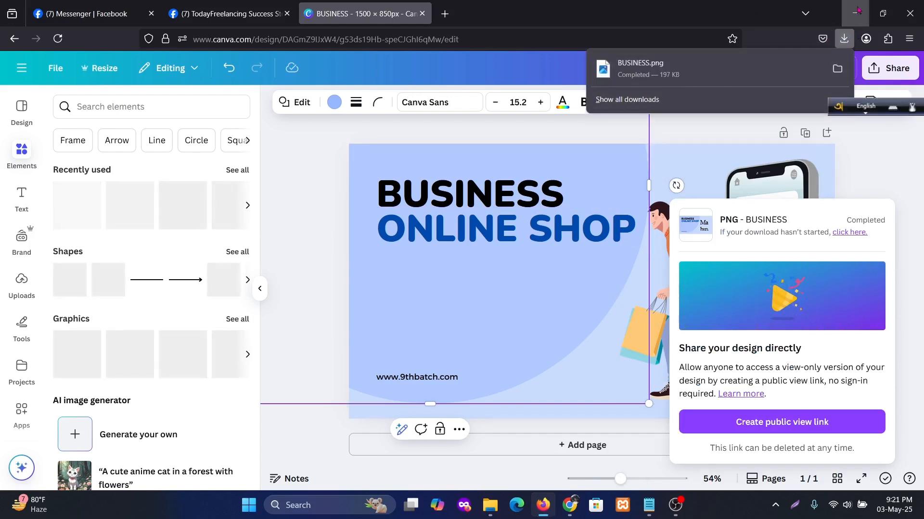
# - Switch to Chrome and open tinypng.com in a new tab
pyautogui.hotkey('alt', 'Tab')
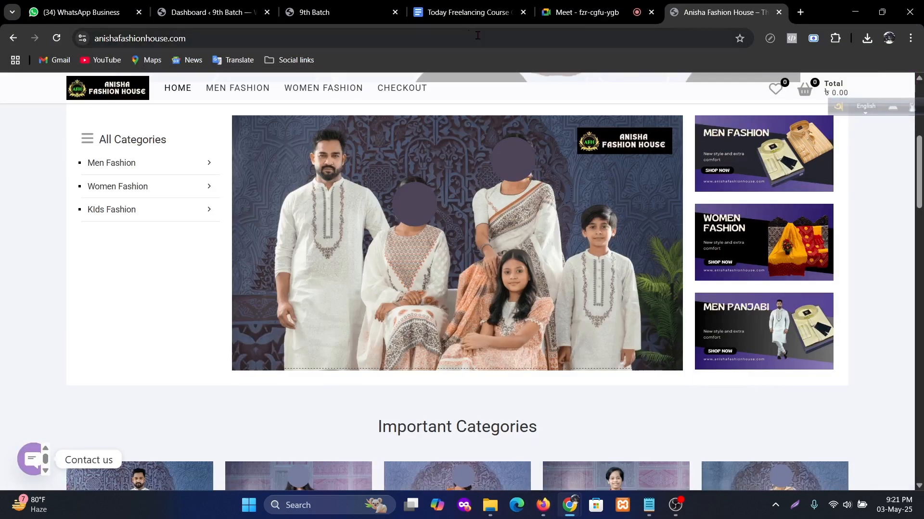
pyautogui.click(800, 12)
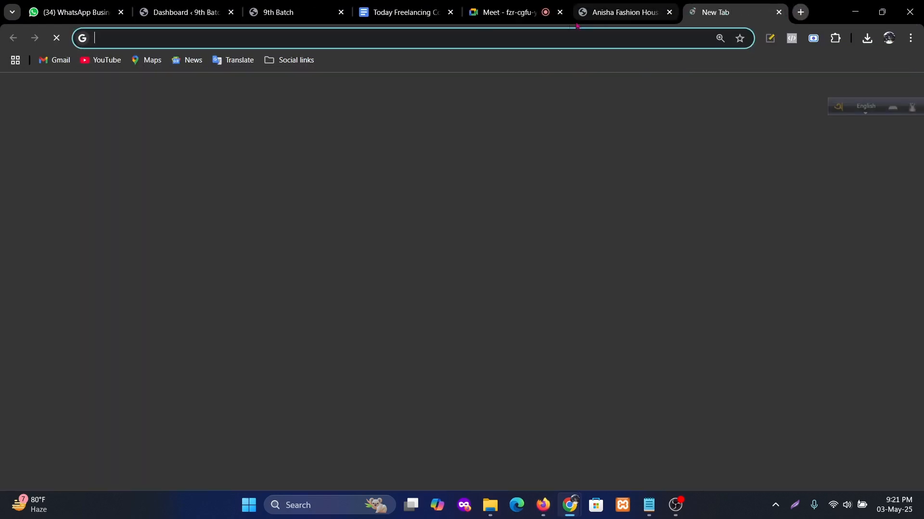
pyautogui.click(552, 35)
pyautogui.write('tinypng.com')
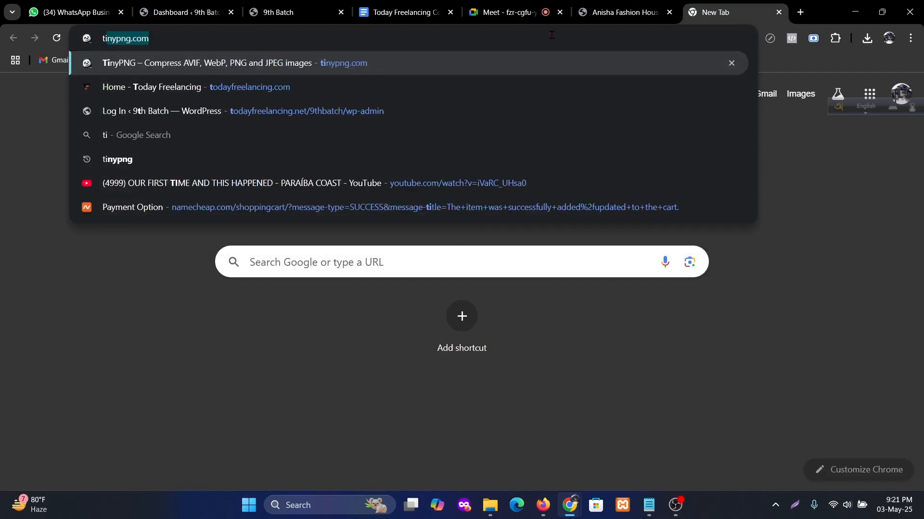
pyautogui.press('Return')
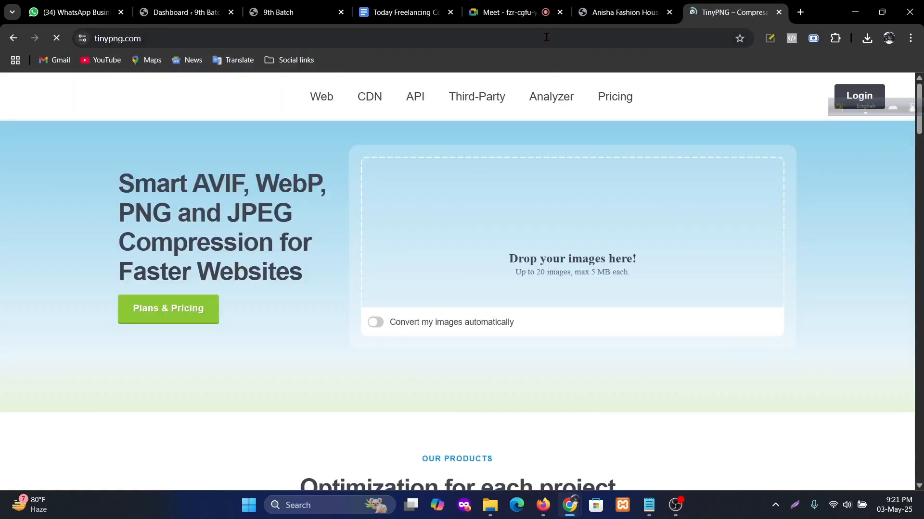
# - Upload BUSINESS.png from the Downloads folder to TinyPNG and download the compressed image
pyautogui.click(383, 229)
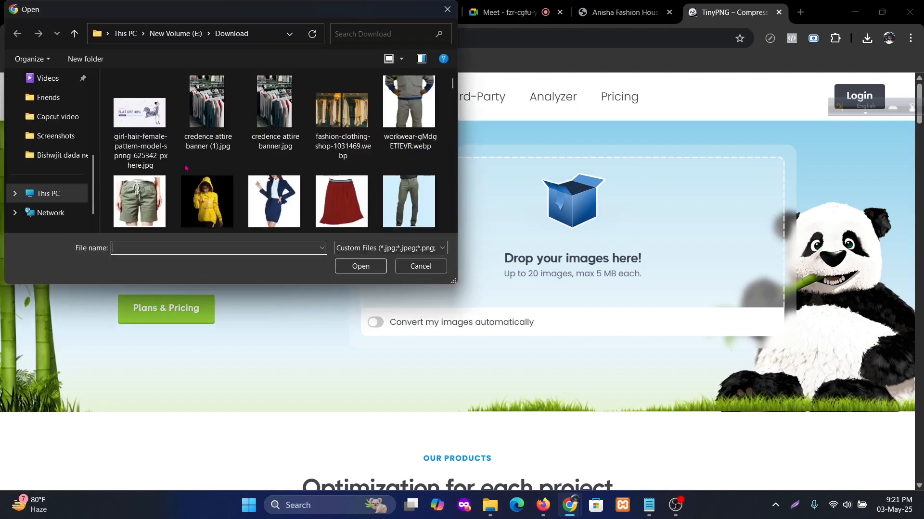
pyautogui.scroll(1, 64, 175)
pyautogui.scroll(2, 63, 175)
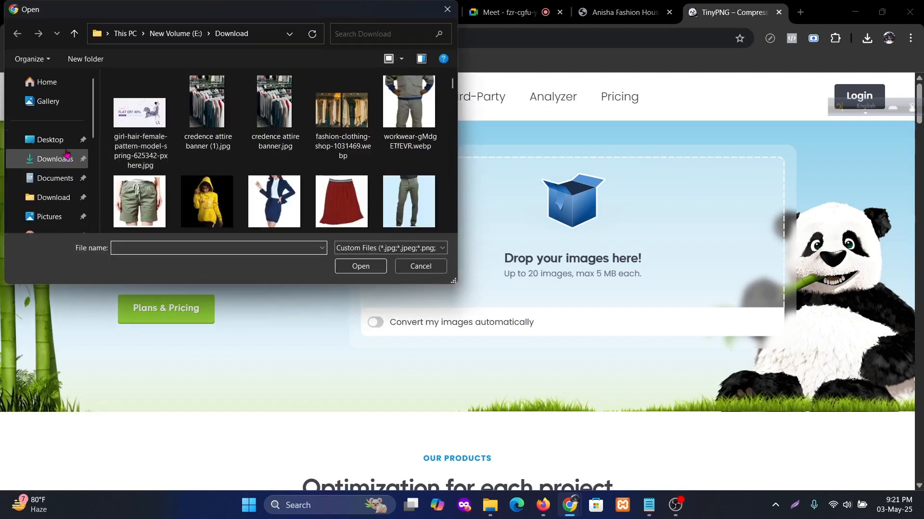
pyautogui.click(56, 160)
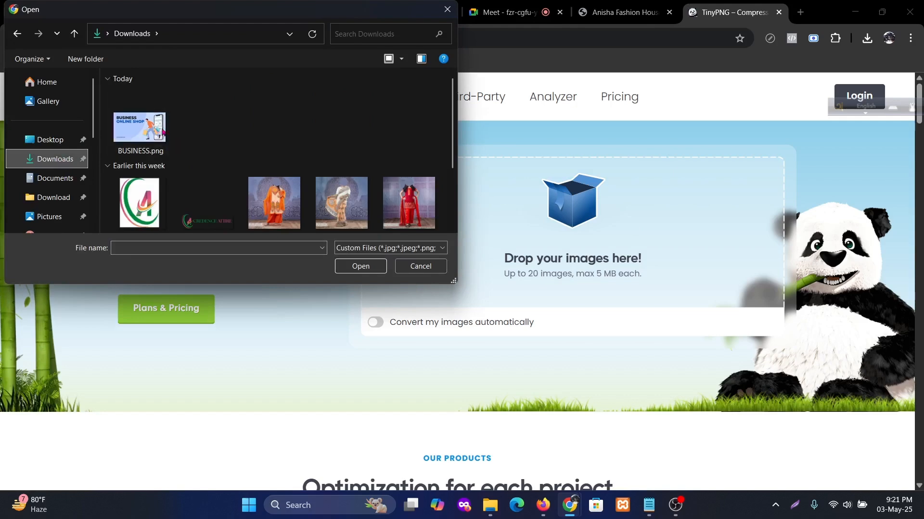
pyautogui.doubleClick(140, 125)
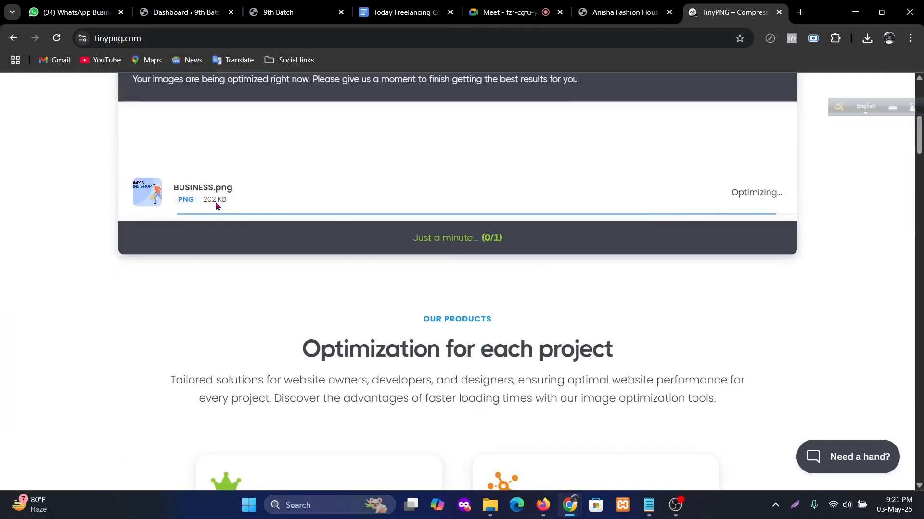
pyautogui.click(756, 193)
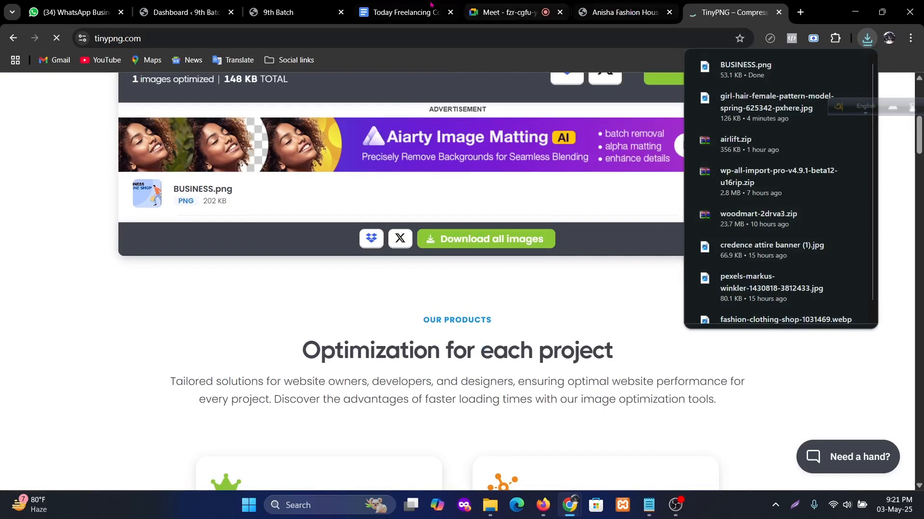
# - Return to the 9th Batch WordPress dashboard and open the list of all posts to review their categories
pyautogui.click(175, 13)
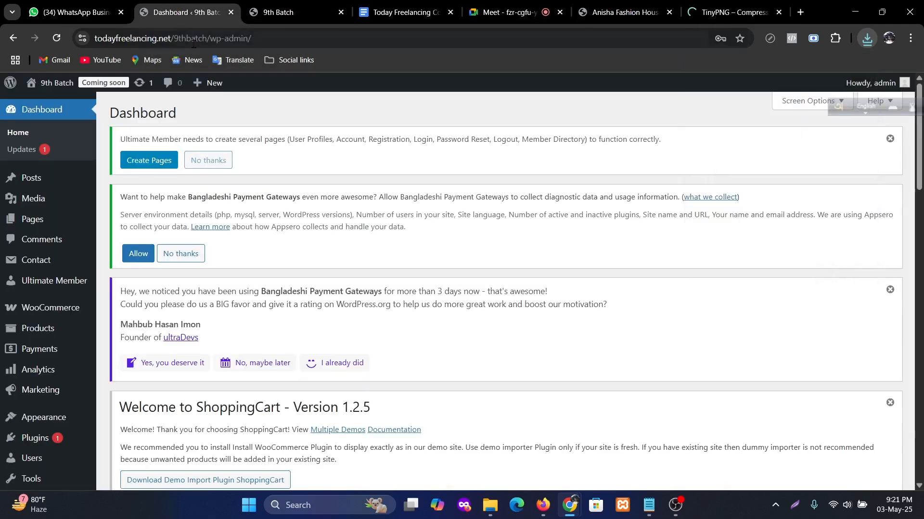
pyautogui.scroll(-2, 325, 254)
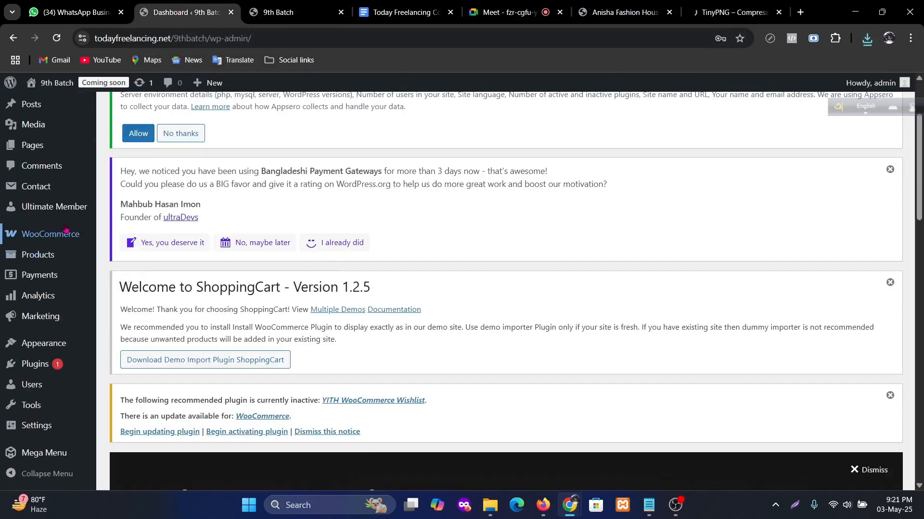
pyautogui.scroll(2, 55, 267)
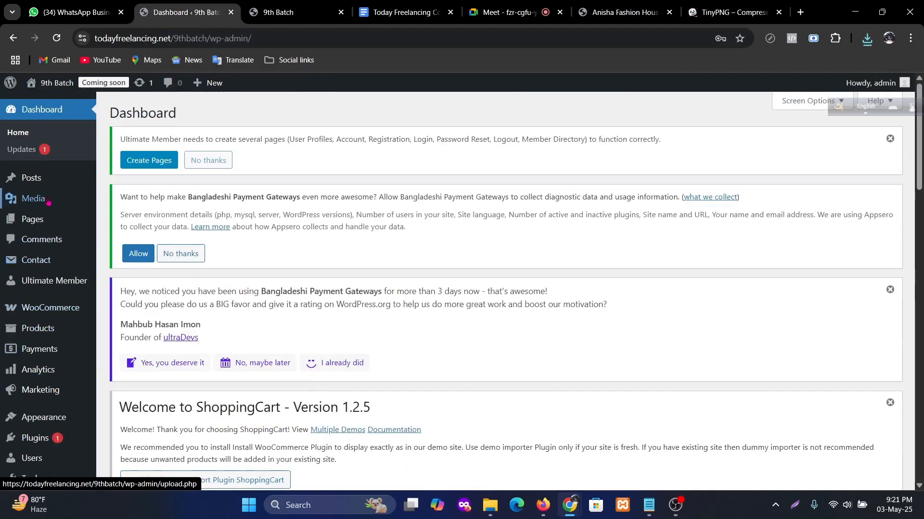
pyautogui.moveTo(42, 182)
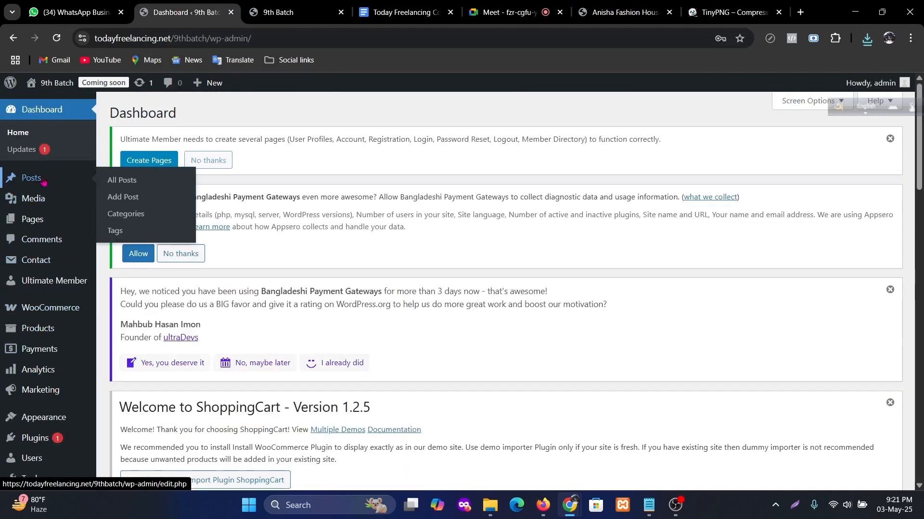
pyautogui.click(118, 181)
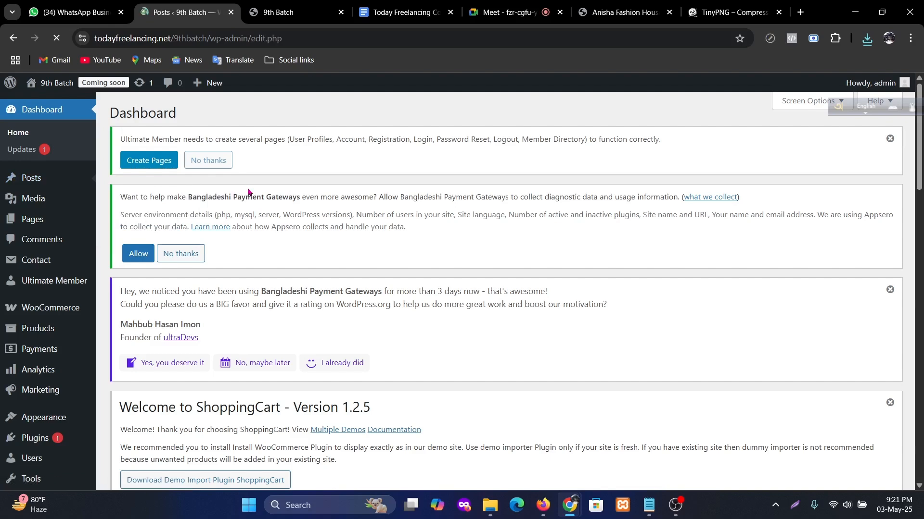
pyautogui.scroll(-10, 295, 186)
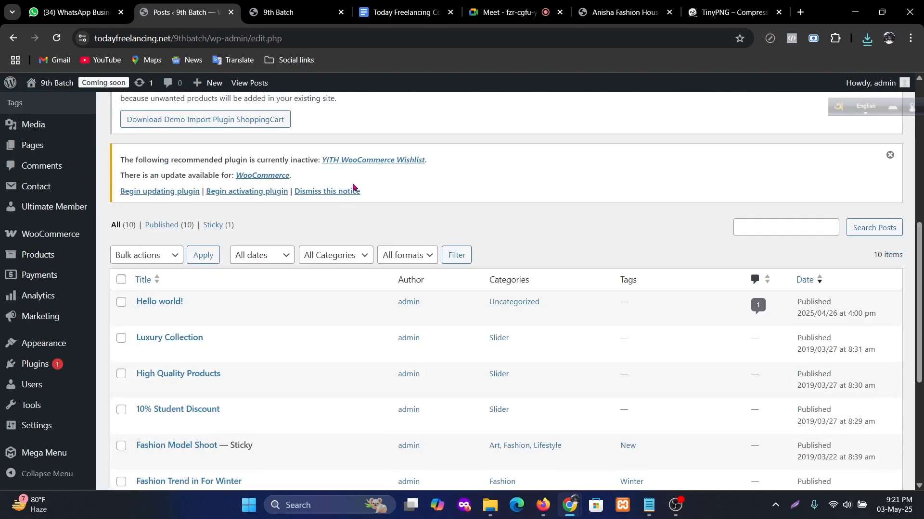
pyautogui.scroll(-3, 206, 283)
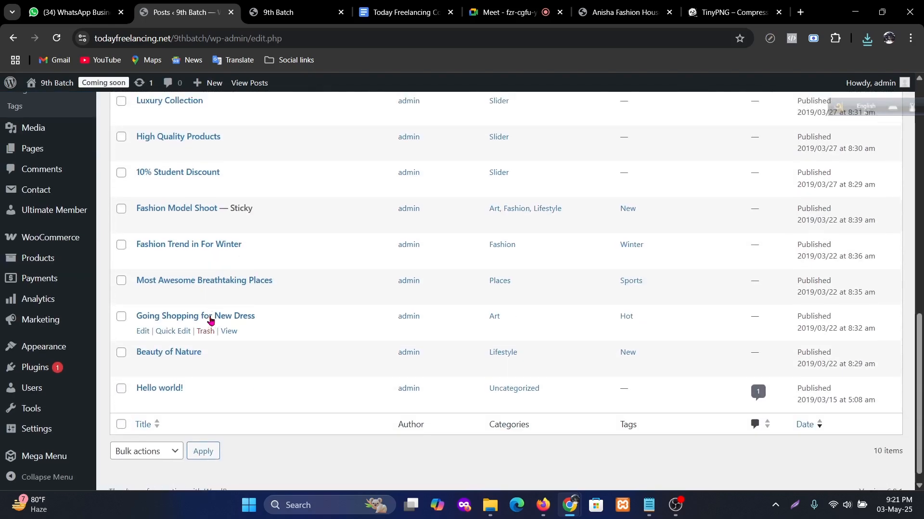
pyautogui.scroll(2, 206, 324)
pyautogui.scroll(2, 143, 269)
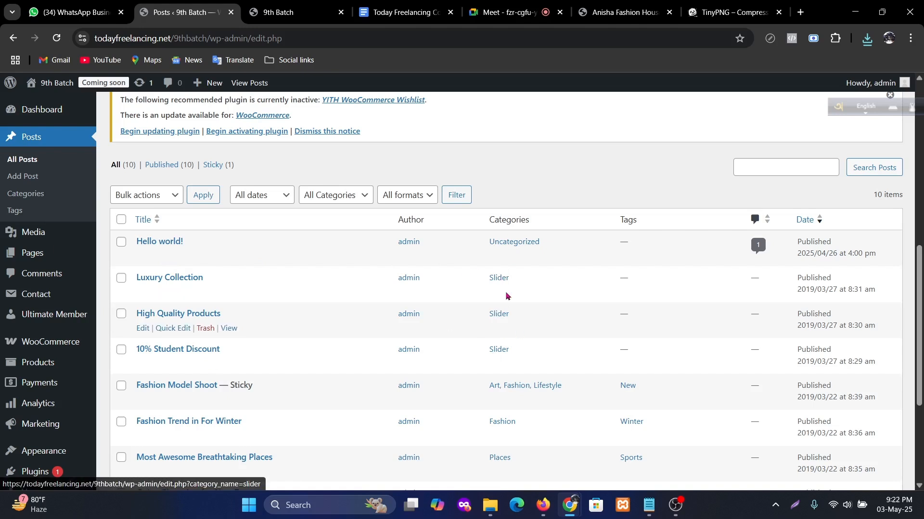
# - Select every post except Luxury Collection, High Quality Products and 10% Student Discount, and move the selected posts to the trash
pyautogui.click(121, 220)
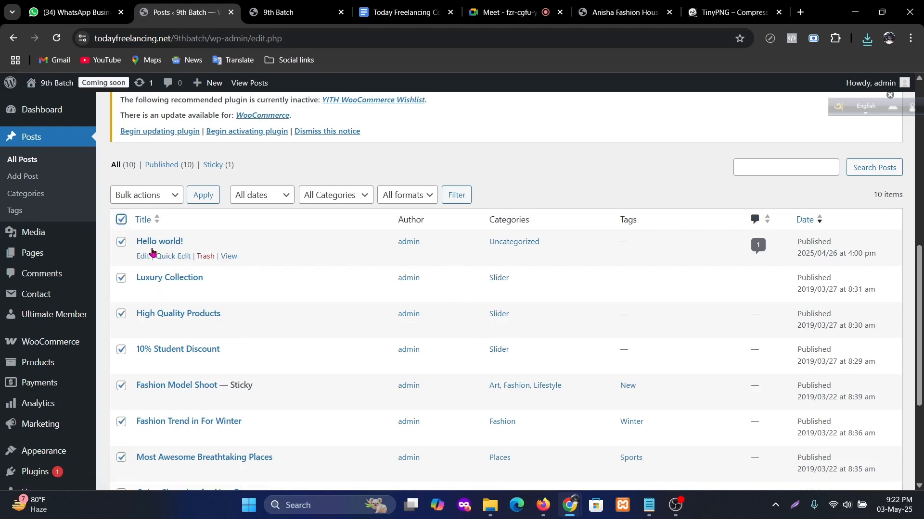
pyautogui.click(121, 278)
pyautogui.click(121, 314)
pyautogui.click(122, 350)
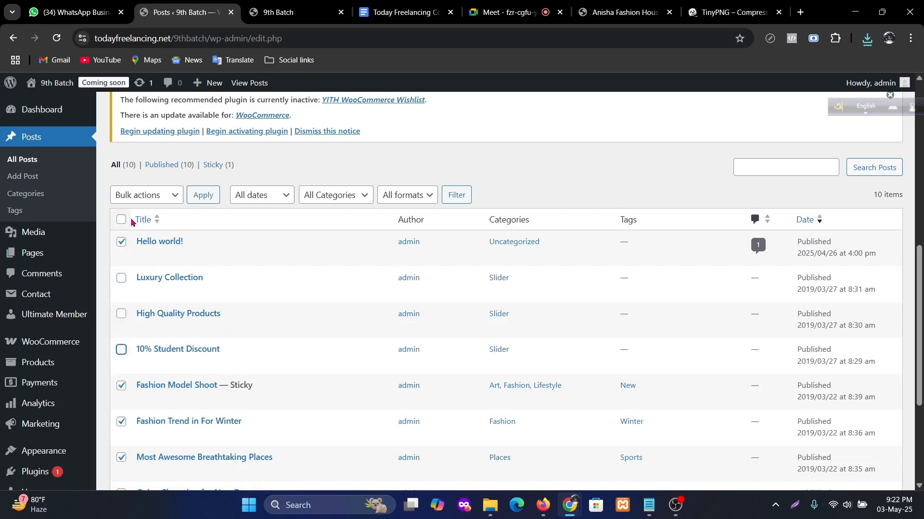
pyautogui.scroll(-4, 195, 393)
pyautogui.scroll(5, 195, 393)
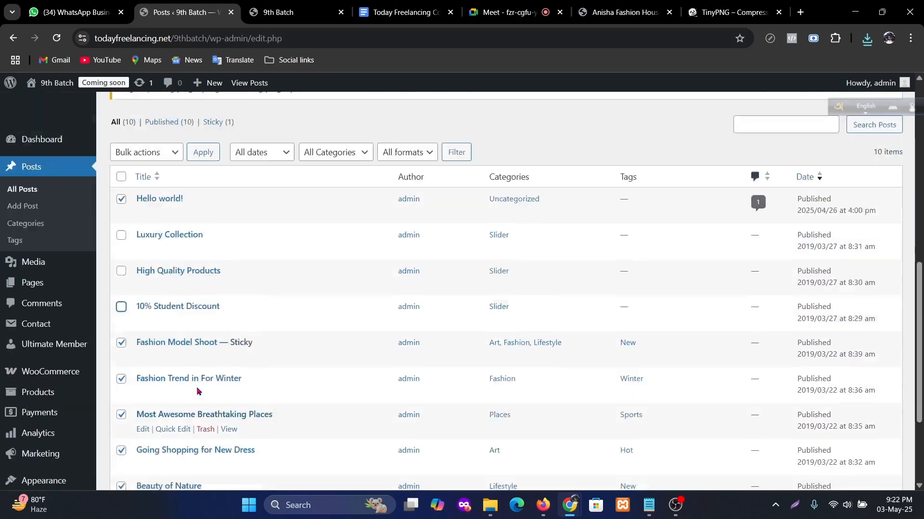
pyautogui.click(167, 198)
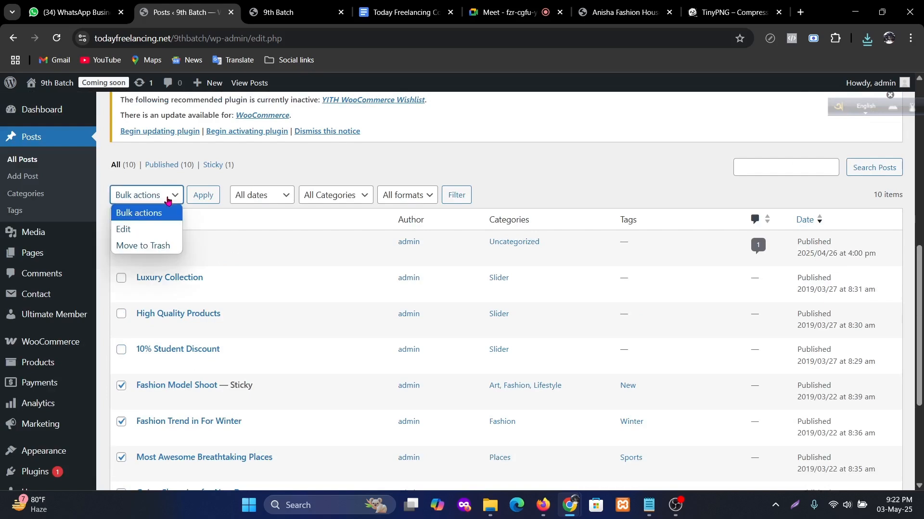
pyautogui.click(145, 246)
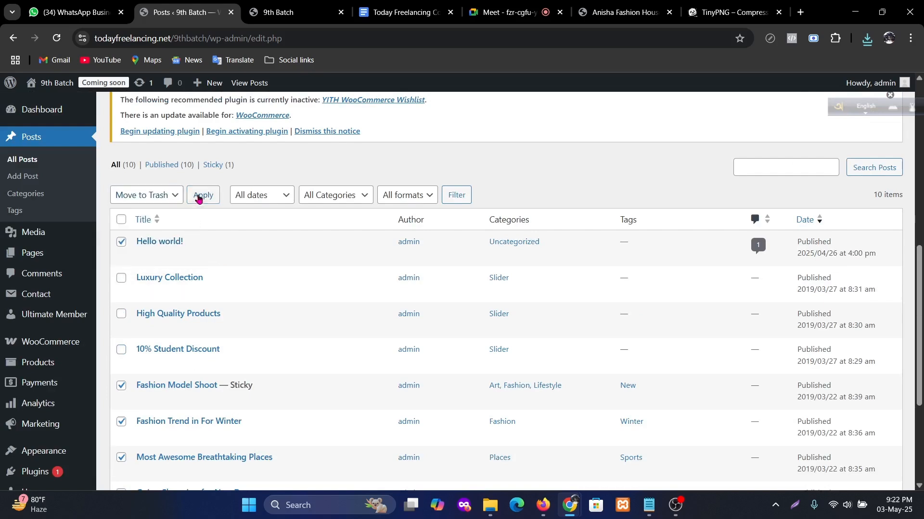
# - Open the Luxury Collection post for editing and remove its current featured image
pyautogui.scroll(-10, 352, 272)
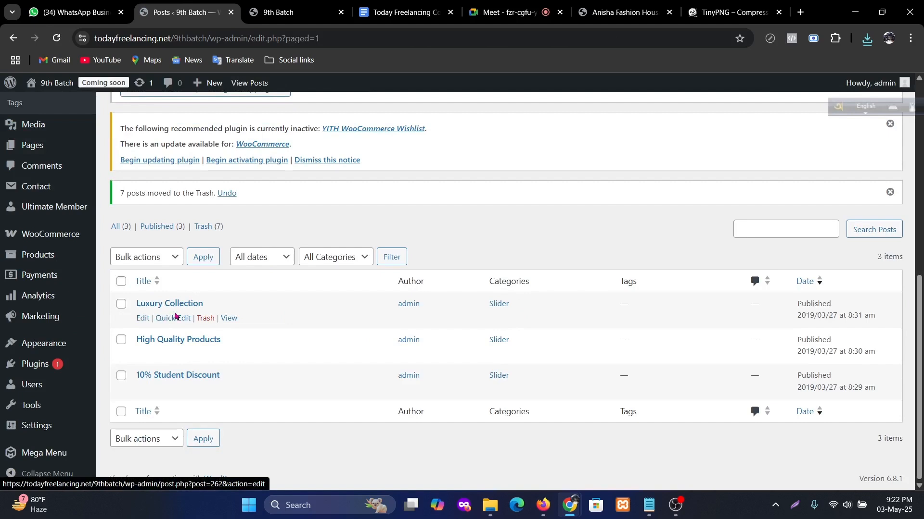
pyautogui.click(144, 318)
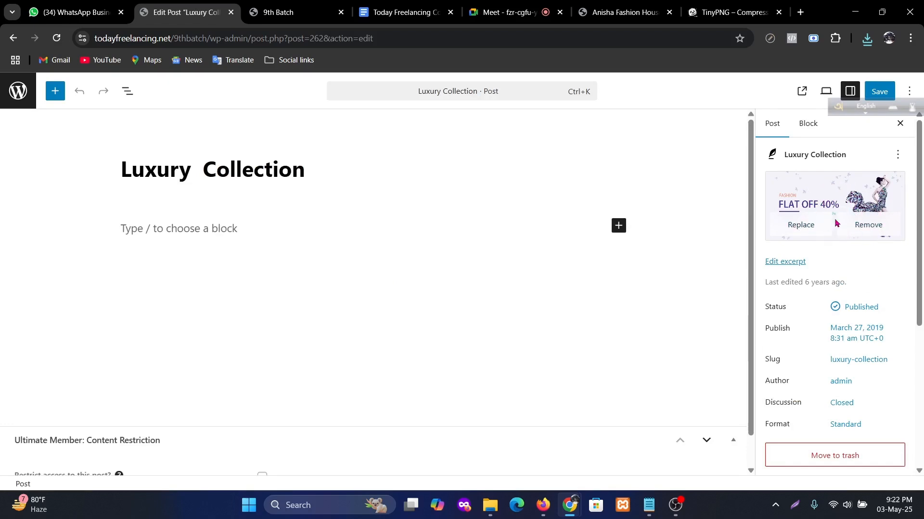
pyautogui.click(876, 229)
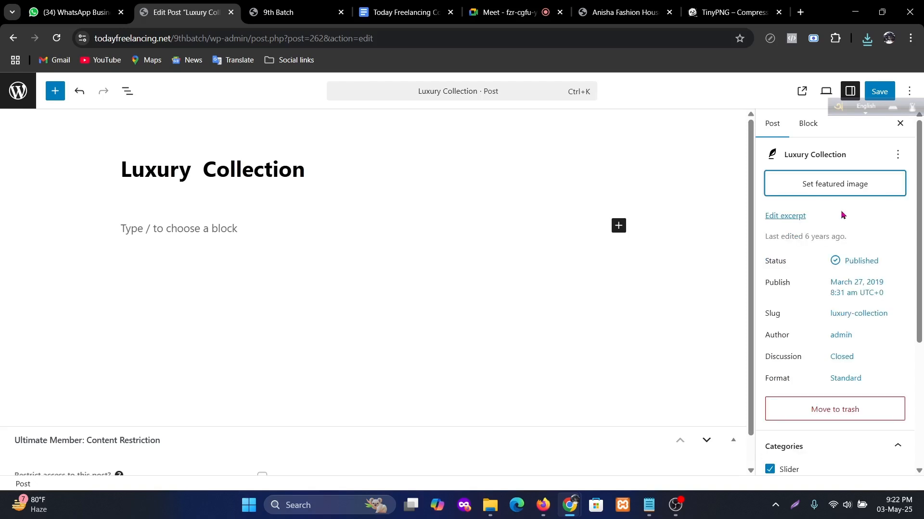
# - Upload the compressed BUSINESS.png from the Download folder on drive E as the Luxury Collection post's featured image and save the post
pyautogui.click(824, 189)
pyautogui.click(52, 133)
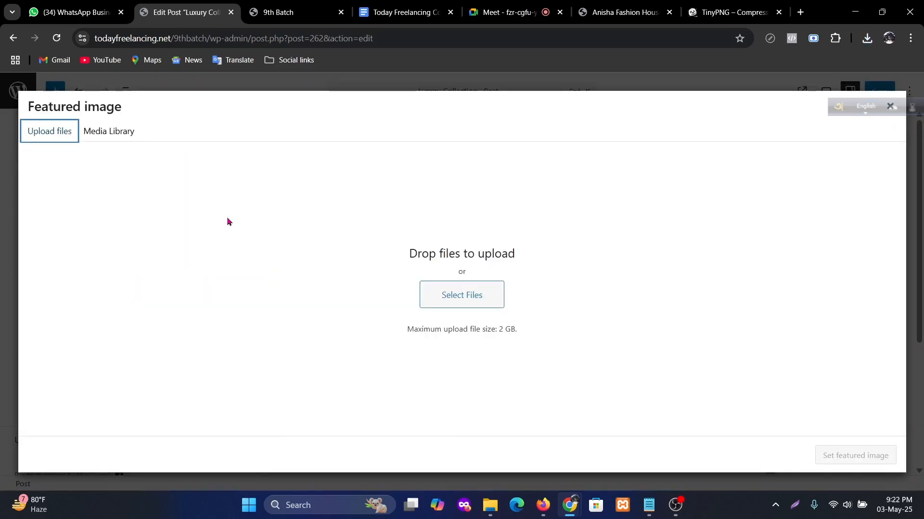
pyautogui.click(465, 298)
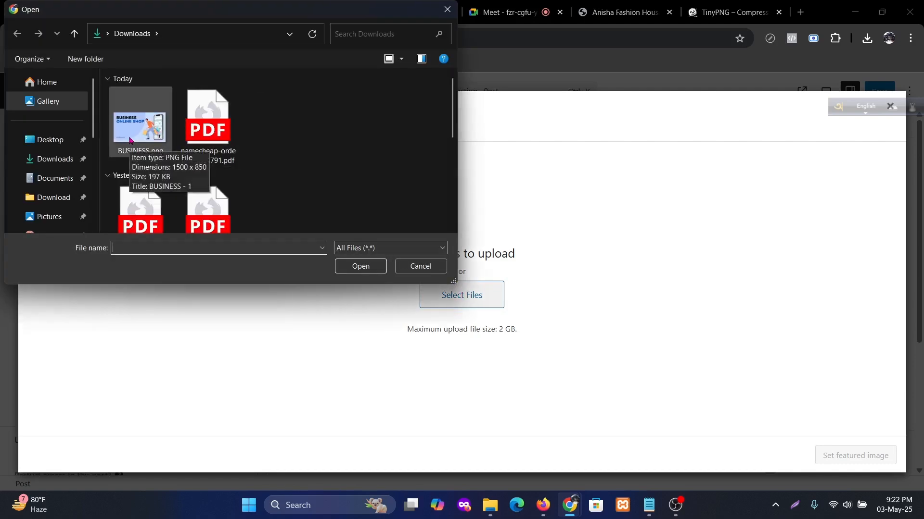
pyautogui.click(53, 198)
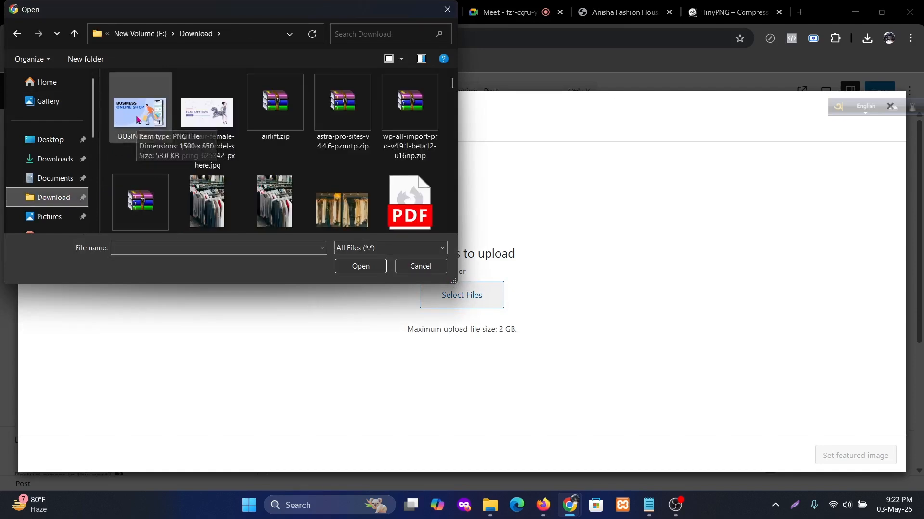
pyautogui.doubleClick(138, 119)
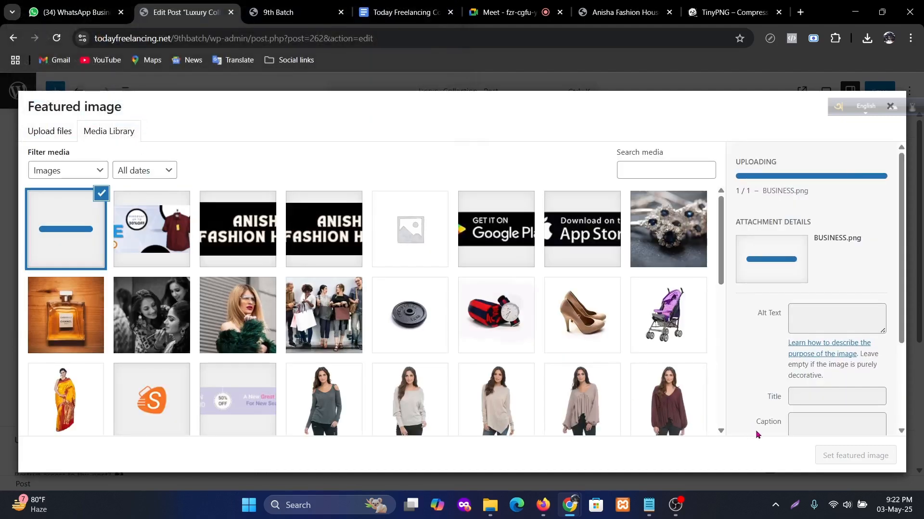
pyautogui.click(847, 455)
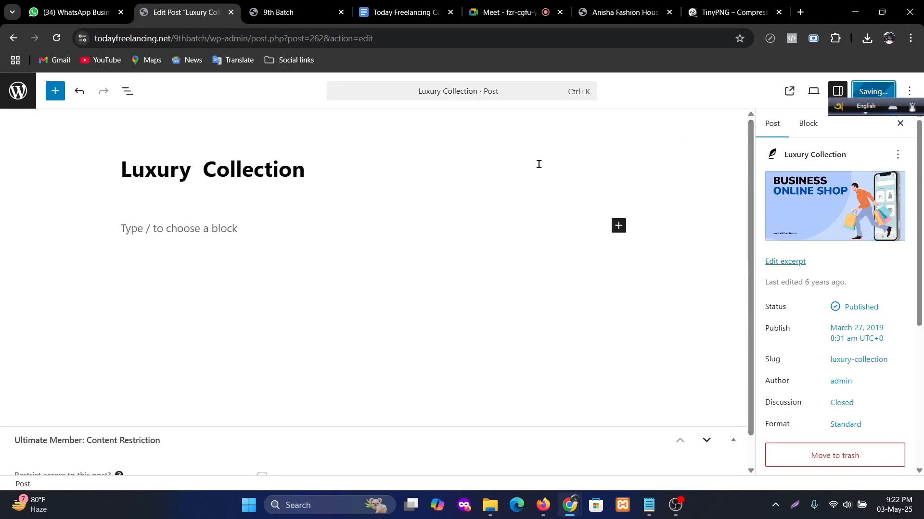
pyautogui.hotkey('ctrl', 's')
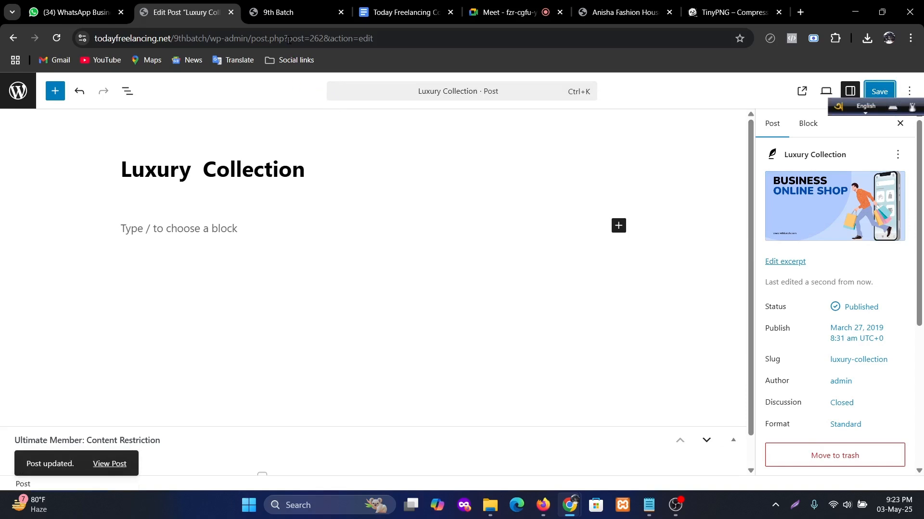
# - Reload the 9th Batch store homepage and check its slider, including the slide following the new banner
pyautogui.click(288, 14)
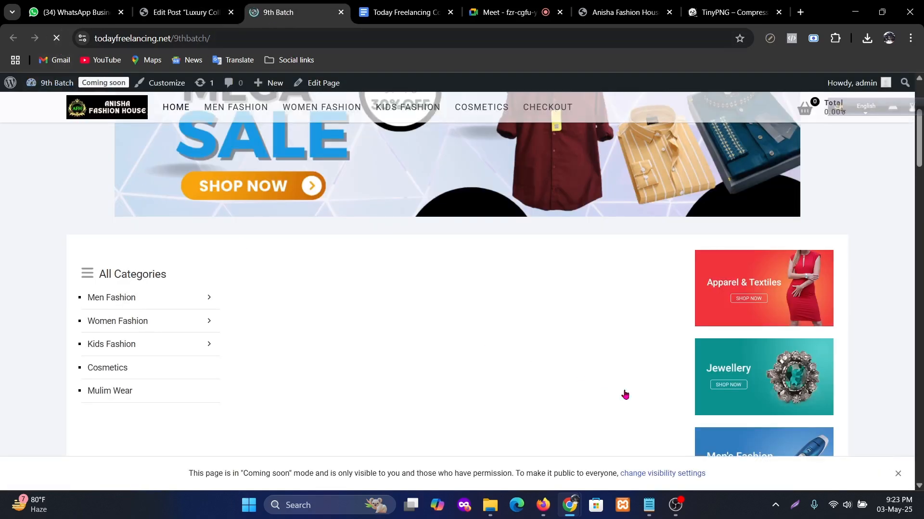
pyautogui.scroll(-5, 406, 383)
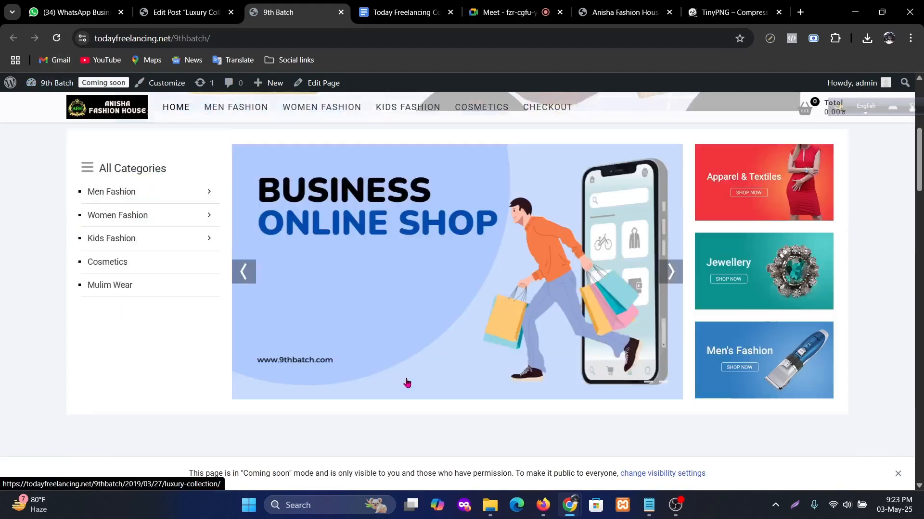
pyautogui.scroll(3, 327, 330)
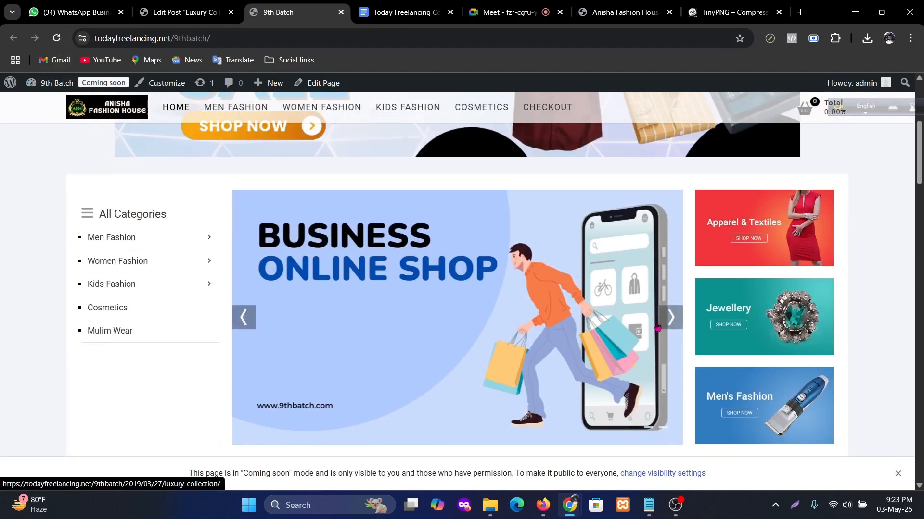
pyautogui.click(670, 318)
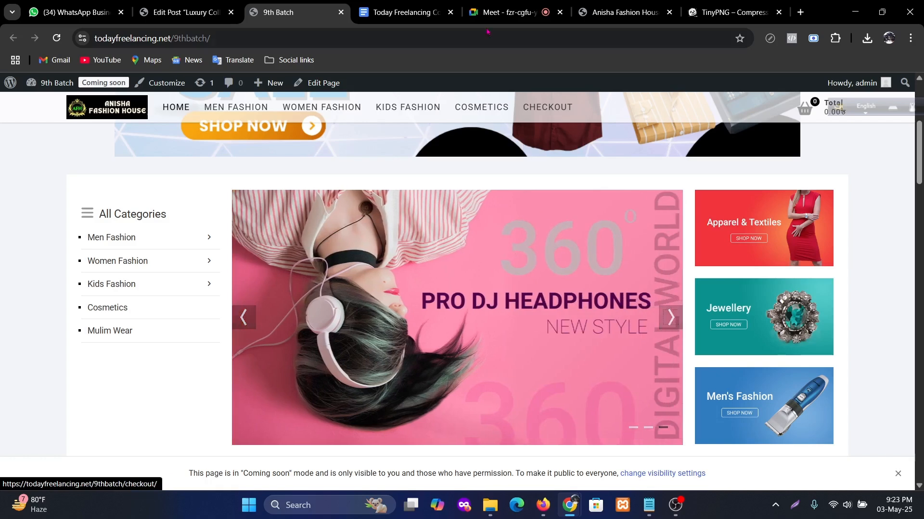
# - Switch to the Anisha Fashion House site and save the slider image of the family in white outfits
pyautogui.click(623, 13)
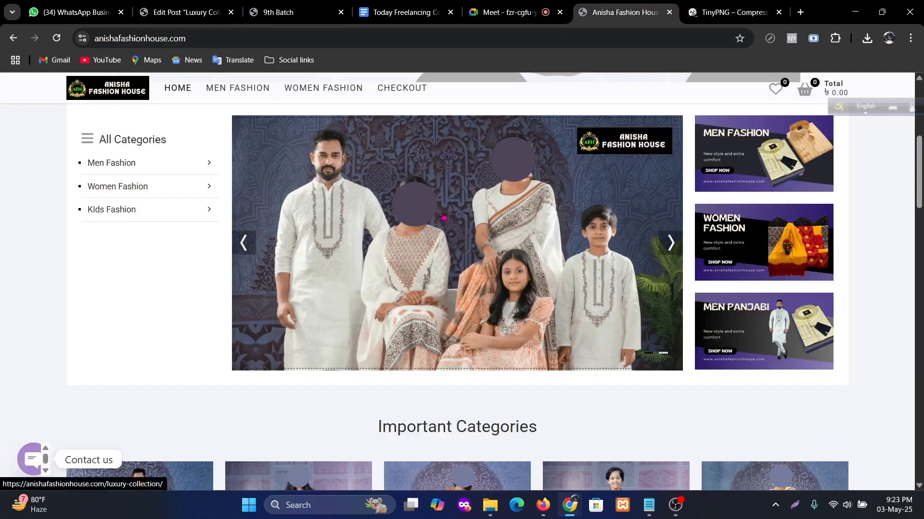
pyautogui.rightClick(434, 217)
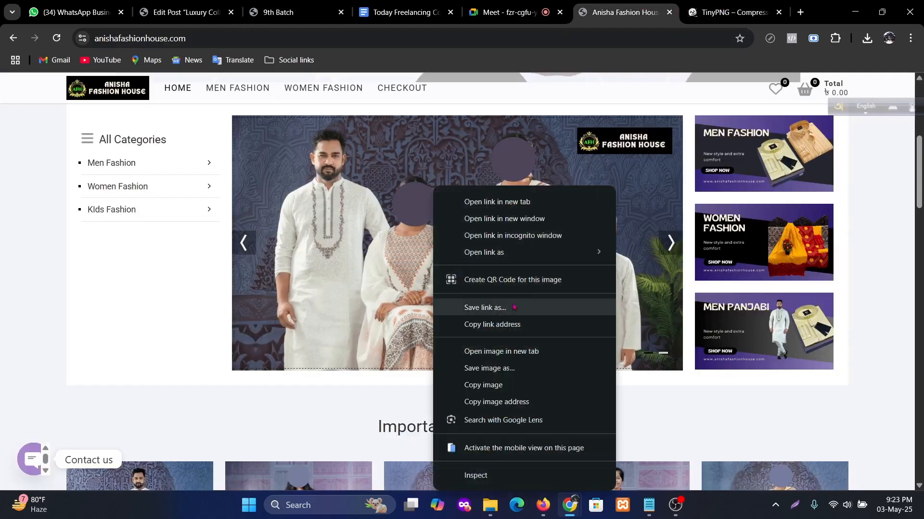
pyautogui.click(494, 375)
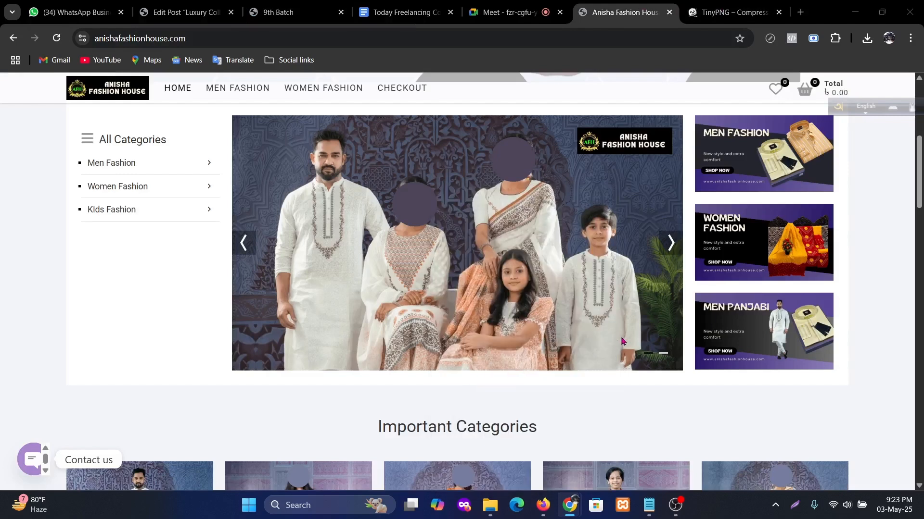
pyautogui.click(380, 269)
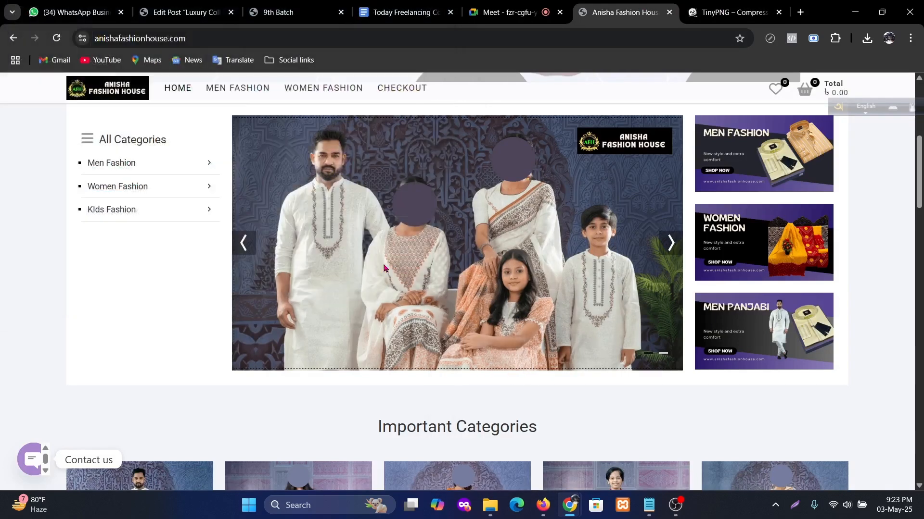
# - Advance the Anisha Fashion House slider and save the image of the family in yellow outfits
pyautogui.click(671, 242)
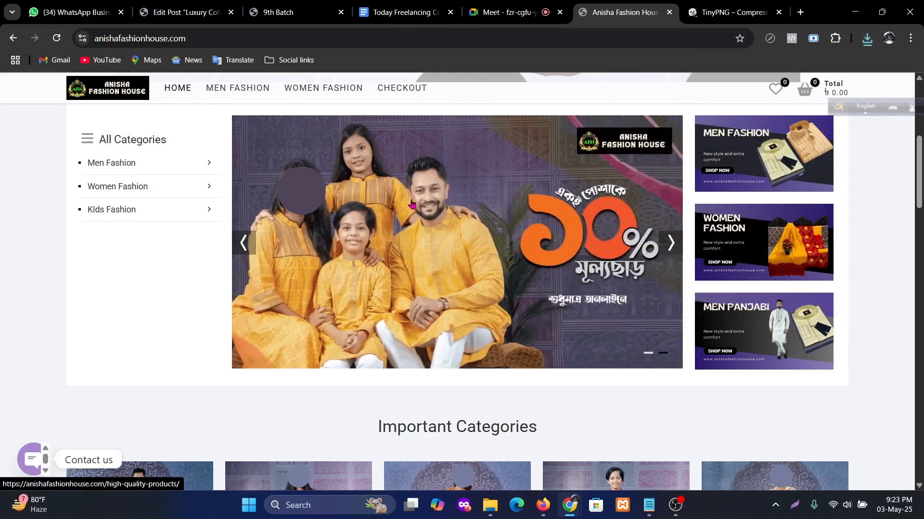
pyautogui.rightClick(412, 187)
pyautogui.click(481, 368)
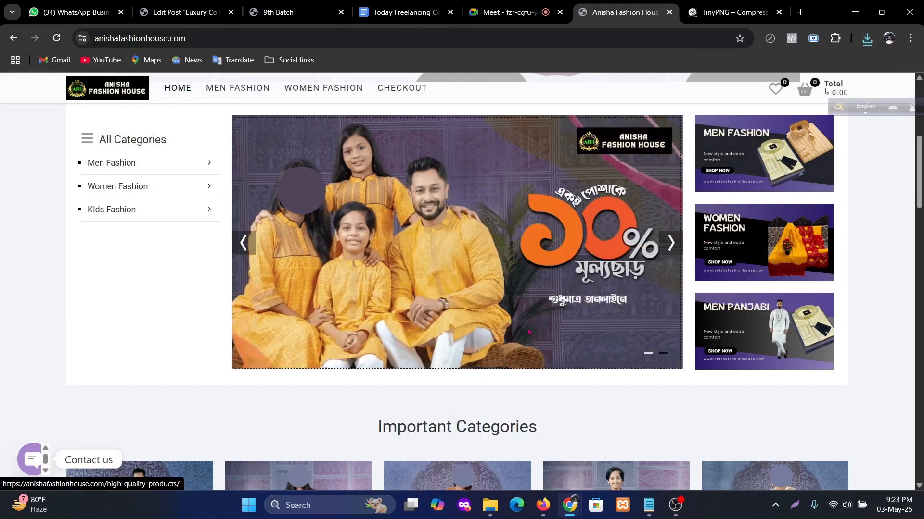
pyautogui.click(361, 266)
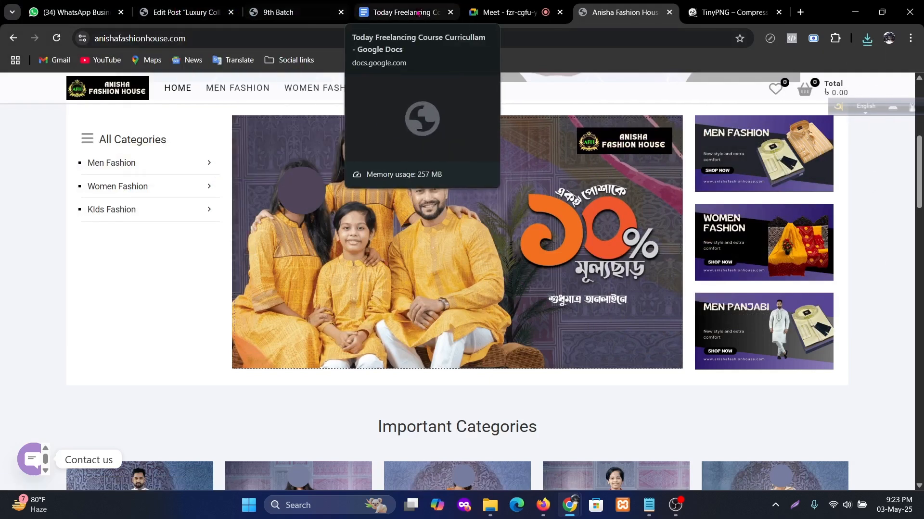
# - Return to the 9th Batch posts, open the High Quality Products post, remove its featured image and start choosing a new one
pyautogui.click(196, 8)
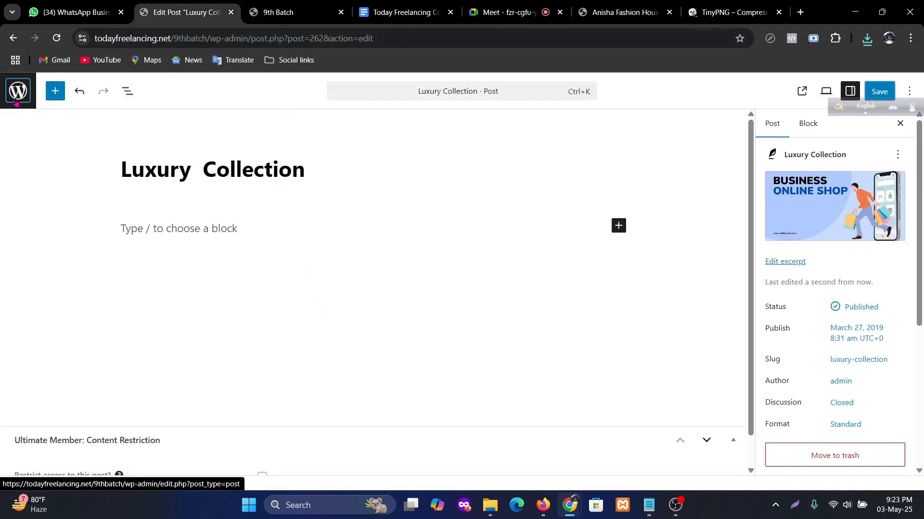
pyautogui.click(18, 91)
pyautogui.scroll(-7, 352, 331)
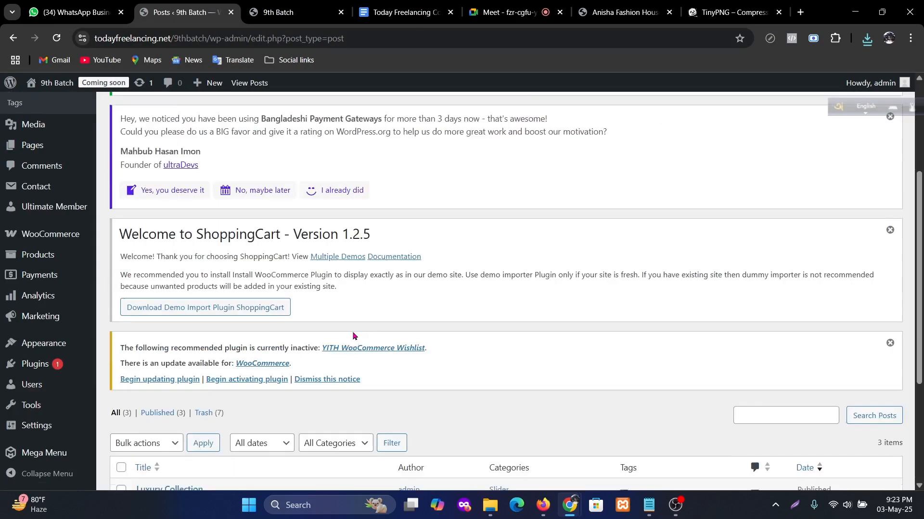
pyautogui.click(142, 355)
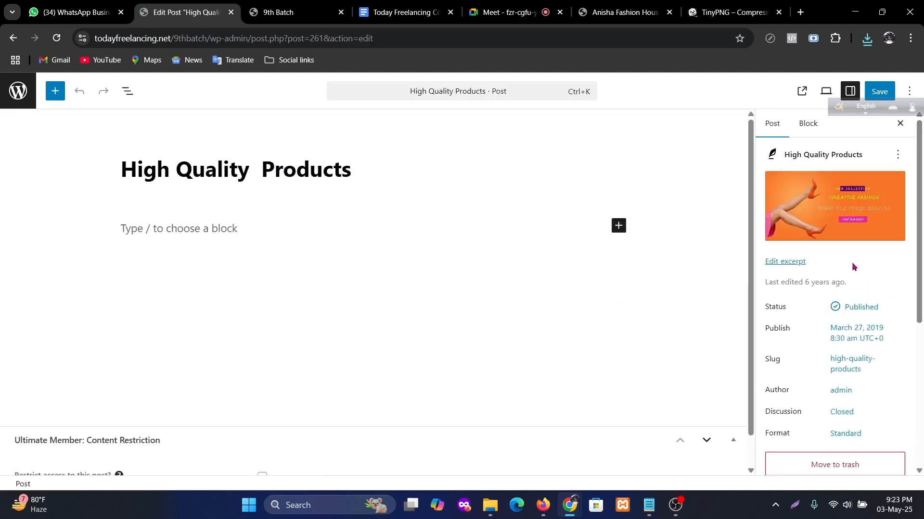
pyautogui.moveTo(839, 207)
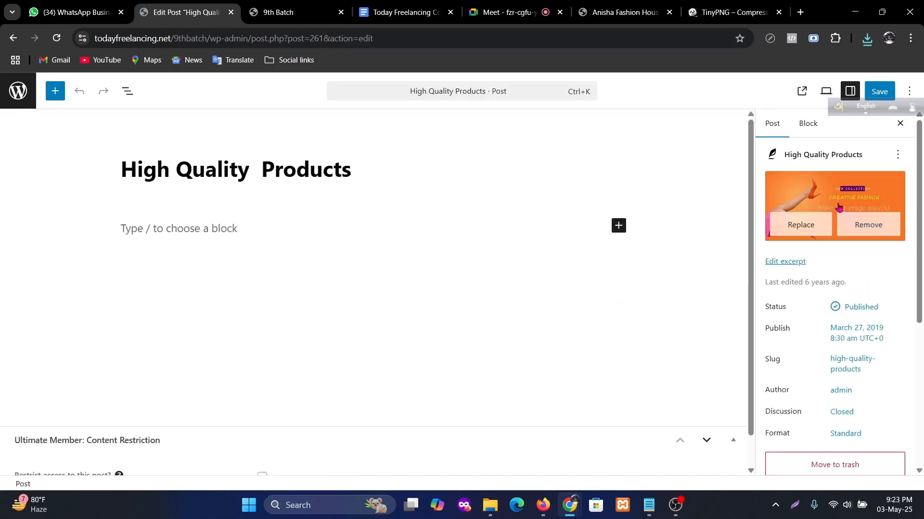
pyautogui.click(883, 228)
pyautogui.click(826, 190)
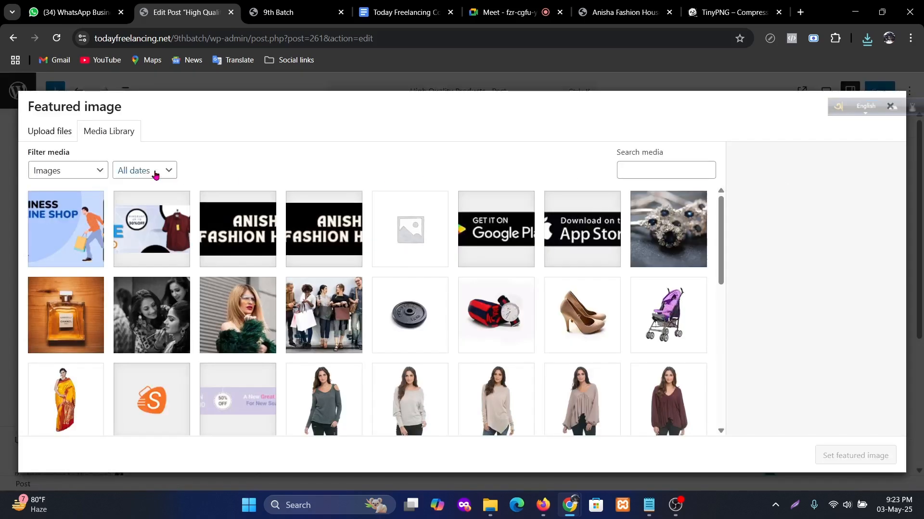
# - Upload 30-1-1.png from the Download folder on drive E to the media library
pyautogui.click(63, 134)
pyautogui.click(461, 293)
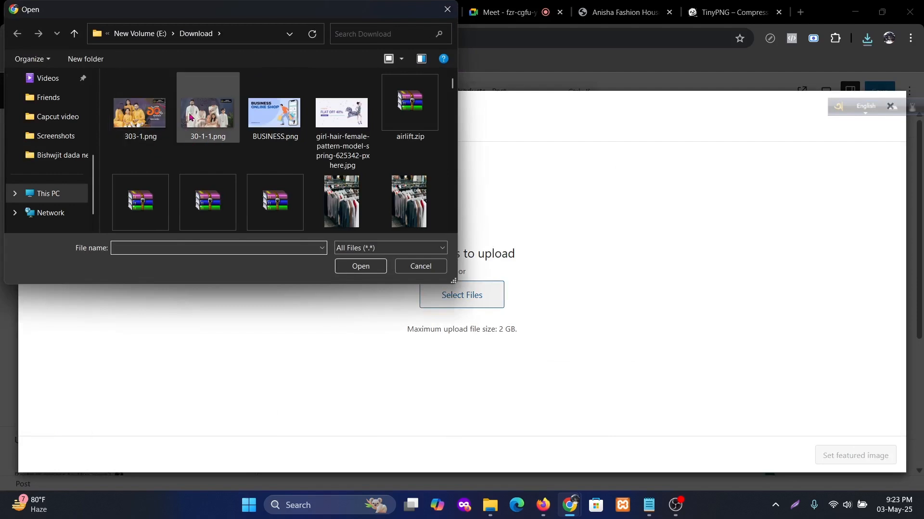
pyautogui.click(208, 115)
pyautogui.click(361, 267)
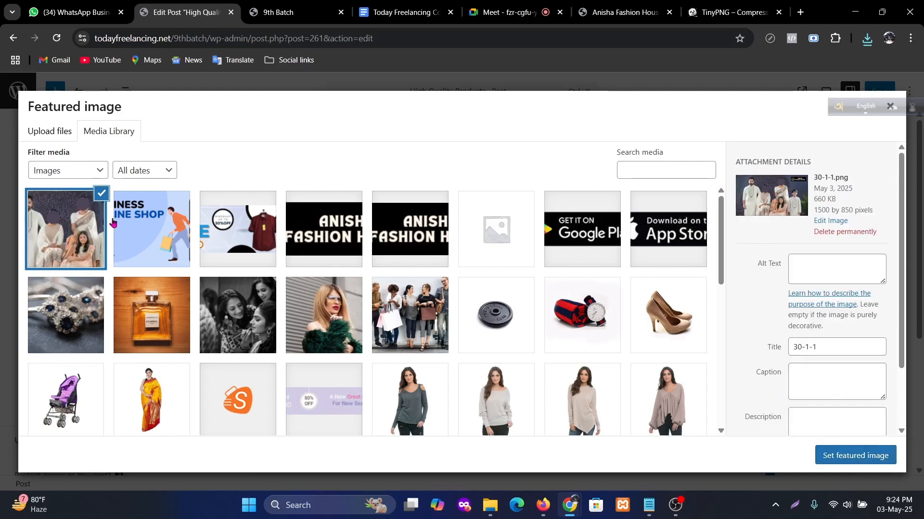
# - Switch to TinyPNG and compress 30-1-1.png and 303-1.png from the Download folder
pyautogui.click(692, 13)
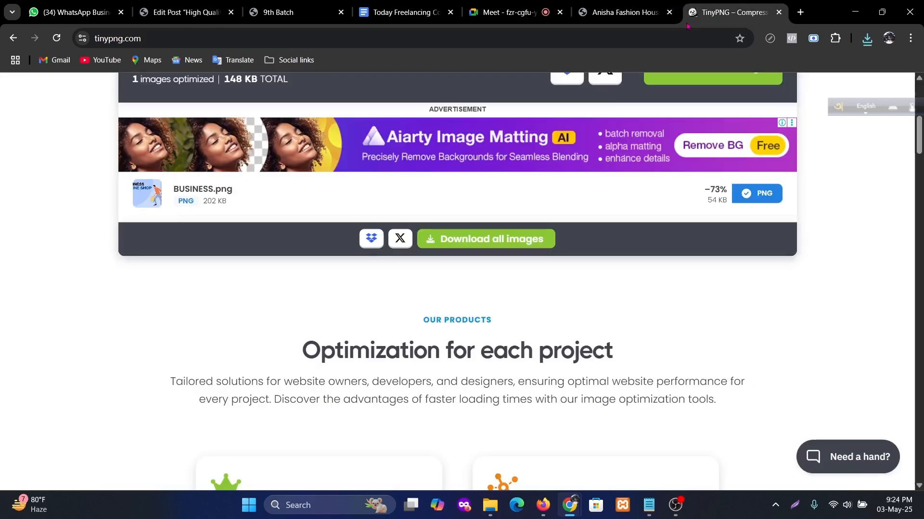
pyautogui.scroll(8, 477, 292)
pyautogui.click(416, 223)
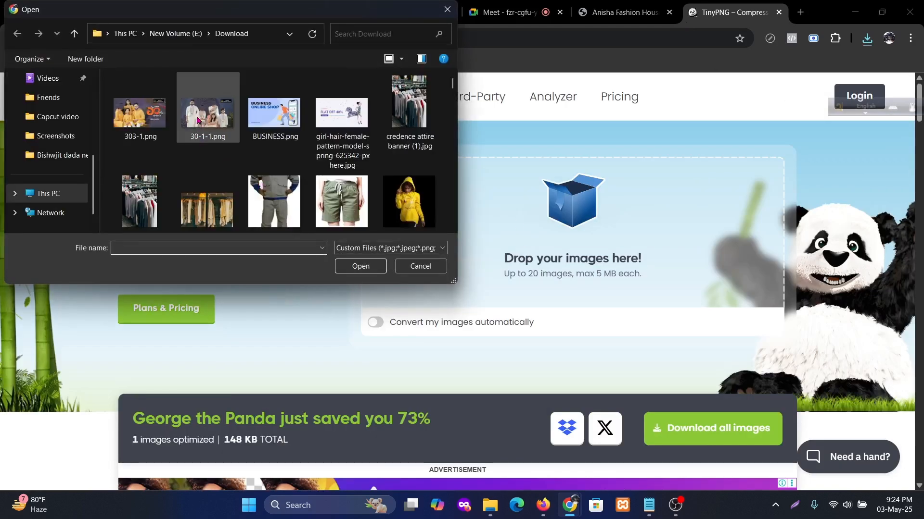
pyautogui.click(206, 115)
pyautogui.keyDown('ctrl'); pyautogui.click(128, 121); pyautogui.keyUp('ctrl')
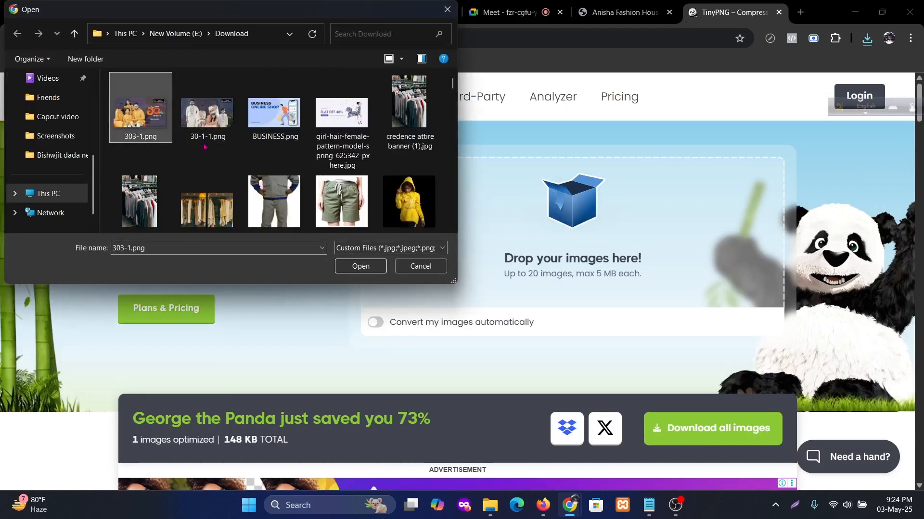
pyautogui.click(373, 272)
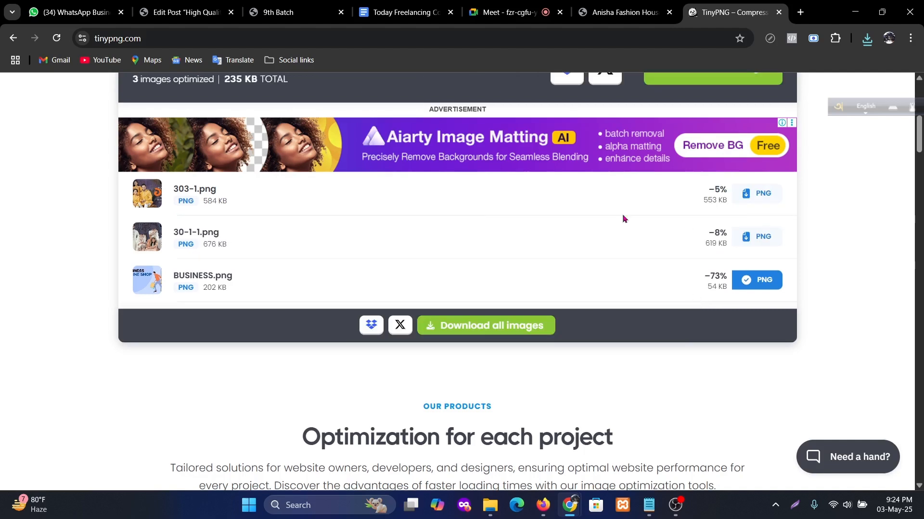
# - Download the compressed PNG versions of 30-1-1.png and 303-1.png from TinyPNG
pyautogui.click(754, 237)
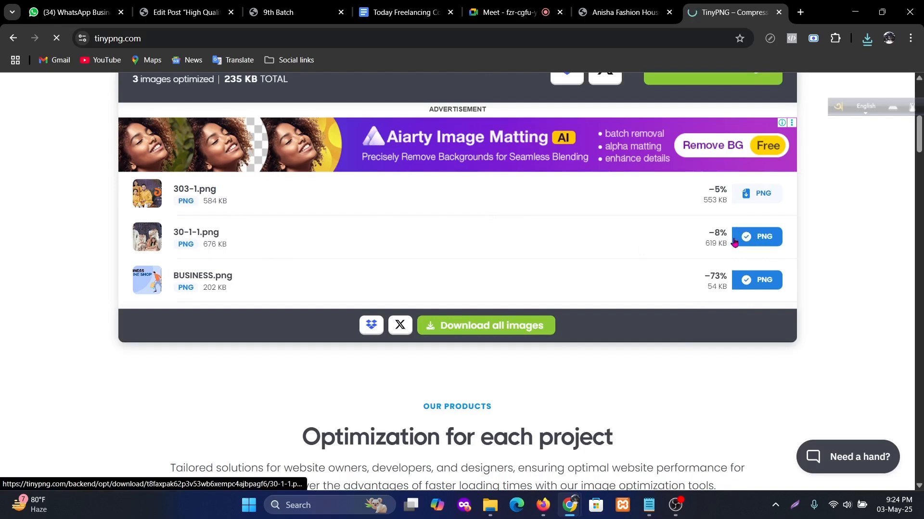
pyautogui.click(882, 358)
pyautogui.click(757, 195)
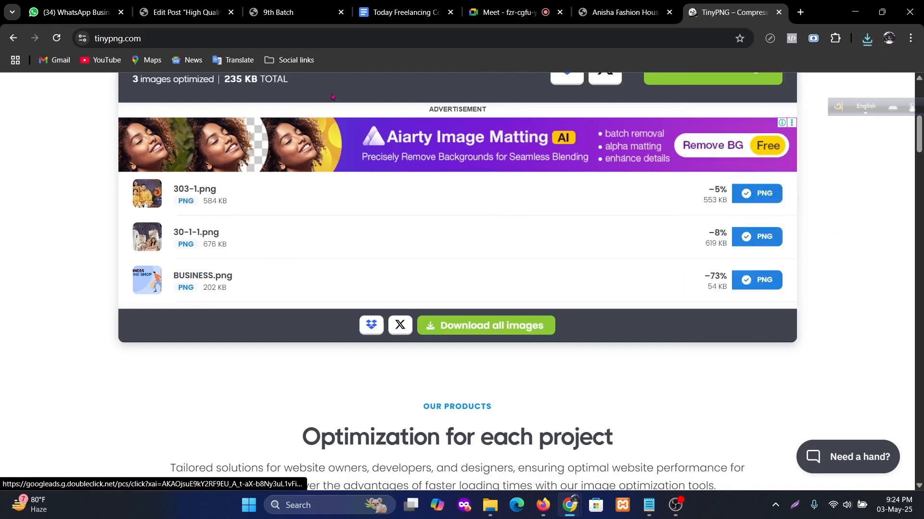
# - Return to the High Quality Products post and permanently delete the uncompressed 30-1-1.png from the media library
pyautogui.click(507, 12)
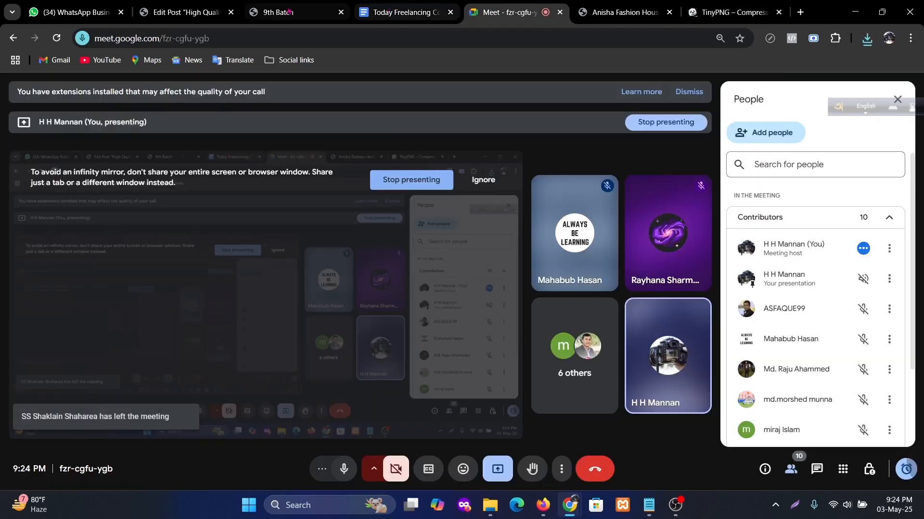
pyautogui.click(279, 12)
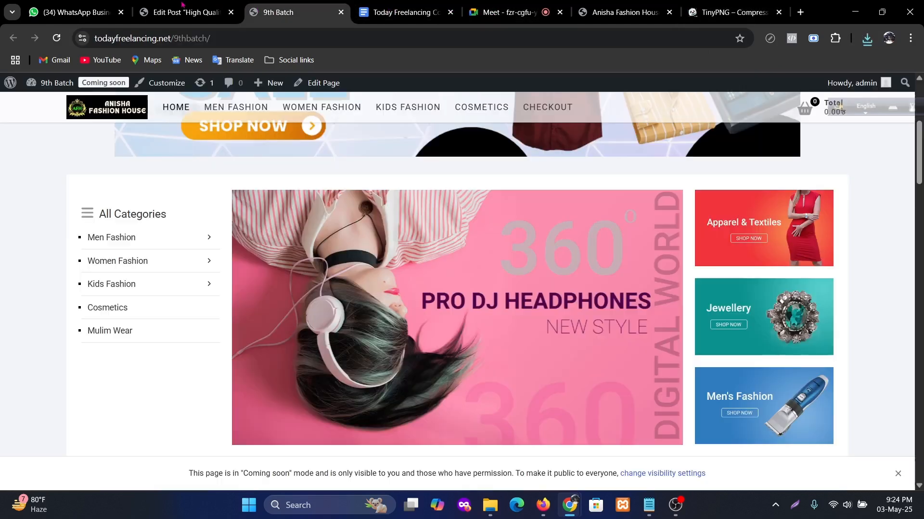
pyautogui.click(185, 12)
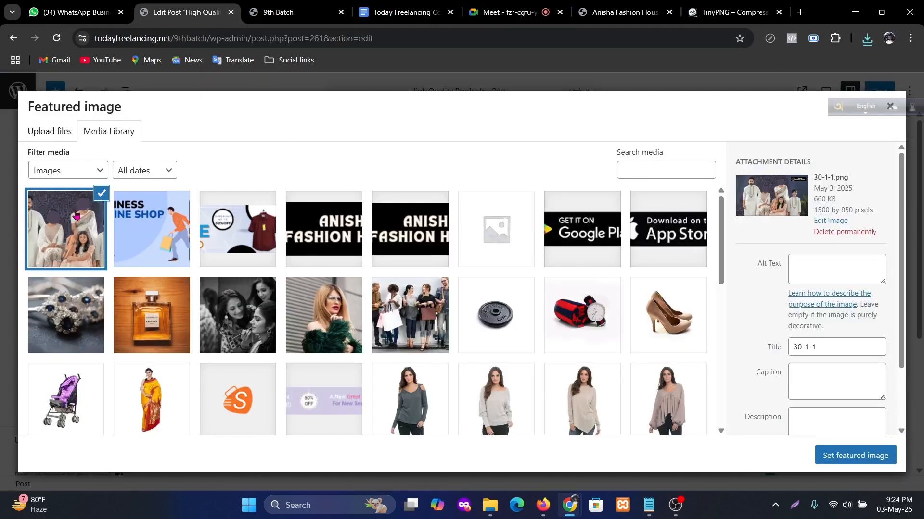
pyautogui.click(872, 231)
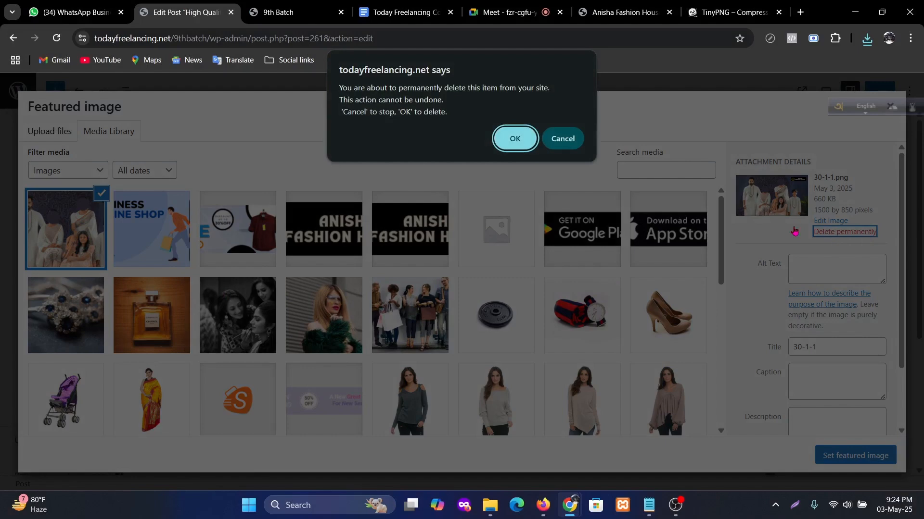
pyautogui.click(515, 139)
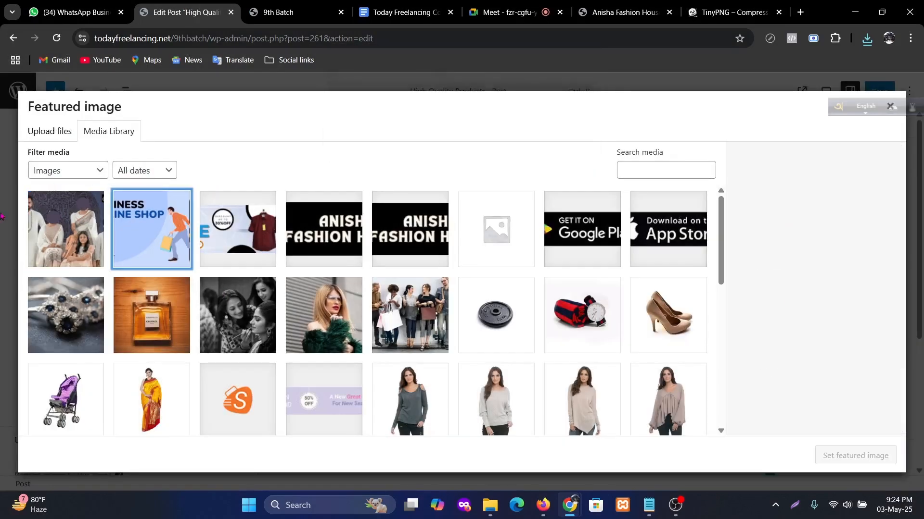
# - Upload the compressed 30-1-1 (1).png and 303-1 (1).png, set the white-outfit family image as the post's featured image and save
pyautogui.click(49, 135)
pyautogui.click(435, 303)
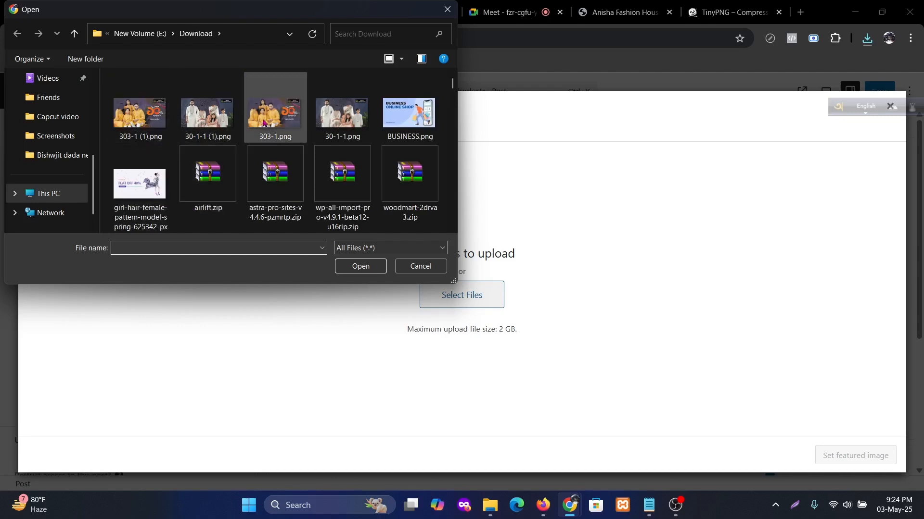
pyautogui.click(218, 123)
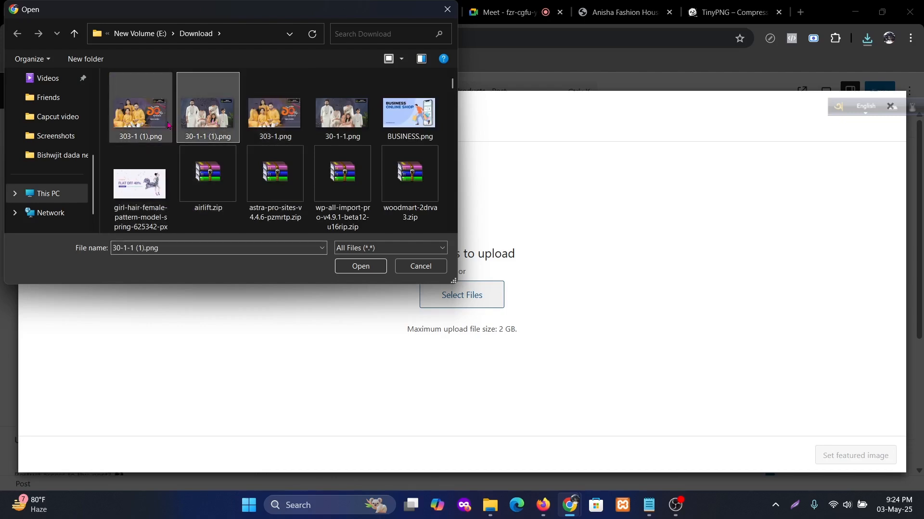
pyautogui.keyDown('ctrl'); pyautogui.click(143, 119); pyautogui.keyUp('ctrl')
pyautogui.press('Return')
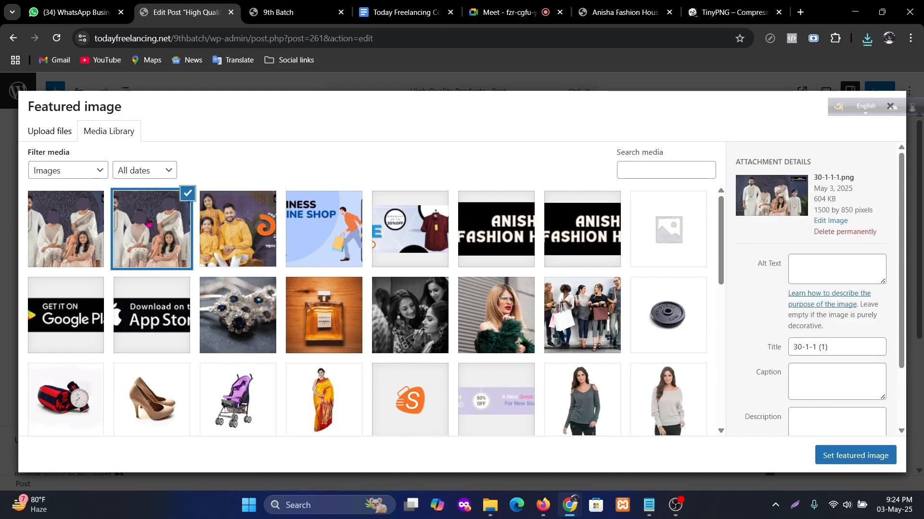
pyautogui.click(862, 455)
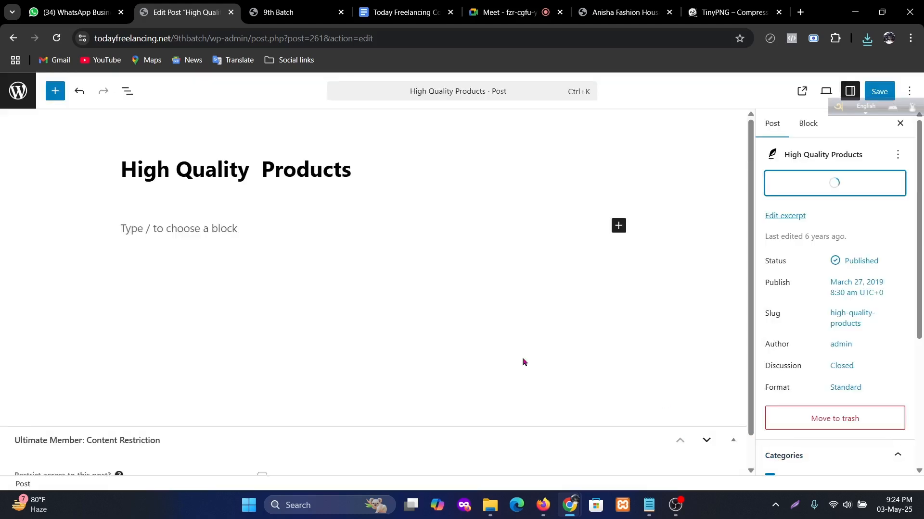
pyautogui.click(878, 96)
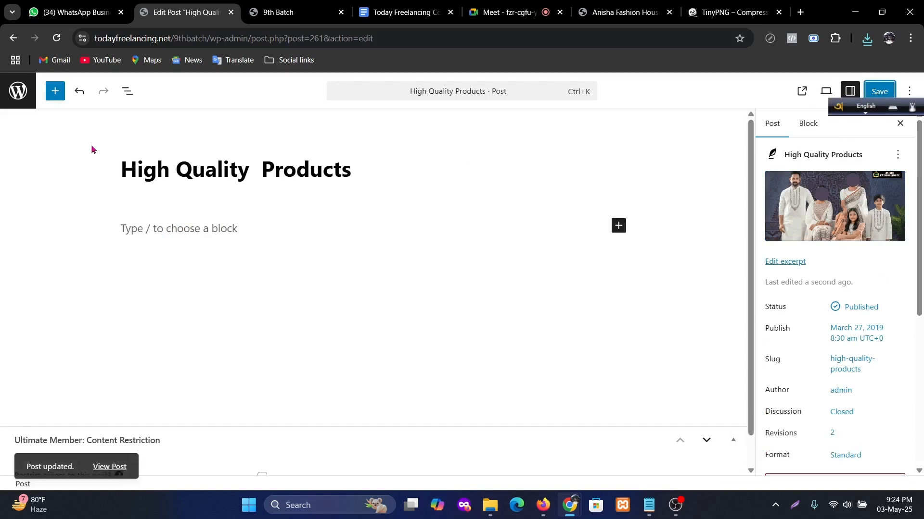
# - Go back to the posts list, open the 10% Student Discount post and remove its featured image
pyautogui.click(22, 99)
pyautogui.scroll(-5, 299, 306)
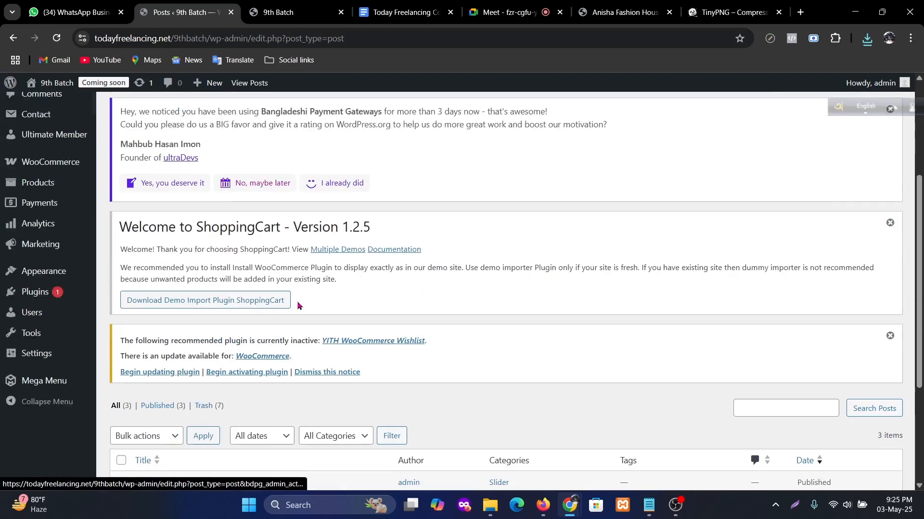
pyautogui.scroll(-4, 298, 305)
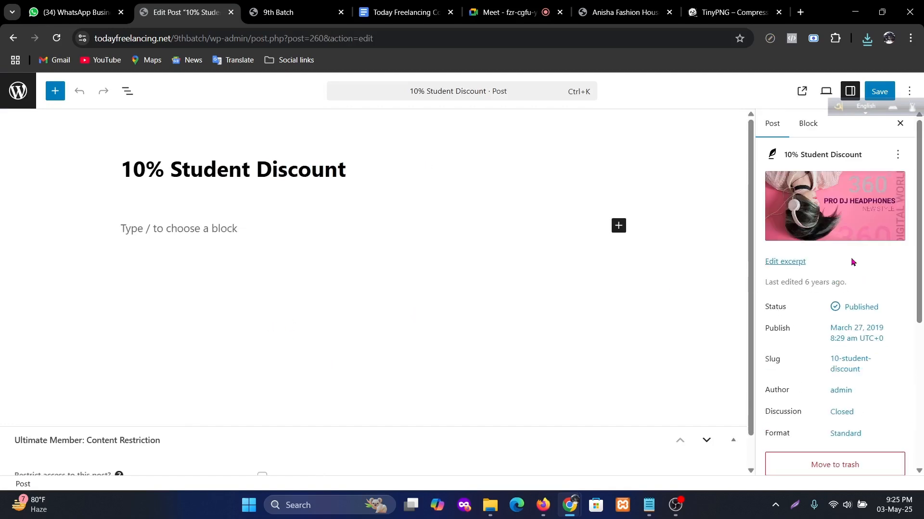
pyautogui.click(869, 226)
# - Set the yellow-outfit family image 303-1 (1) from the media library as the post's featured image and save the post
pyautogui.click(834, 187)
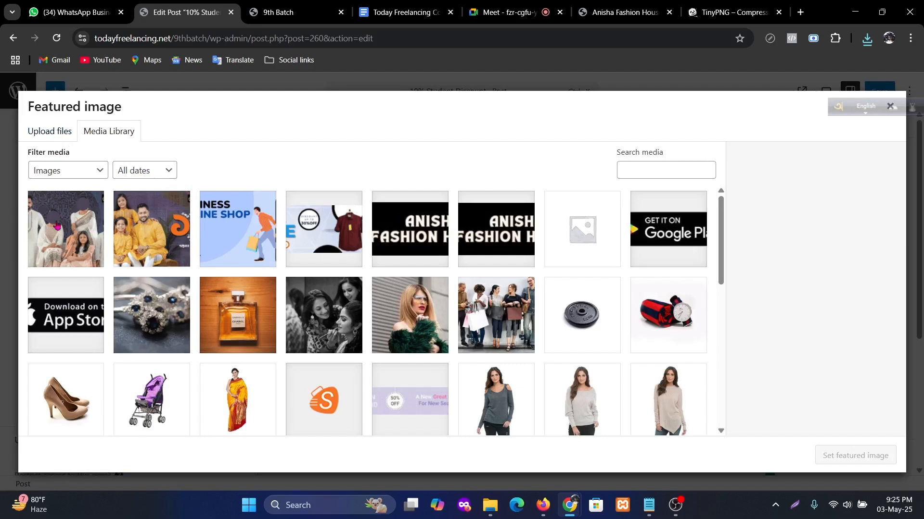
pyautogui.click(179, 257)
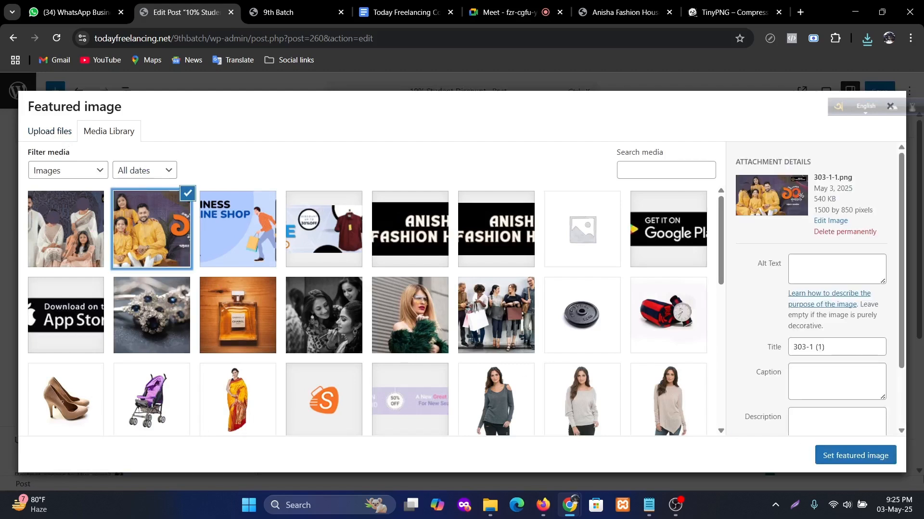
pyautogui.click(855, 456)
pyautogui.click(879, 91)
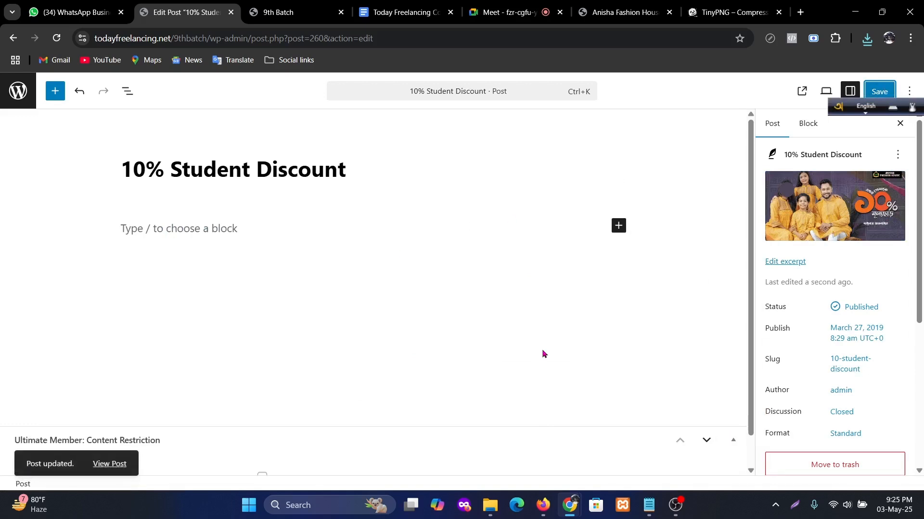
# - Reload the 9th Batch store homepage, check the slides in its slider, and return to the 10% Student Discount post editor
pyautogui.click(278, 12)
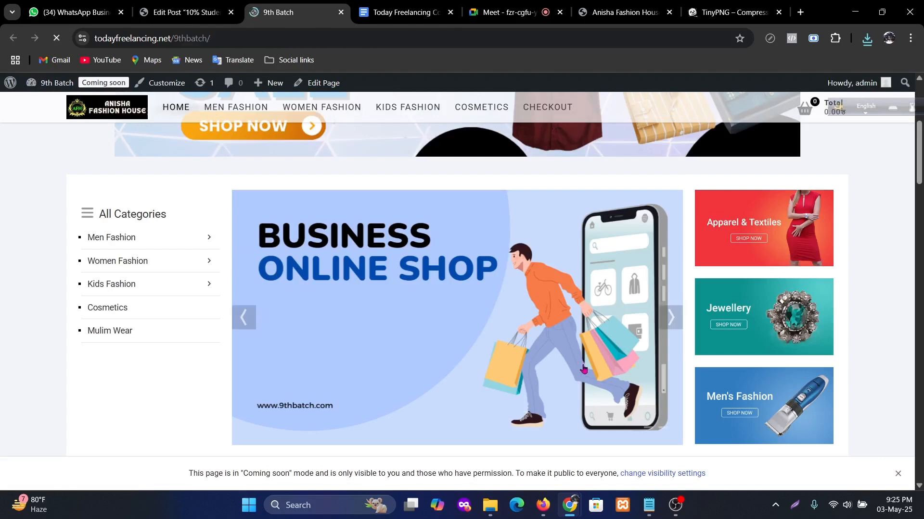
pyautogui.click(672, 319)
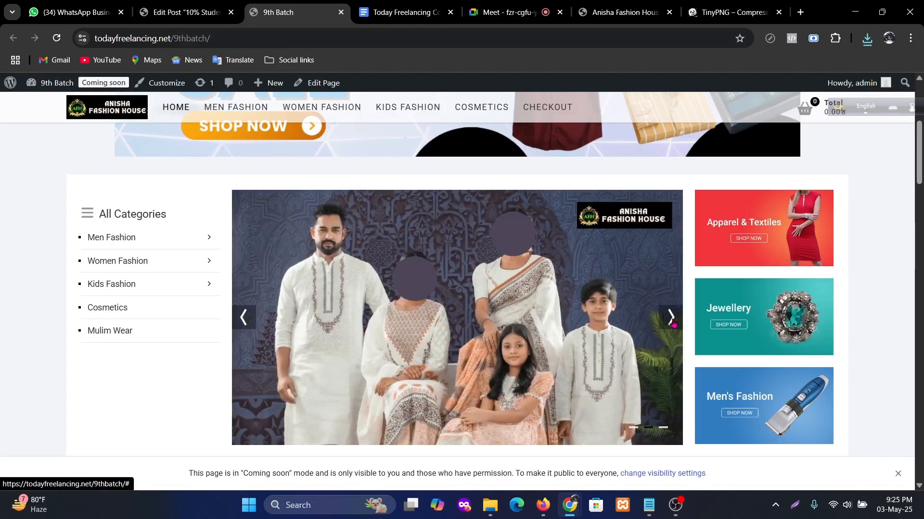
pyautogui.click(671, 319)
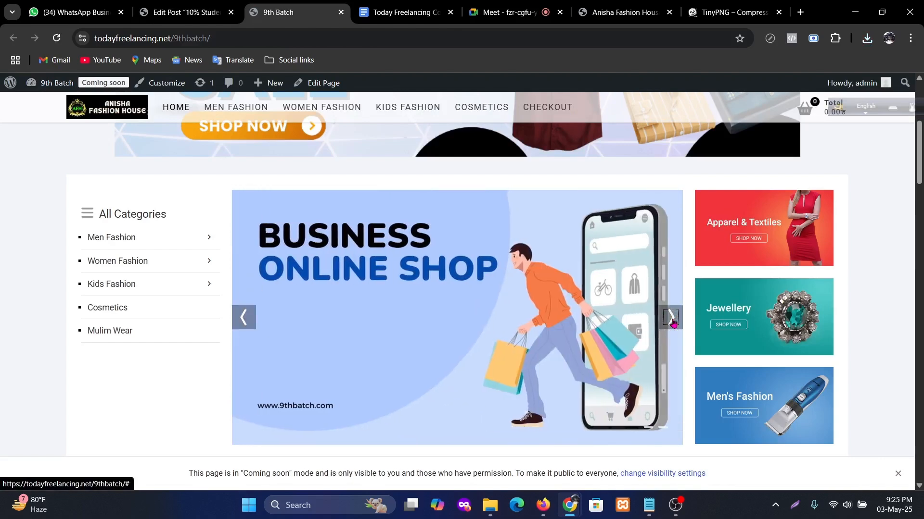
pyautogui.click(672, 319)
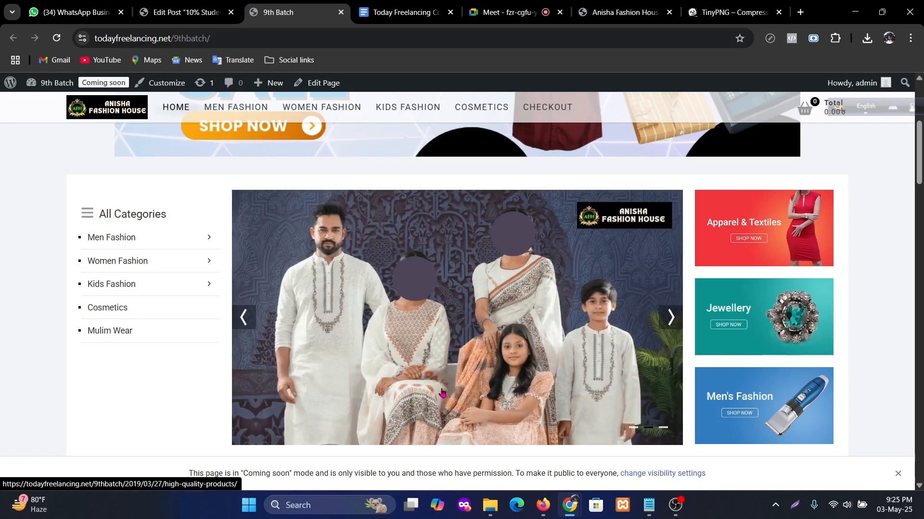
pyautogui.scroll(-2, 450, 331)
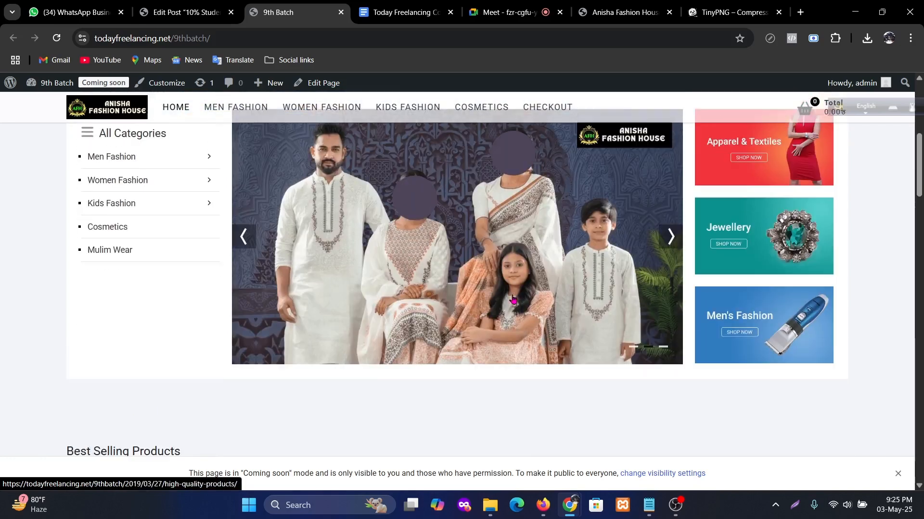
pyautogui.scroll(1, 541, 319)
pyautogui.scroll(3, 553, 325)
pyautogui.scroll(-4, 771, 337)
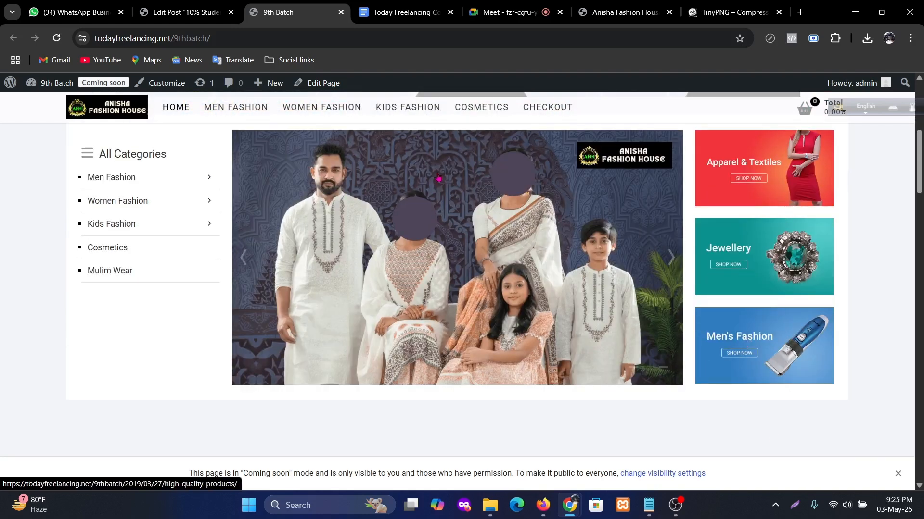
pyautogui.click(173, 10)
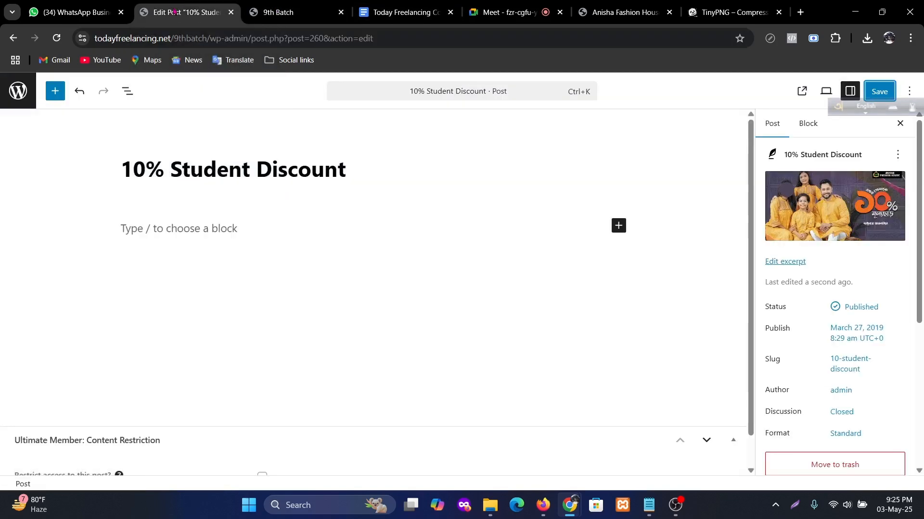
pyautogui.click(267, 9)
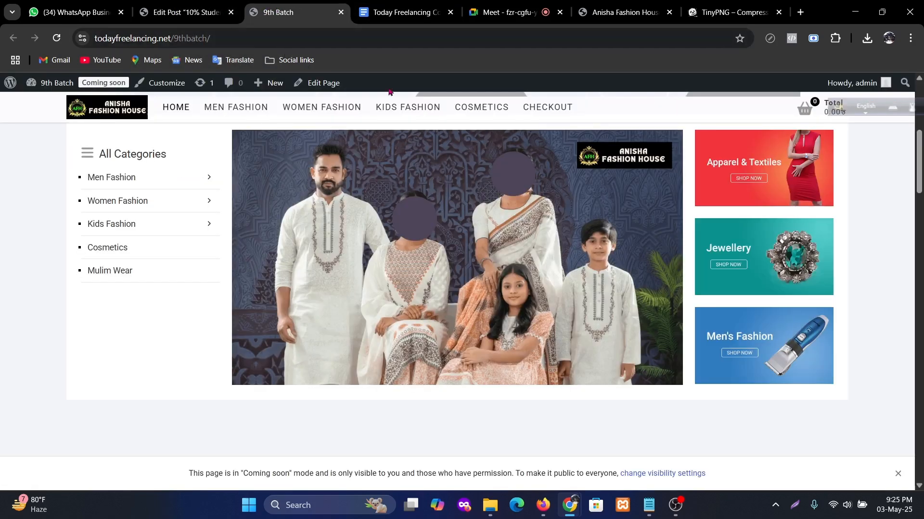
pyautogui.click(731, 11)
pyautogui.click(623, 10)
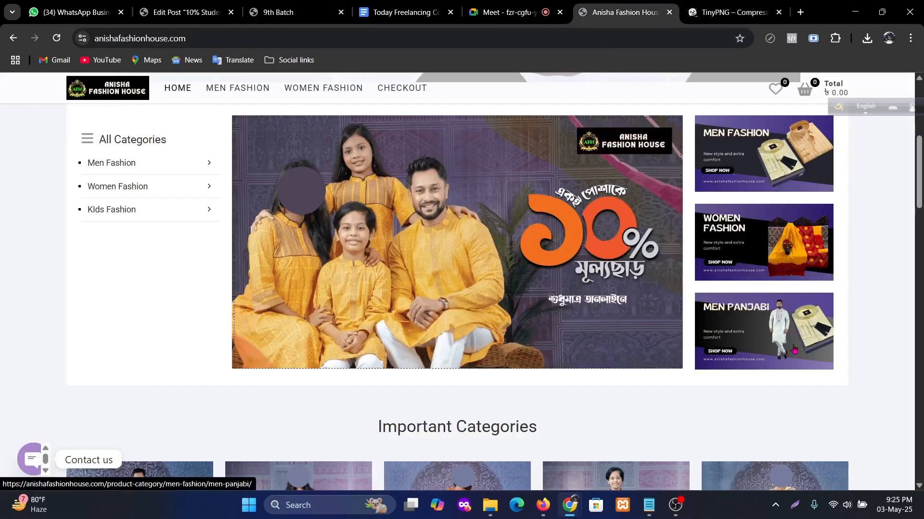
pyautogui.scroll(1, 714, 316)
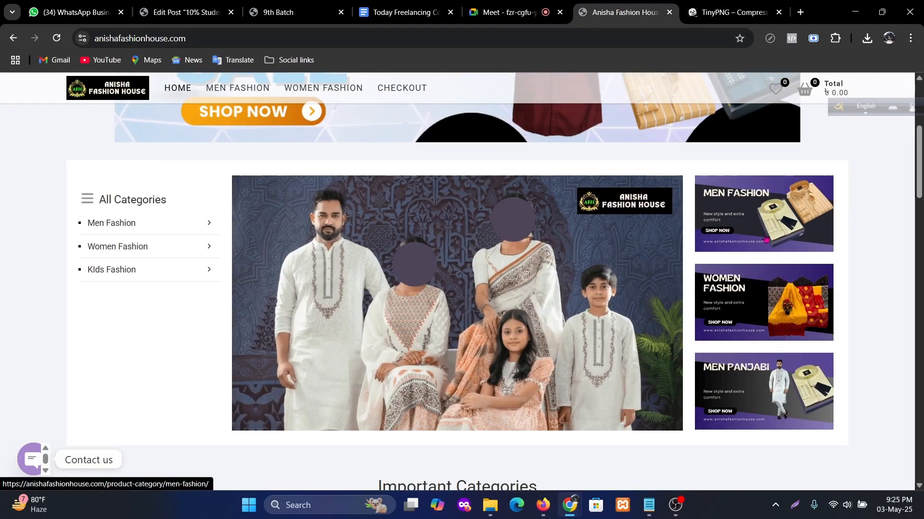
pyautogui.rightClick(755, 222)
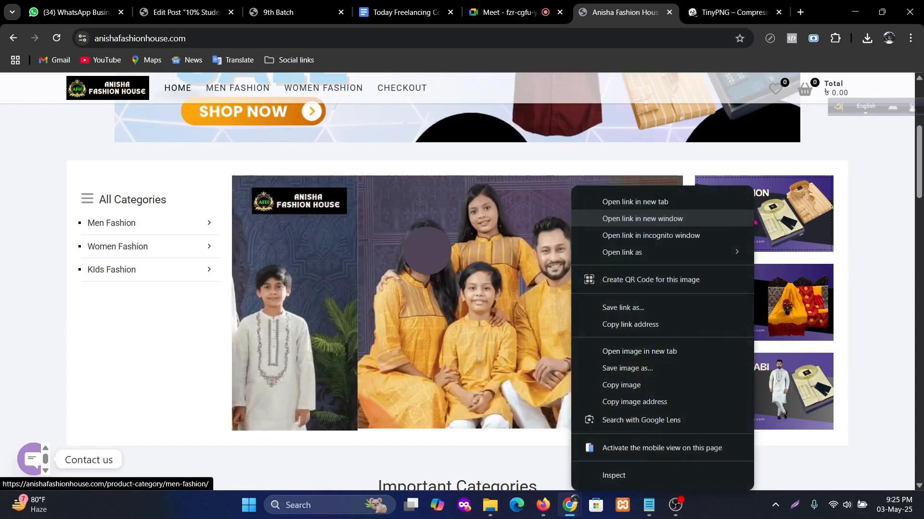
pyautogui.click(628, 367)
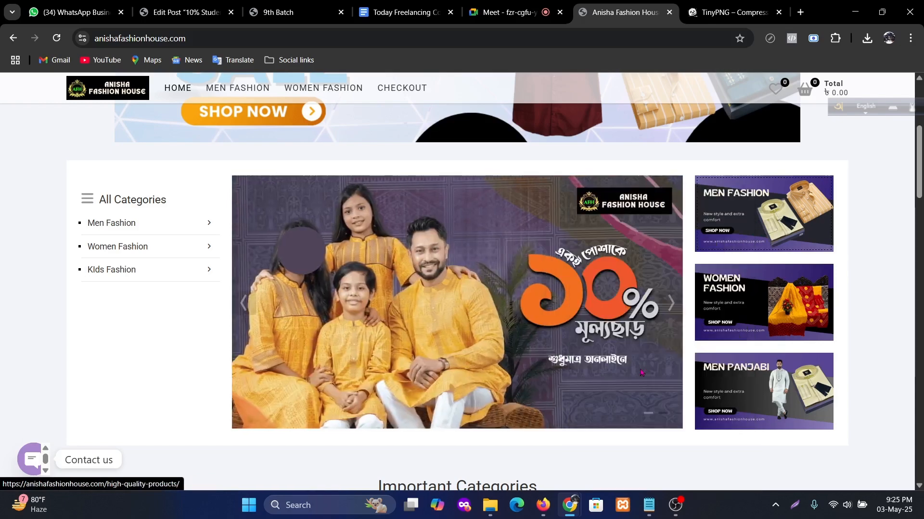
pyautogui.click(375, 272)
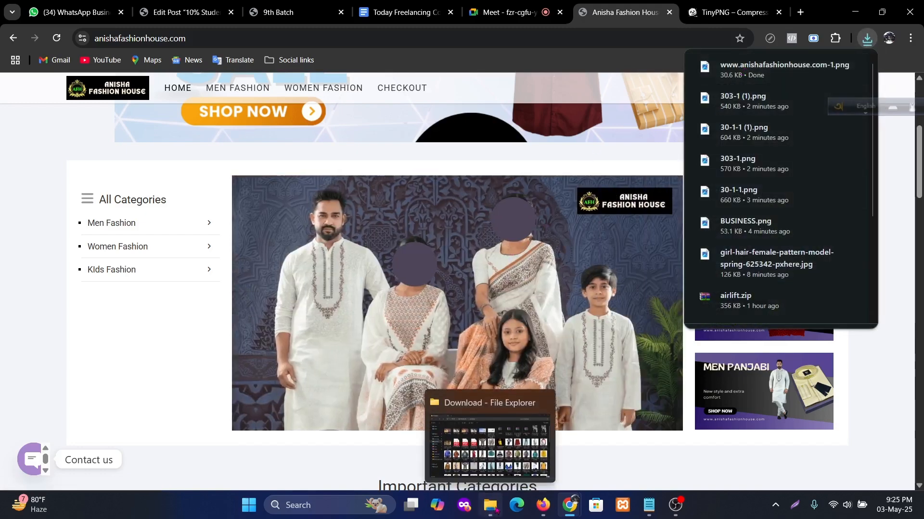
# - Switch to File Explorer, refresh the Download folder to check the saved banner, and return to the Anisha Fashion House page
pyautogui.click(491, 506)
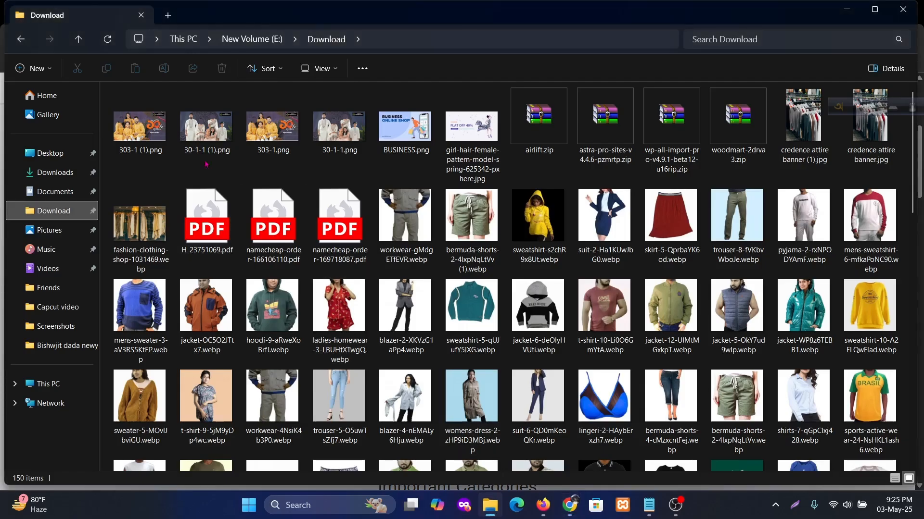
pyautogui.click(108, 40)
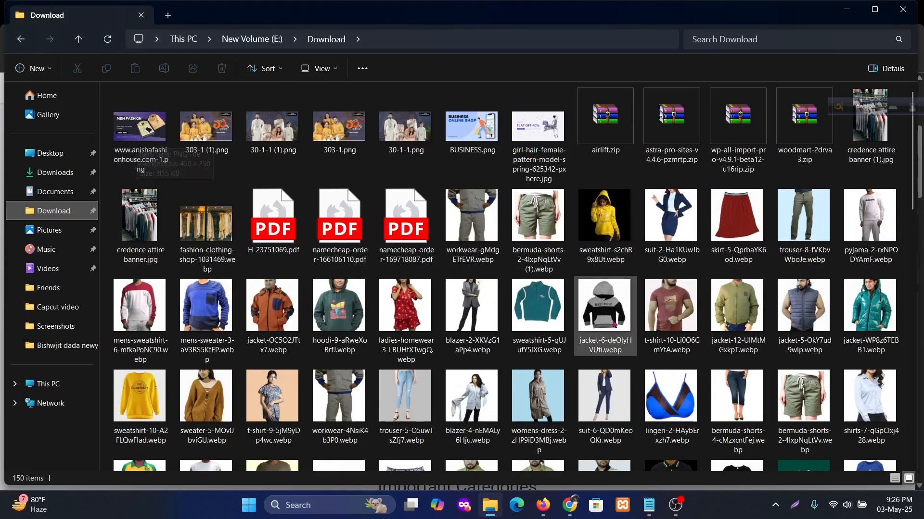
pyautogui.click(569, 510)
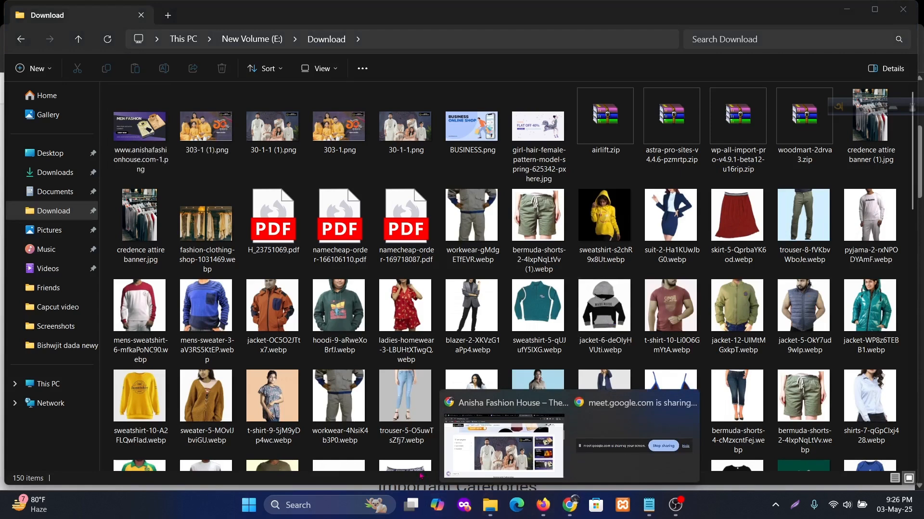
pyautogui.click(503, 445)
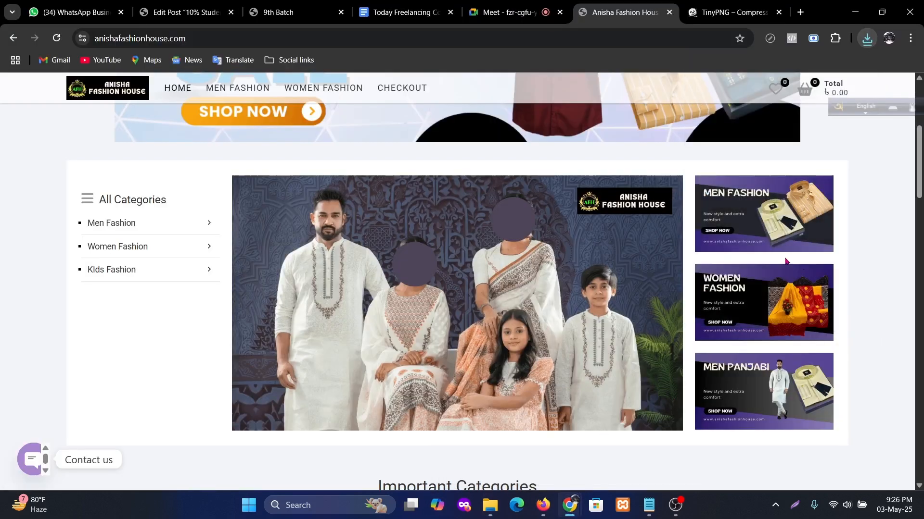
pyautogui.rightClick(772, 287)
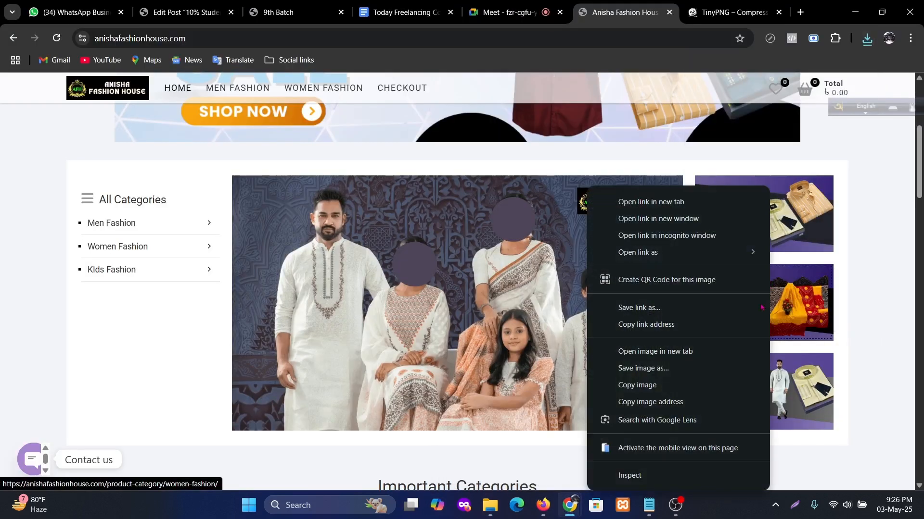
pyautogui.click(649, 369)
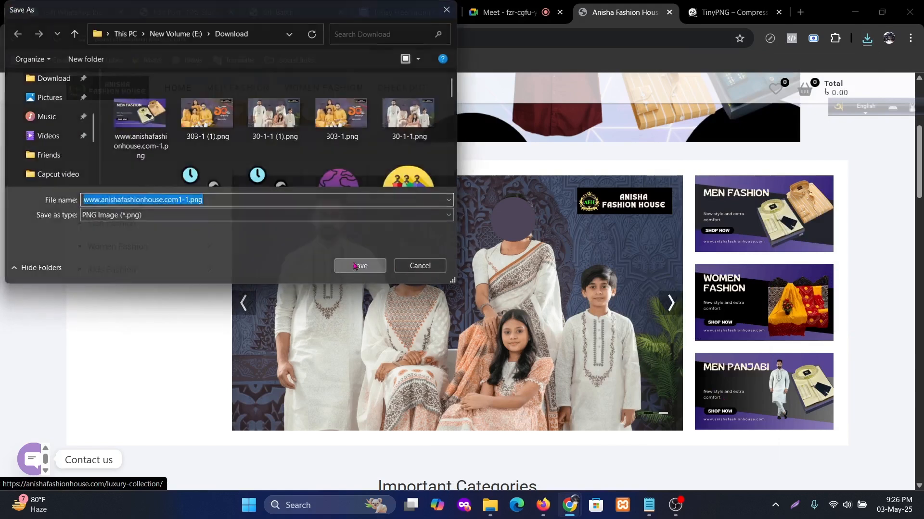
pyautogui.click(360, 266)
pyautogui.rightClick(756, 384)
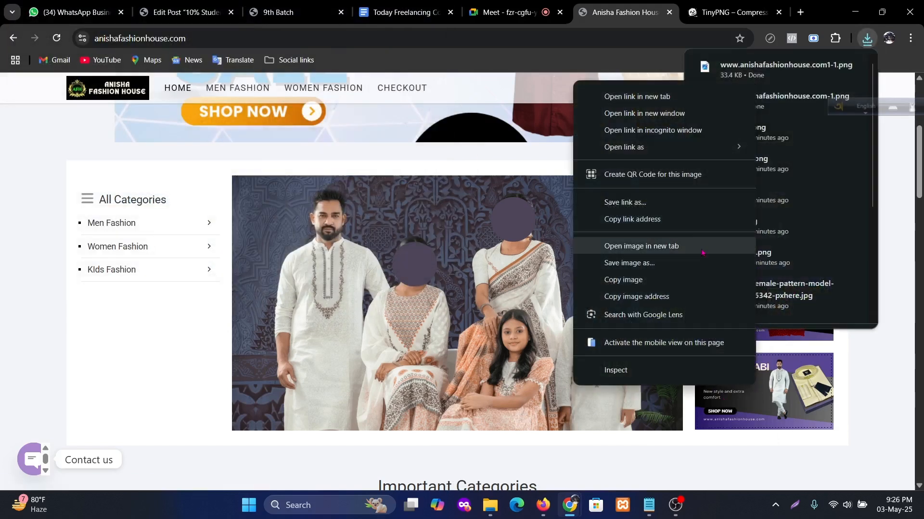
pyautogui.click(646, 264)
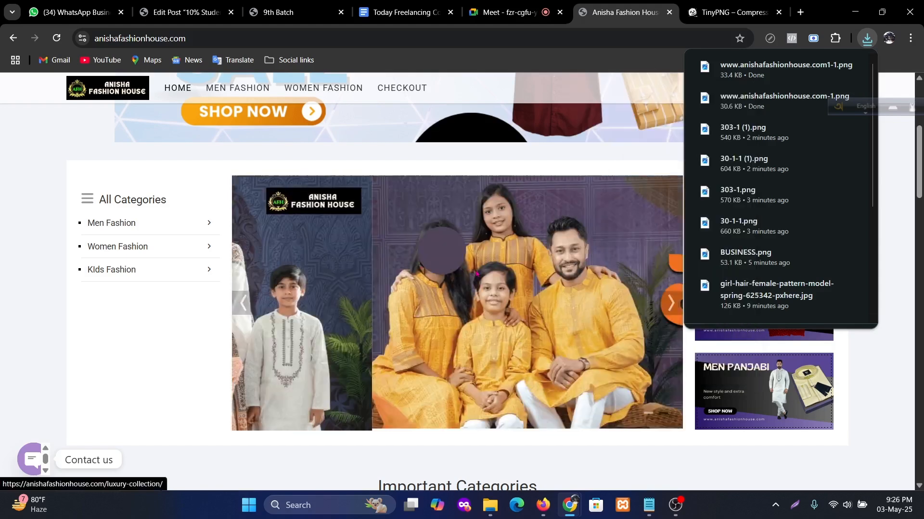
pyautogui.click(360, 266)
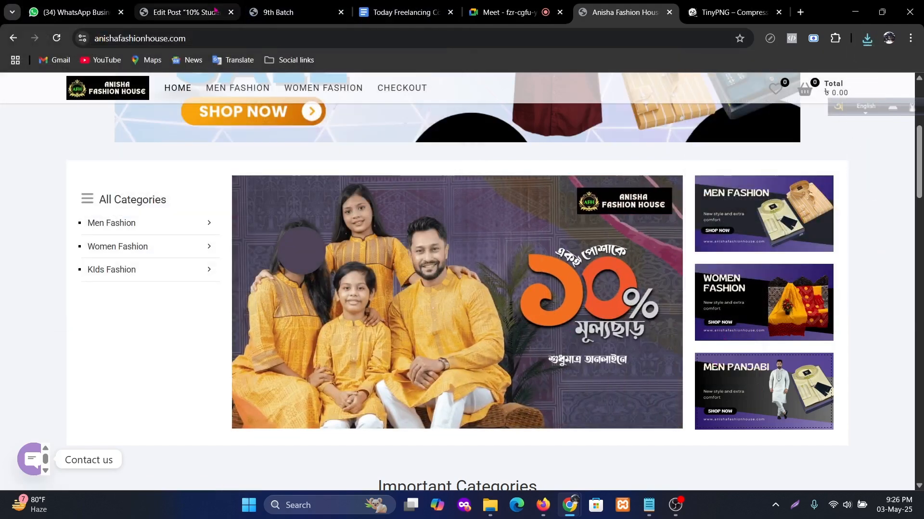
# - Return to the 9th Batch store homepage and look through its current banners
pyautogui.click(185, 5)
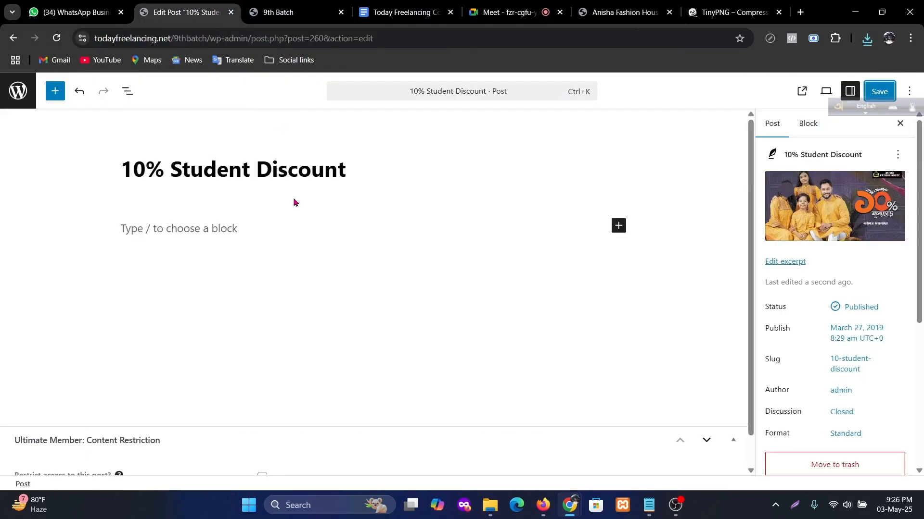
pyautogui.click(279, 12)
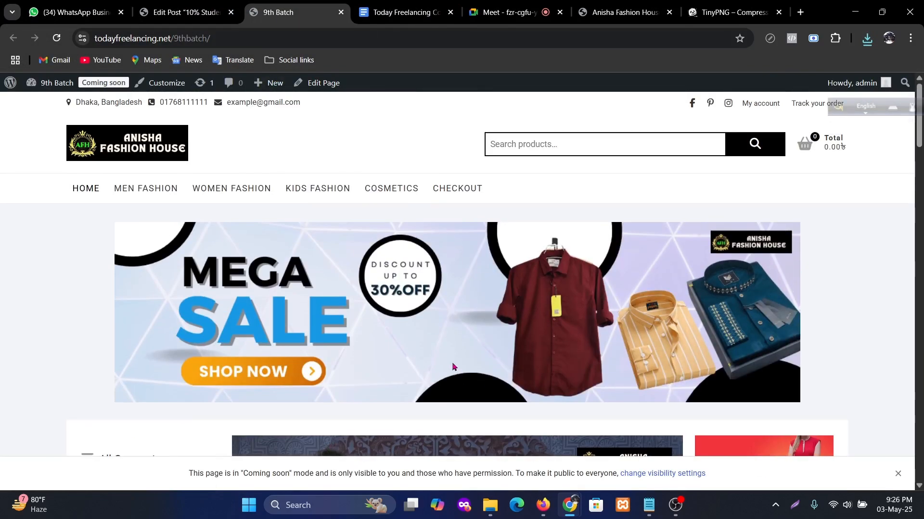
pyautogui.scroll(-8, 457, 380)
pyautogui.scroll(7, 381, 364)
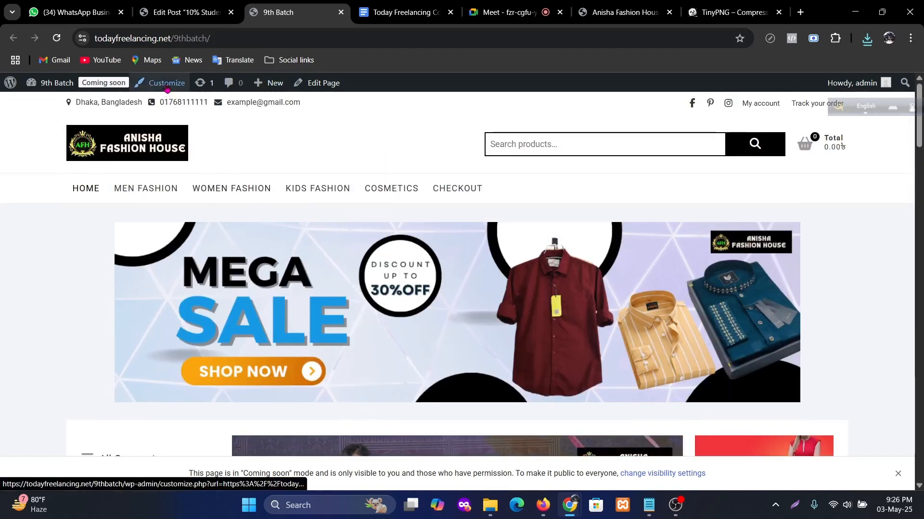
# - Leave the 10% Student Discount post editor for the posts list, and open the theme Customizer from the 9th Batch homepage
pyautogui.click(177, 12)
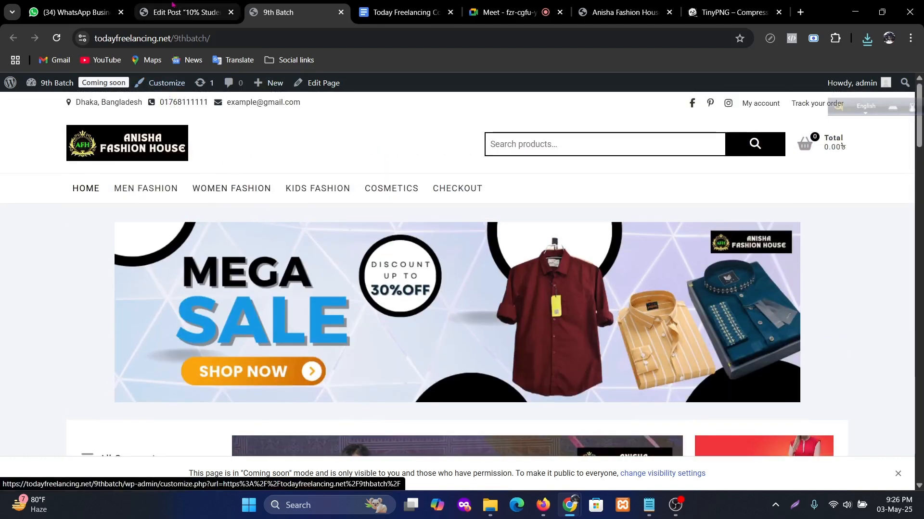
pyautogui.click(18, 91)
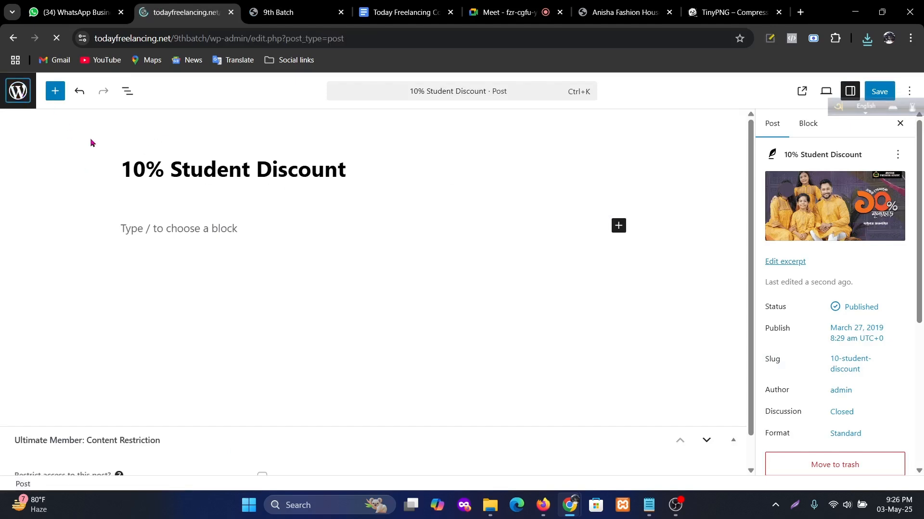
pyautogui.scroll(-1, 72, 332)
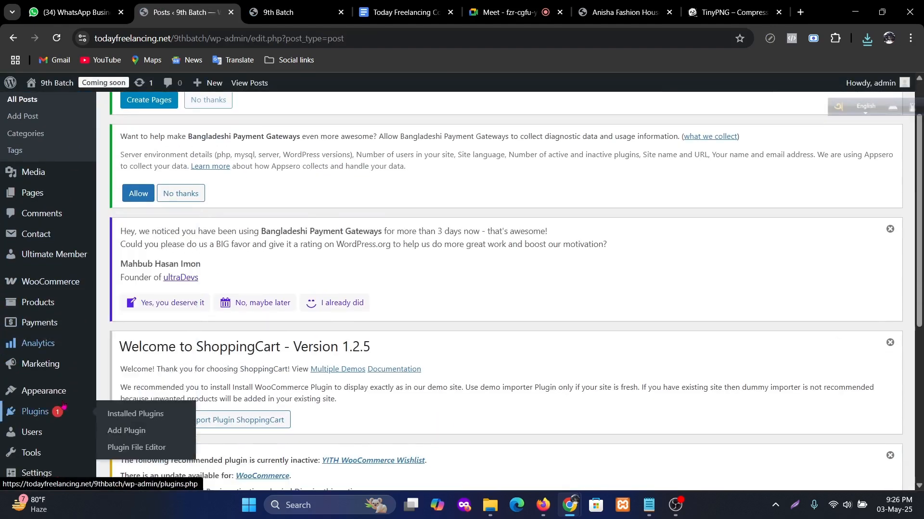
pyautogui.moveTo(57, 391)
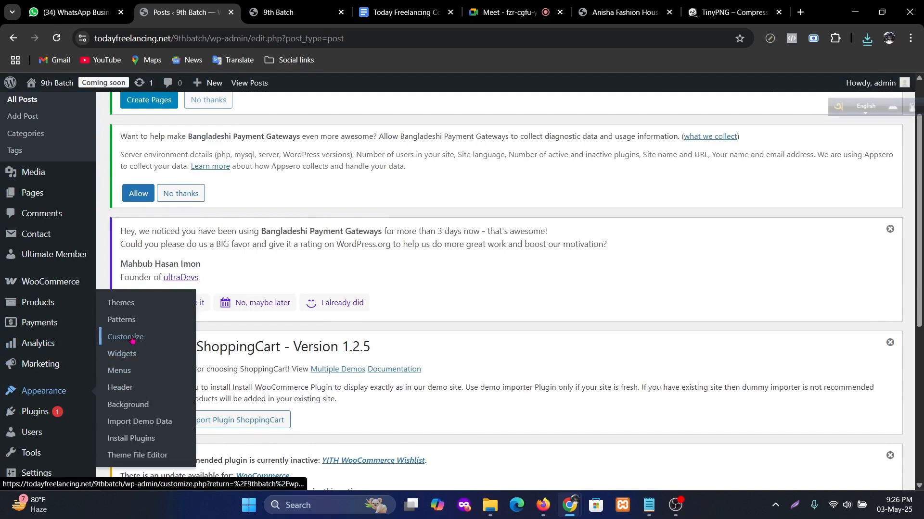
pyautogui.click(289, 12)
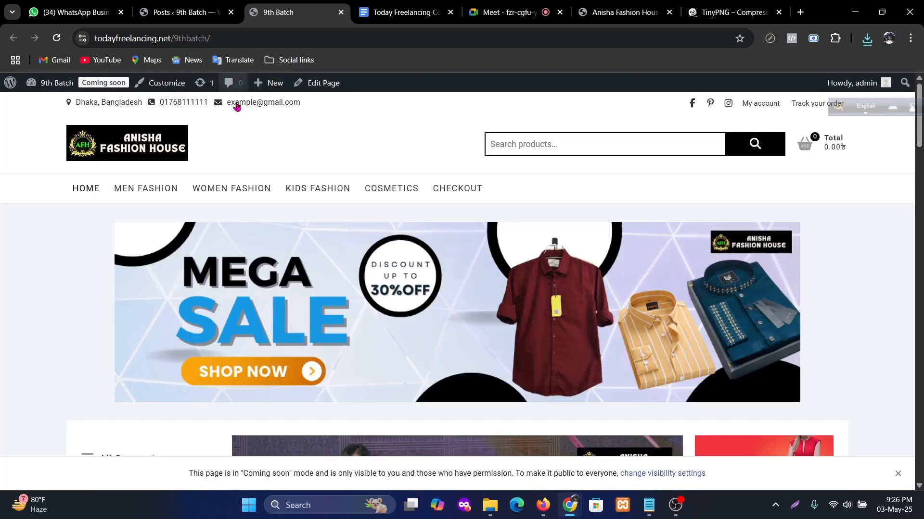
pyautogui.click(164, 84)
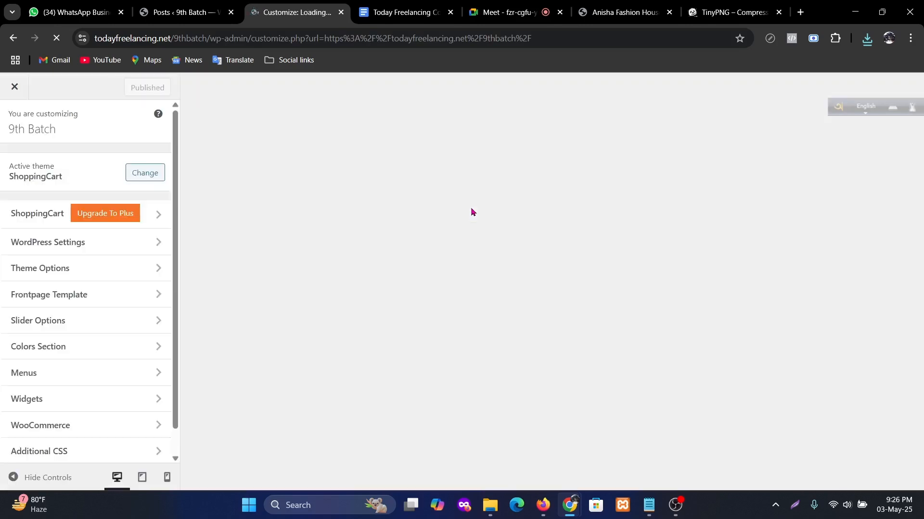
# - Find the three side banners in the homepage preview and open the Product Promotion settings within Slider Options
pyautogui.scroll(-5, 471, 212)
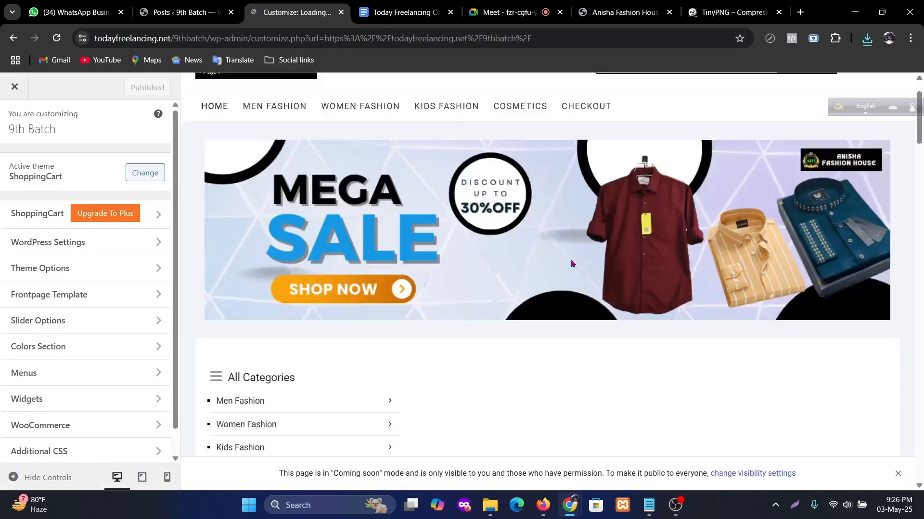
pyautogui.scroll(-5, 573, 265)
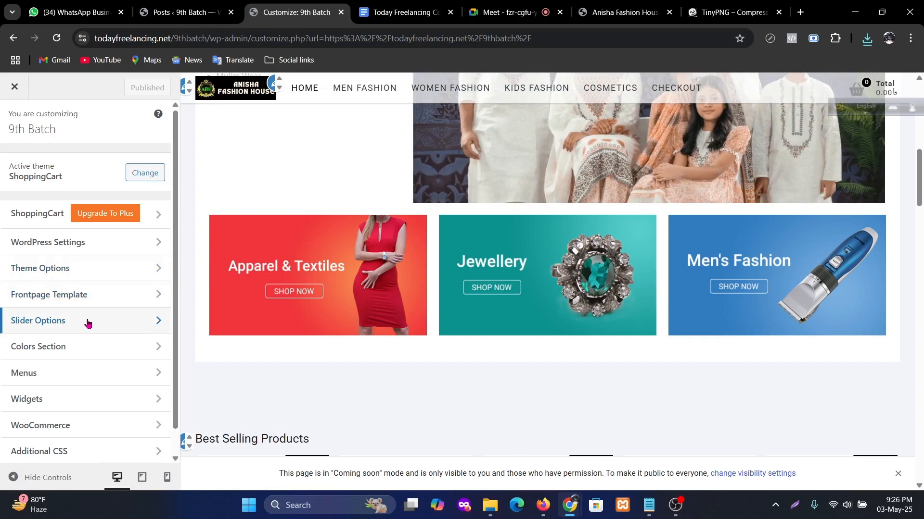
pyautogui.click(88, 322)
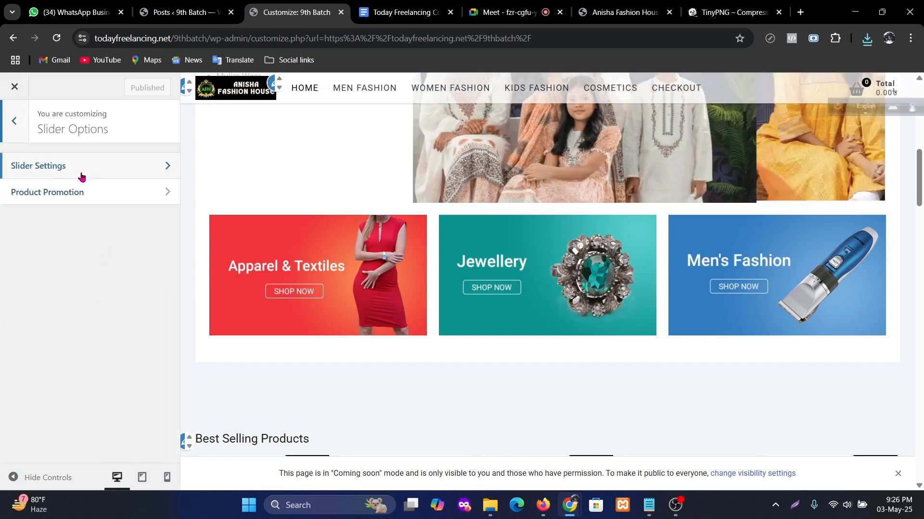
pyautogui.click(68, 195)
pyautogui.scroll(-7, 81, 289)
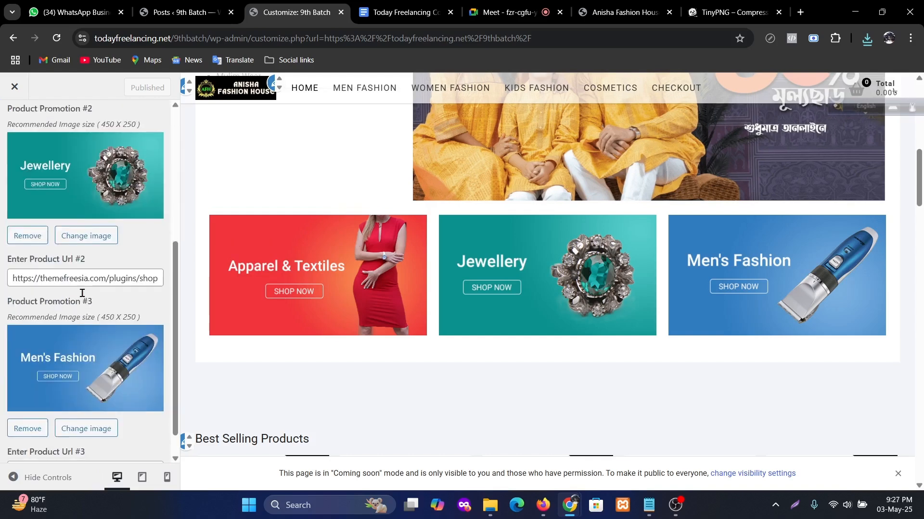
pyautogui.scroll(7, 87, 311)
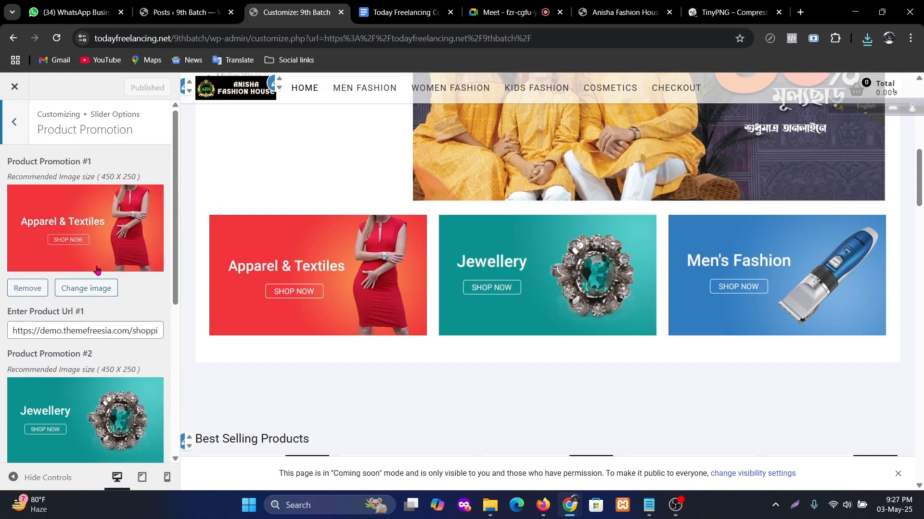
pyautogui.click(30, 289)
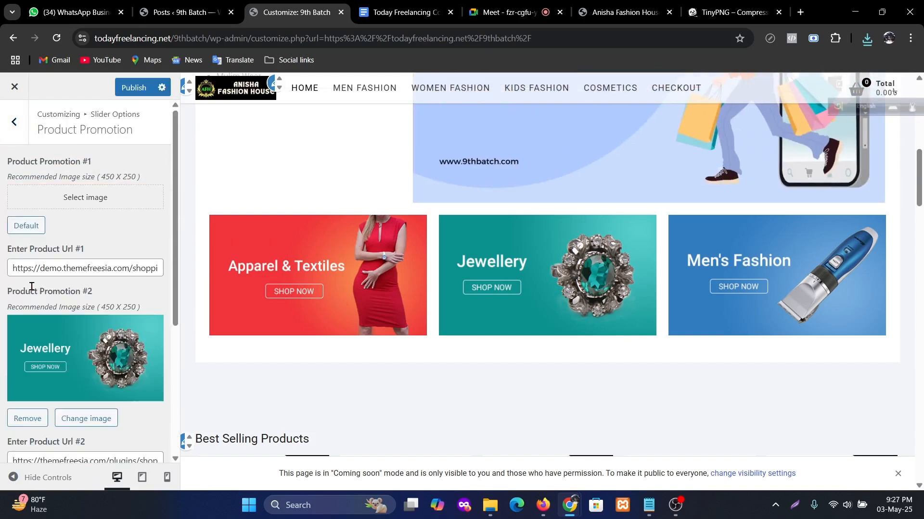
pyautogui.click(95, 199)
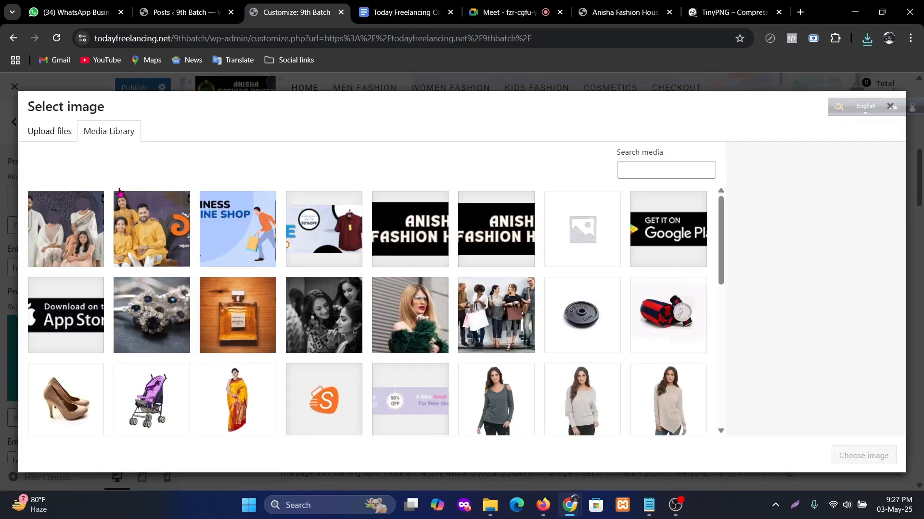
pyautogui.click(52, 128)
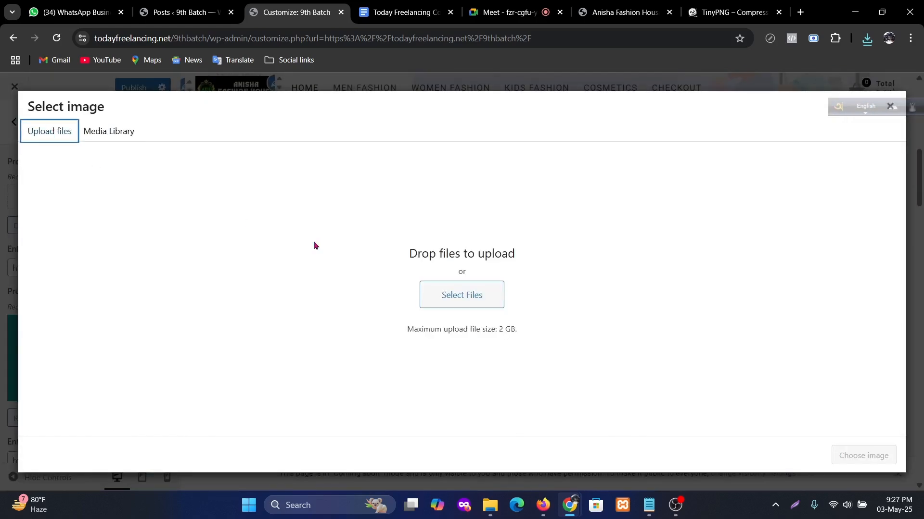
pyautogui.click(432, 293)
pyautogui.click(139, 115)
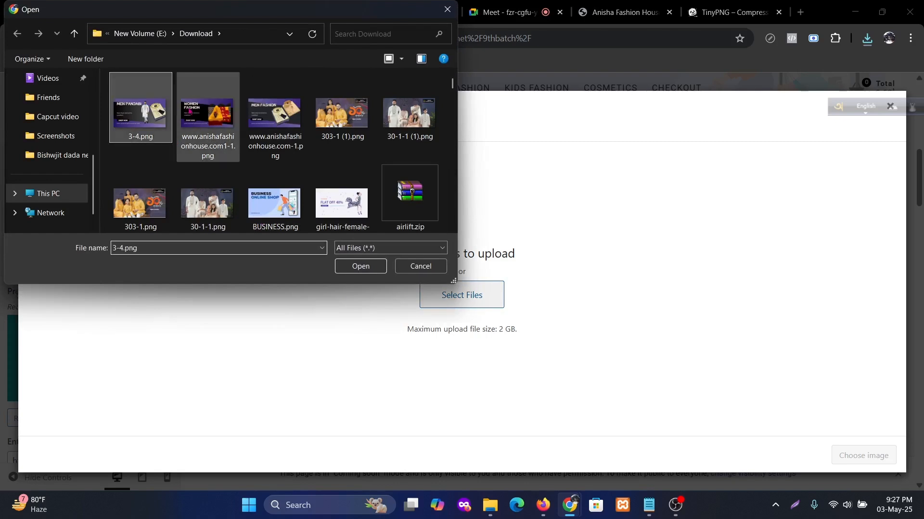
pyautogui.keyDown('shift'); pyautogui.click(279, 126); pyautogui.keyUp('shift')
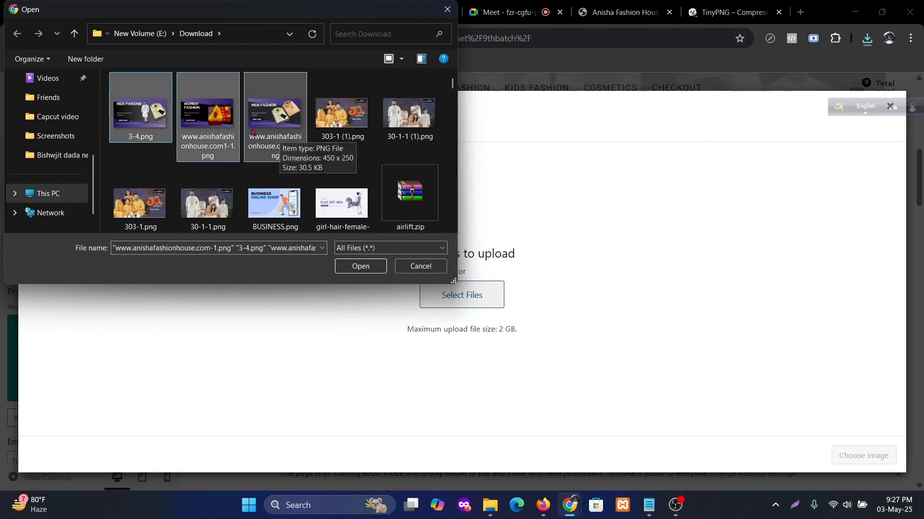
pyautogui.click(360, 266)
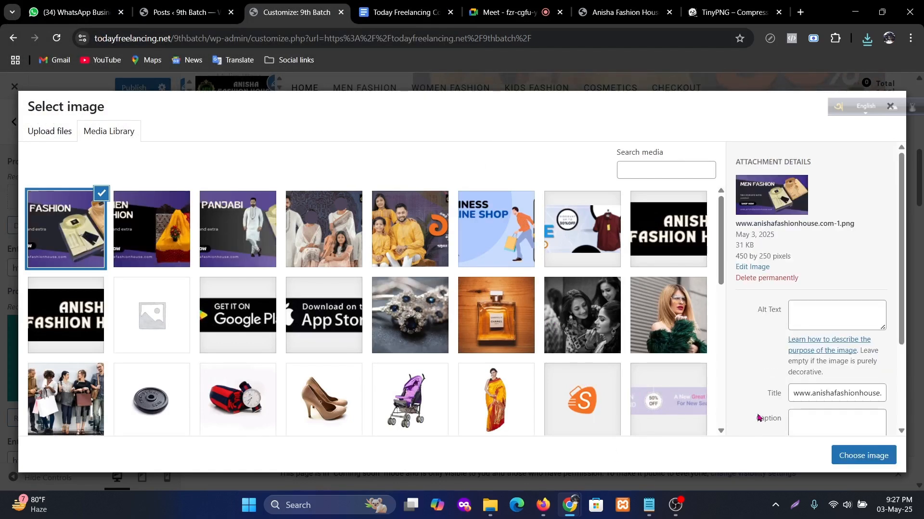
pyautogui.click(864, 460)
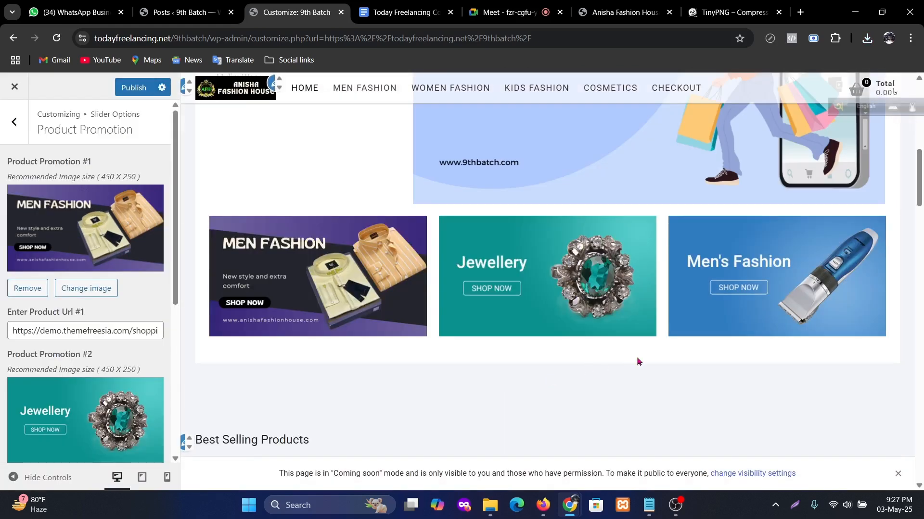
# - Open the 9th Batch store homepage in a new tab from the WordPress dashboard
pyautogui.scroll(7, 331, 295)
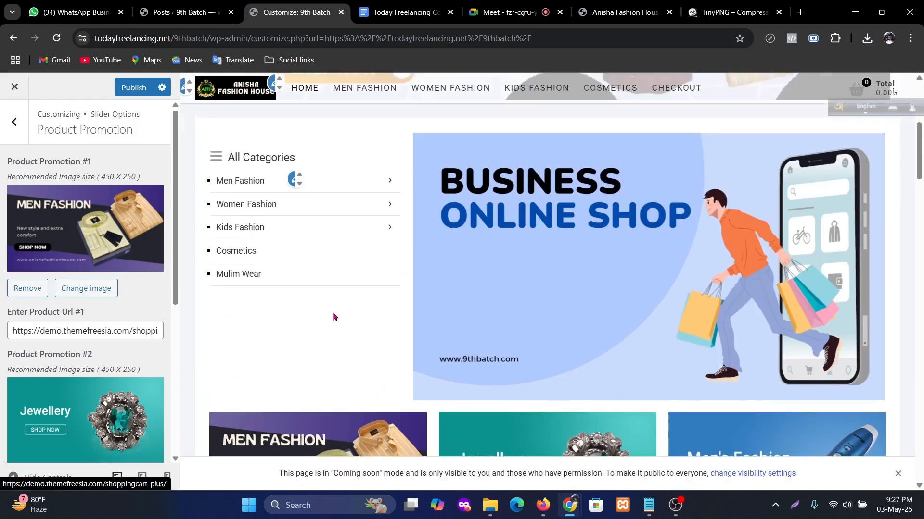
pyautogui.moveTo(249, 351)
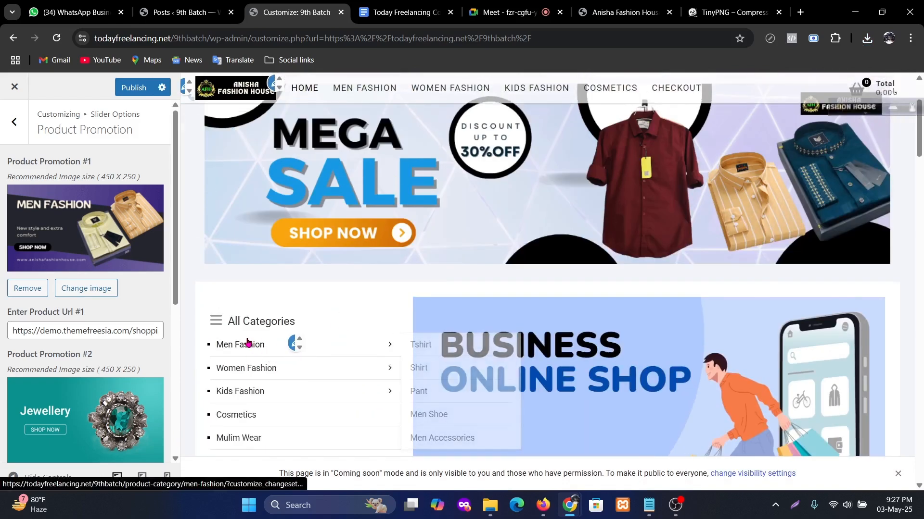
pyautogui.click(183, 12)
pyautogui.moveTo(46, 85)
pyautogui.rightClick(42, 102)
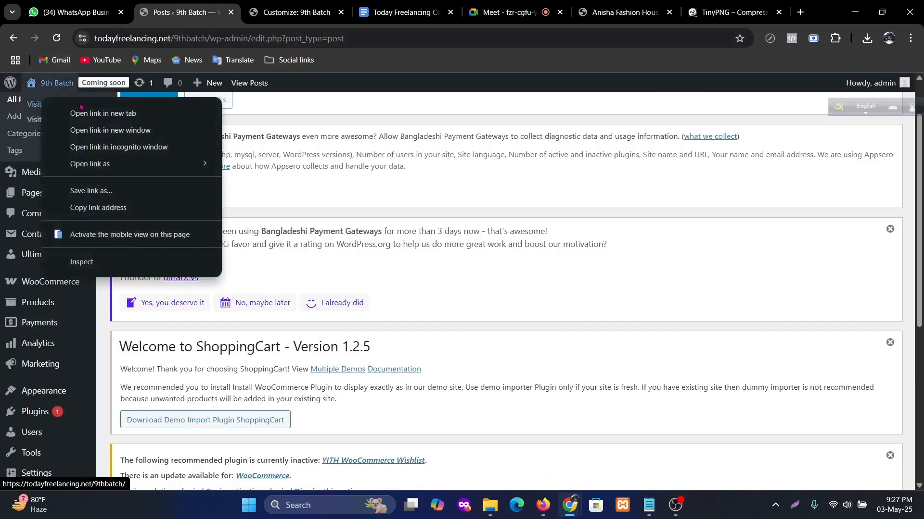
pyautogui.click(91, 113)
pyautogui.hotkey('ctrl', 'Tab')
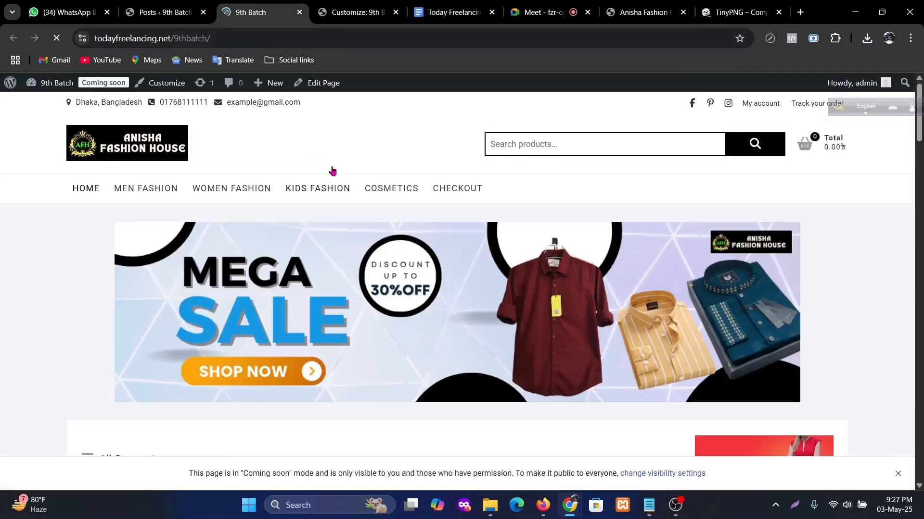
# - Copy the Men Fashion category link from the homepage's All Categories list and set it as Product Url #1 in the Customizer
pyautogui.scroll(-6, 260, 192)
pyautogui.moveTo(105, 199)
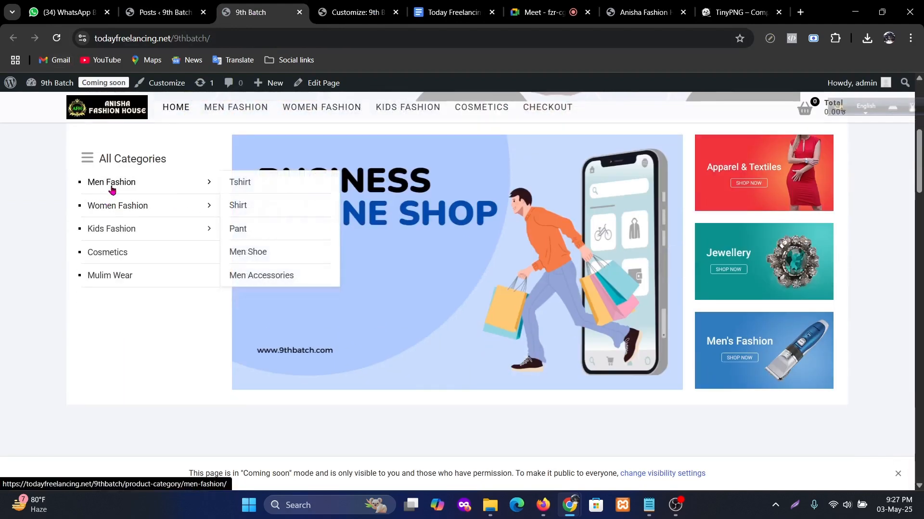
pyautogui.rightClick(113, 187)
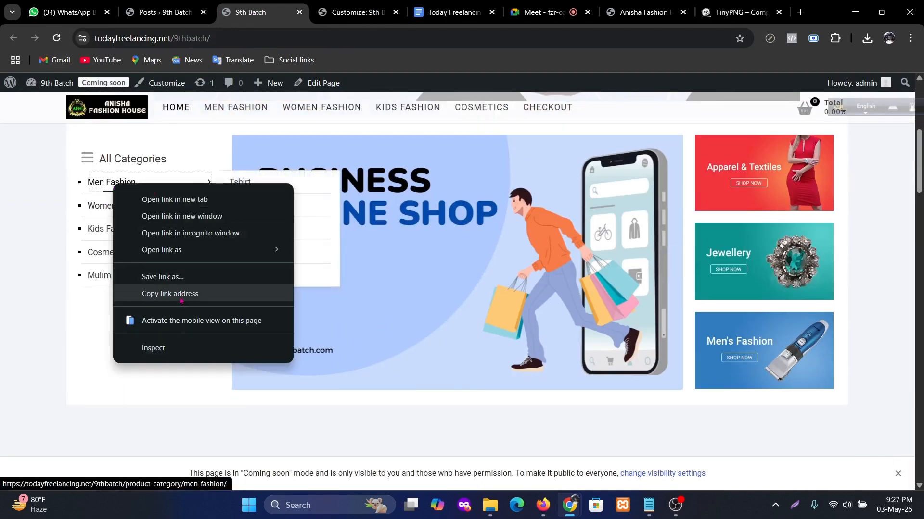
pyautogui.click(159, 292)
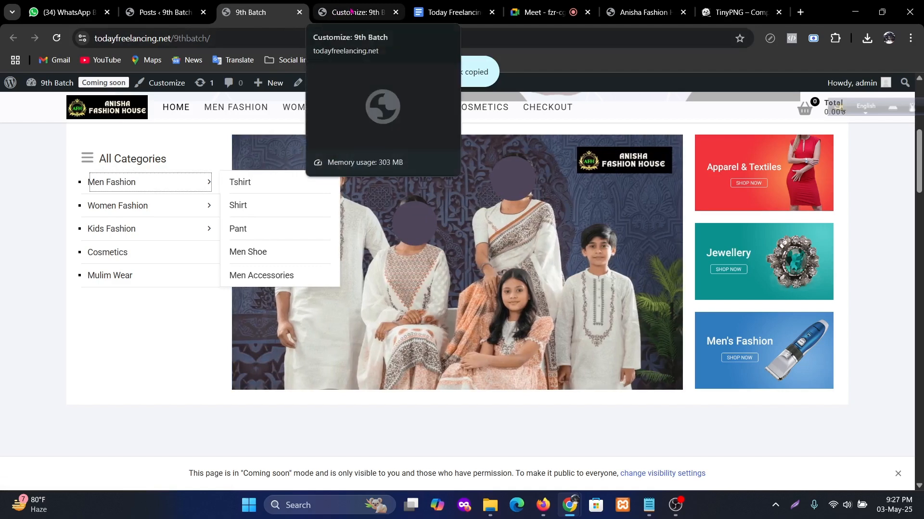
pyautogui.click(366, 13)
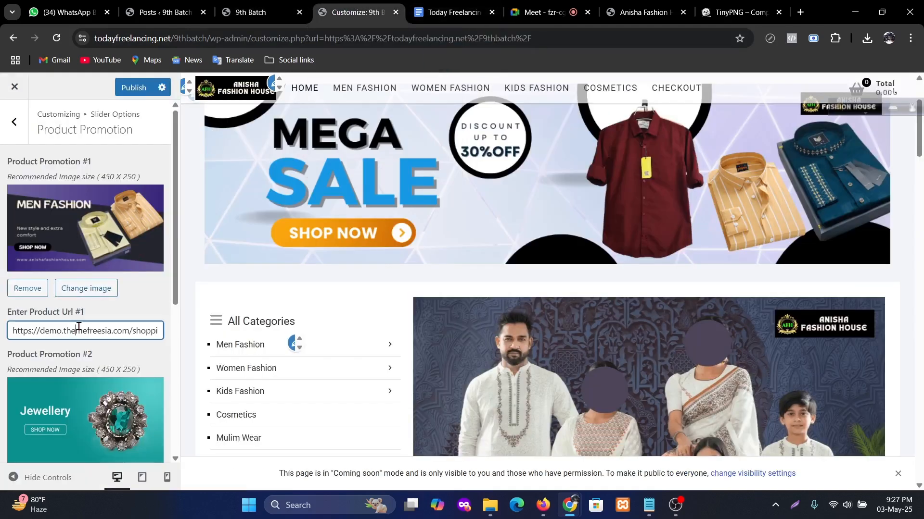
pyautogui.hotkey('ctrl', 'a')
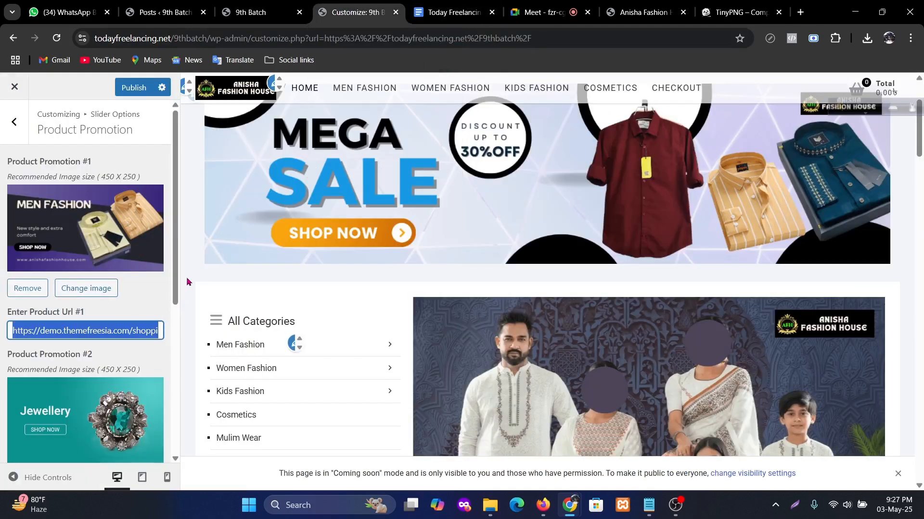
pyautogui.hotkey('ctrl', 'v')
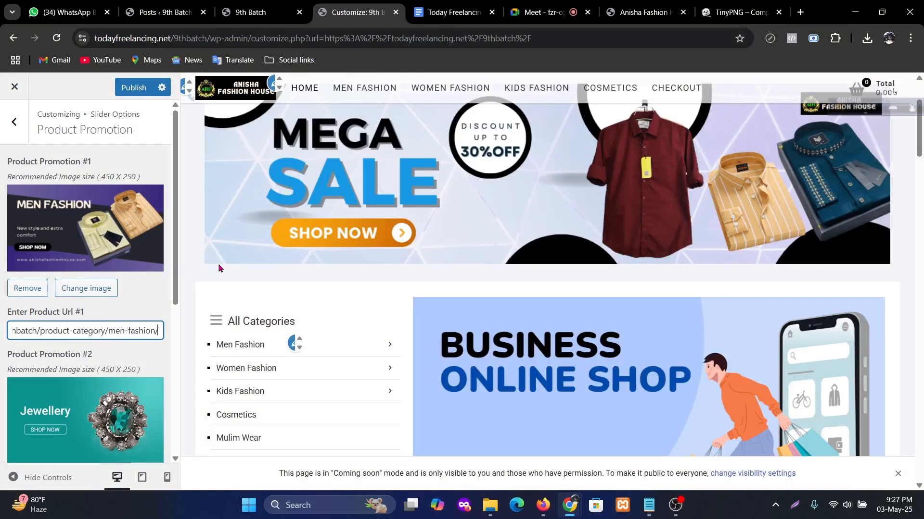
pyautogui.scroll(-5, 219, 267)
pyautogui.scroll(-1, 474, 330)
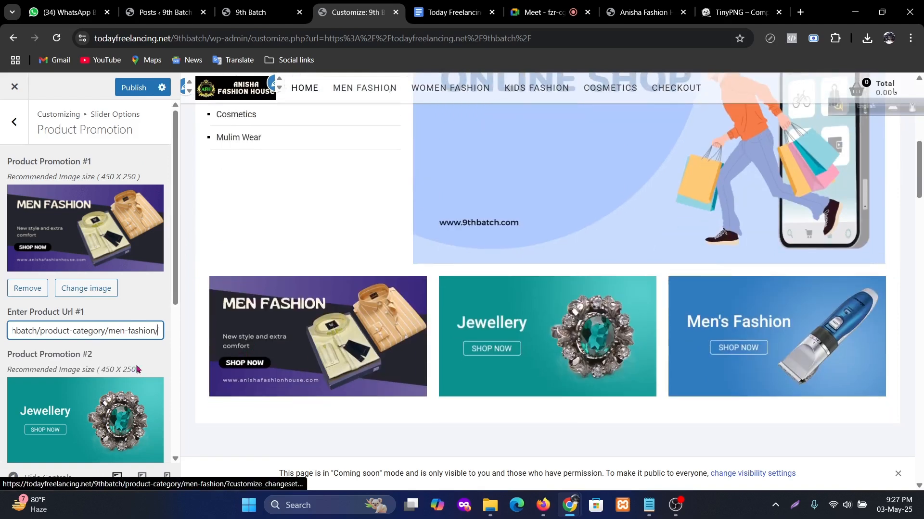
pyautogui.scroll(-3, 137, 369)
pyautogui.click(27, 362)
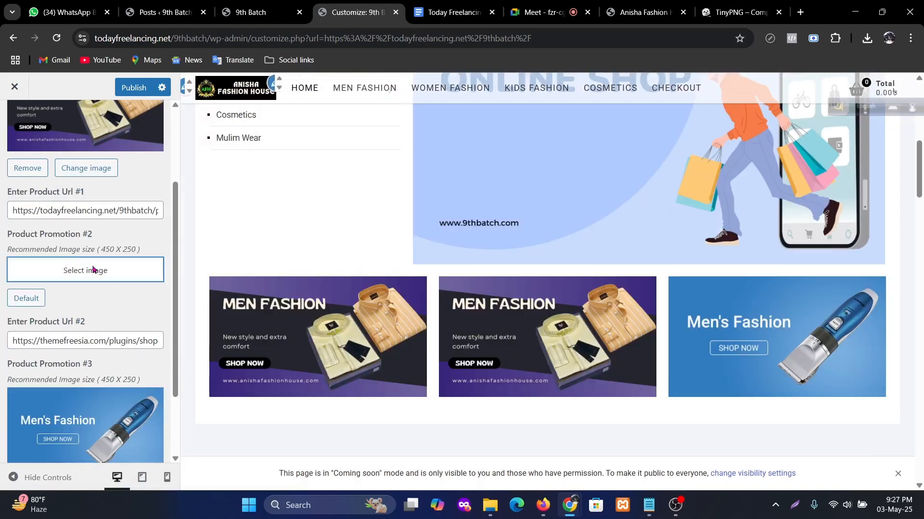
pyautogui.click(94, 271)
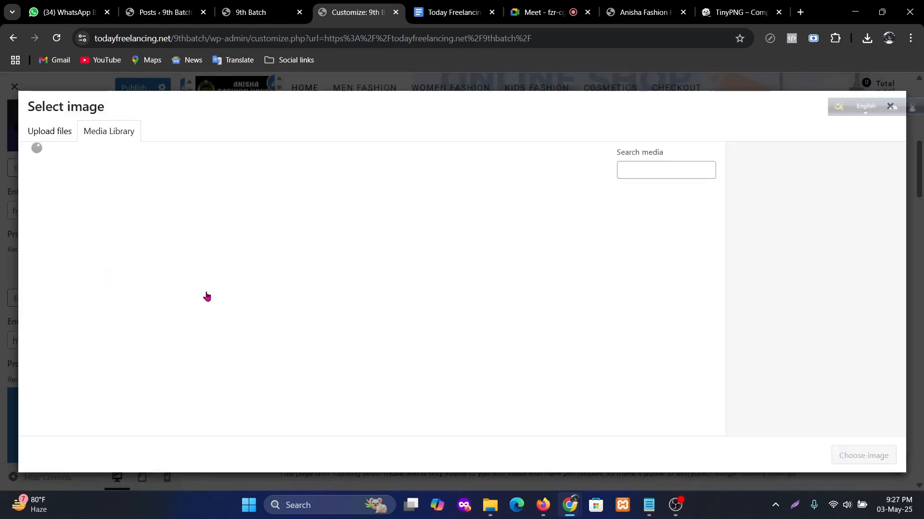
pyautogui.click(158, 235)
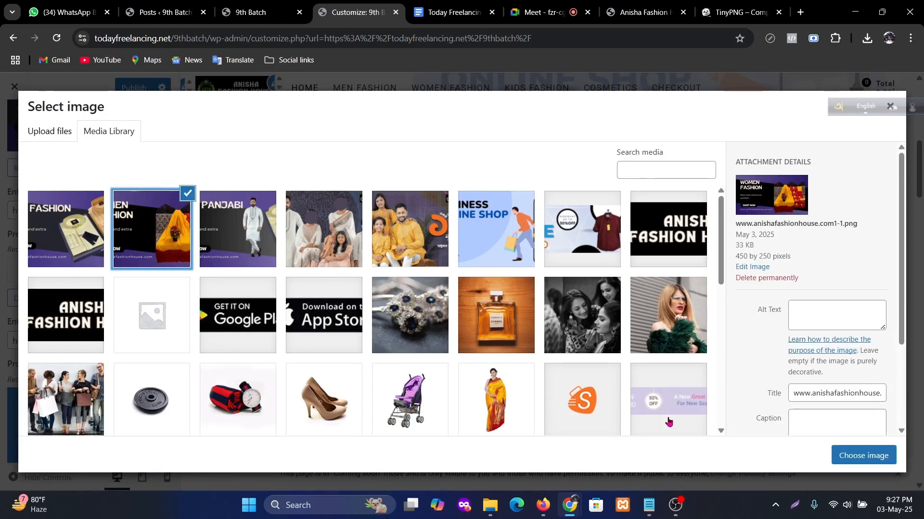
pyautogui.click(861, 456)
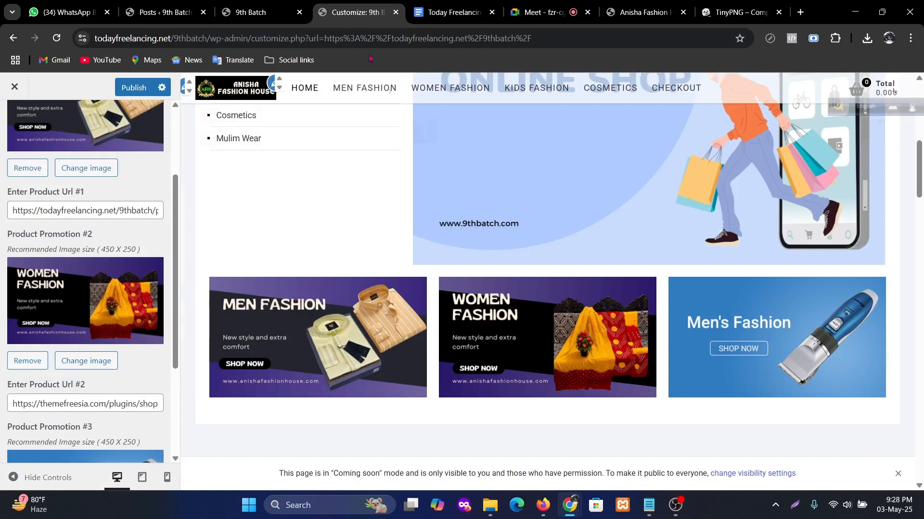
# - Copy the Women Fashion category link from the 9th Batch homepage and set it as Product Url #2 in the Customizer
pyautogui.click(631, 12)
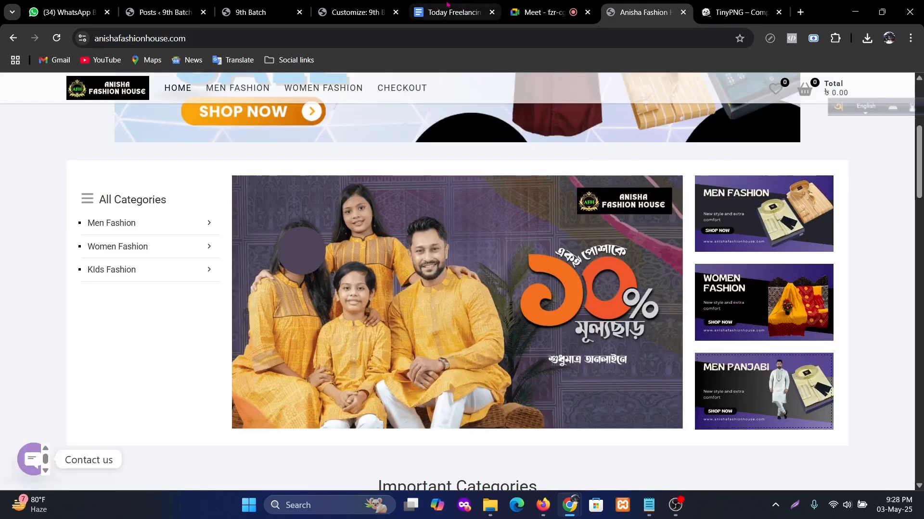
pyautogui.click(255, 12)
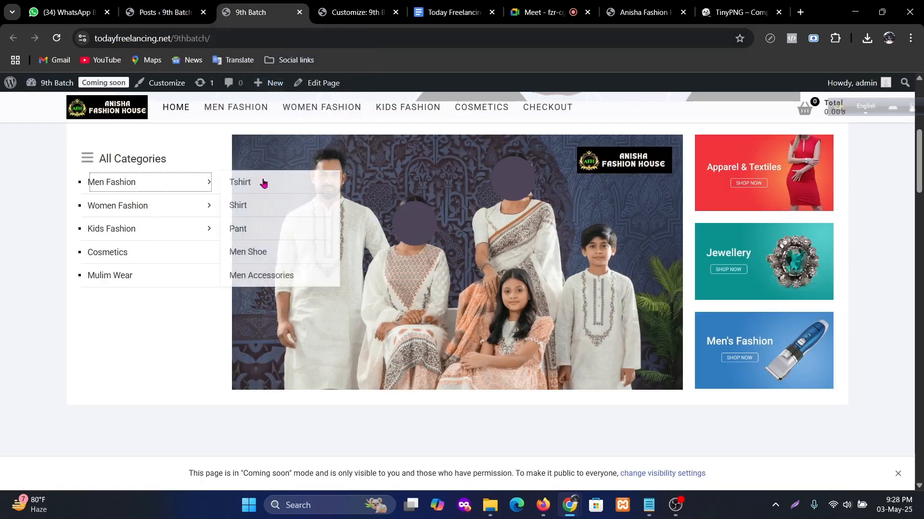
pyautogui.rightClick(128, 211)
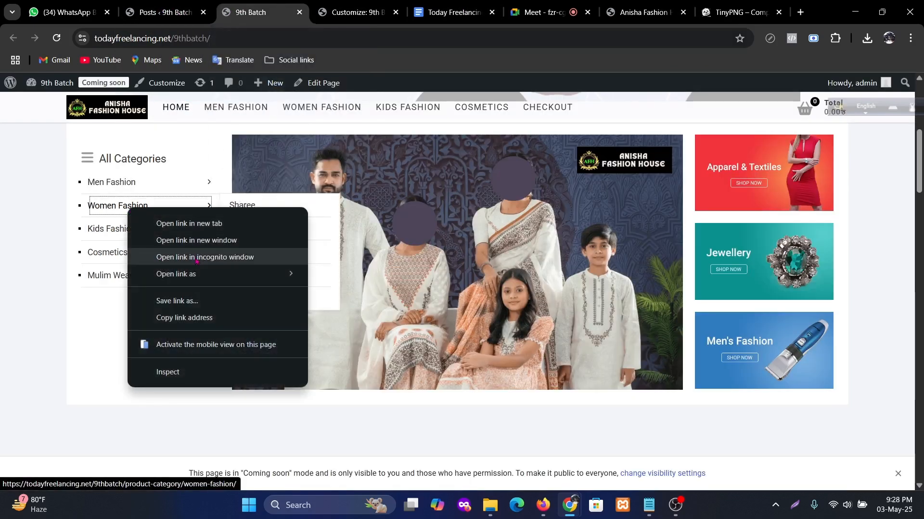
pyautogui.click(181, 320)
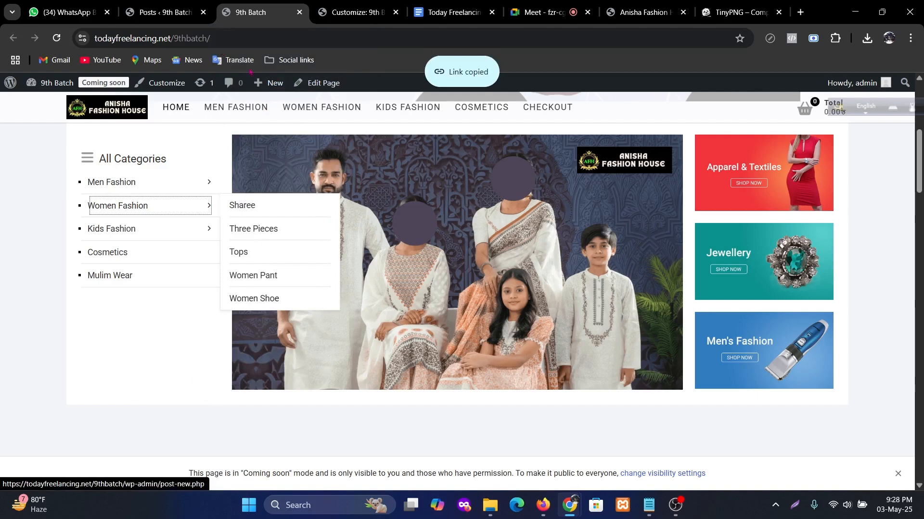
pyautogui.click(211, 7)
pyautogui.click(353, 12)
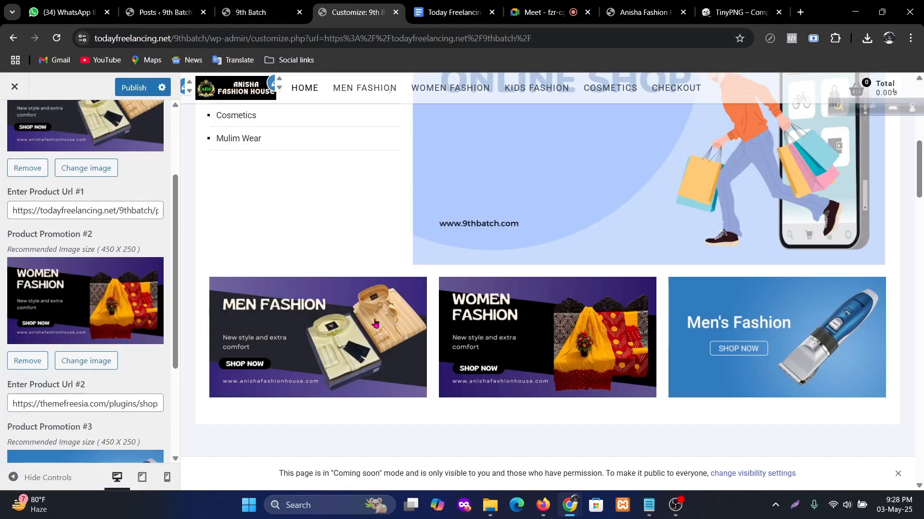
pyautogui.click(88, 403)
pyautogui.hotkey('ctrl', 'a')
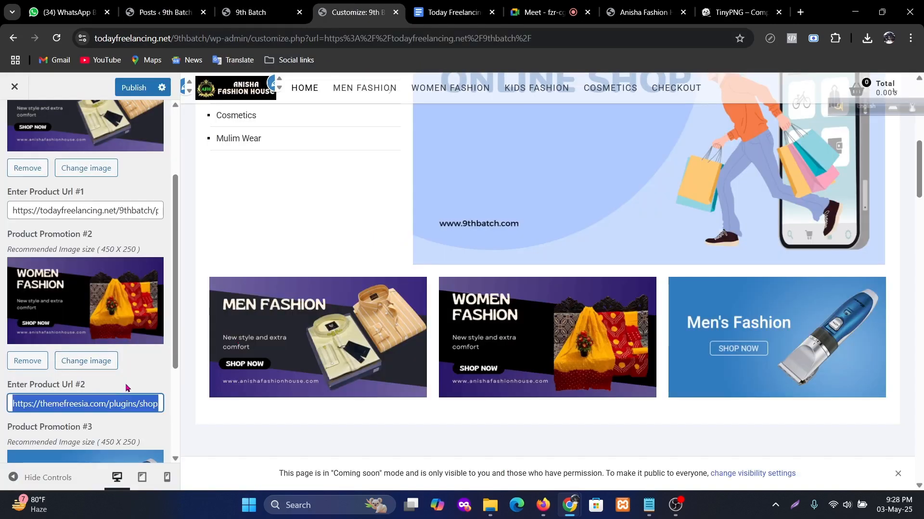
pyautogui.hotkey('ctrl', 'v')
# - Replace the Product Promotion #3 image with the Men Panjabi banner 3-4.png from the media library
pyautogui.scroll(-3, 144, 385)
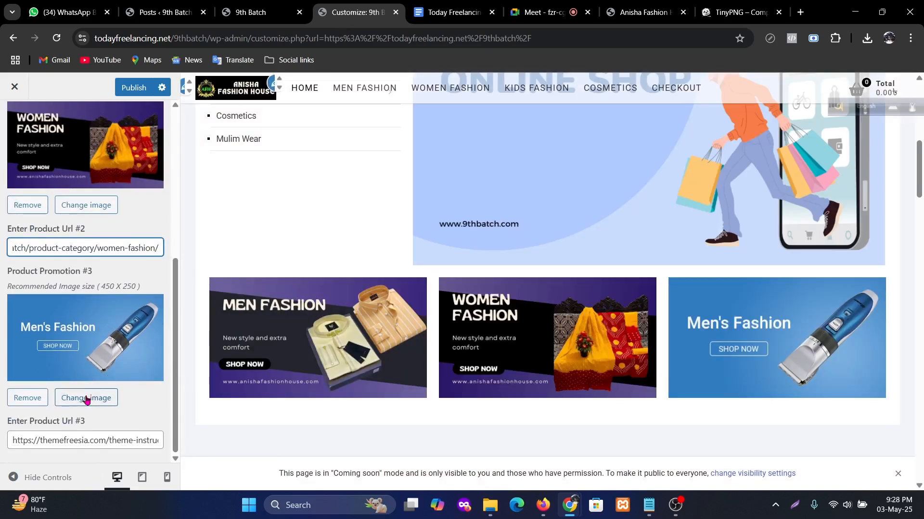
pyautogui.click(38, 399)
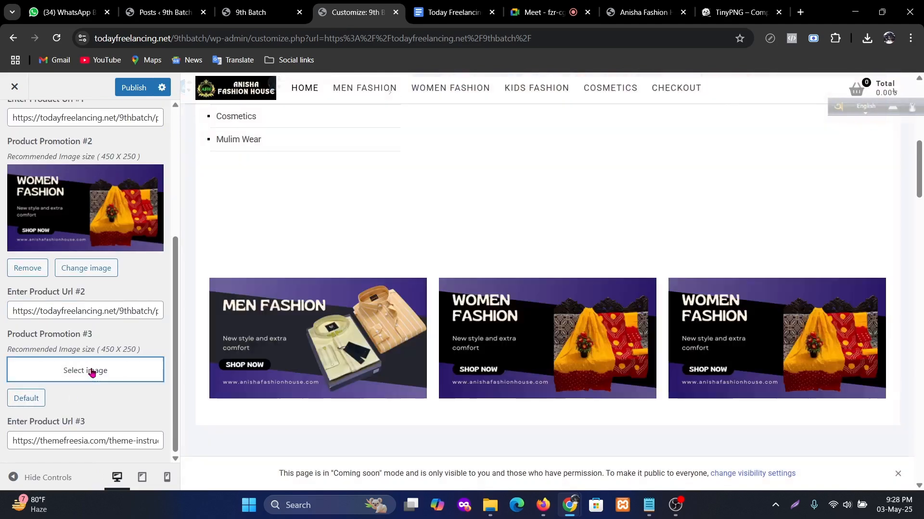
pyautogui.click(93, 371)
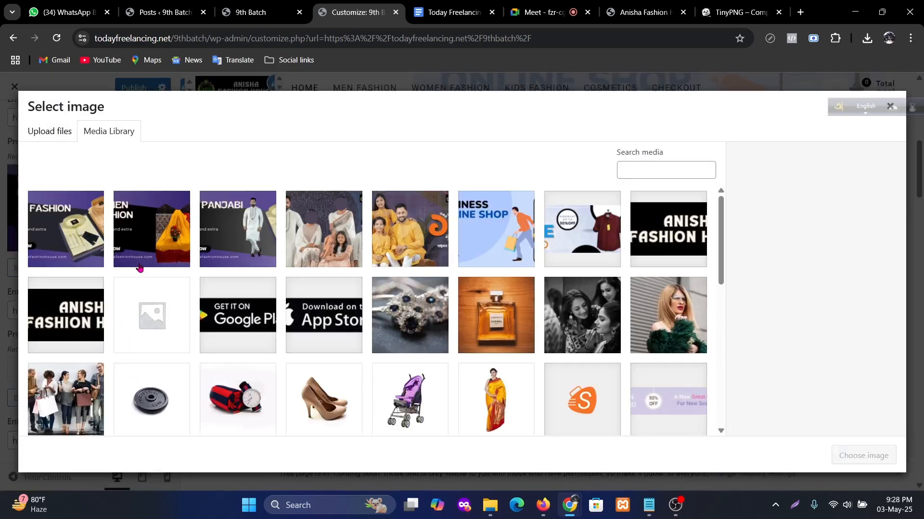
pyautogui.click(235, 245)
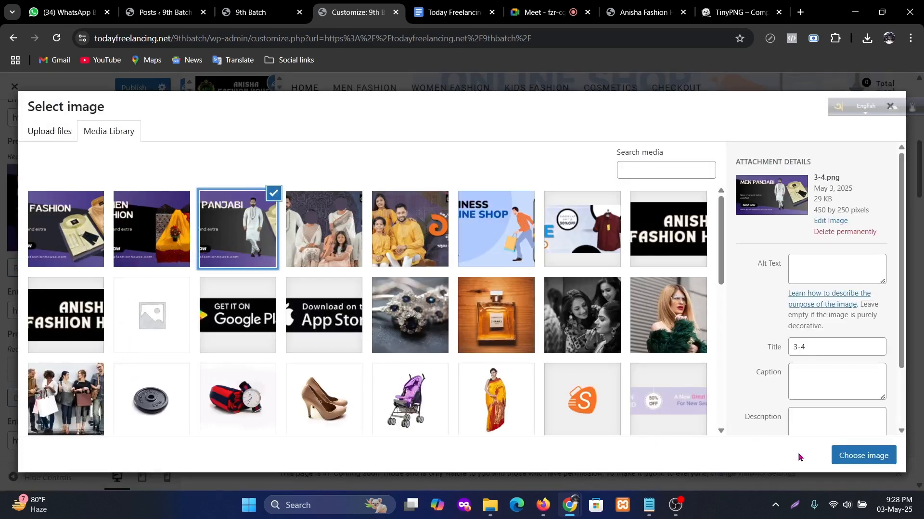
pyautogui.click(849, 456)
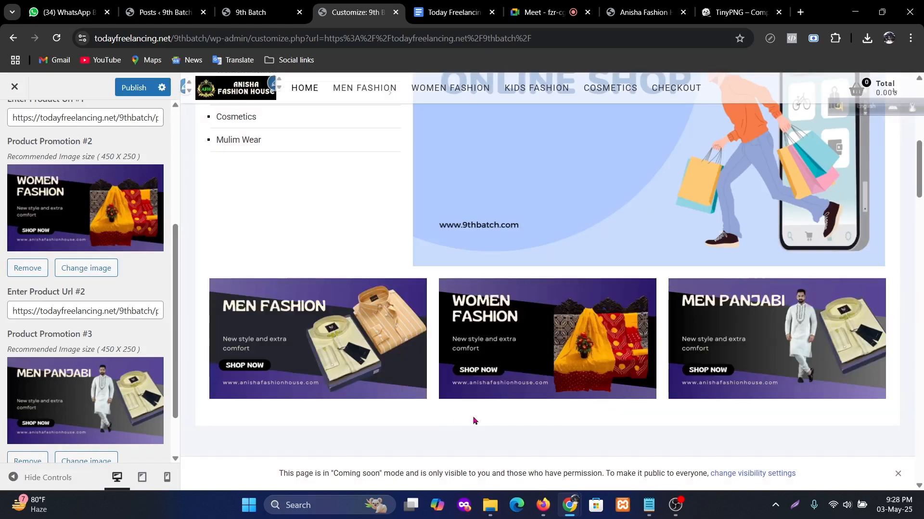
# - Copy the Mulim Wear category link from the 9th Batch homepage, set it as Product Url #3 in the Customizer, and publish the changes
pyautogui.scroll(-2, 114, 362)
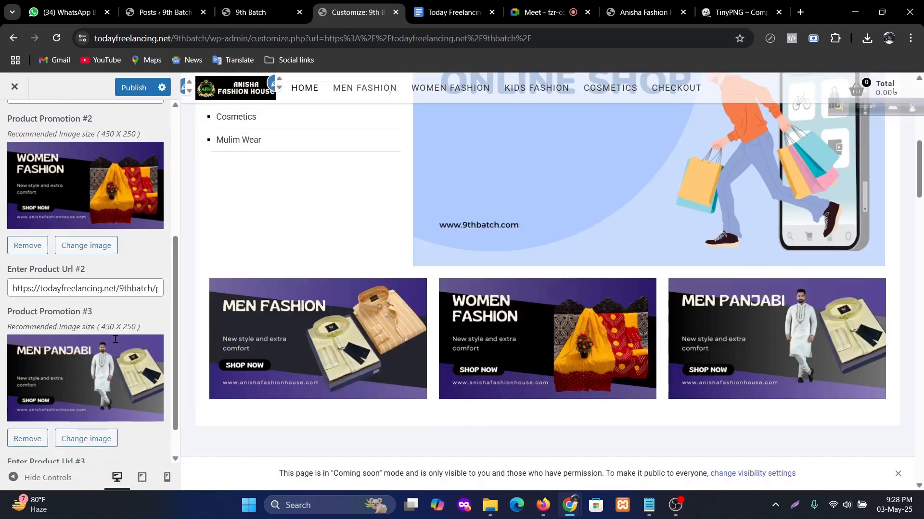
pyautogui.click(240, 14)
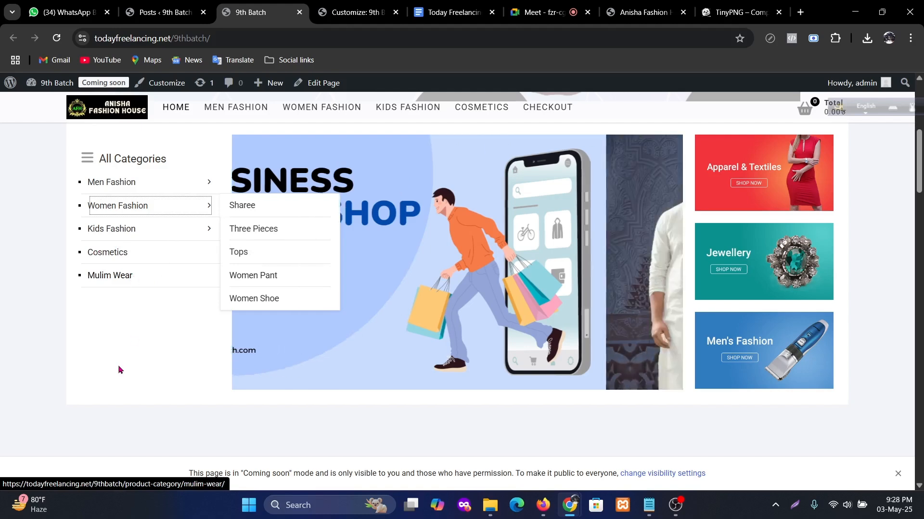
pyautogui.rightClick(125, 277)
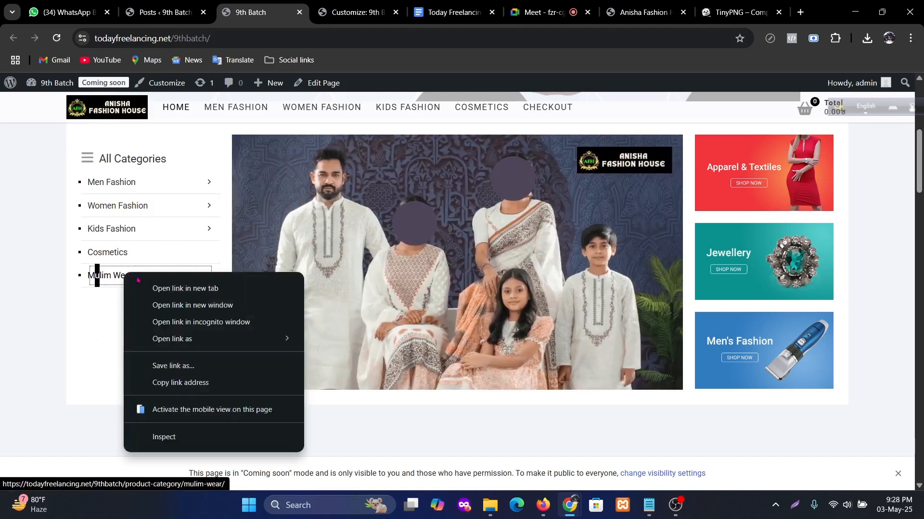
pyautogui.click(159, 382)
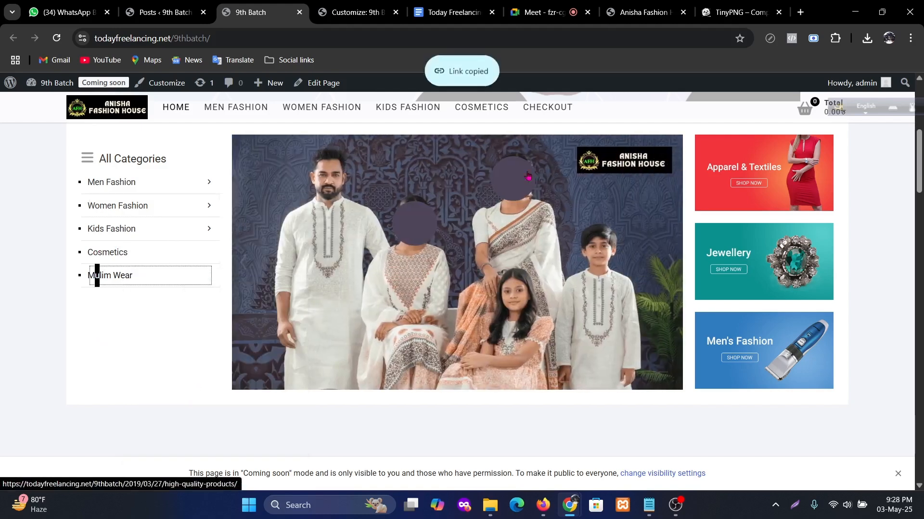
pyautogui.click(348, 8)
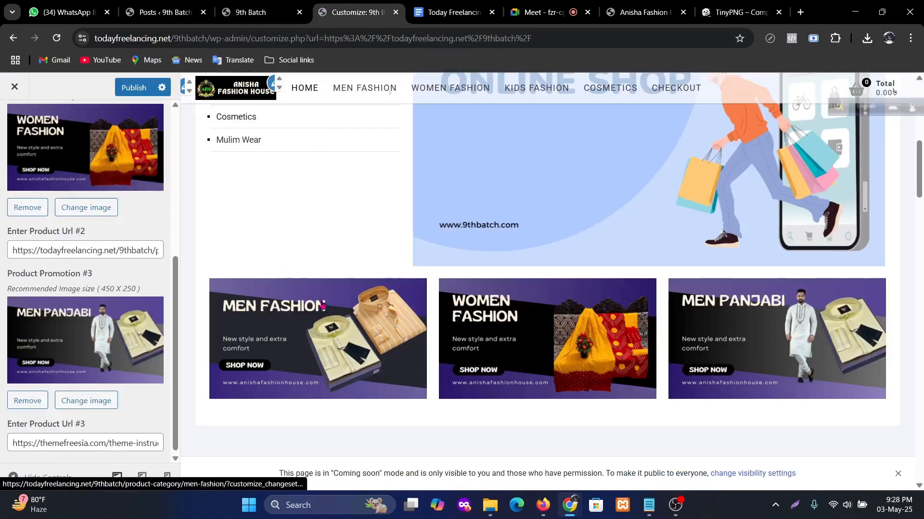
pyautogui.click(85, 445)
pyautogui.hotkey('ctrl', 'a')
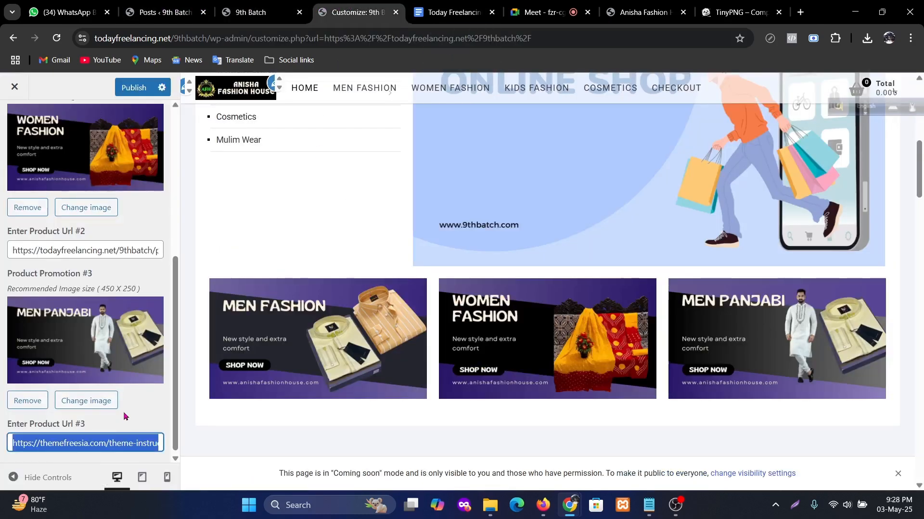
pyautogui.hotkey('ctrl', 'v')
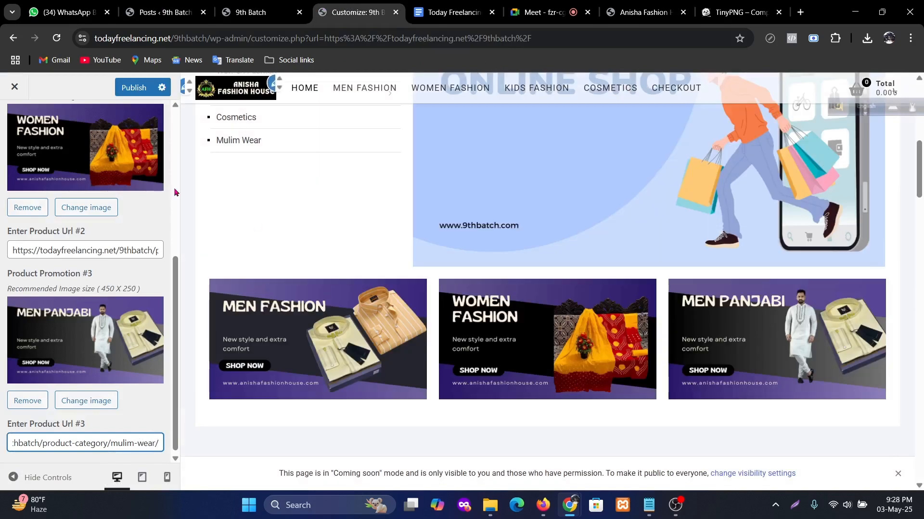
pyautogui.click(130, 90)
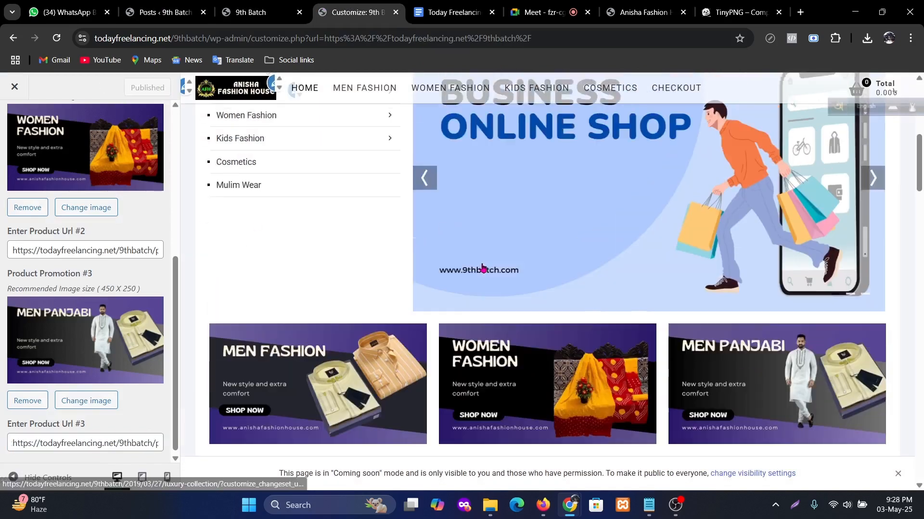
pyautogui.scroll(-3, 480, 278)
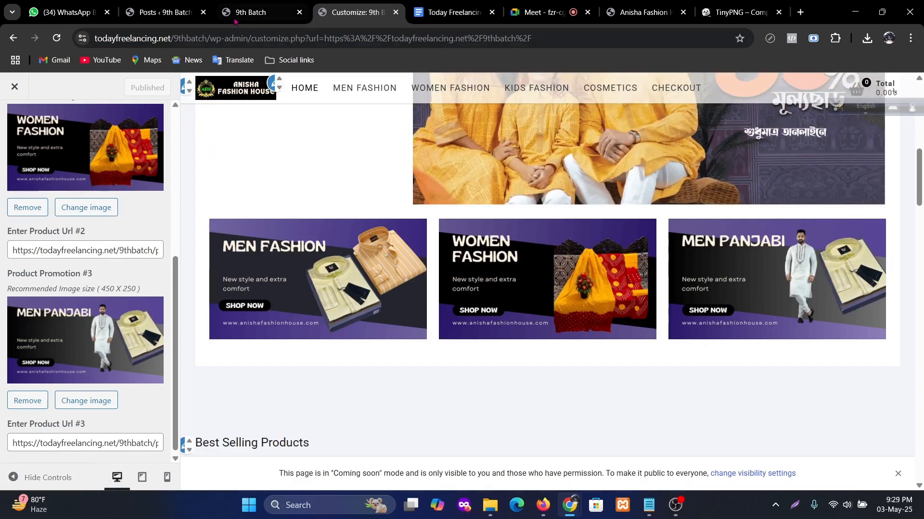
# - Check the EP6 slider, banner and category image topics in the Today Freelancing course curriculum document
pyautogui.click(452, 12)
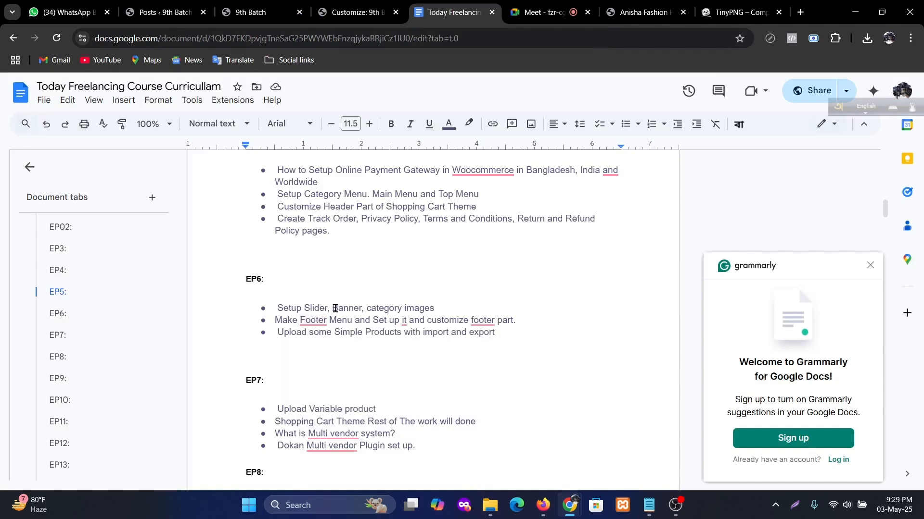
pyautogui.moveTo(332, 307); pyautogui.dragTo(365, 307)
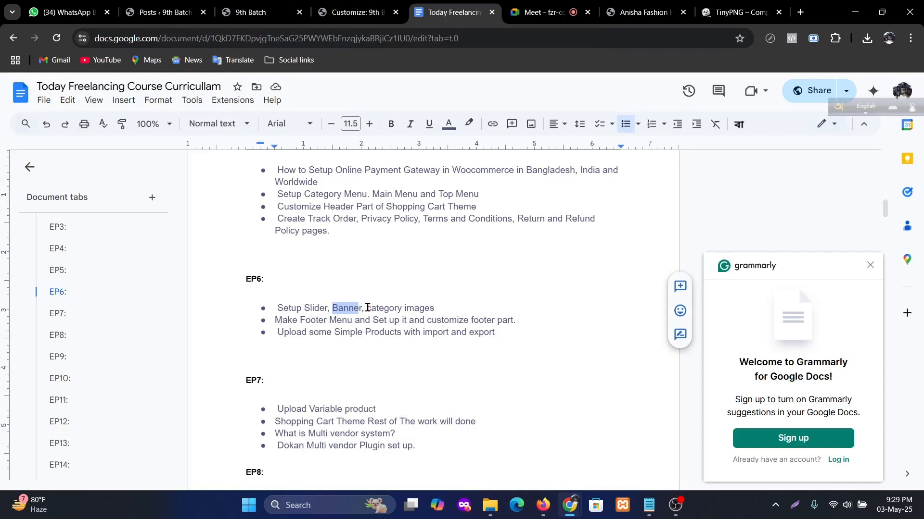
pyautogui.doubleClick(473, 312)
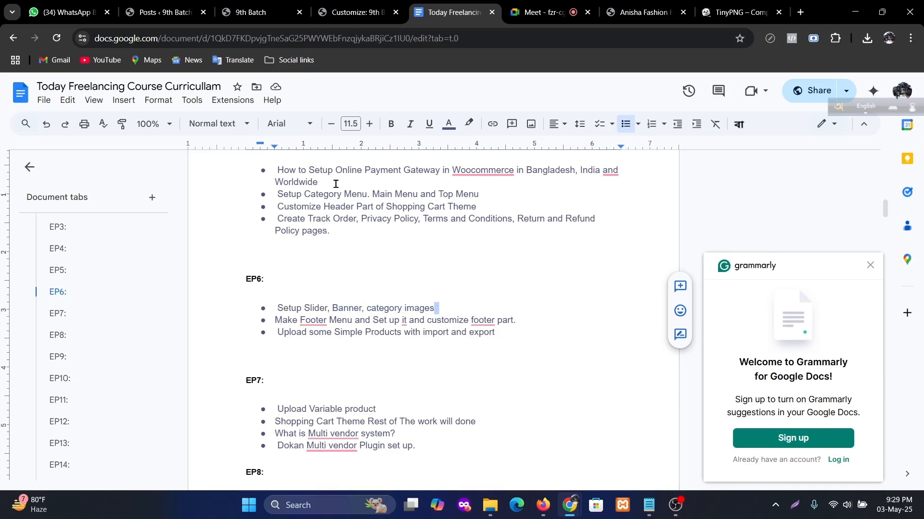
# - Reload the 9th Batch homepage and examine its slider, promotion banners, product sections and footer
pyautogui.click(259, 12)
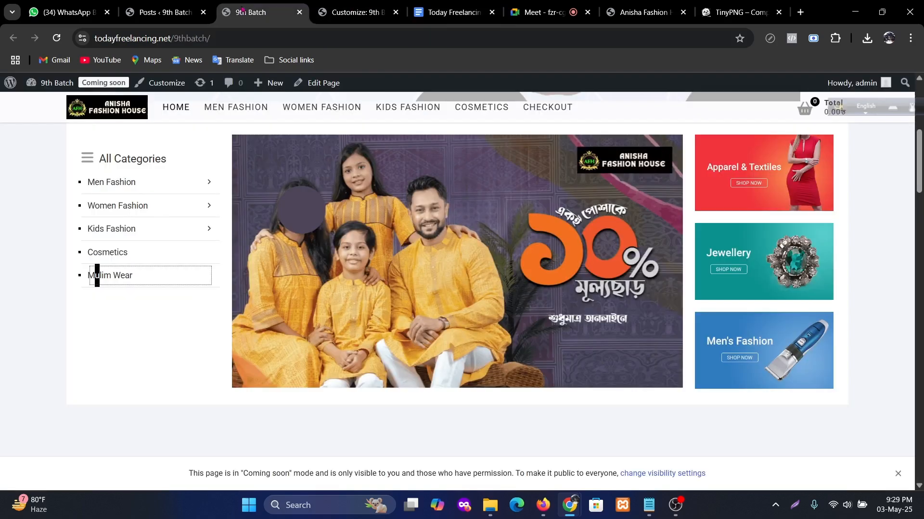
pyautogui.scroll(1, 422, 249)
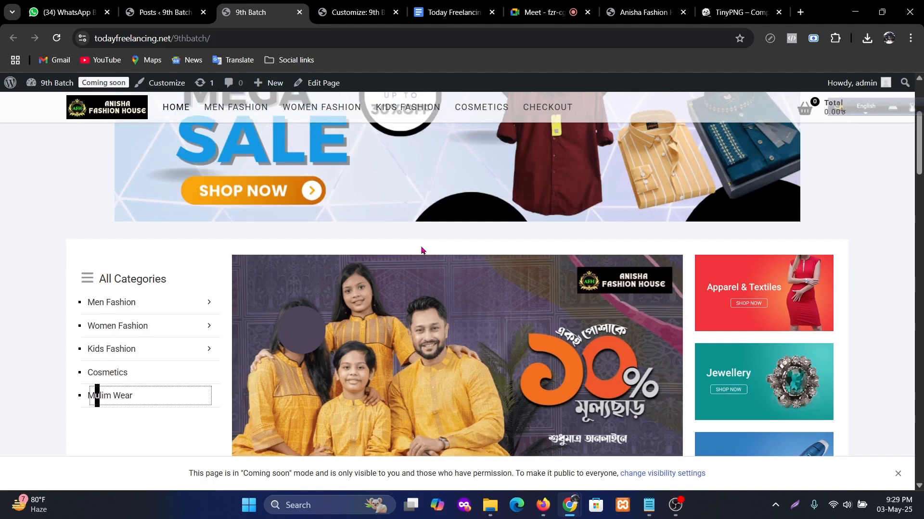
pyautogui.scroll(-1, 419, 270)
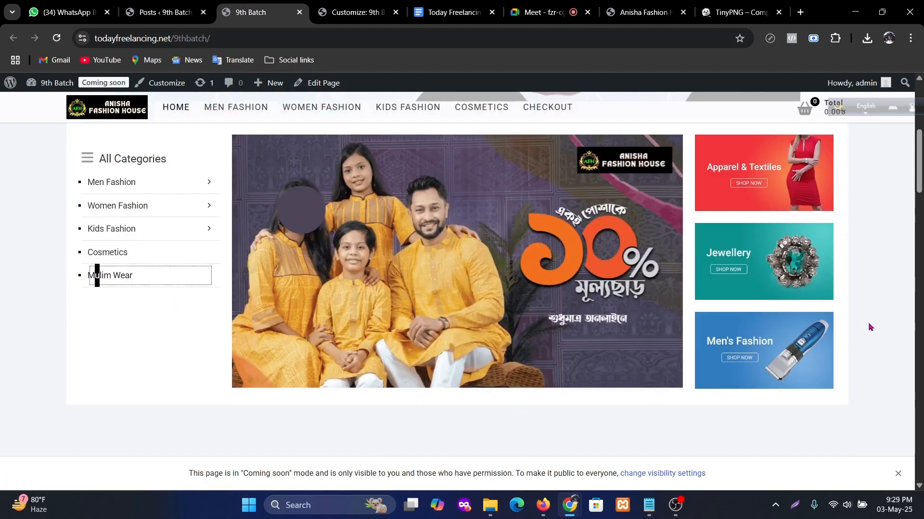
pyautogui.scroll(6, 869, 327)
pyautogui.click(56, 39)
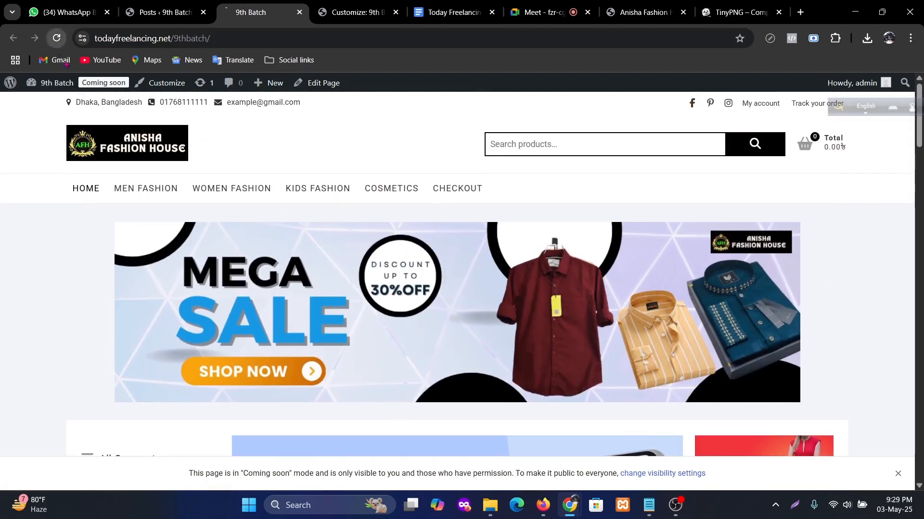
pyautogui.scroll(-5, 340, 203)
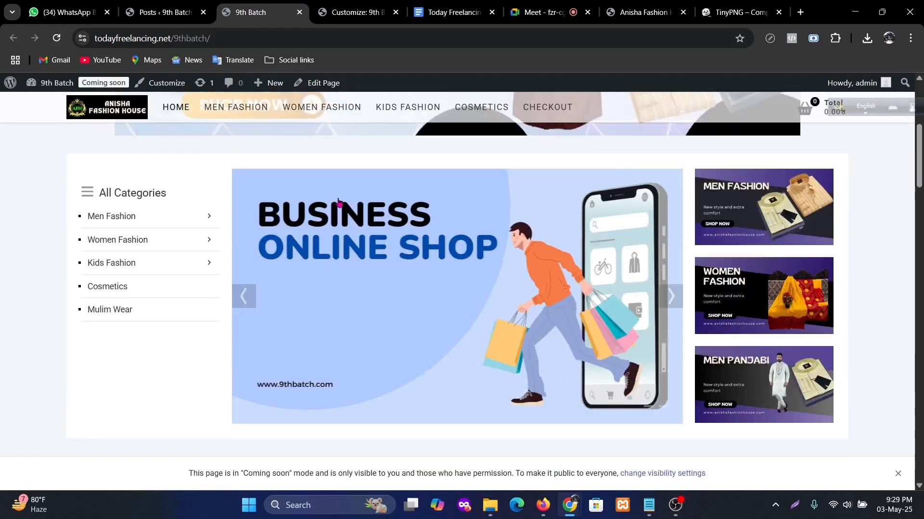
pyautogui.scroll(-3, 163, 231)
pyautogui.scroll(2, 17, 295)
pyautogui.scroll(5, 16, 295)
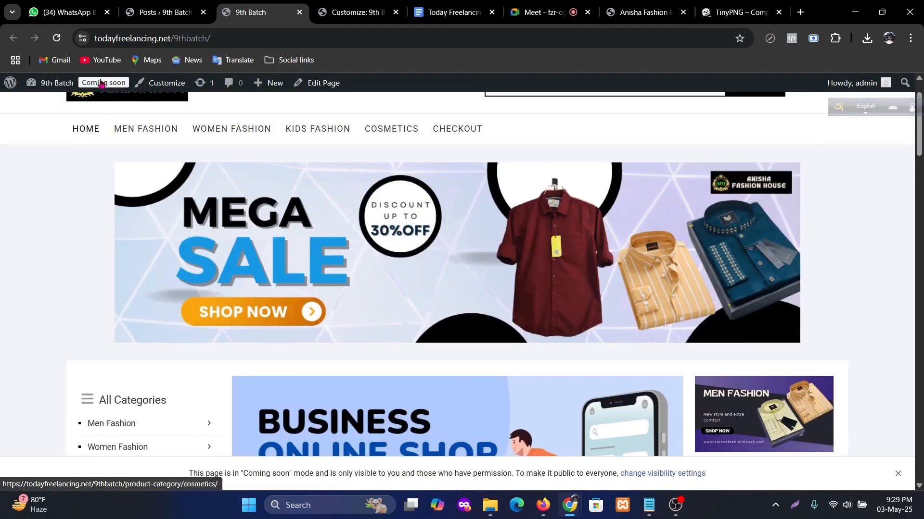
pyautogui.scroll(-12, 335, 301)
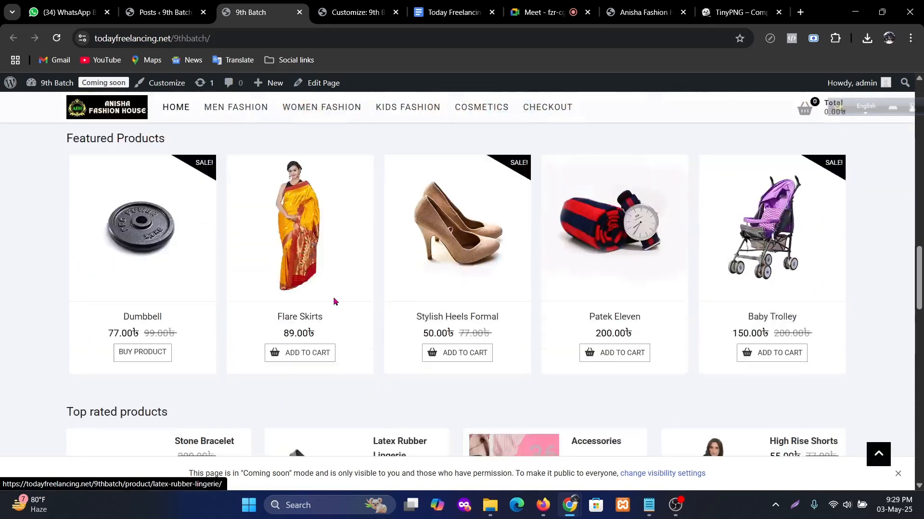
pyautogui.scroll(-10, 335, 302)
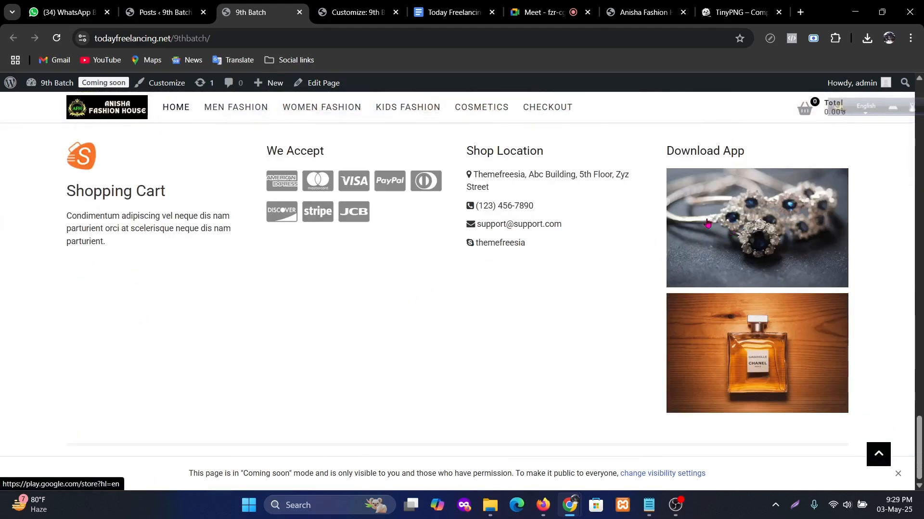
pyautogui.scroll(5, 706, 221)
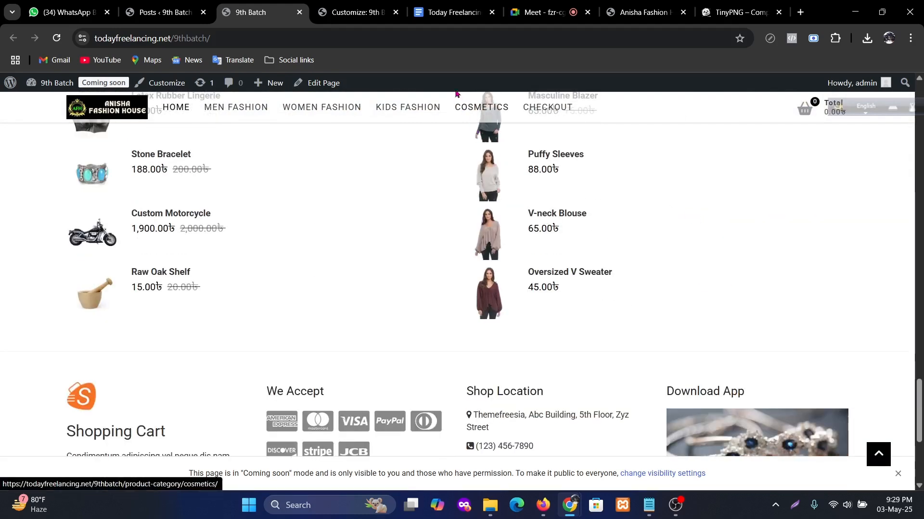
# - Return to the course curriculum document and review the EP5 and EP6 topics
pyautogui.click(349, 5)
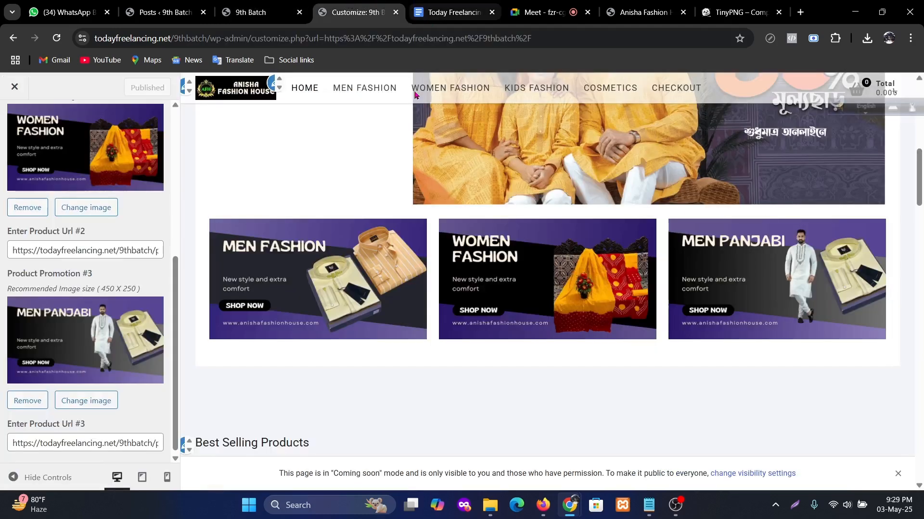
pyautogui.click(453, 12)
pyautogui.scroll(3, 390, 296)
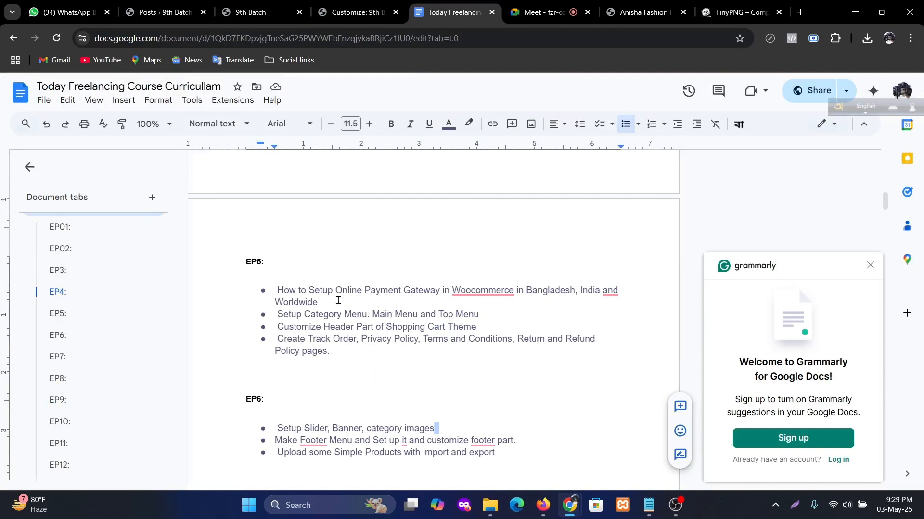
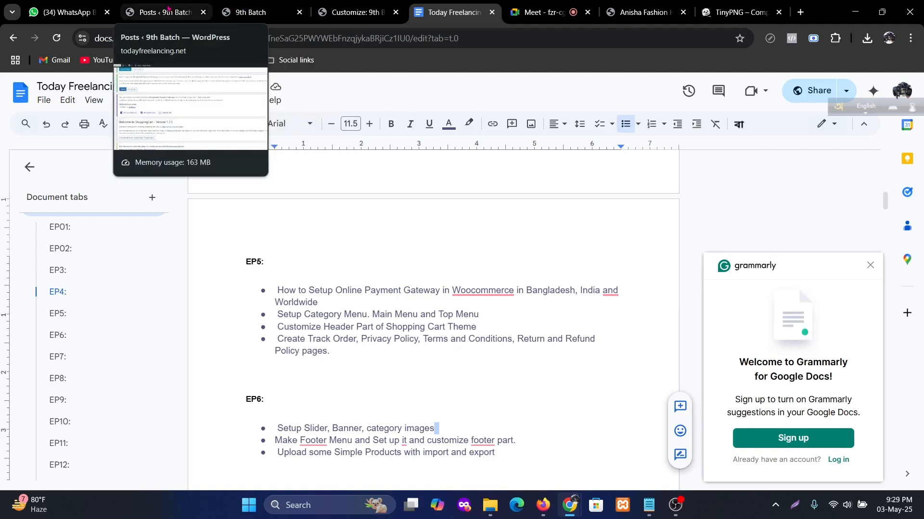
# - Create a new navigation menu named Footer Menu in the 9th Batch WordPress admin
pyautogui.click(163, 12)
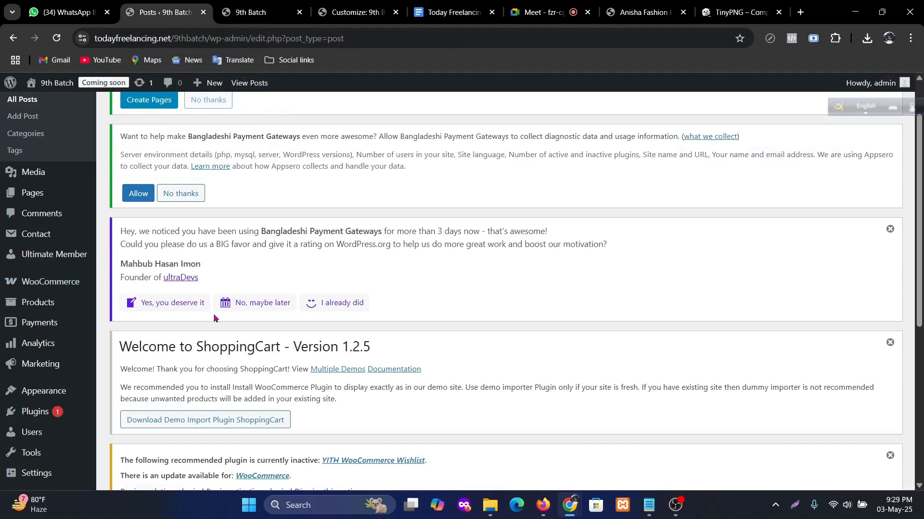
pyautogui.moveTo(68, 394)
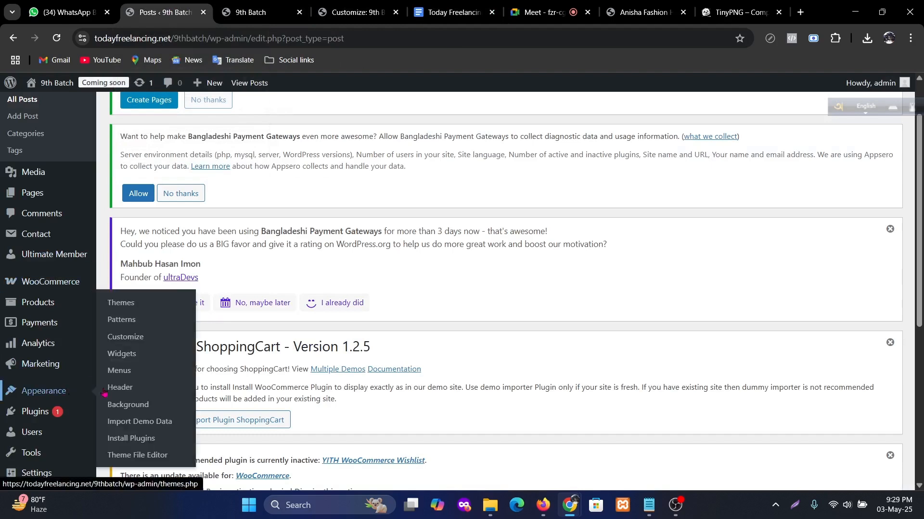
pyautogui.click(119, 371)
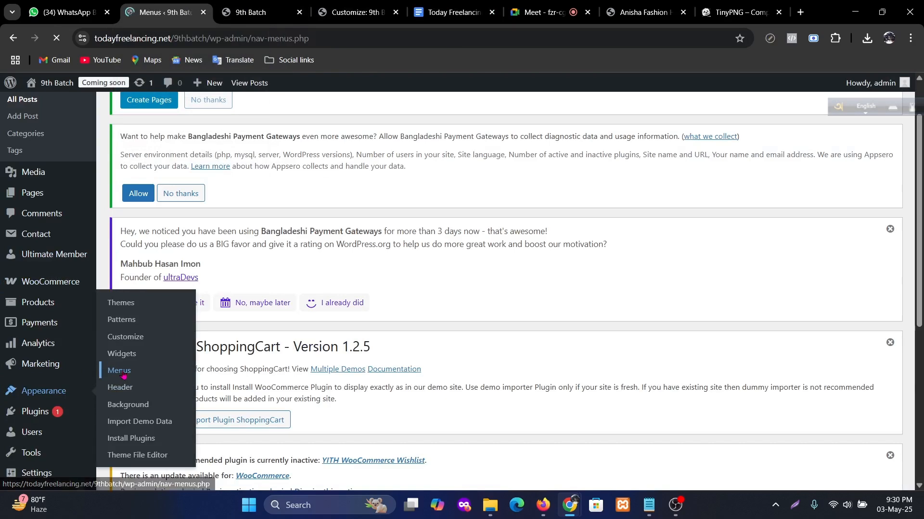
pyautogui.scroll(-8, 426, 330)
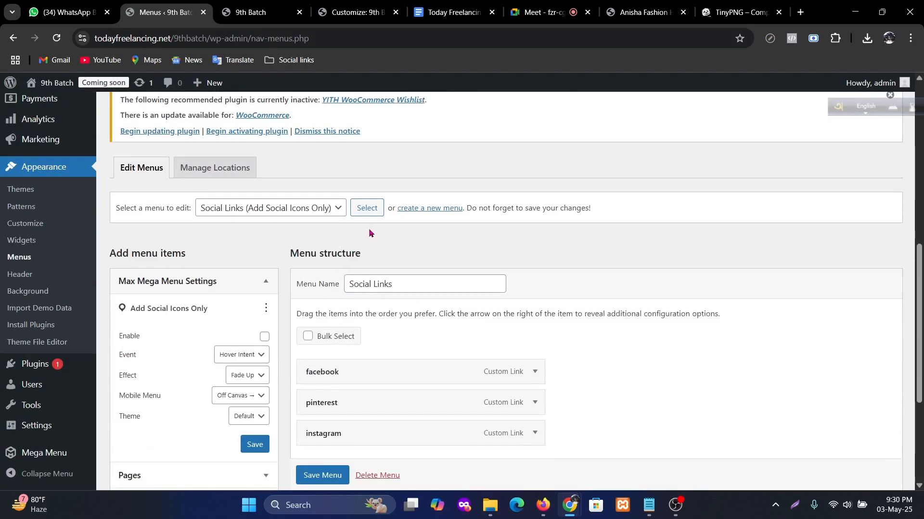
pyautogui.click(426, 208)
pyautogui.scroll(-6, 465, 221)
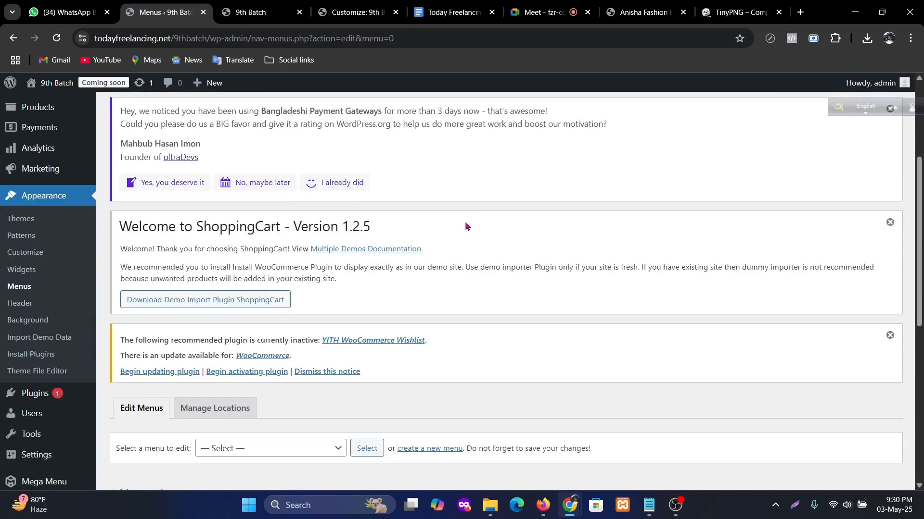
pyautogui.click(379, 343)
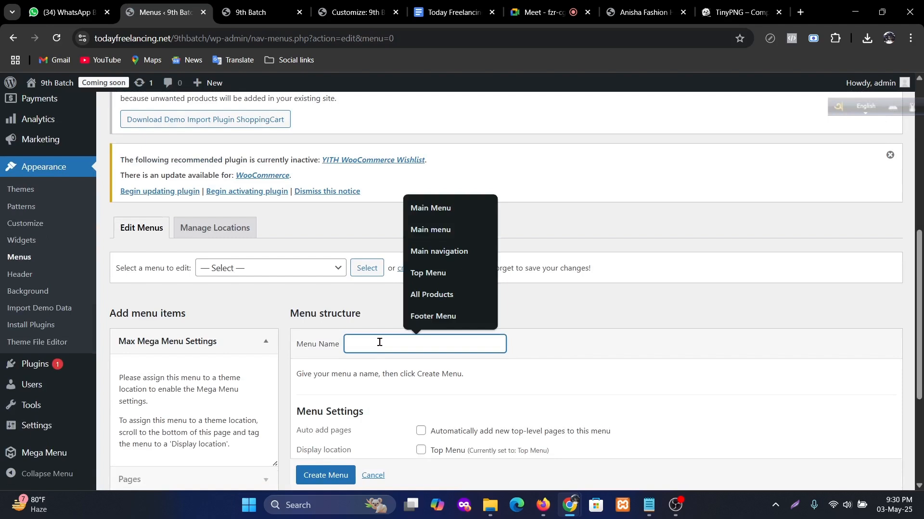
pyautogui.write('Footer Menu')
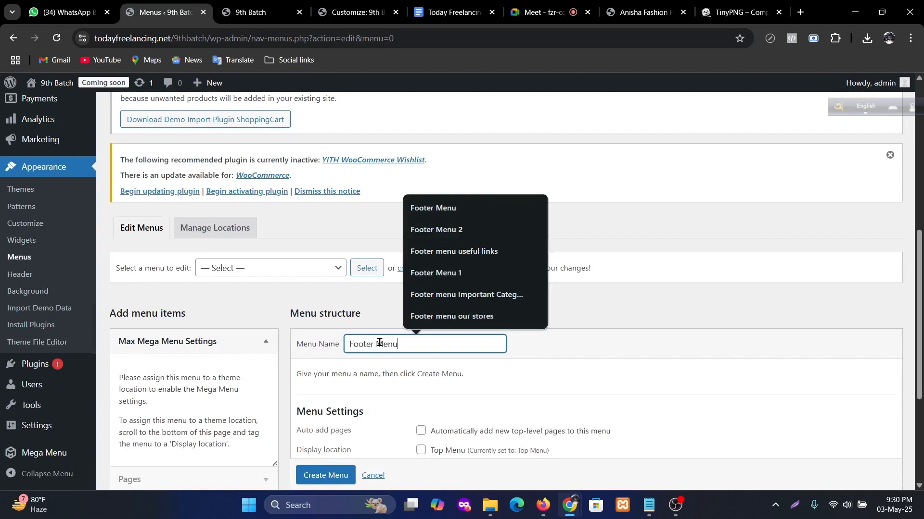
pyautogui.click(331, 475)
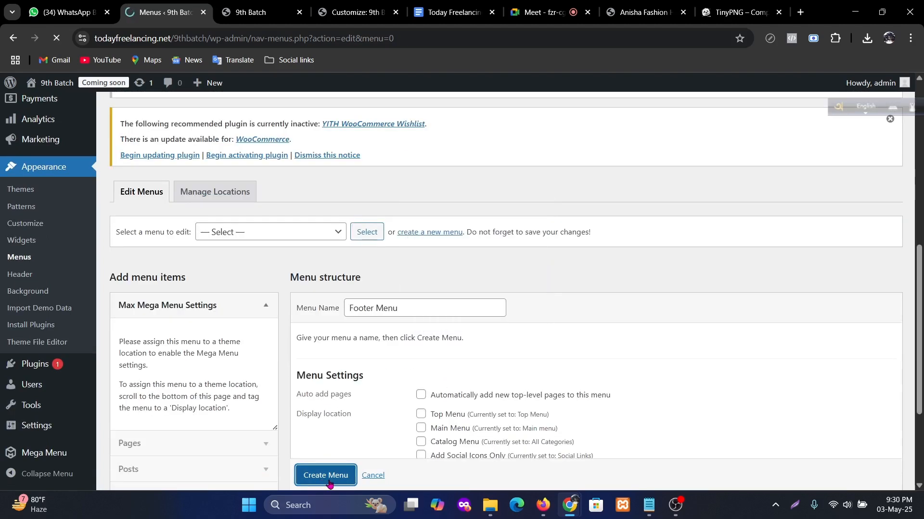
# - Add the Privacy Policy and Track your order pages to the Footer Menu
pyautogui.scroll(-10, 582, 365)
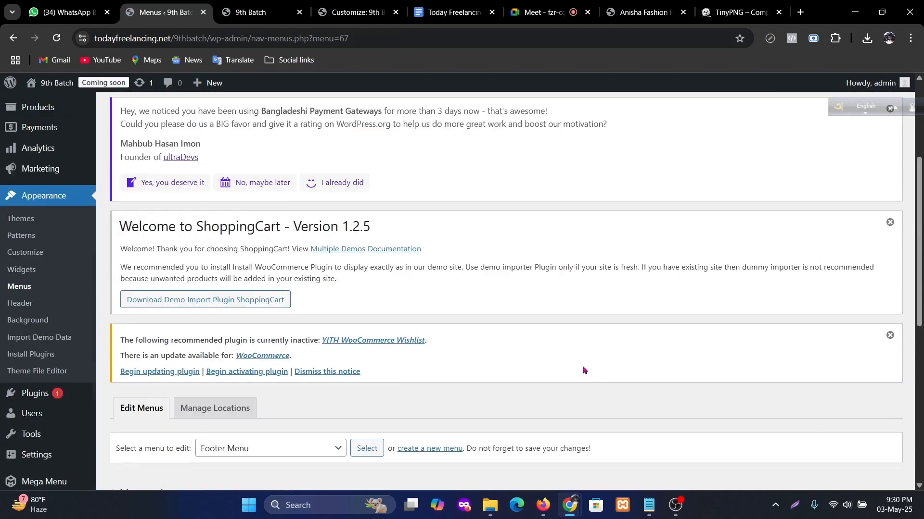
pyautogui.scroll(-2, 322, 287)
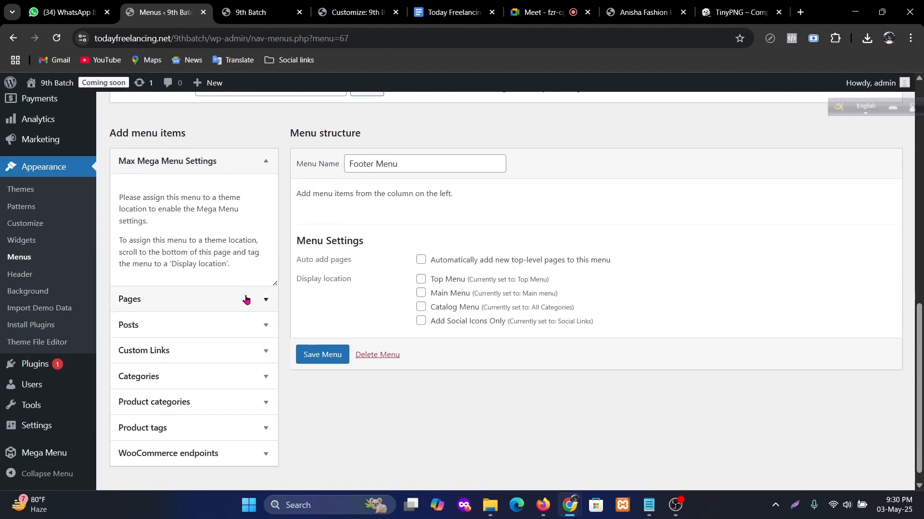
pyautogui.click(266, 304)
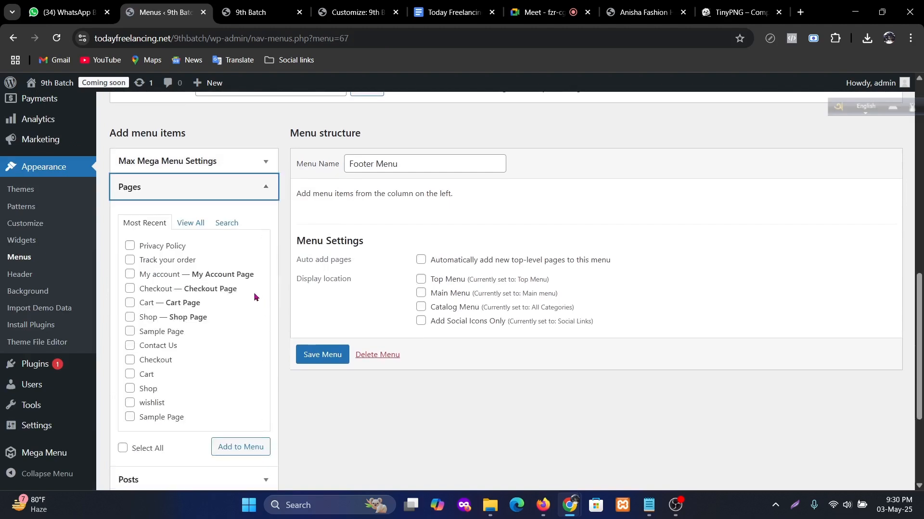
pyautogui.click(130, 245)
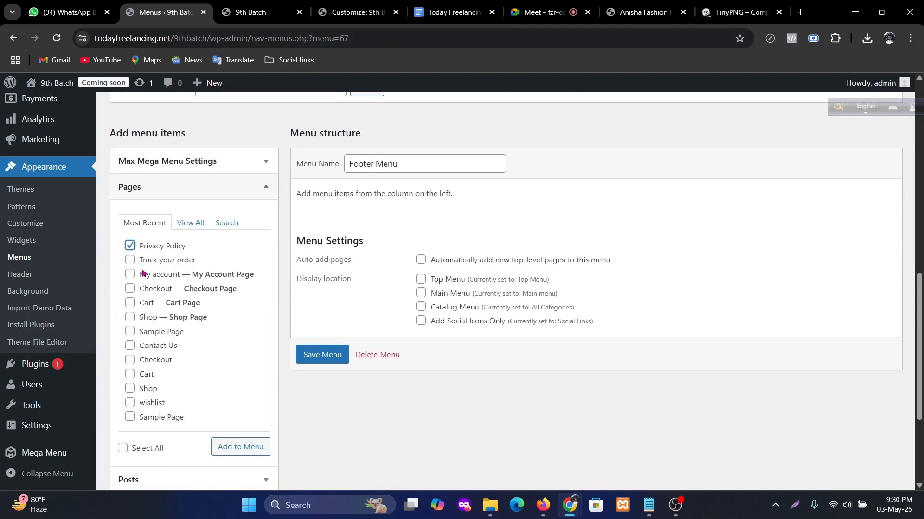
pyautogui.click(130, 260)
pyautogui.scroll(-2, 213, 288)
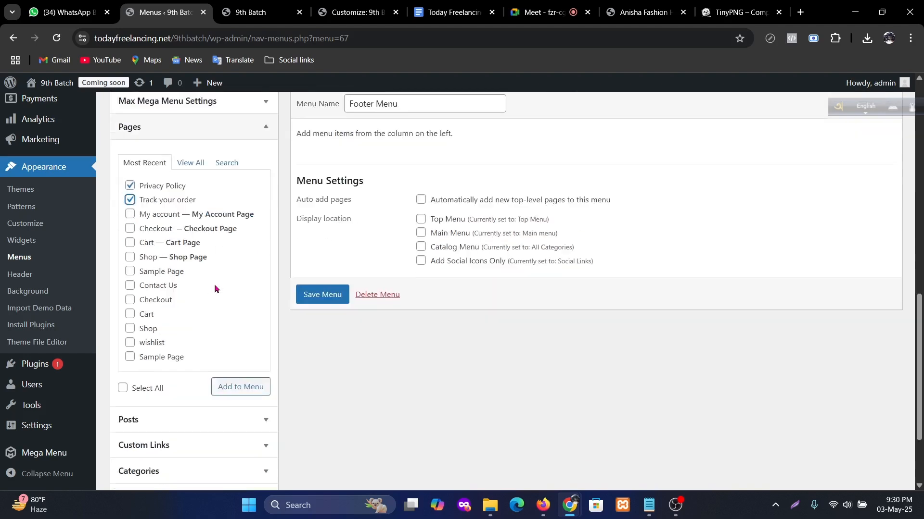
pyautogui.scroll(2, 215, 289)
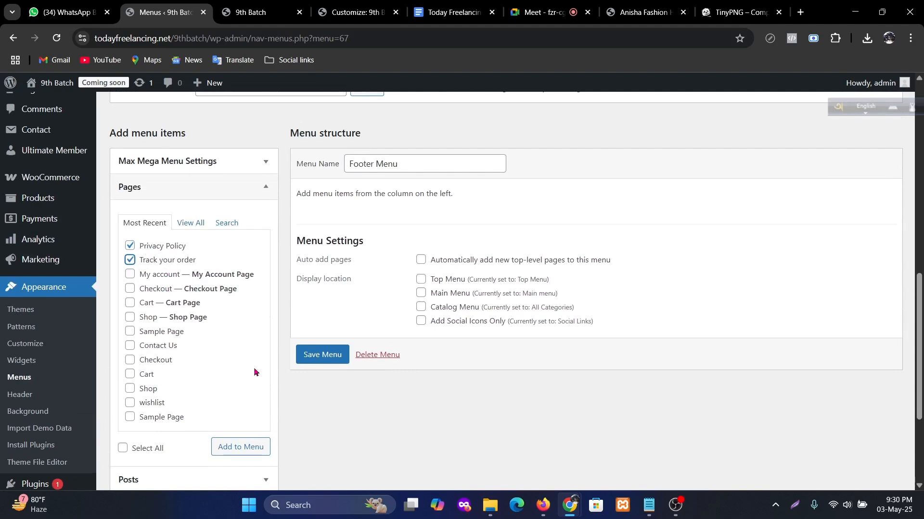
pyautogui.click(247, 448)
# - Add a custom link named Terms and Conditions with the URL # to the Footer Menu
pyautogui.scroll(-3, 239, 337)
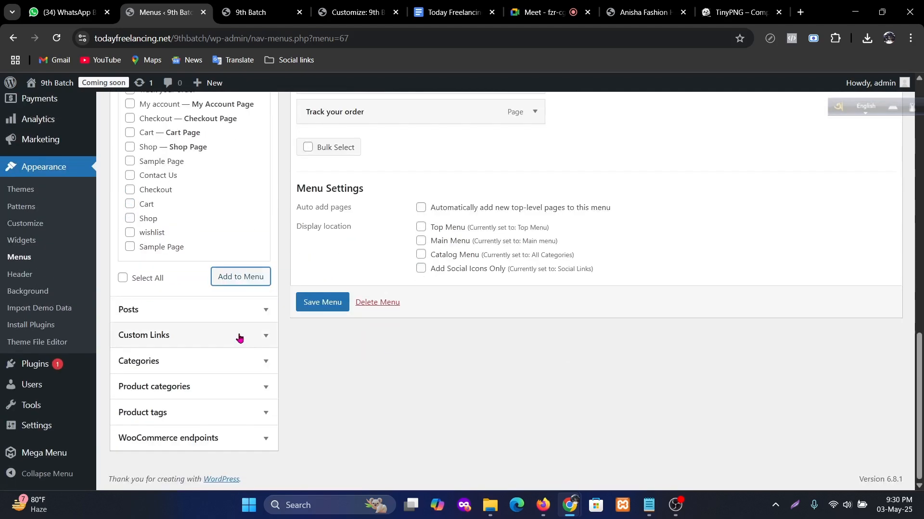
pyautogui.click(232, 336)
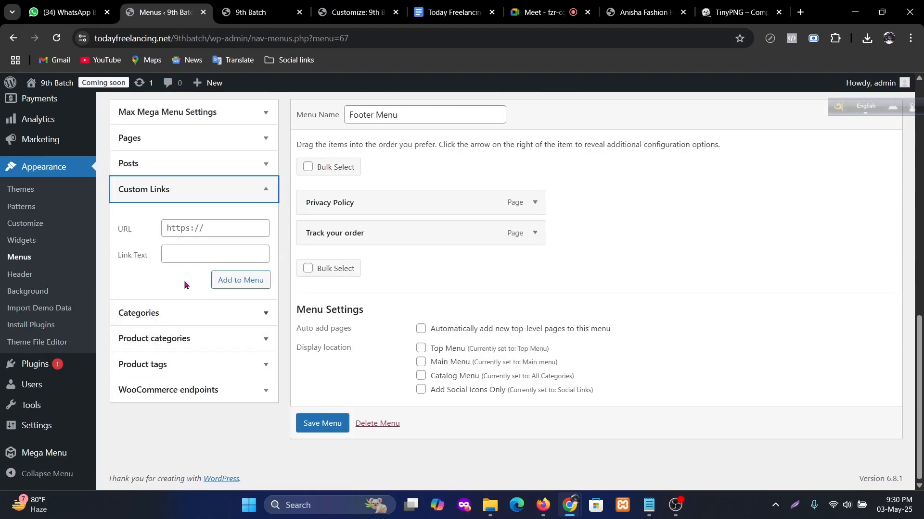
pyautogui.click(189, 256)
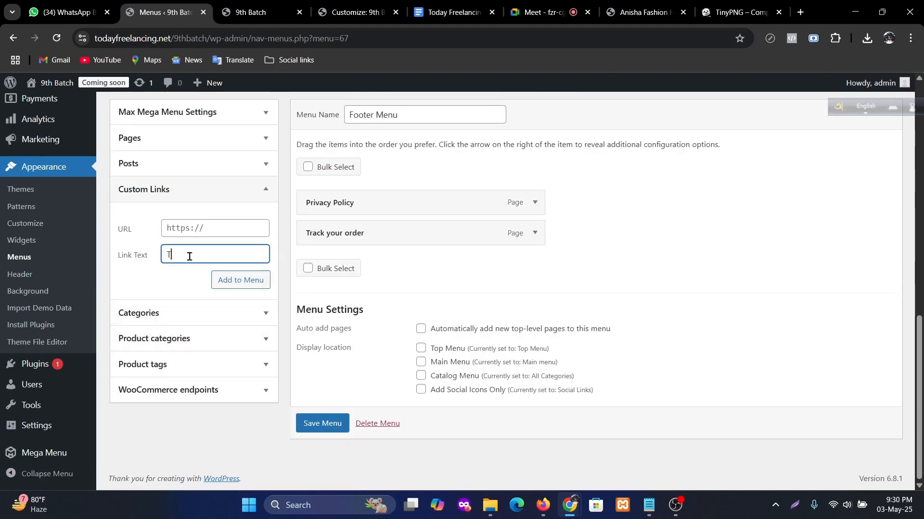
pyautogui.write('Ter')
pyautogui.press('BackSpace')
pyautogui.press('BackSpace')
pyautogui.press('BackSpace')
pyautogui.write('ams')
pyautogui.press('BackSpace')
pyautogui.press('BackSpace')
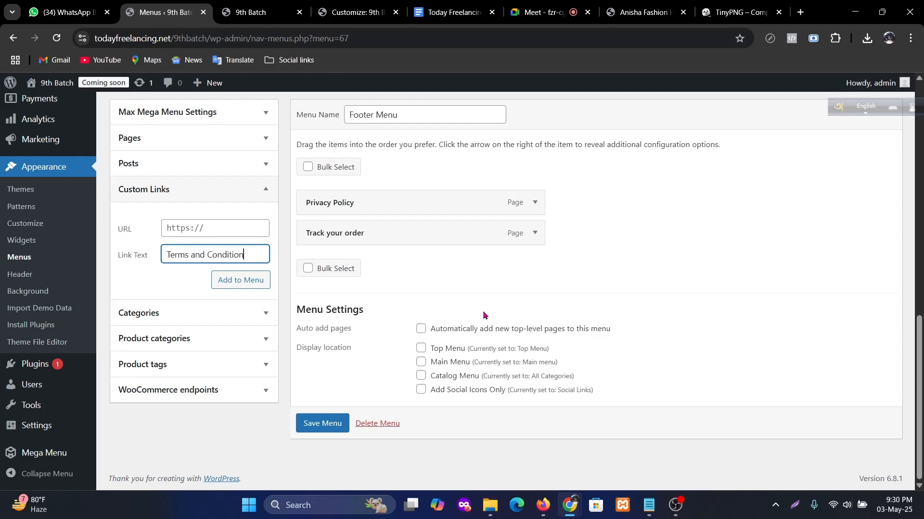
pyautogui.click(230, 228)
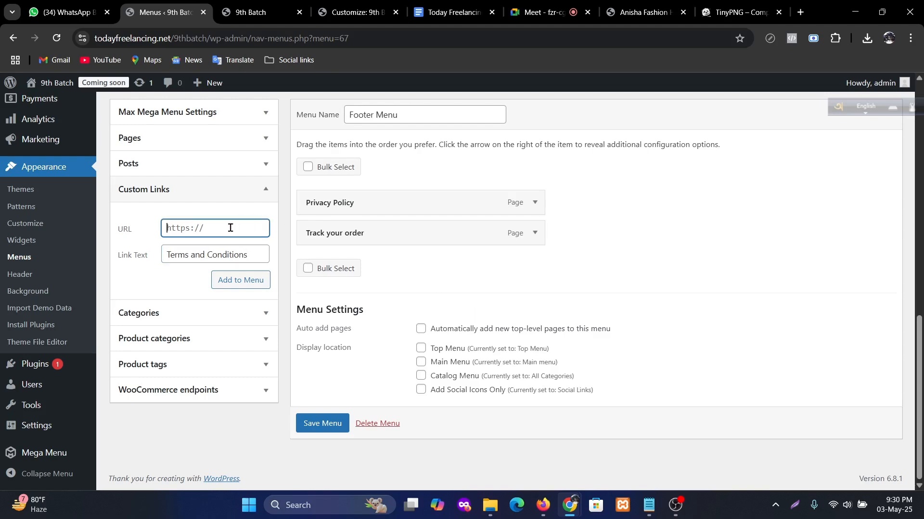
pyautogui.write('#')
pyautogui.click(240, 281)
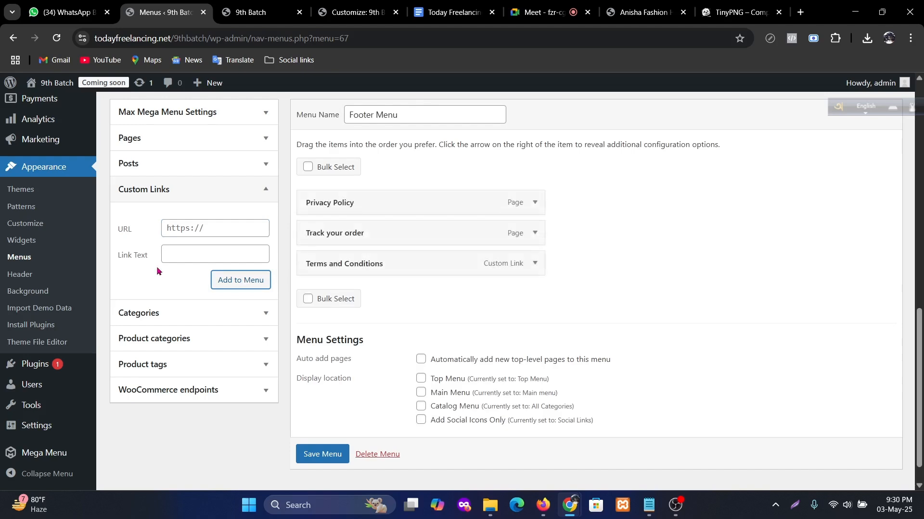
# - Add a custom link named Refund and Return Policy with the URL # to the Footer Menu
pyautogui.click(200, 254)
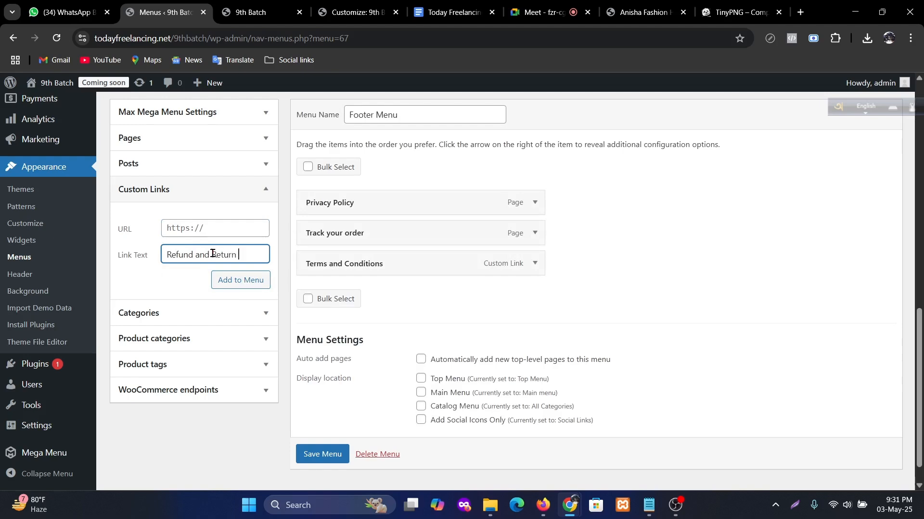
pyautogui.write('Refund and Return Policy')
pyautogui.tripleClick(182, 224)
pyautogui.write('#')
pyautogui.click(226, 282)
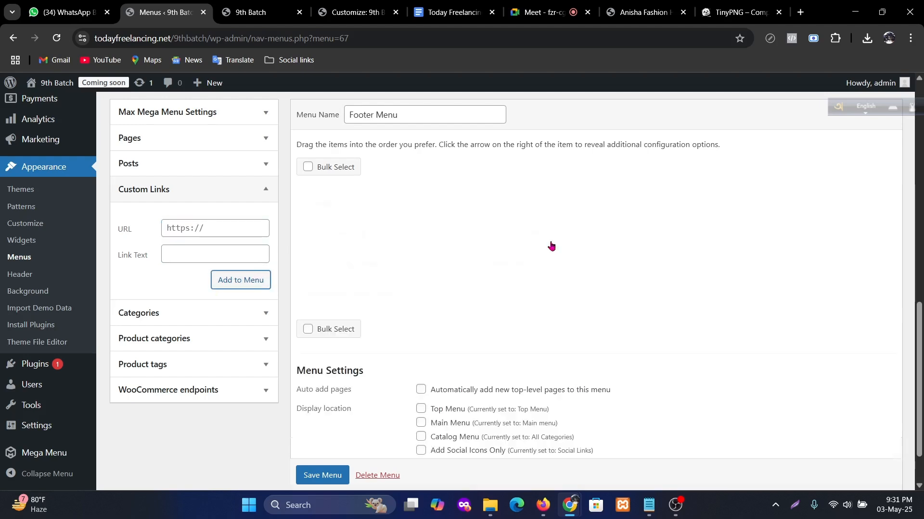
# - Save the Footer Menu and check the footer section of the 9th Batch homepage
pyautogui.scroll(-1, 319, 482)
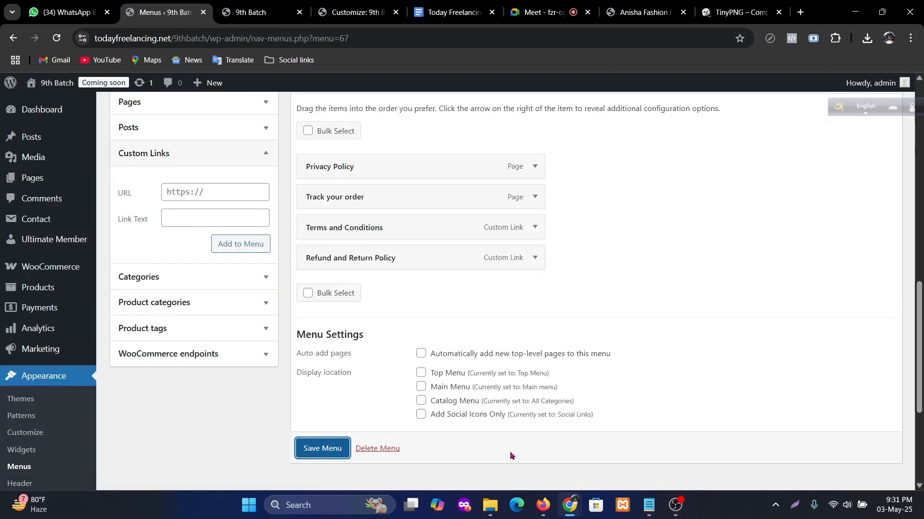
pyautogui.click(318, 447)
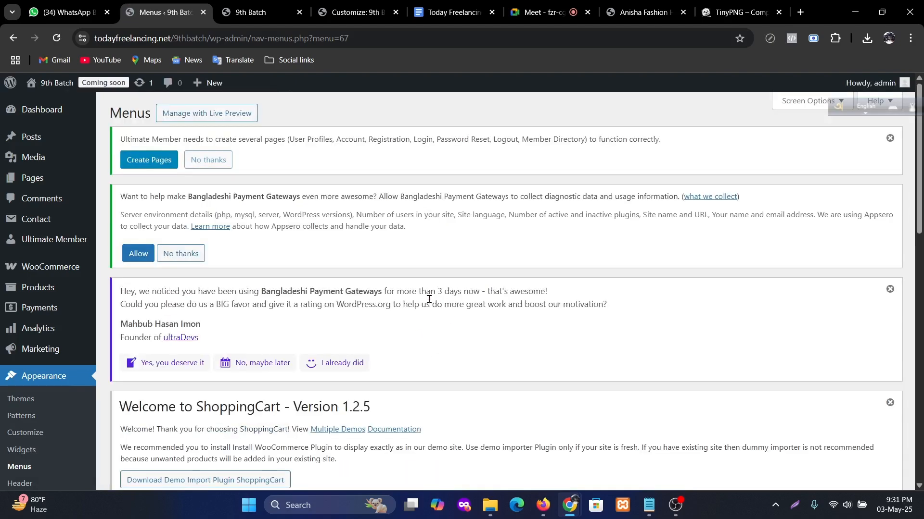
pyautogui.scroll(-5, 433, 308)
pyautogui.scroll(4, 431, 306)
pyautogui.click(245, 14)
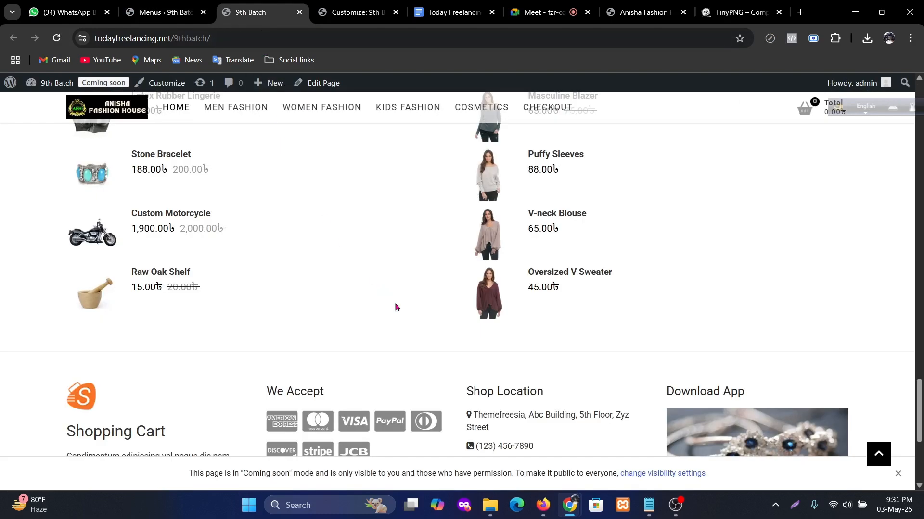
pyautogui.scroll(-1, 395, 305)
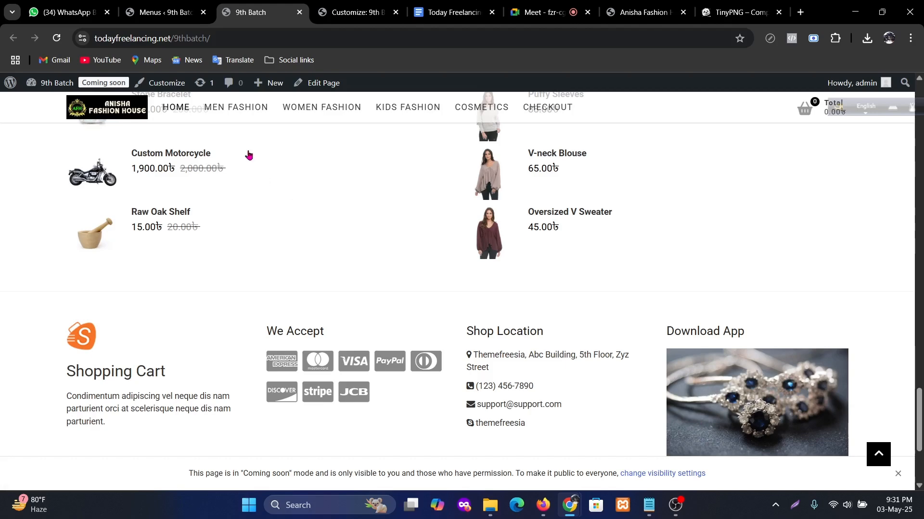
# - In the site customizer, delete the Download App image widget and the image widget beneath it from Footer Column 4
pyautogui.click(356, 12)
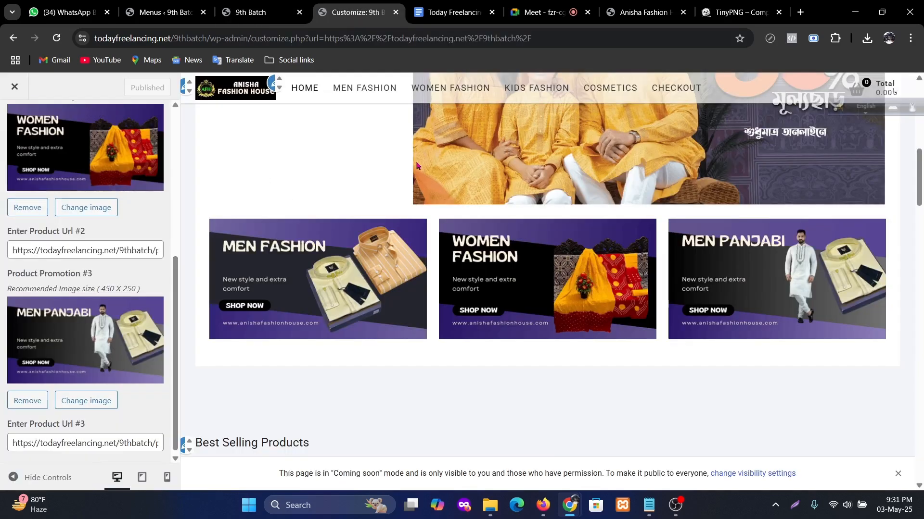
pyautogui.scroll(-8, 582, 240)
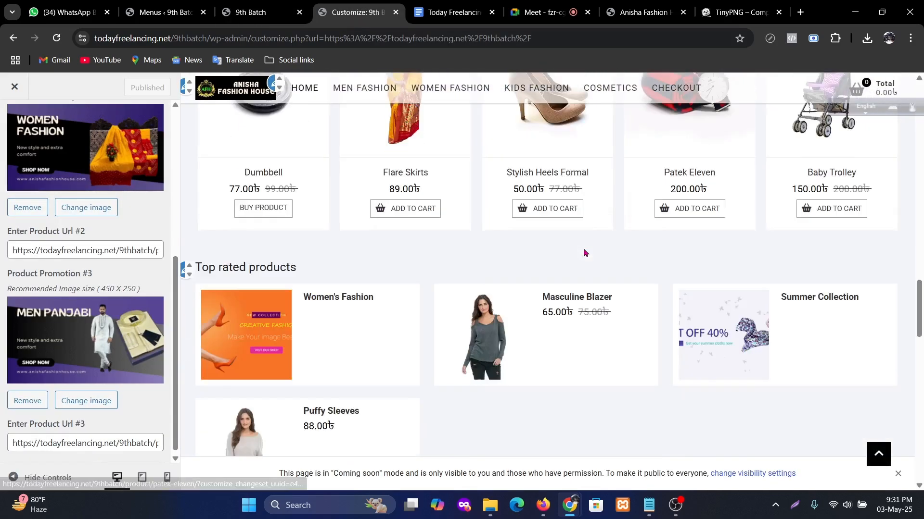
pyautogui.scroll(-10, 581, 242)
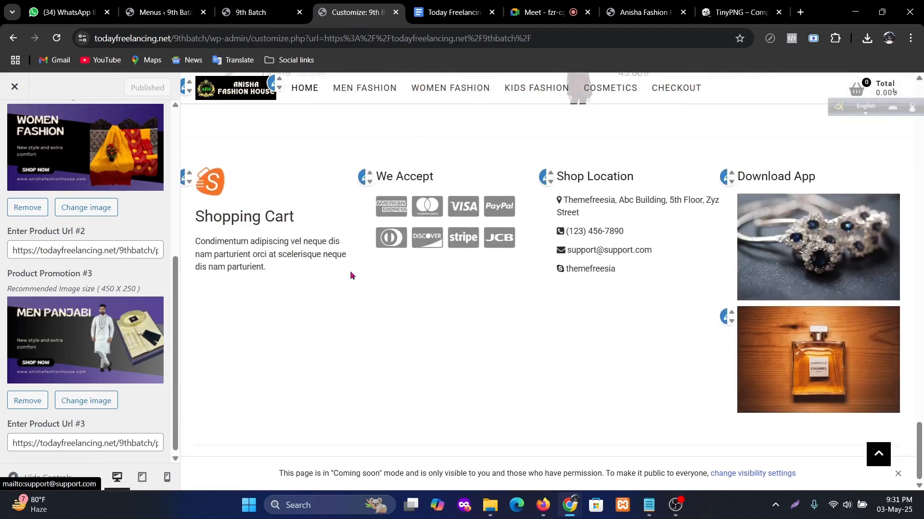
pyautogui.click(725, 177)
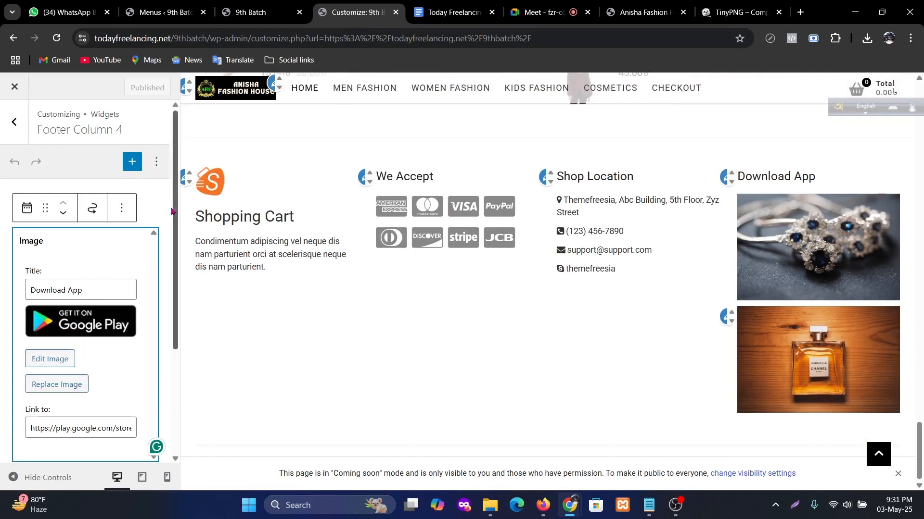
pyautogui.click(112, 217)
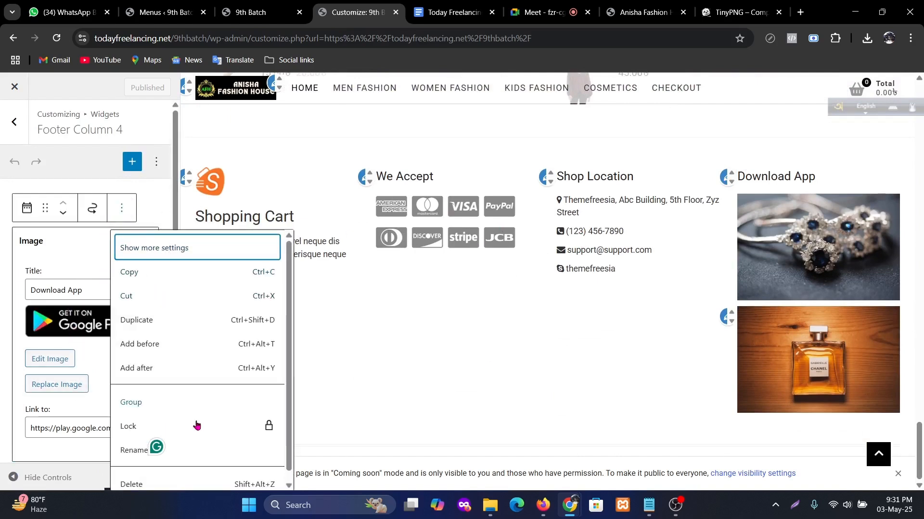
pyautogui.click(149, 484)
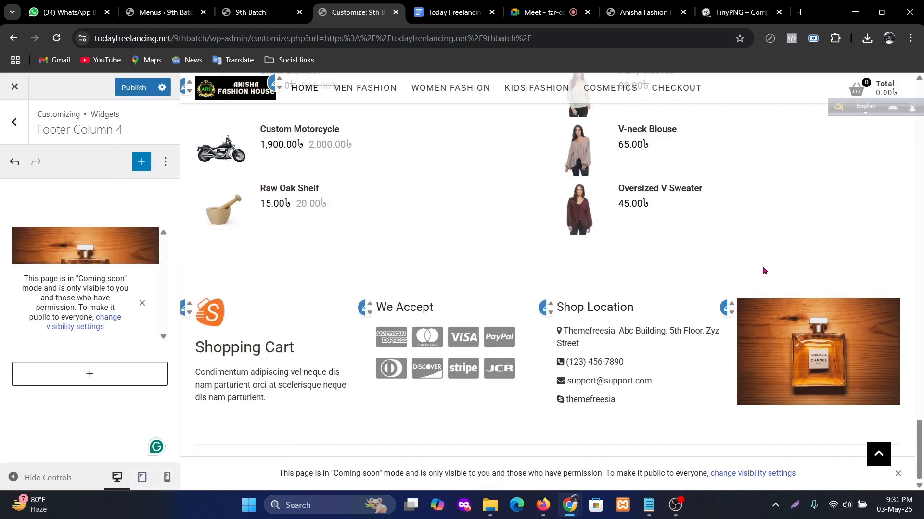
pyautogui.click(727, 308)
pyautogui.click(85, 219)
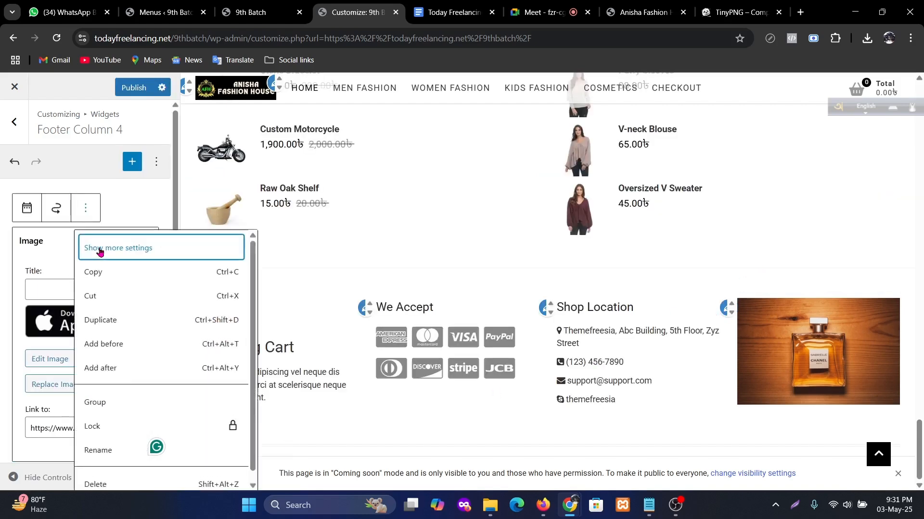
pyautogui.click(108, 472)
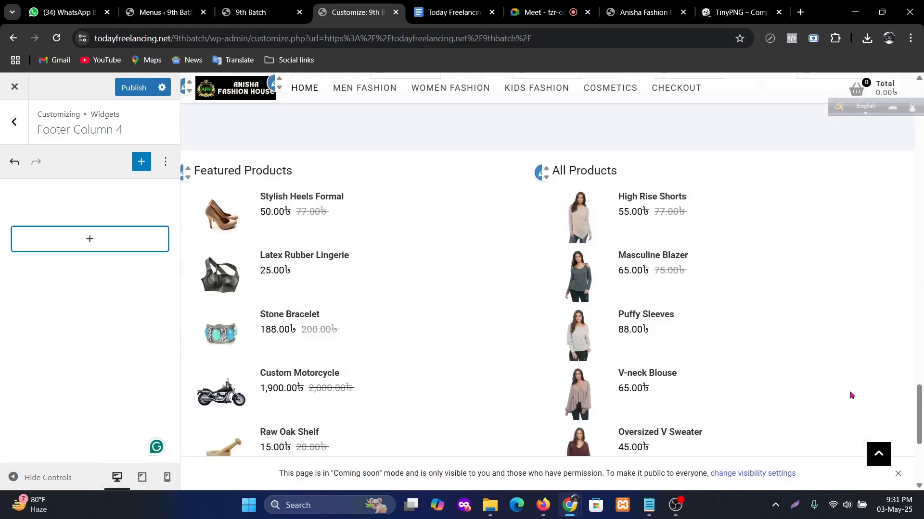
pyautogui.scroll(-5, 829, 367)
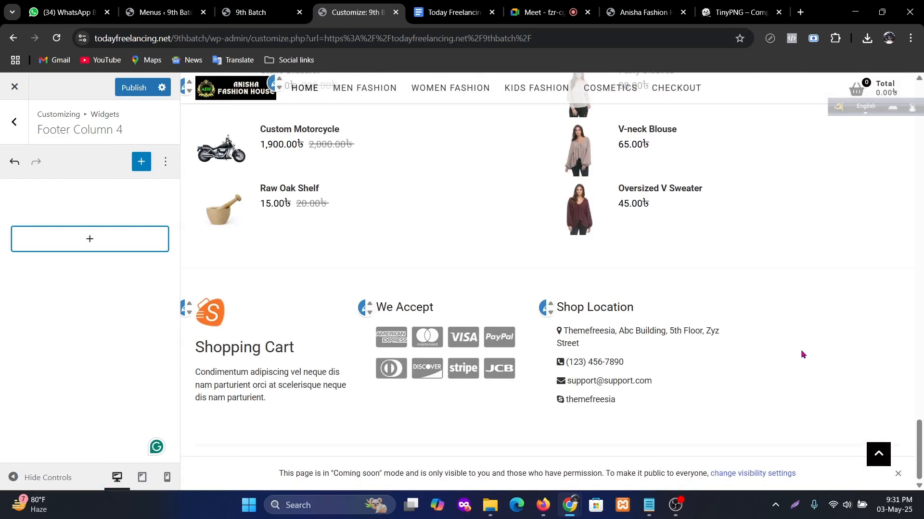
pyautogui.click(98, 240)
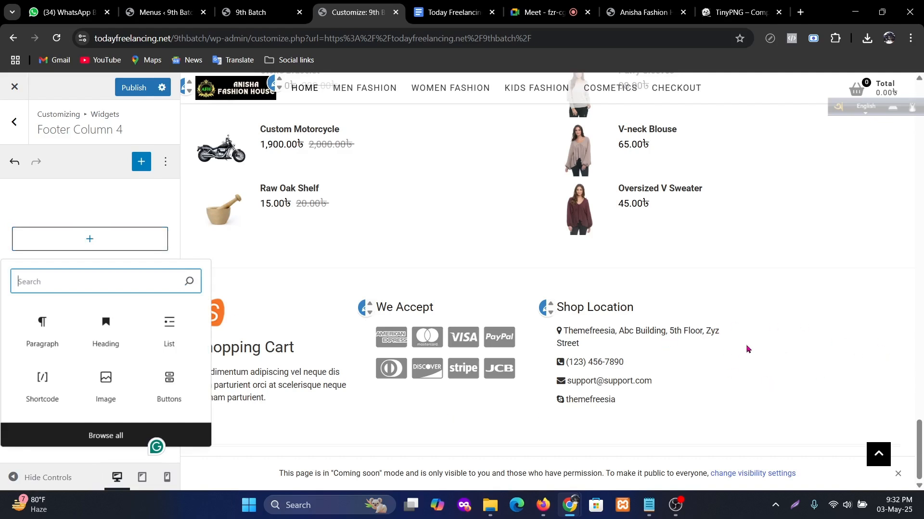
pyautogui.click(775, 309)
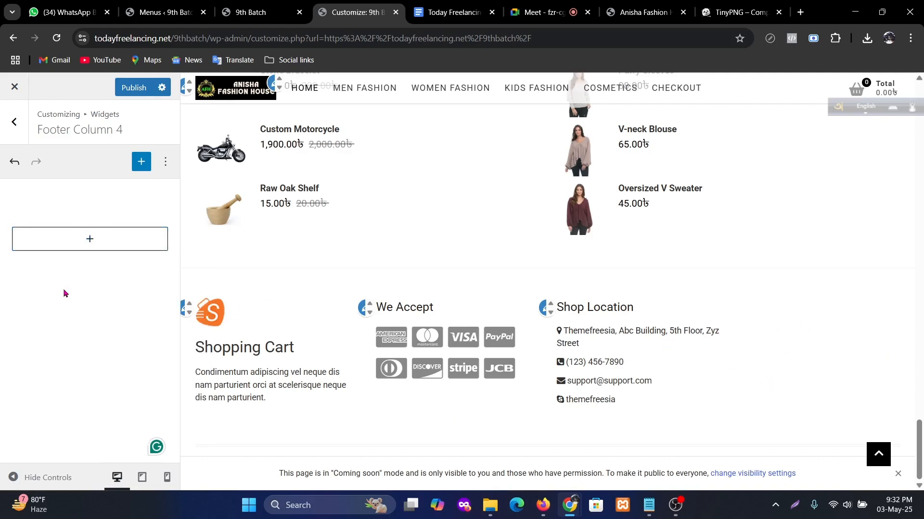
pyautogui.click(15, 126)
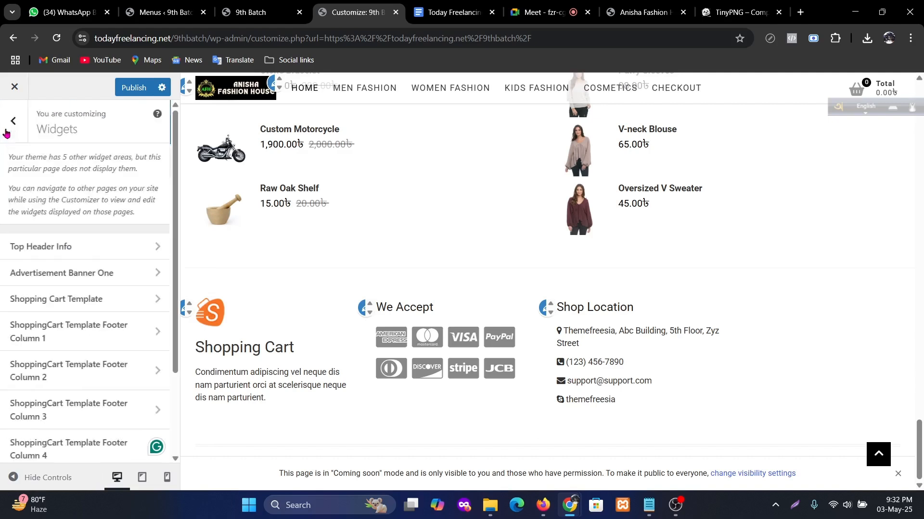
pyautogui.scroll(3, 101, 272)
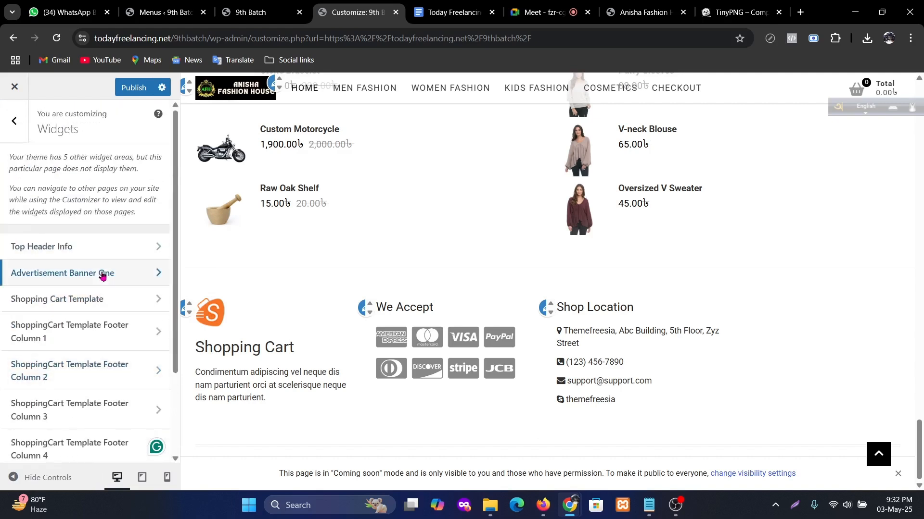
pyautogui.click(14, 120)
pyautogui.scroll(-1, 140, 308)
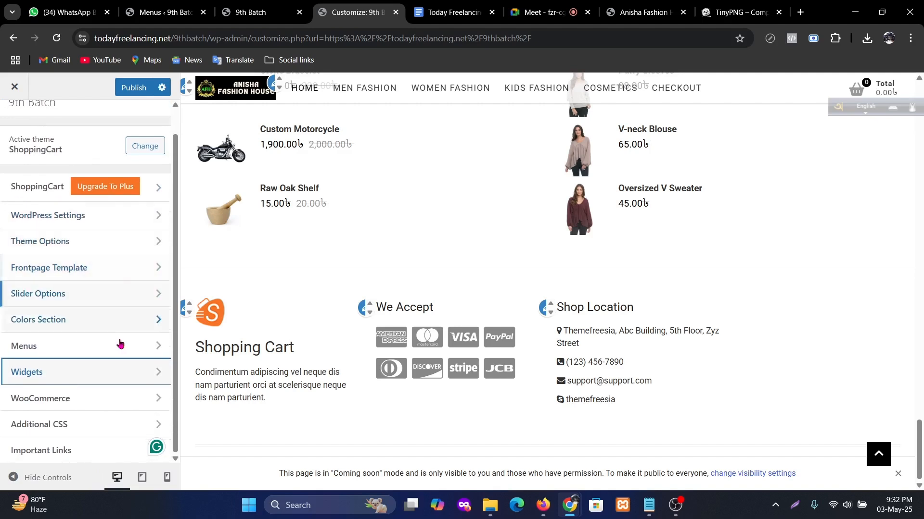
pyautogui.click(107, 374)
pyautogui.scroll(-3, 107, 347)
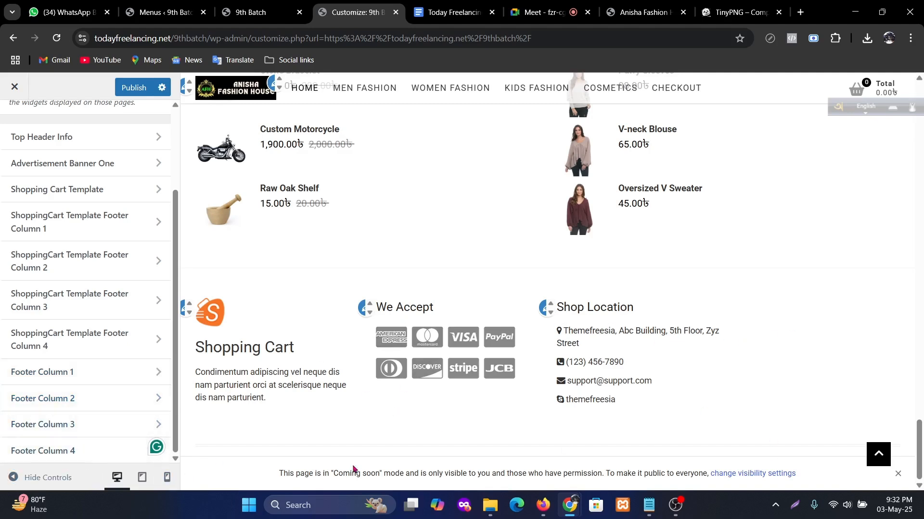
pyautogui.click(45, 450)
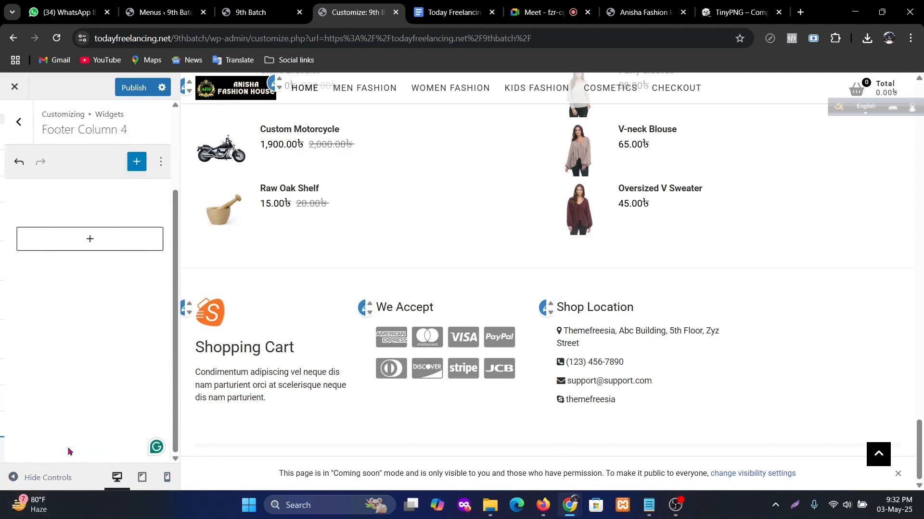
# - Add a Navigation Menu widget titled Important Links to the empty Footer Column 4
pyautogui.click(88, 241)
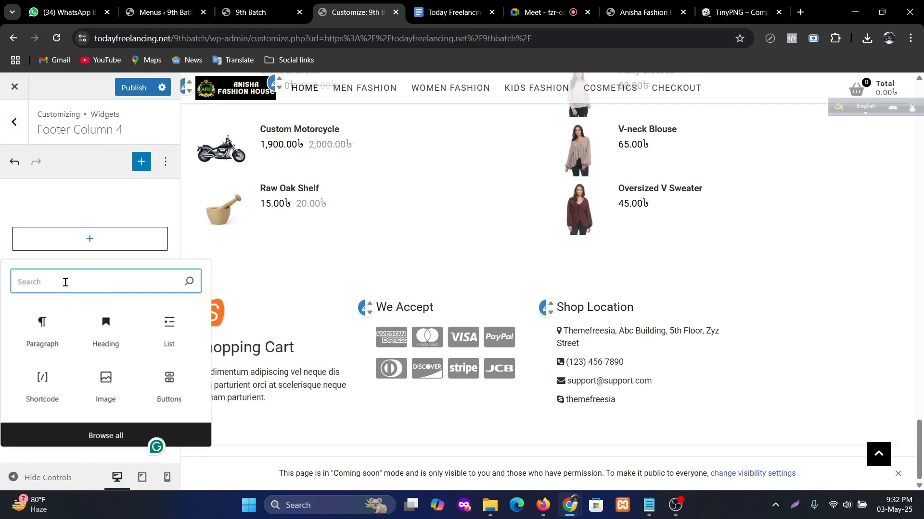
pyautogui.write('navi')
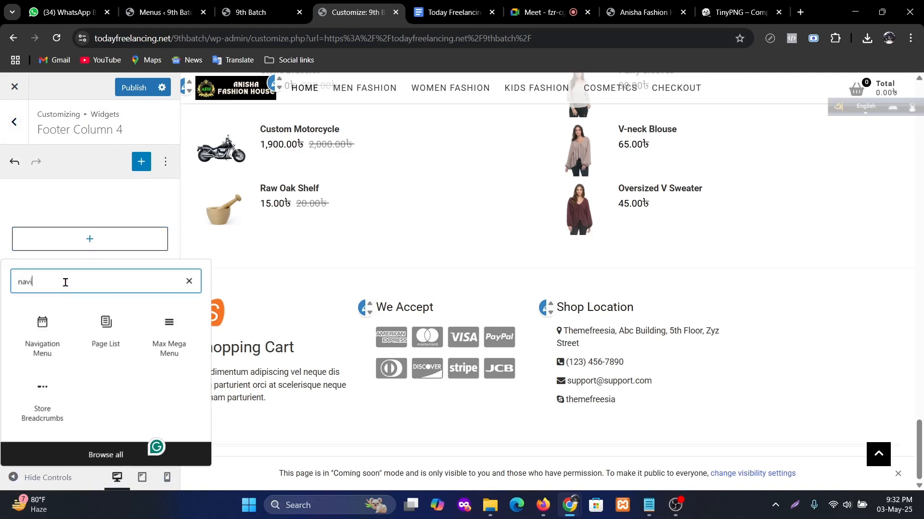
pyautogui.click(39, 332)
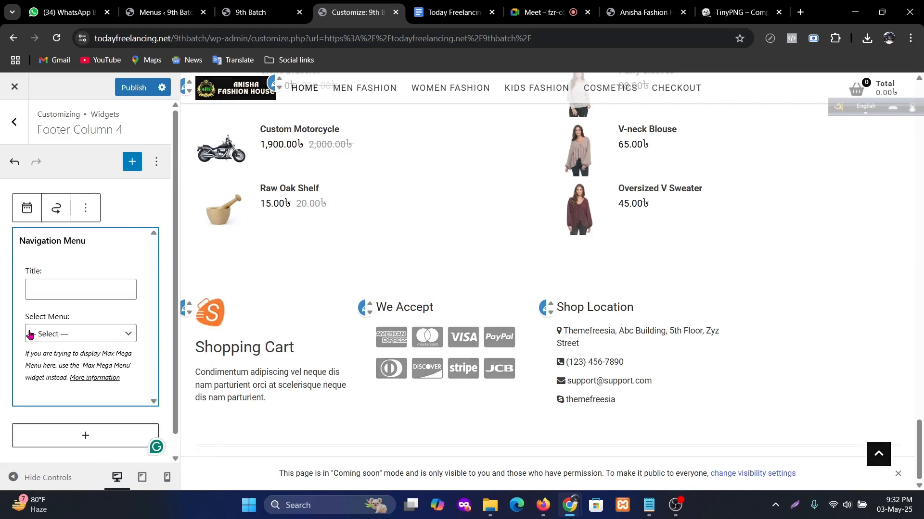
pyautogui.click(91, 290)
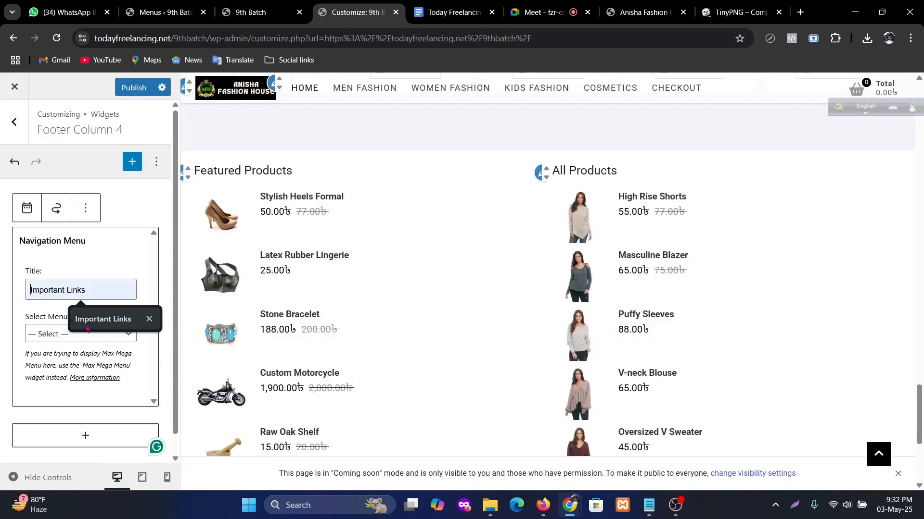
pyautogui.click(151, 327)
pyautogui.scroll(-5, 726, 304)
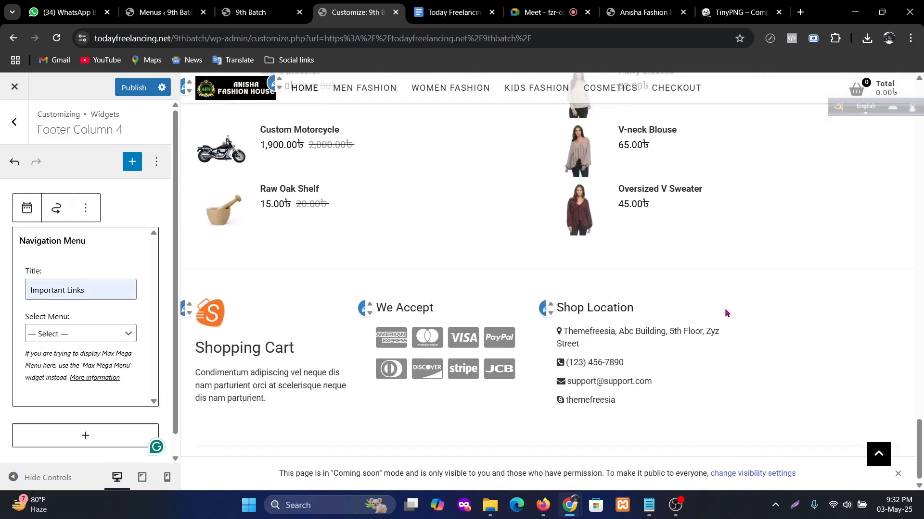
# - Assign the Footer Menu to the Important Links widget and publish the customizer changes
pyautogui.click(77, 336)
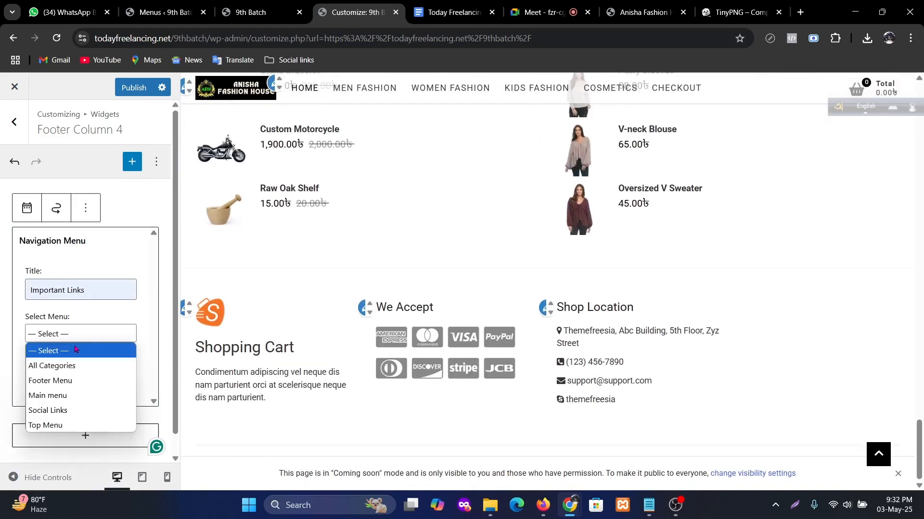
pyautogui.click(62, 381)
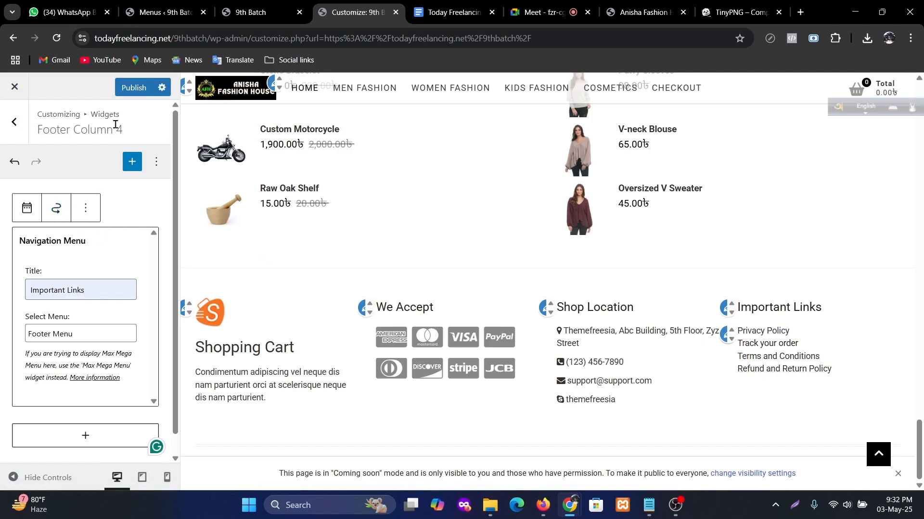
pyautogui.click(134, 88)
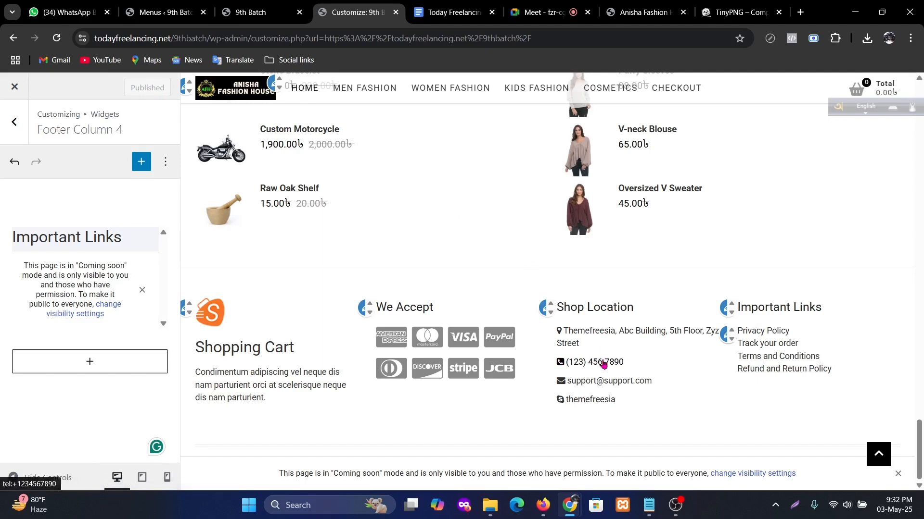
# - Open the Top Header Info text widget in code view and copy its entire HTML contact list
pyautogui.scroll(2, 599, 365)
pyautogui.scroll(15, 301, 231)
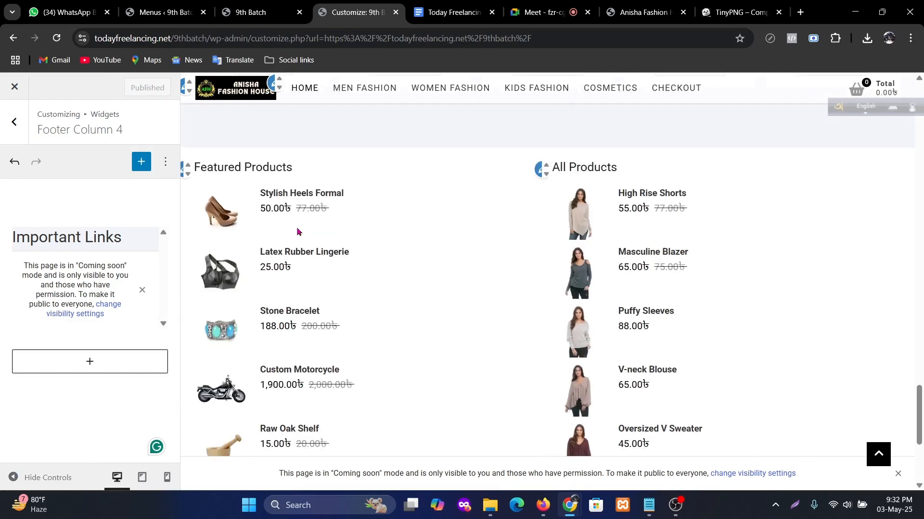
pyautogui.scroll(15, 303, 224)
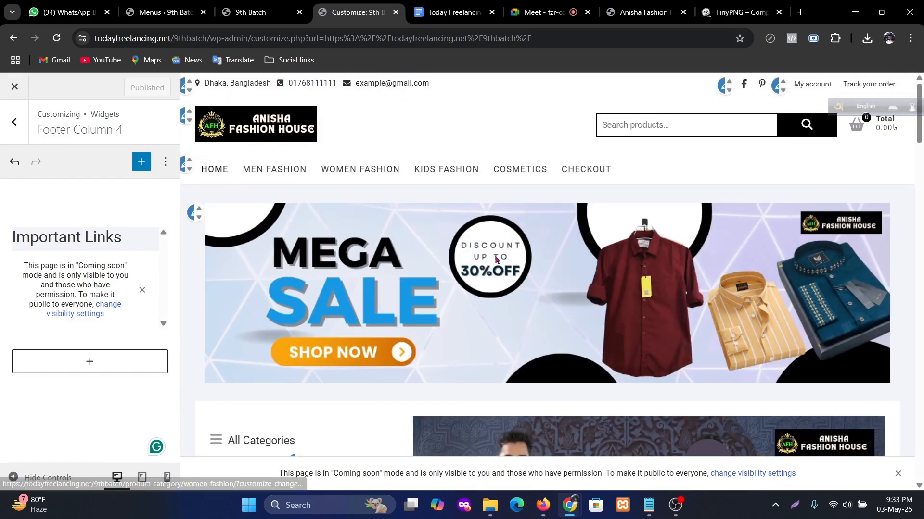
pyautogui.click(184, 89)
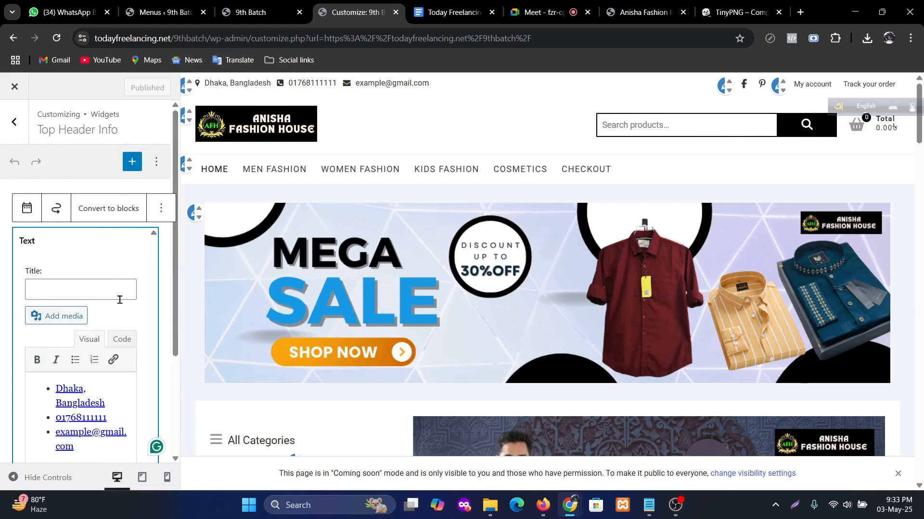
pyautogui.click(126, 341)
pyautogui.scroll(-2, 95, 320)
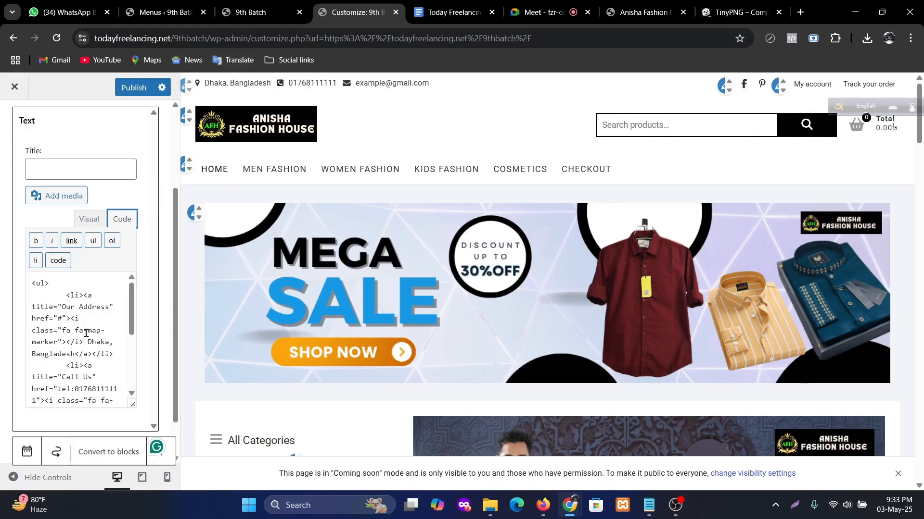
pyautogui.hotkey('ctrl', 'a')
pyautogui.hotkey('ctrl', 'c')
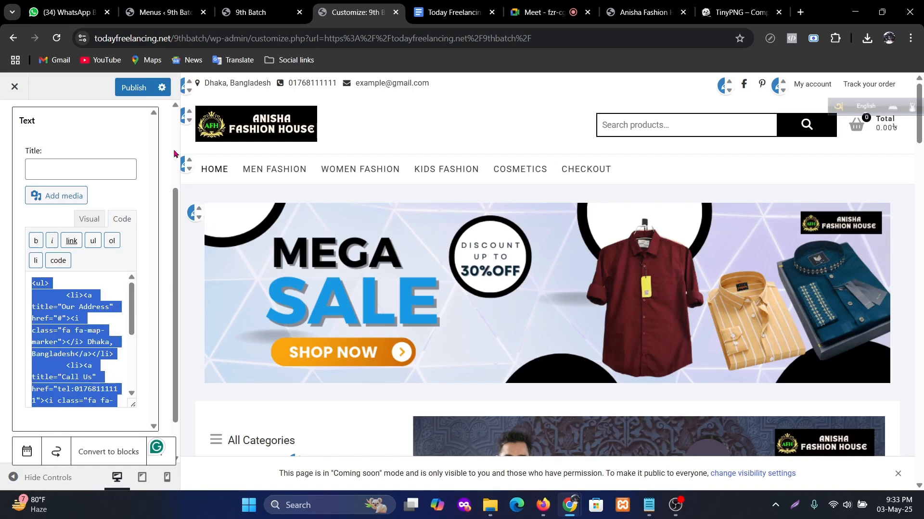
# - Publish the top header changes and replace the footer's Shop Location HTML content with the copied contact list code
pyautogui.click(134, 87)
pyautogui.scroll(-5, 530, 284)
pyautogui.scroll(-15, 530, 284)
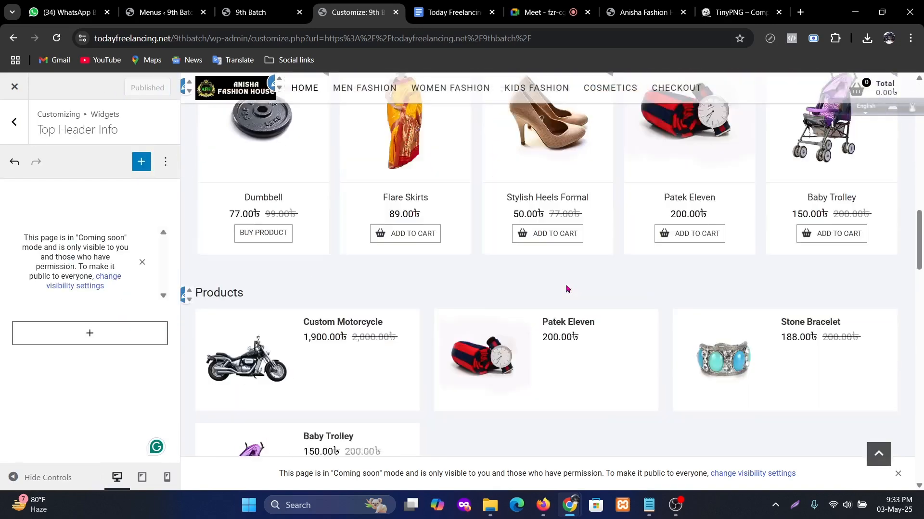
pyautogui.scroll(-1, 557, 326)
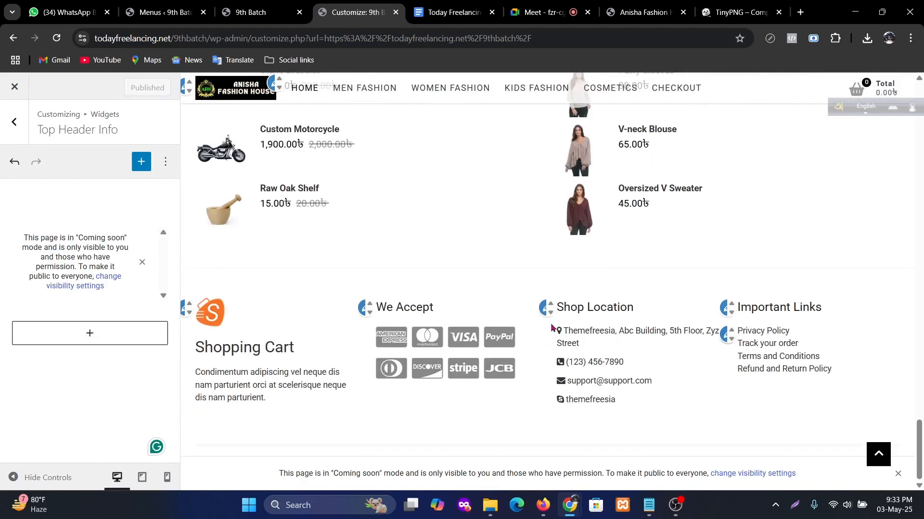
pyautogui.click(545, 311)
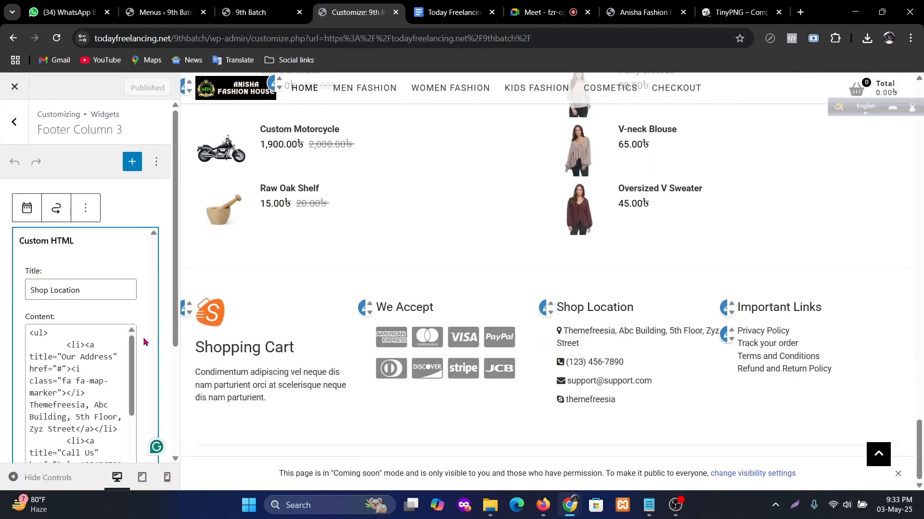
pyautogui.click(82, 356)
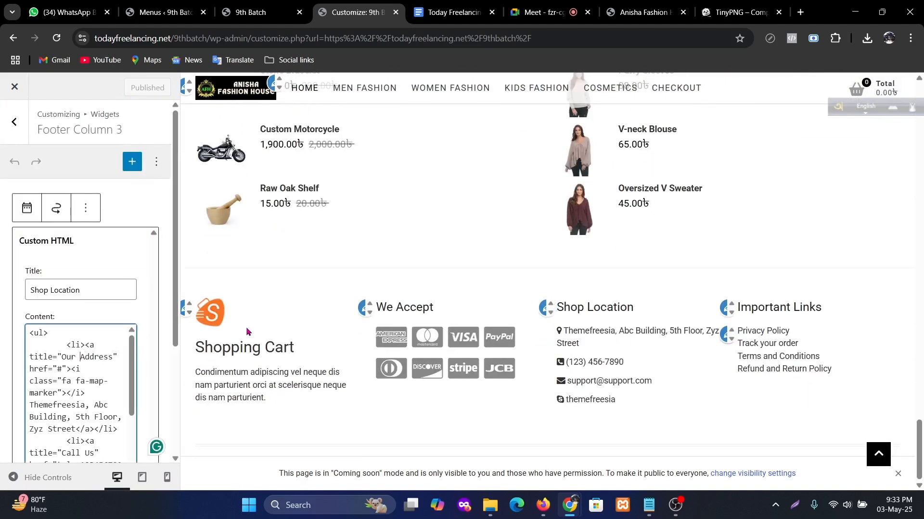
pyautogui.hotkey('ctrl', 'a')
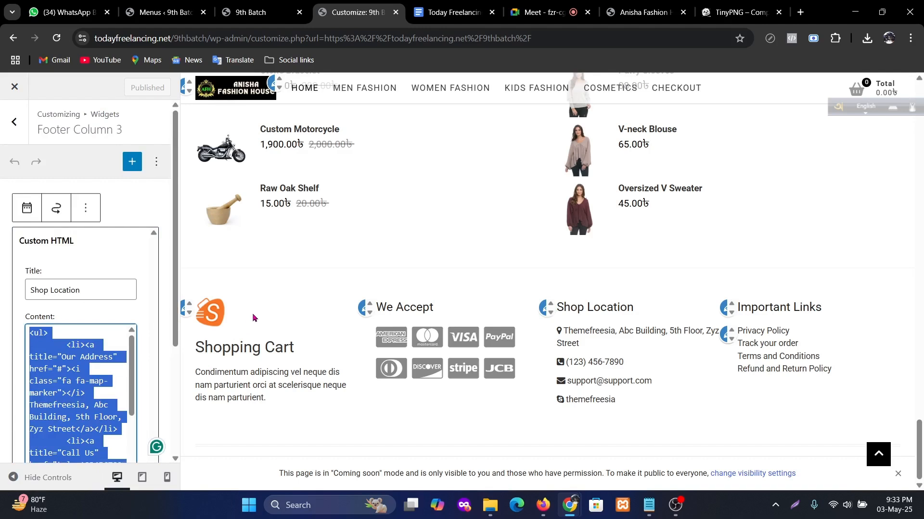
pyautogui.hotkey('ctrl', 'v')
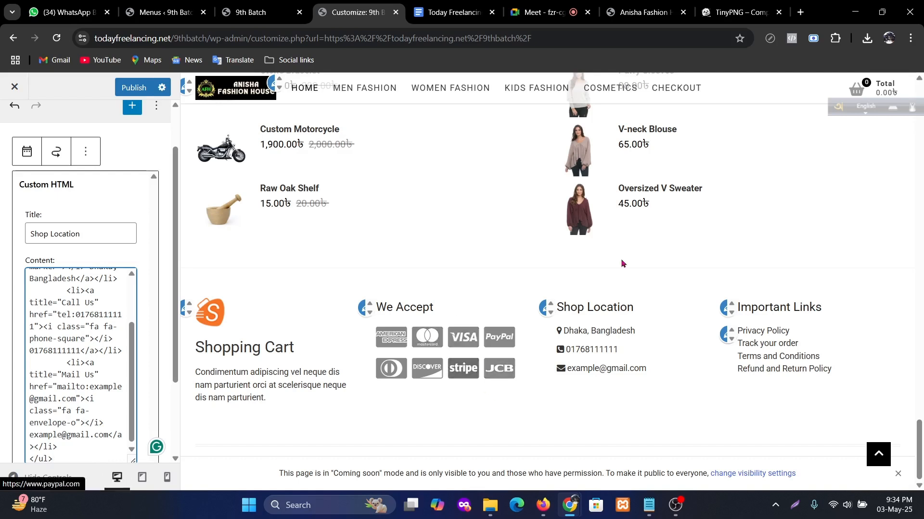
# - Search Google in a new browser tab for "bkash rocket nagad cash on delivery"
pyautogui.click(800, 12)
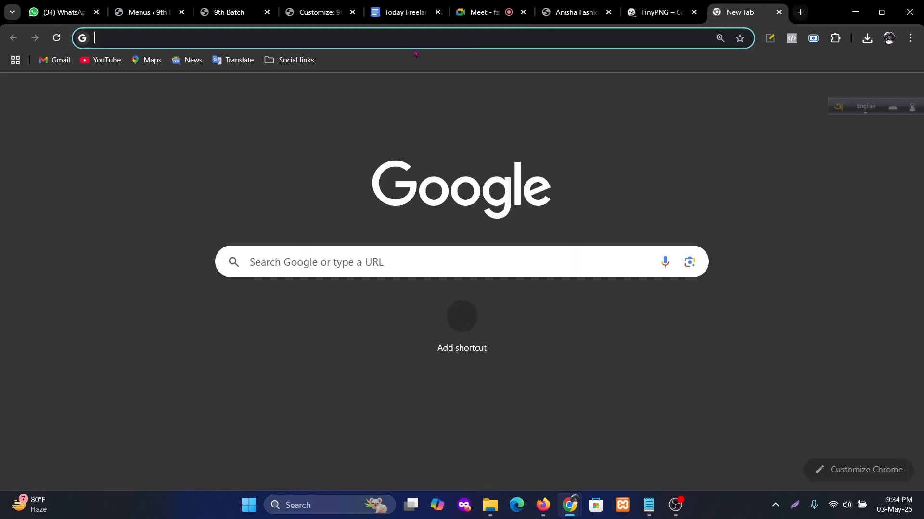
pyautogui.click(370, 41)
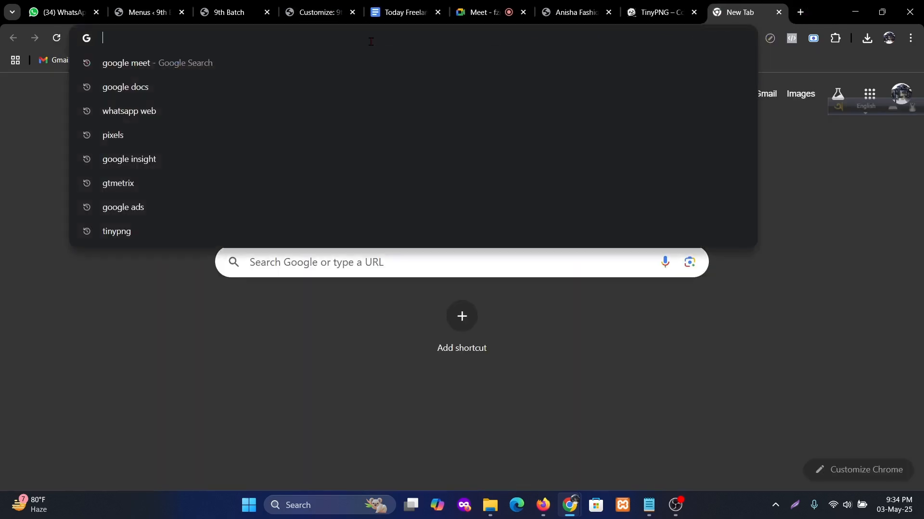
pyautogui.write('bkas')
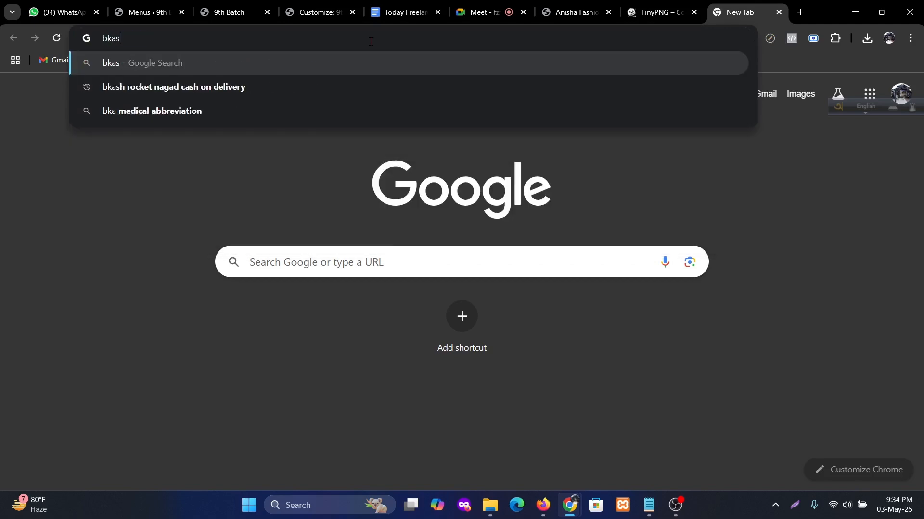
pyautogui.write('h rocke')
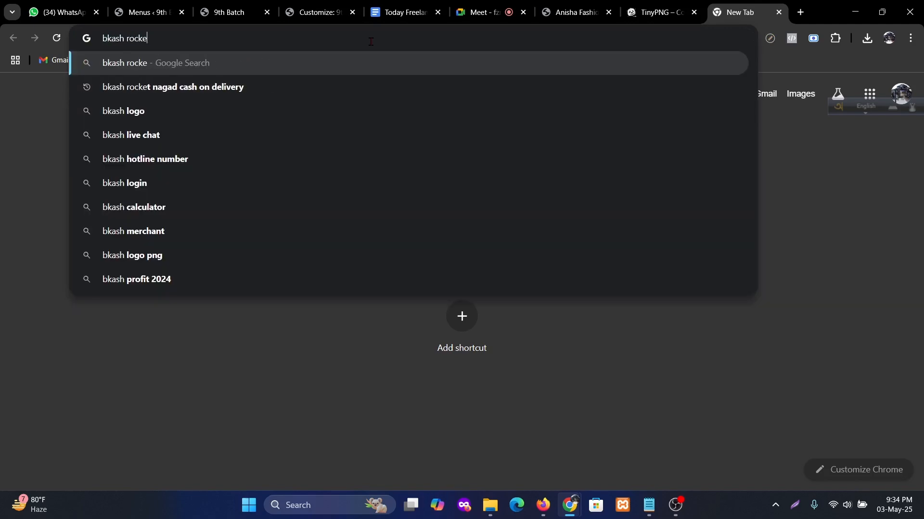
pyautogui.press('Down')
pyautogui.press('Return')
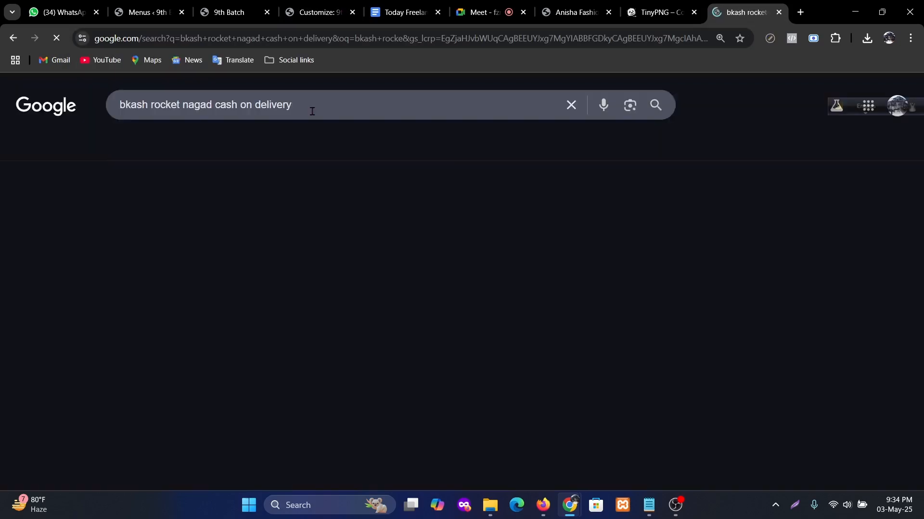
# - Find the bKash, Nagad, Rocket and Cash on Delivery banner among the image results and save it as bkash-nagad-rocket-1.png in the Download folder
pyautogui.click(159, 146)
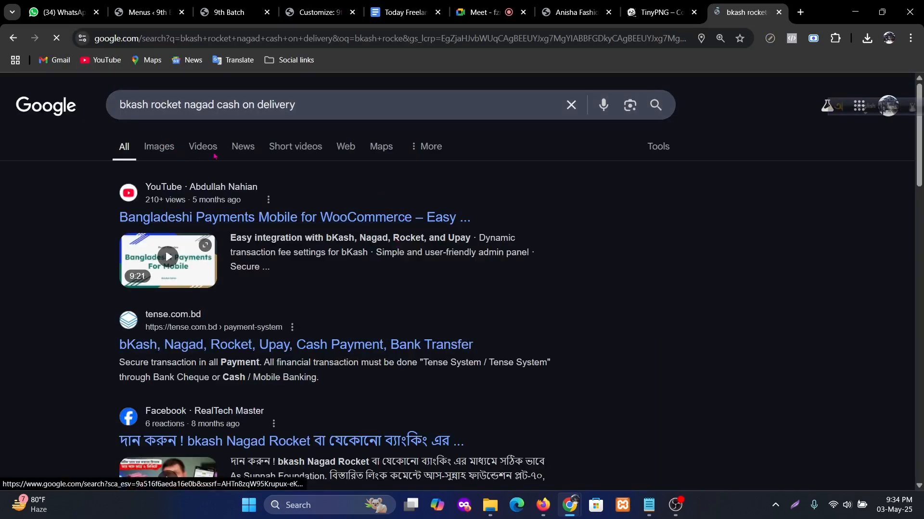
pyautogui.scroll(-8, 466, 256)
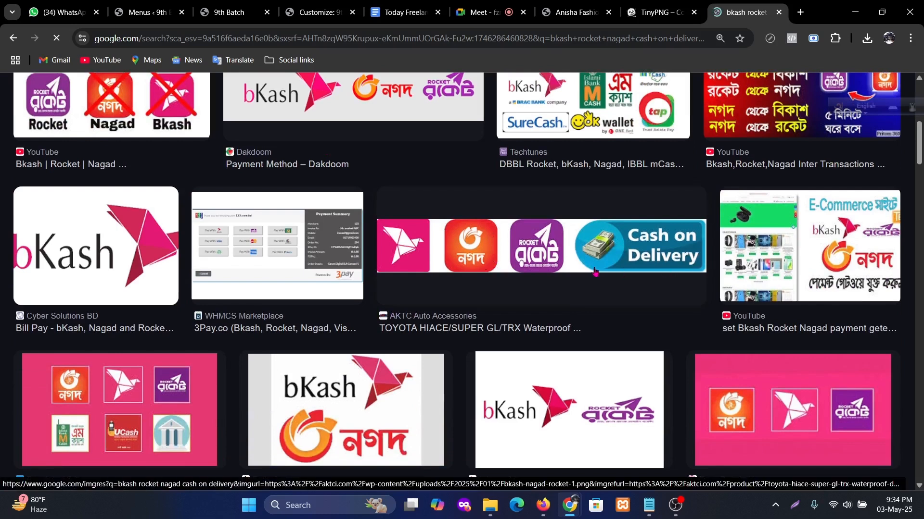
pyautogui.click(581, 248)
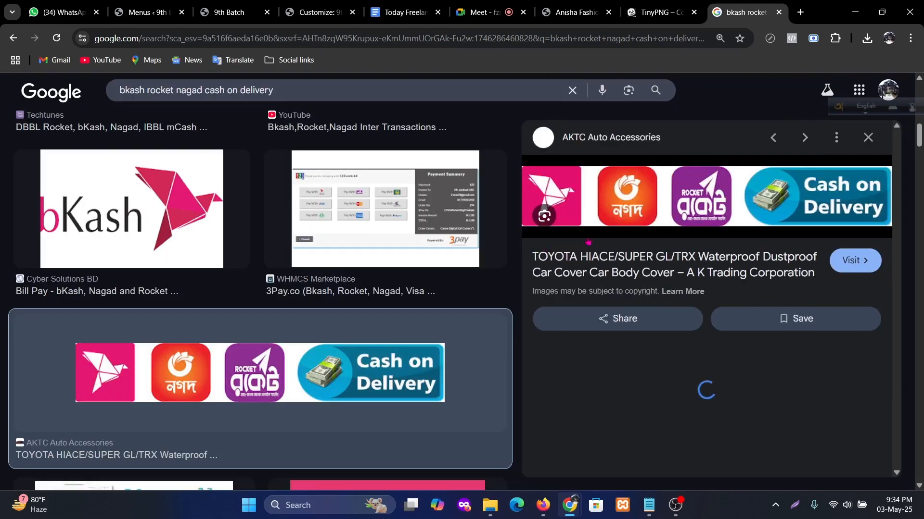
pyautogui.rightClick(647, 187)
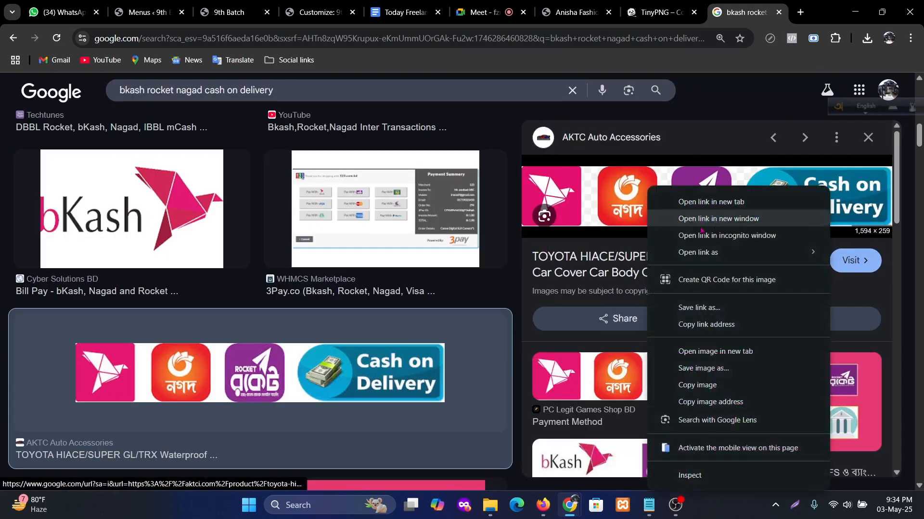
pyautogui.click(781, 368)
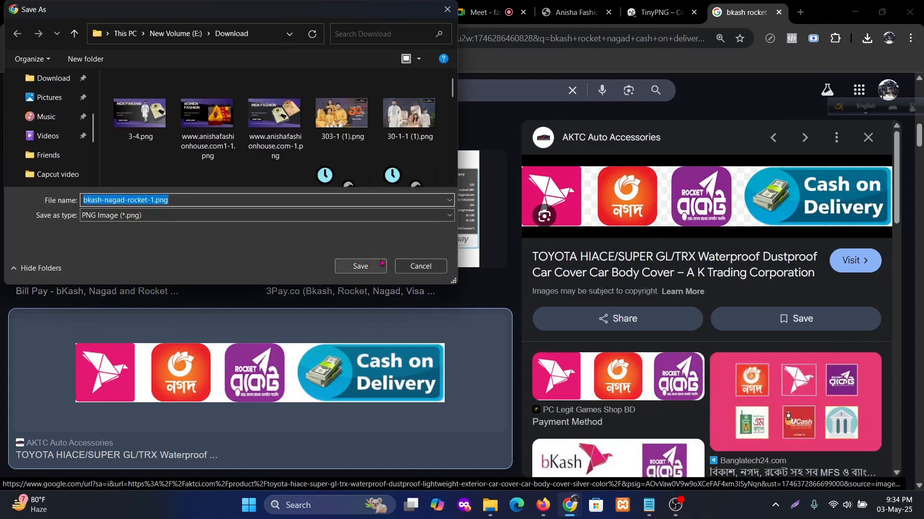
pyautogui.click(361, 267)
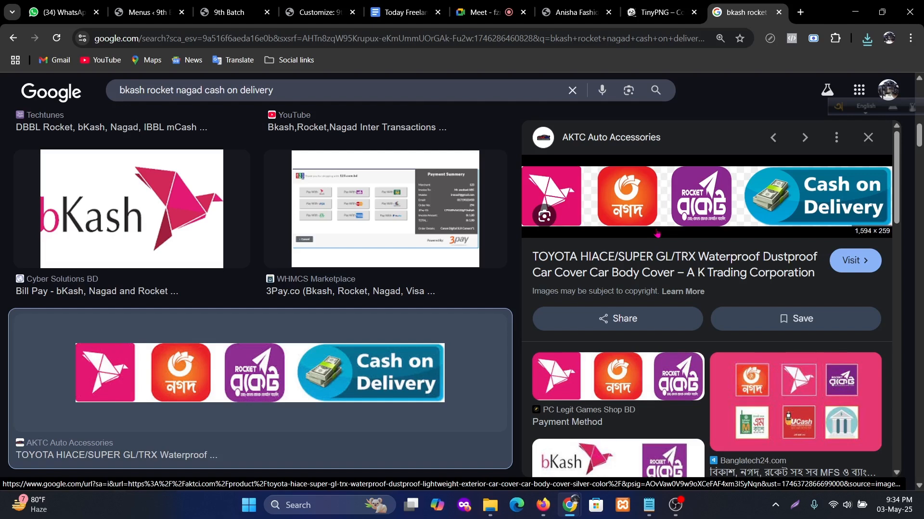
pyautogui.click(575, 12)
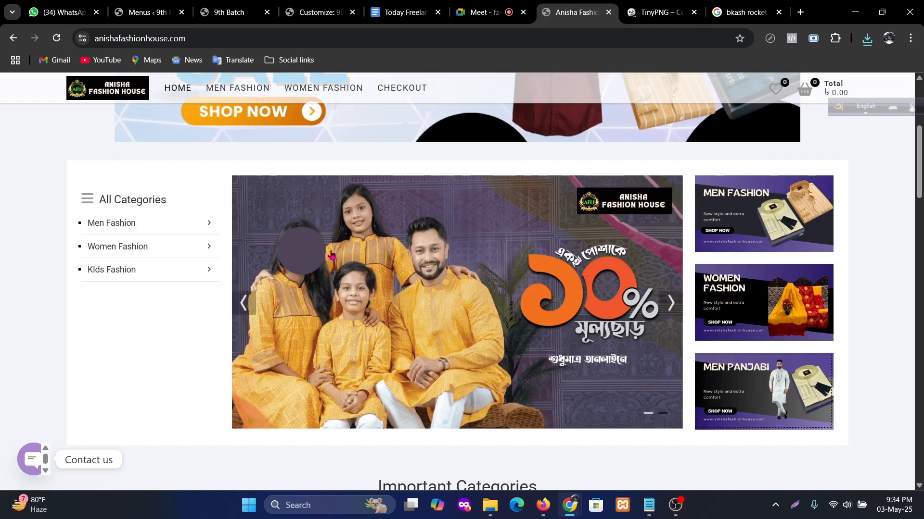
pyautogui.scroll(-12, 337, 240)
pyautogui.scroll(6, 357, 285)
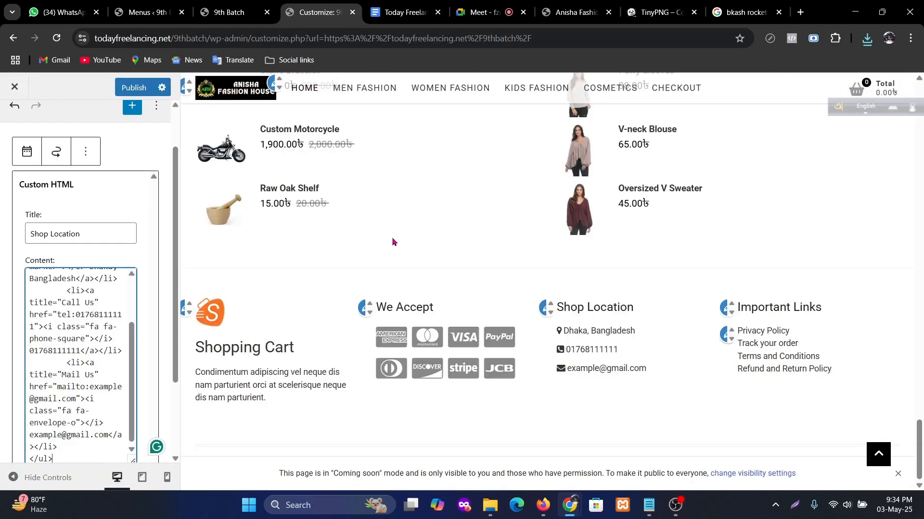
# - Return to the site customizer and delete the "We Accept" Custom HTML widget from Footer Column 2
pyautogui.click(315, 12)
pyautogui.click(362, 308)
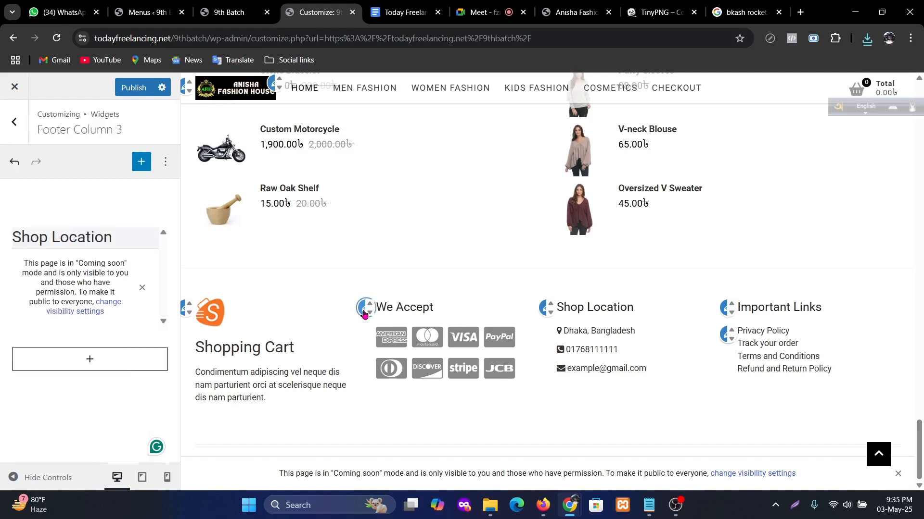
pyautogui.scroll(-5, 110, 338)
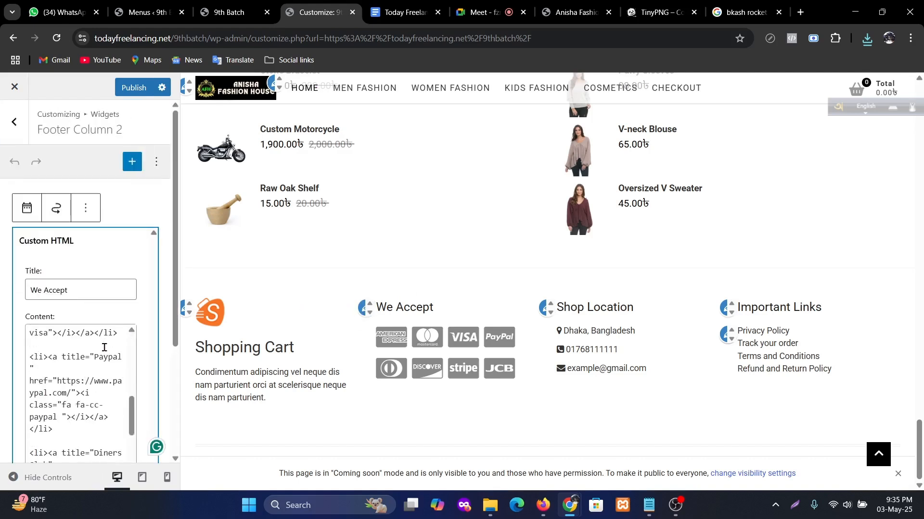
pyautogui.scroll(5, 110, 339)
pyautogui.click(86, 207)
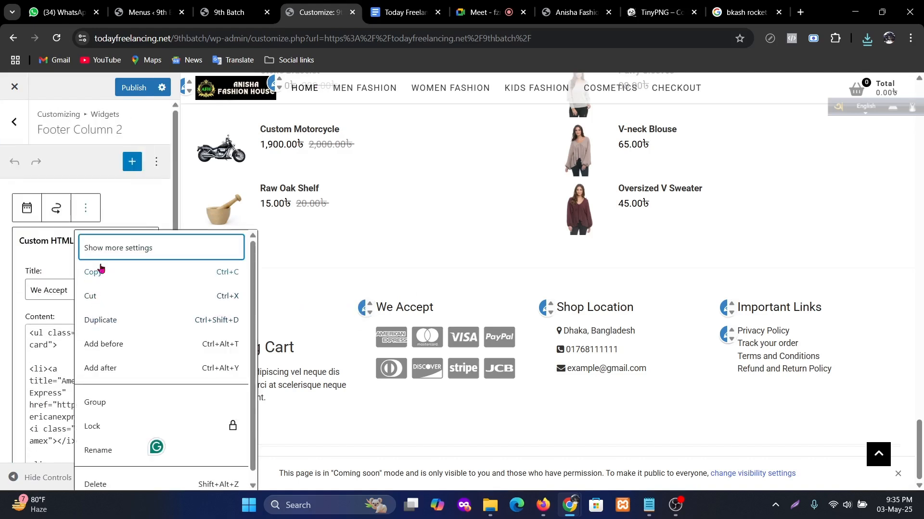
pyautogui.click(102, 484)
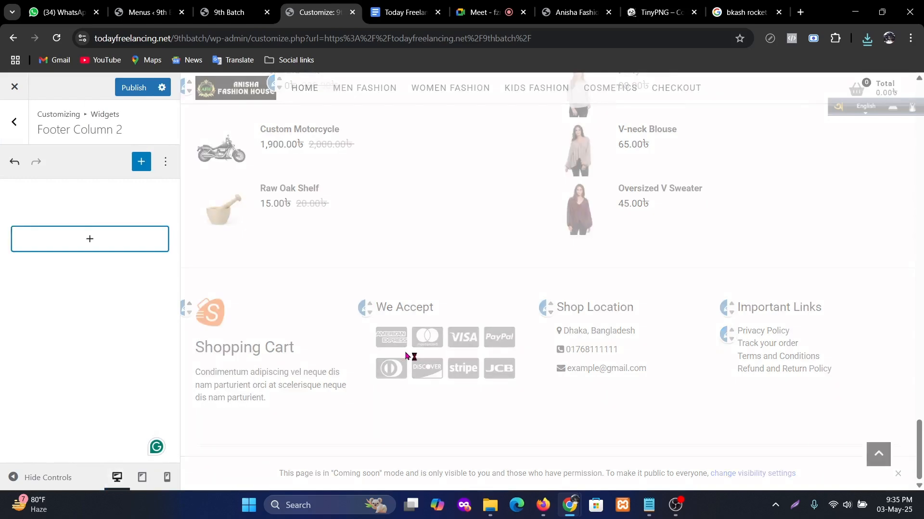
pyautogui.scroll(5, 406, 370)
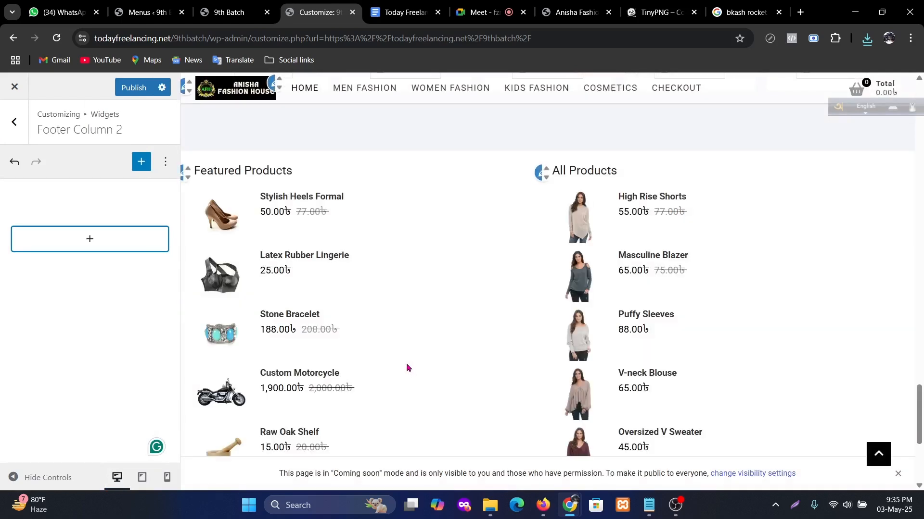
pyautogui.scroll(-5, 407, 366)
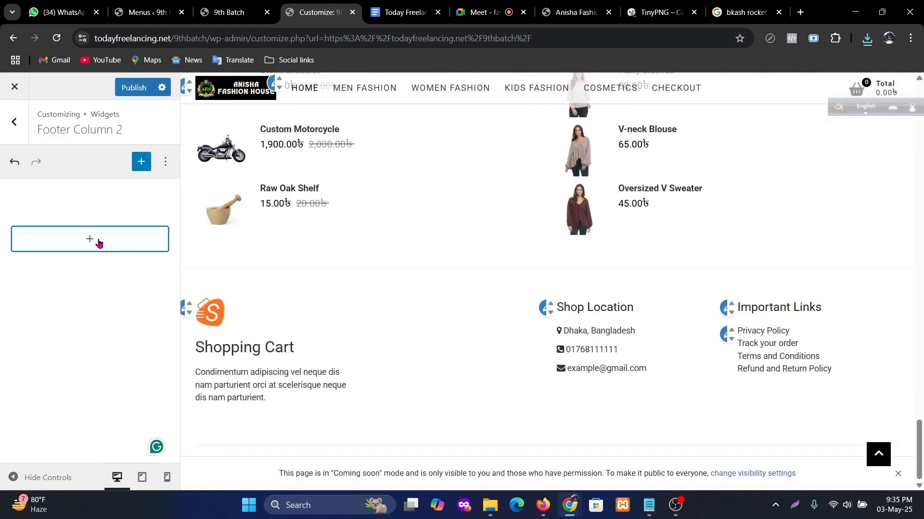
# - Add a "We Accept" heading block to the empty Footer Column 2 and set it to Heading 4
pyautogui.click(98, 243)
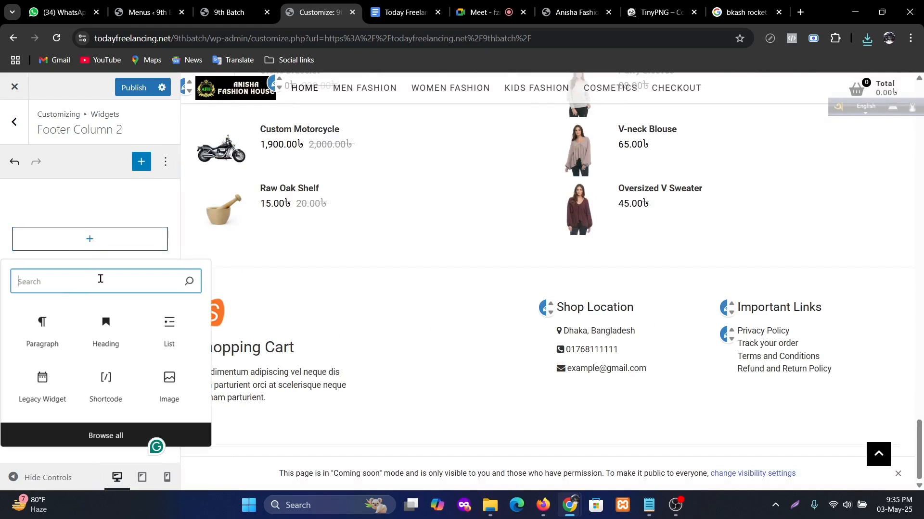
pyautogui.click(112, 327)
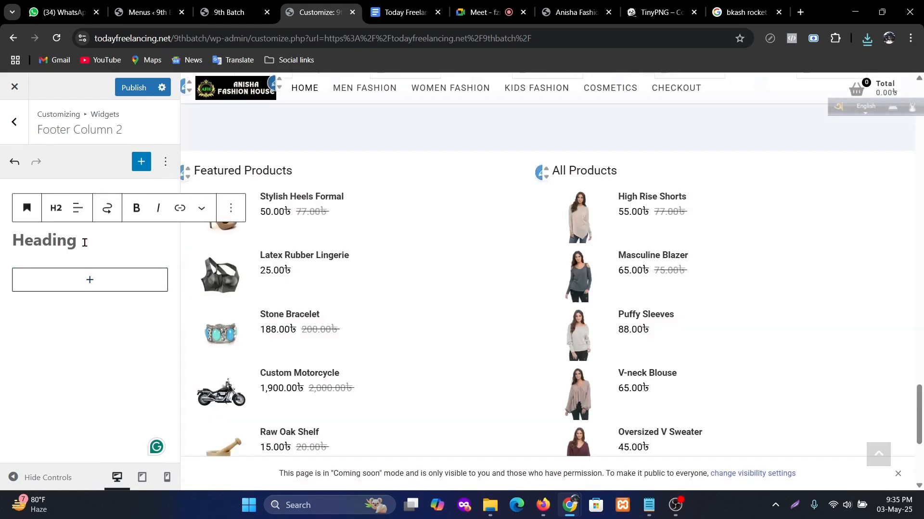
pyautogui.write('We ')
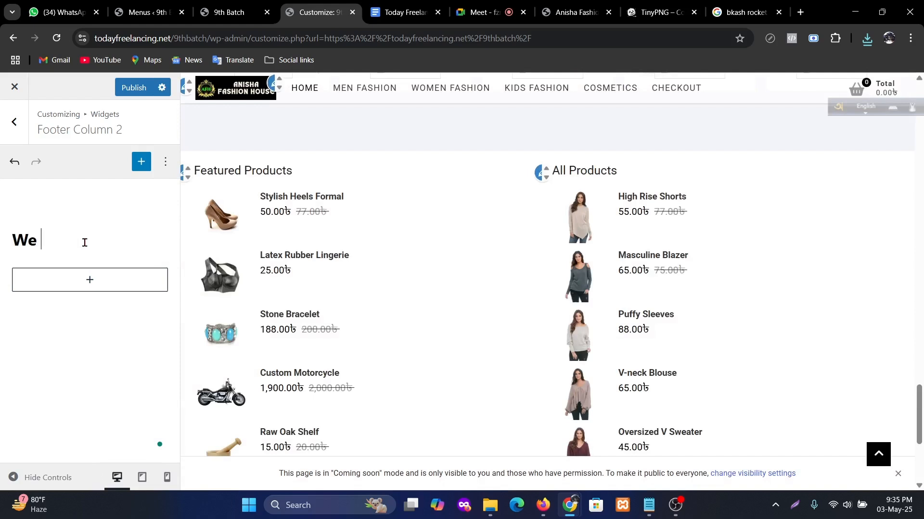
pyautogui.write('Accept')
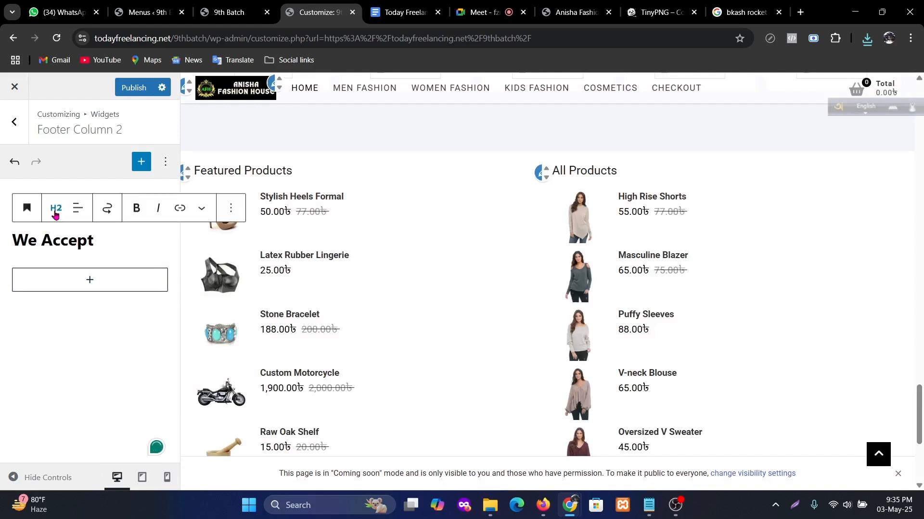
pyautogui.click(56, 212)
pyautogui.click(80, 320)
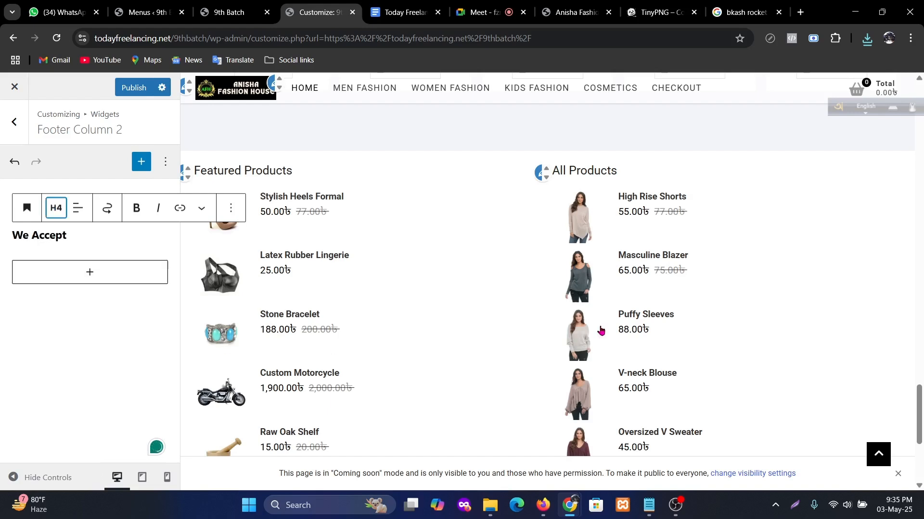
pyautogui.scroll(-5, 600, 330)
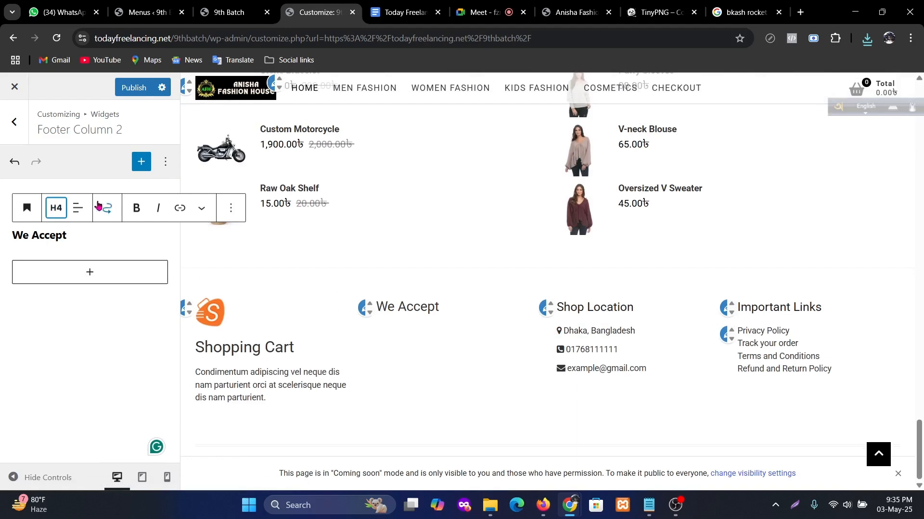
# - Try Heading 5 on the "We Accept" heading and return it to Heading 4
pyautogui.click(56, 217)
pyautogui.click(88, 345)
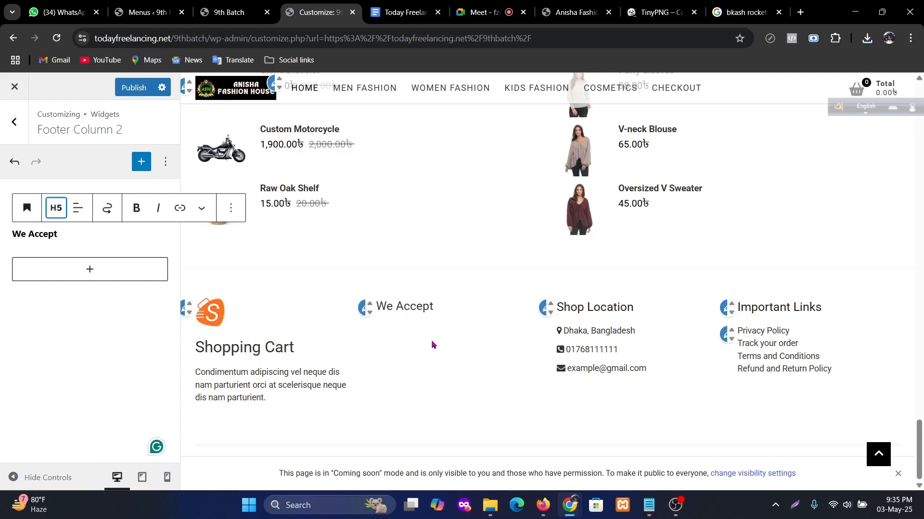
pyautogui.click(57, 207)
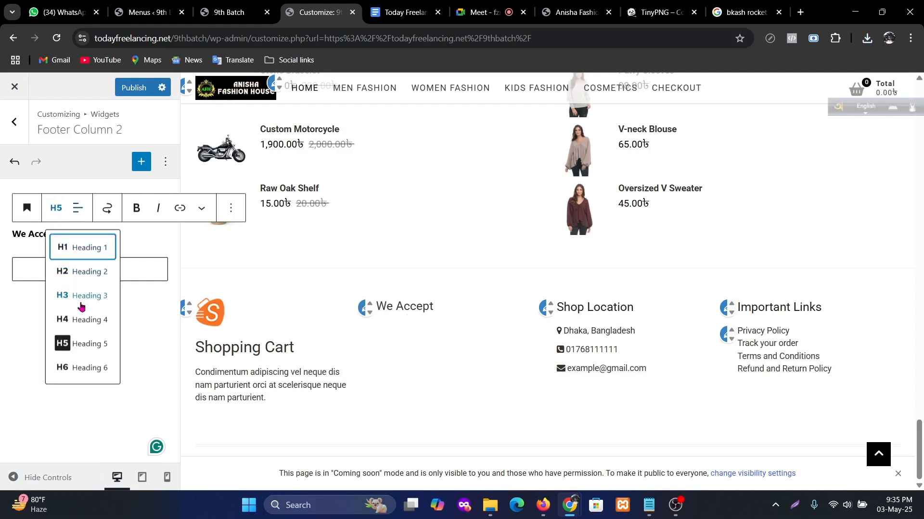
pyautogui.click(72, 333)
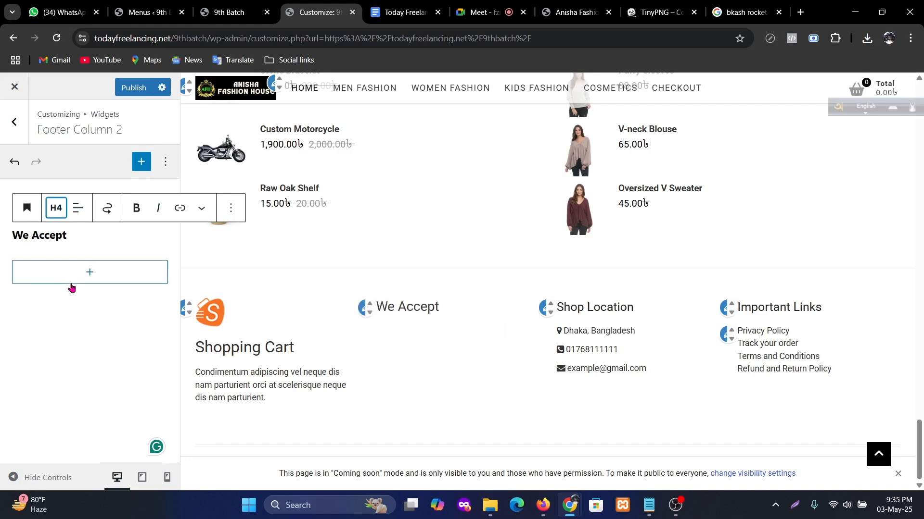
# - Add an image block below the "We Accept" heading, upload bkash-nagad-rocket-1.png into it, and shrink the banner slightly
pyautogui.click(92, 272)
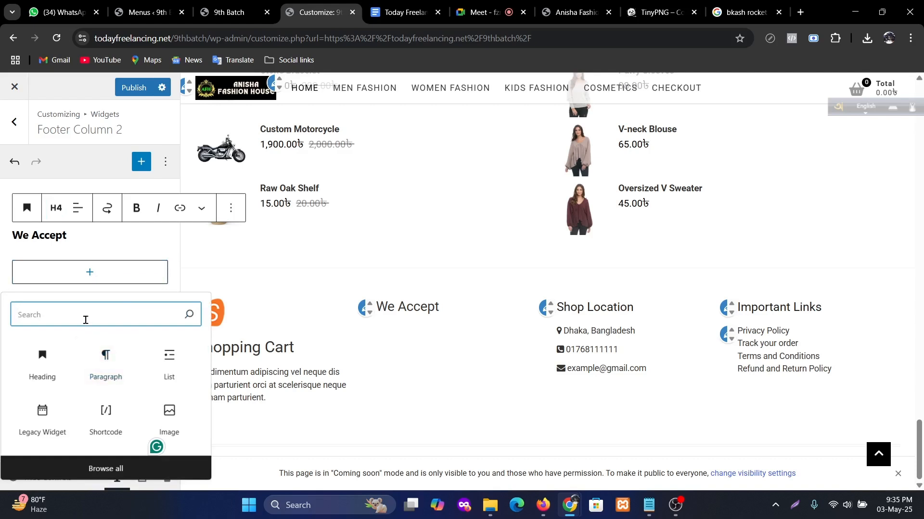
pyautogui.click(174, 414)
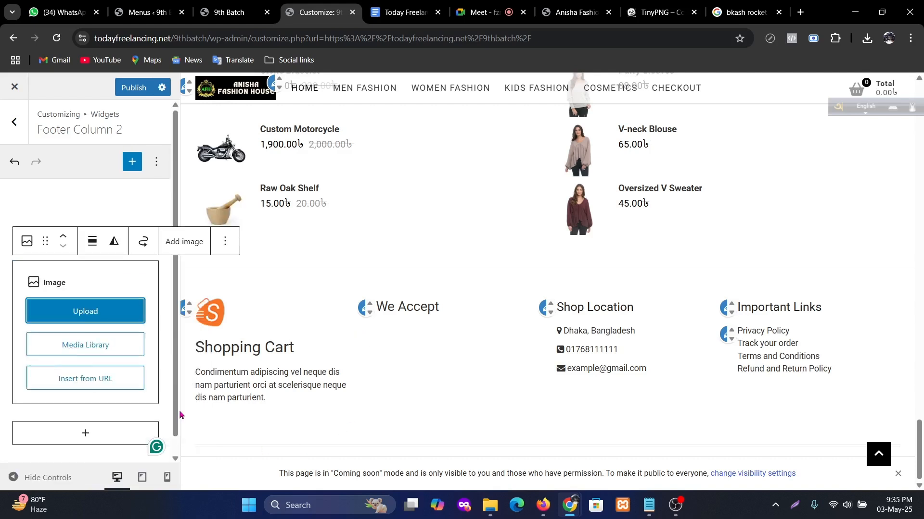
pyautogui.click(103, 316)
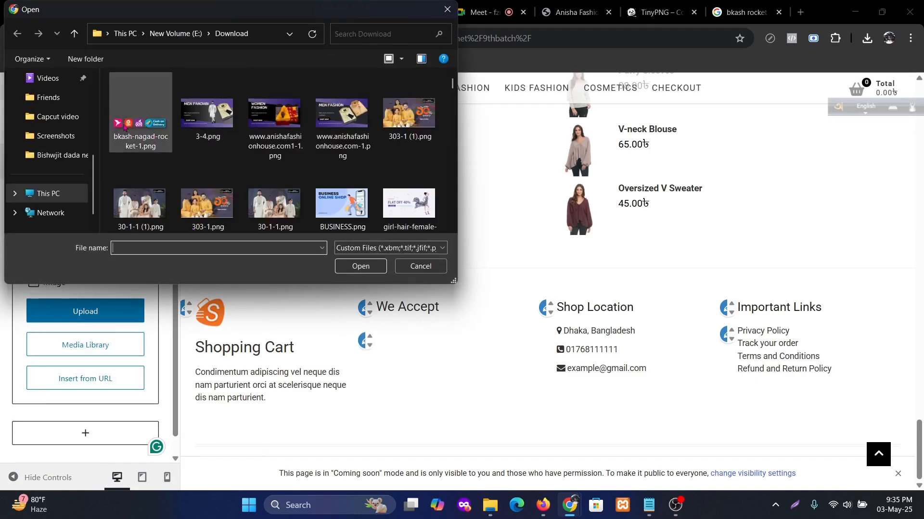
pyautogui.doubleClick(124, 127)
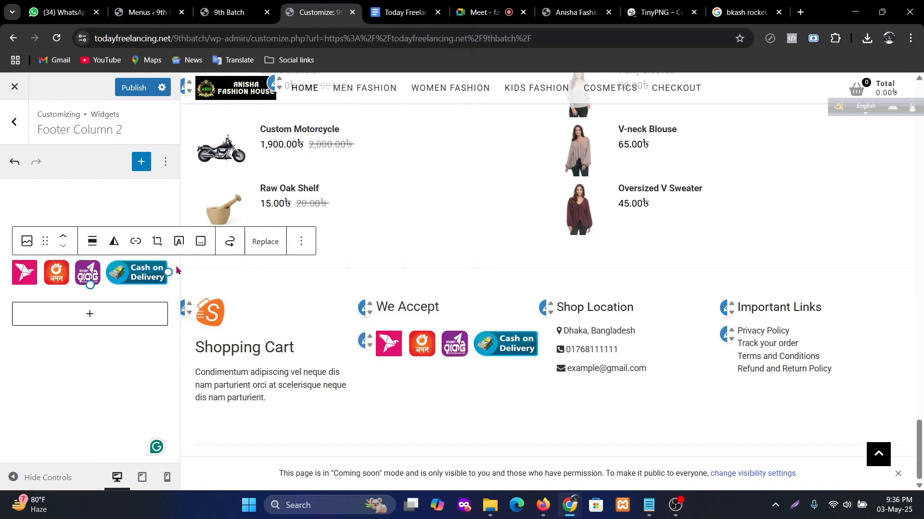
pyautogui.moveTo(168, 272); pyautogui.dragTo(155, 271)
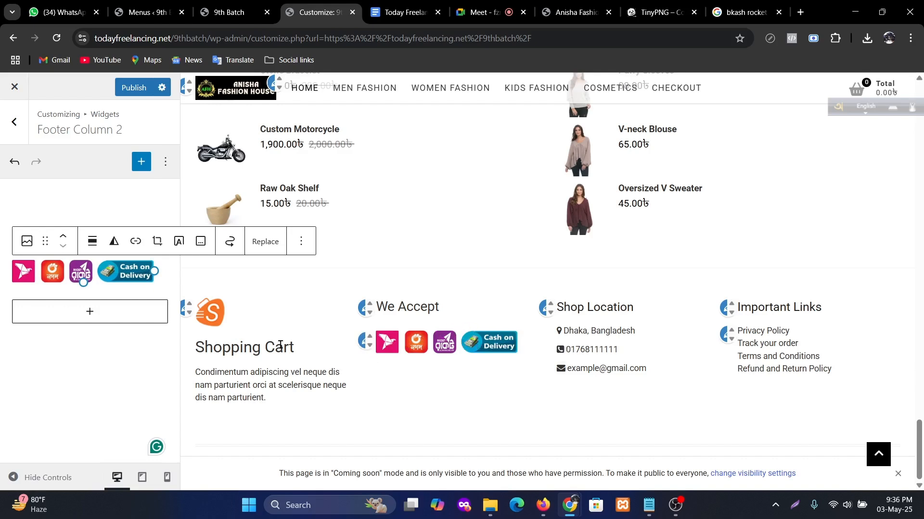
# - Replace the orange logo in the Footer Column 1 text widget with the Anisha Fashion House logo from the media library
pyautogui.click(182, 315)
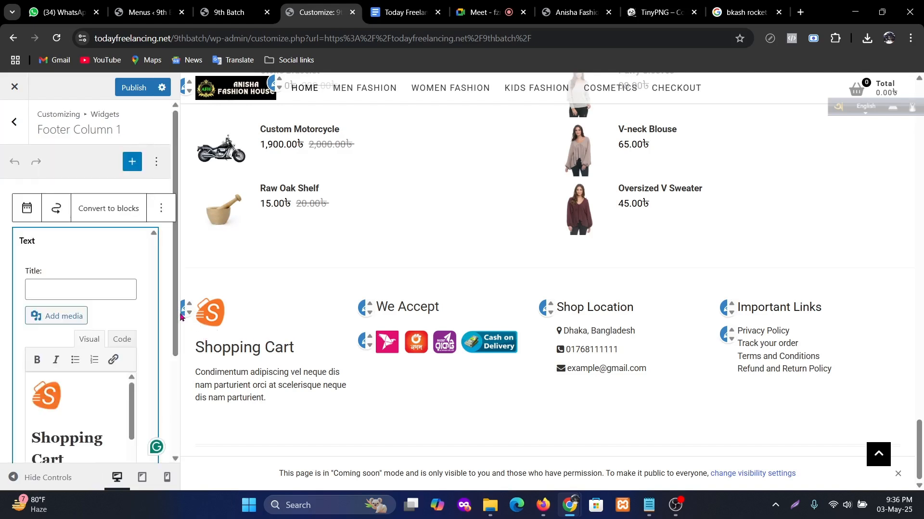
pyautogui.scroll(-3, 114, 316)
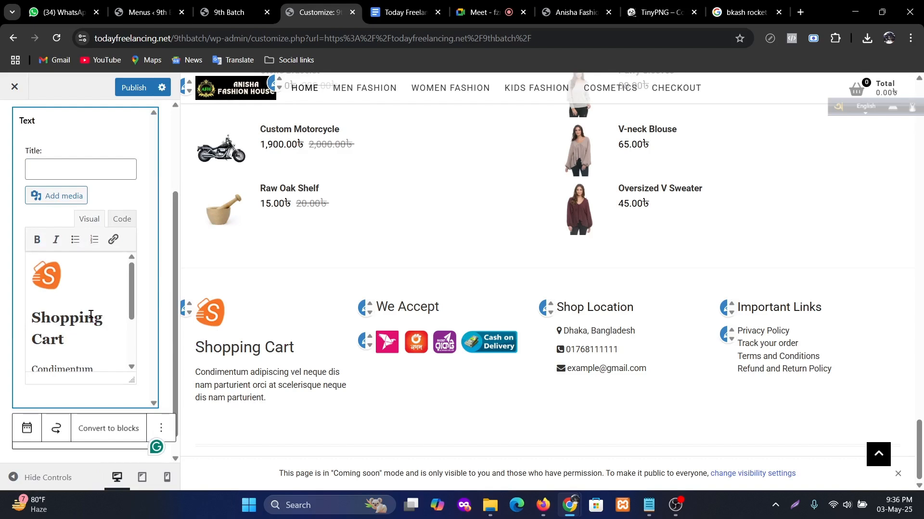
pyautogui.click(56, 282)
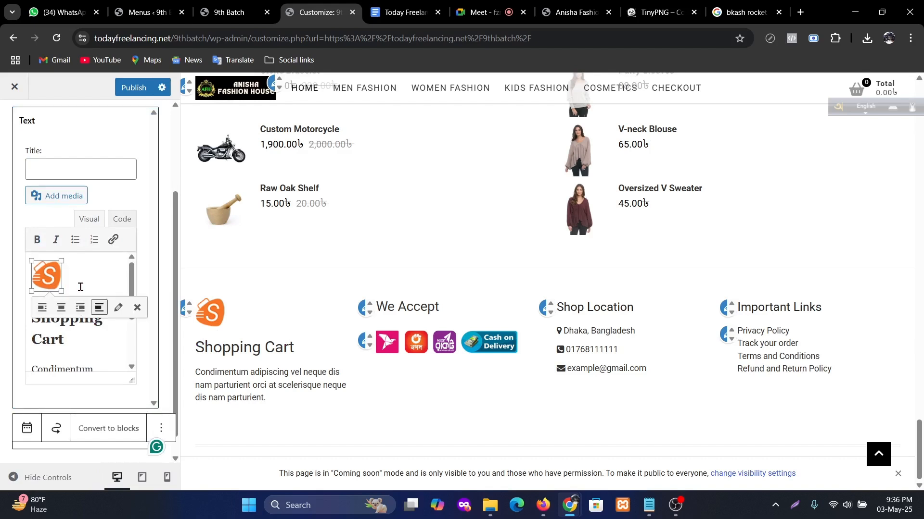
pyautogui.press('BackSpace')
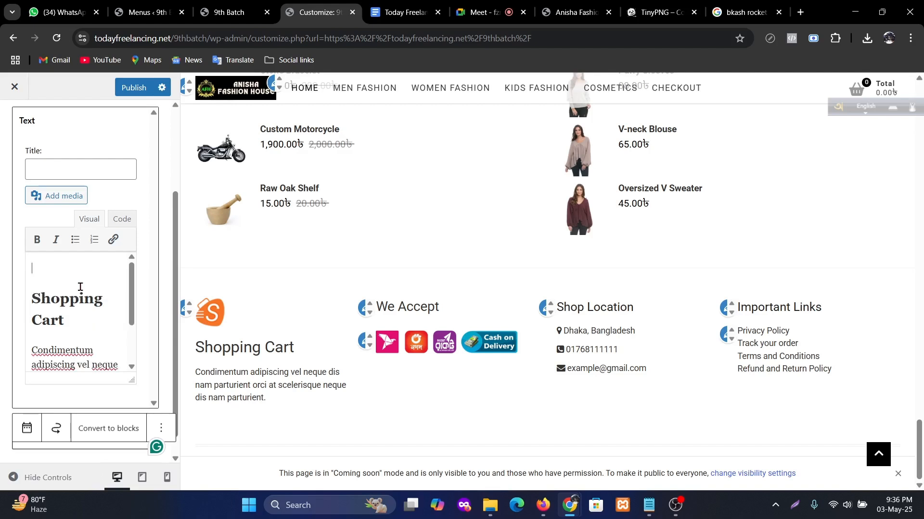
pyautogui.click(76, 201)
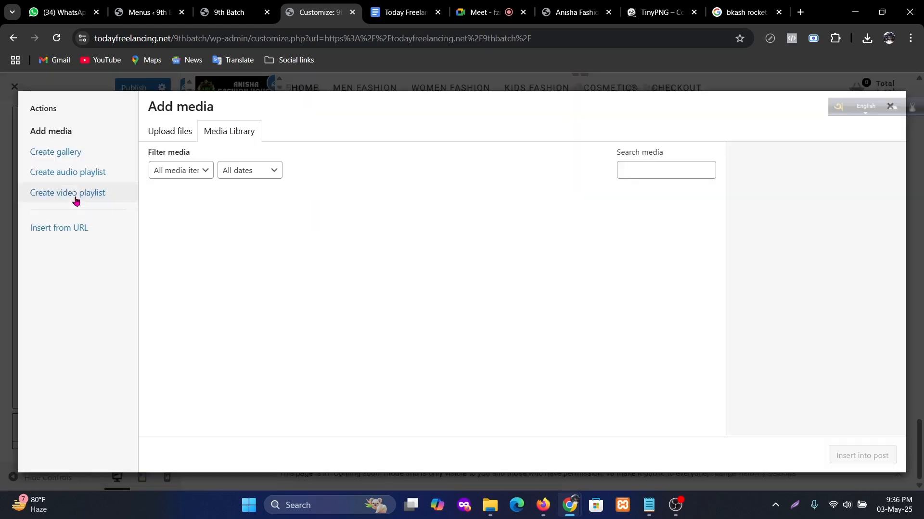
pyautogui.scroll(-3, 440, 342)
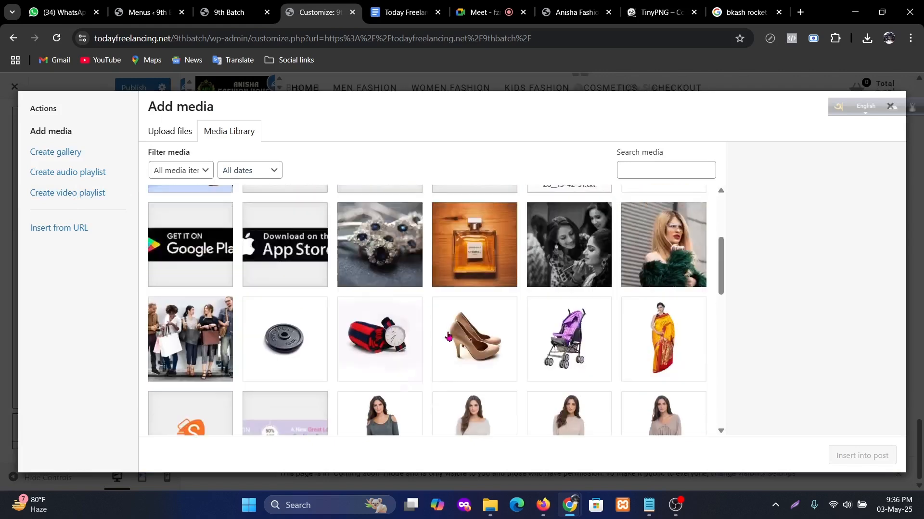
pyautogui.scroll(2, 441, 342)
pyautogui.click(380, 281)
pyautogui.click(848, 458)
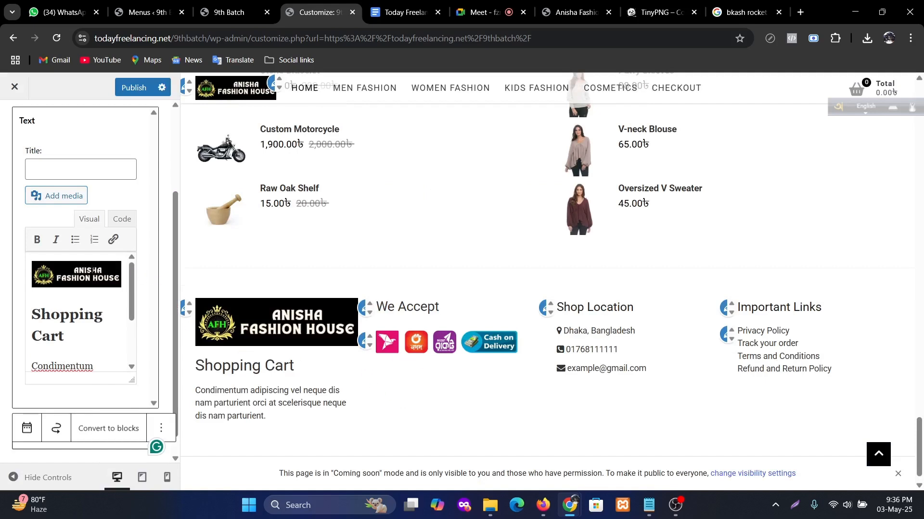
# - Scale down the Anisha Fashion House logo in the Footer Column 1 text widget to slightly narrower than the editor area
pyautogui.click(92, 270)
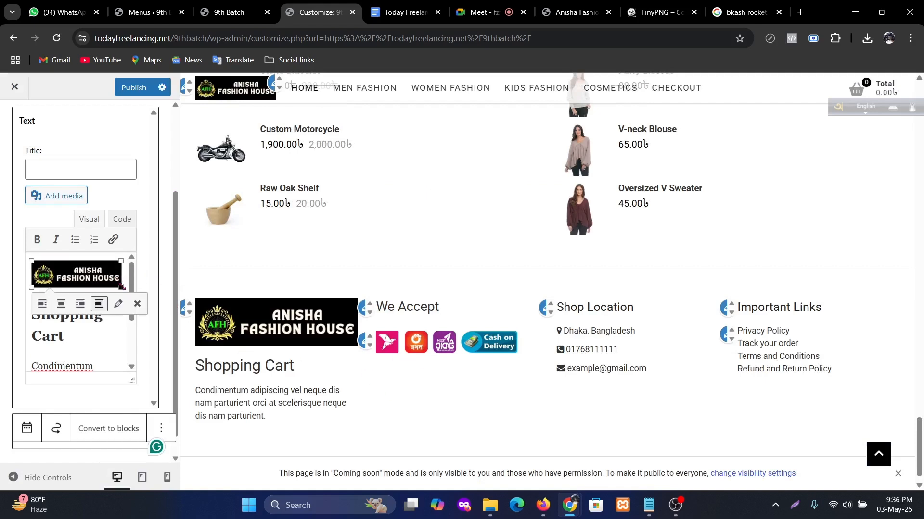
pyautogui.moveTo(122, 287); pyautogui.dragTo(111, 284)
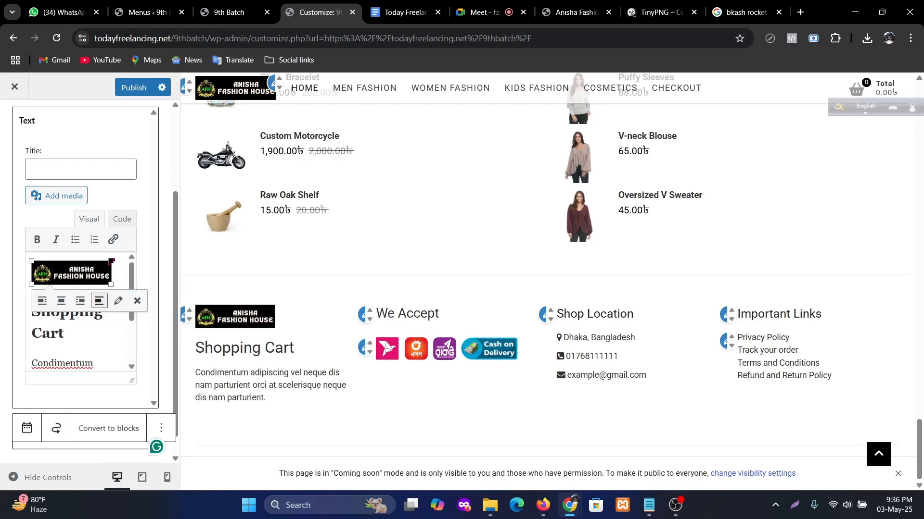
pyautogui.moveTo(111, 261); pyautogui.dragTo(115, 260)
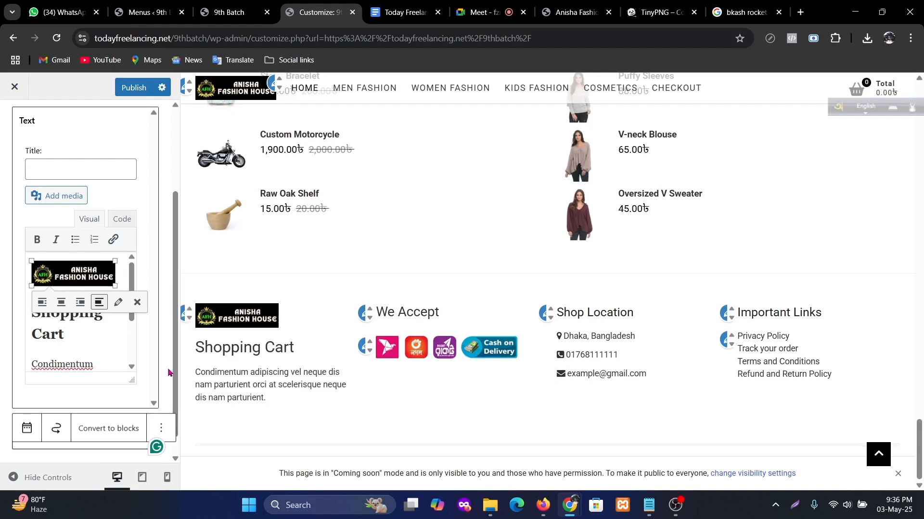
# - Replace the "Shopping Cart" heading in the Footer Column 1 text widget with "9th Batch Shopping"
pyautogui.click(86, 345)
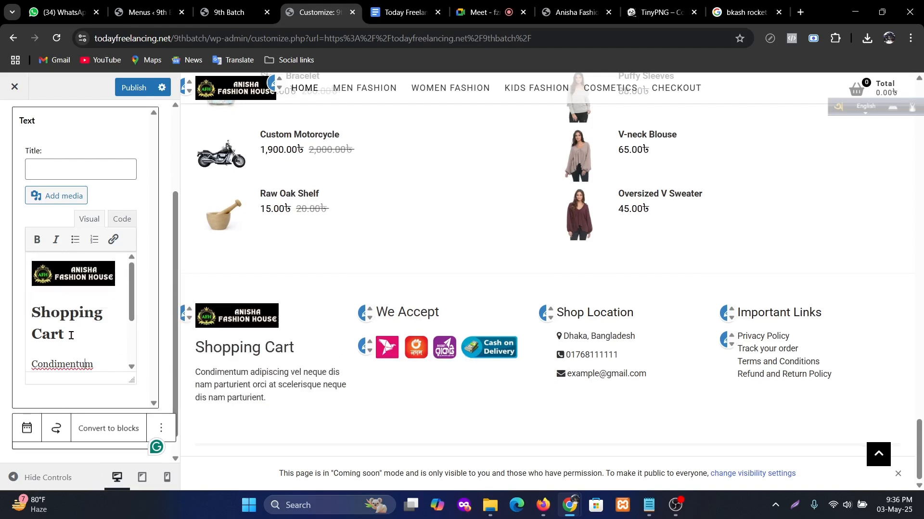
pyautogui.tripleClick(67, 340)
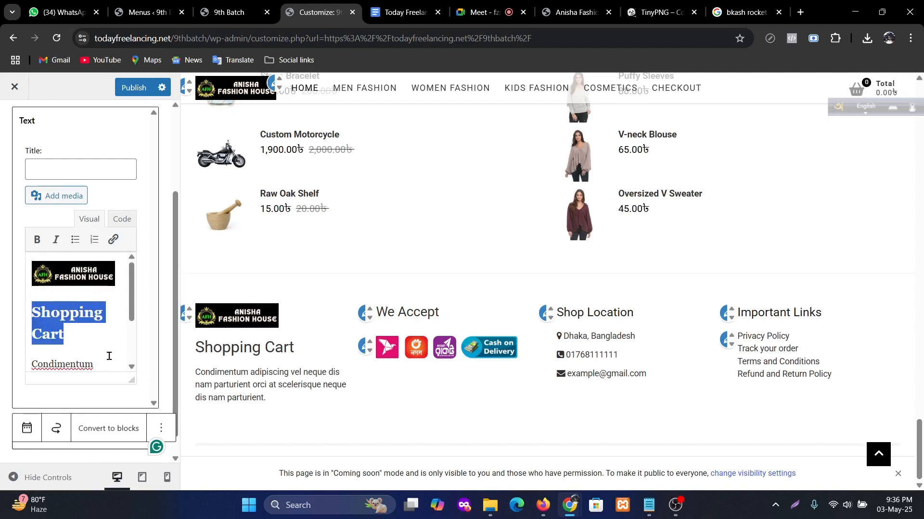
pyautogui.write('9th')
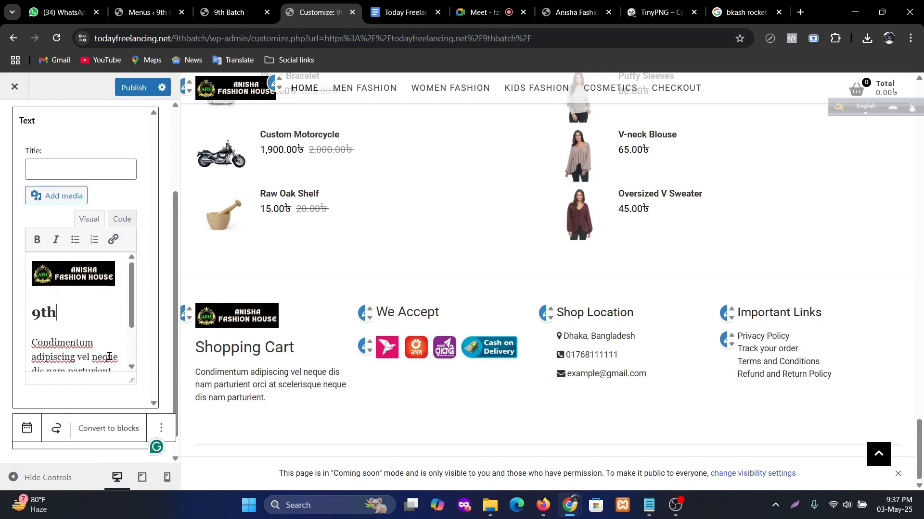
pyautogui.press('BackSpace')
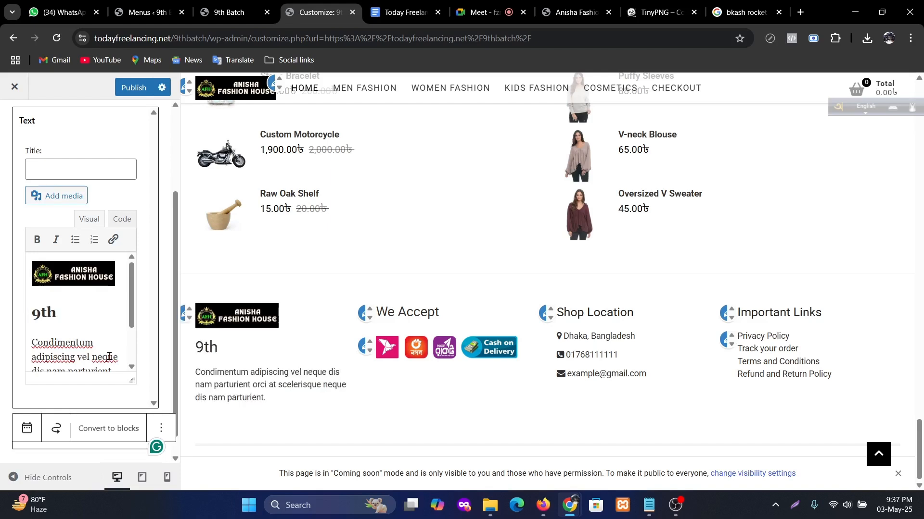
pyautogui.write('batch sho')
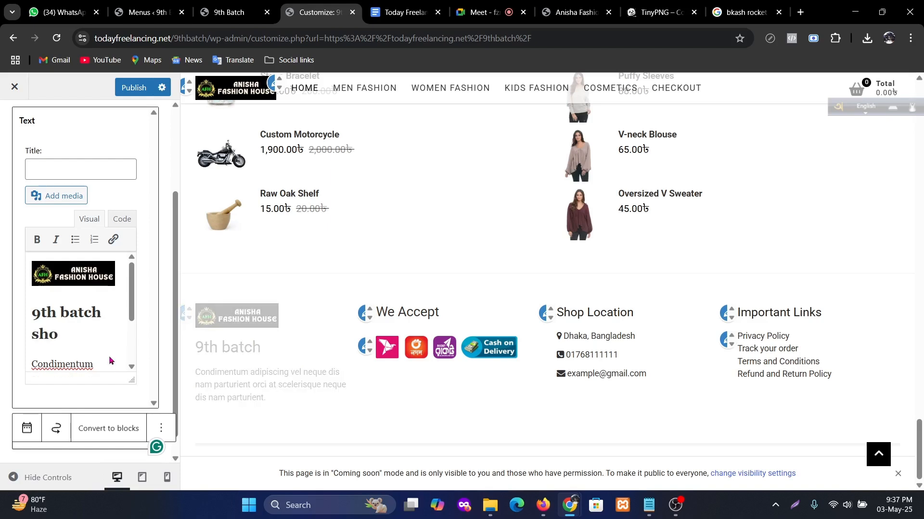
pyautogui.press('BackSpace')
pyautogui.press('BackSpace')
pyautogui.press('BackSpace')
pyautogui.press('BackSpace')
pyautogui.press('BackSpace')
pyautogui.press('BackSpace')
pyautogui.press('BackSpace')
pyautogui.press('BackSpace')
pyautogui.press('BackSpace')
pyautogui.press('BackSpace')
pyautogui.press('BackSpace')
pyautogui.press('BackSpace')
pyautogui.press('BackSpace')
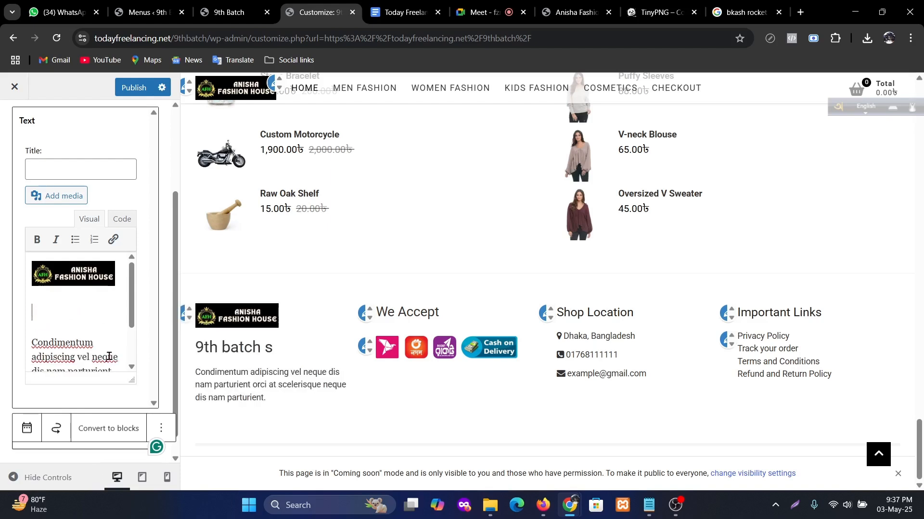
pyautogui.write('9th ')
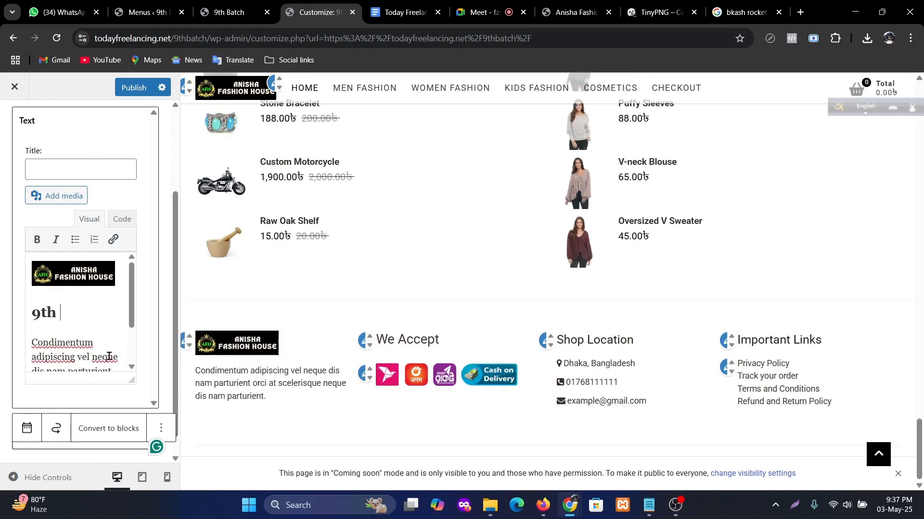
pyautogui.write('Batch')
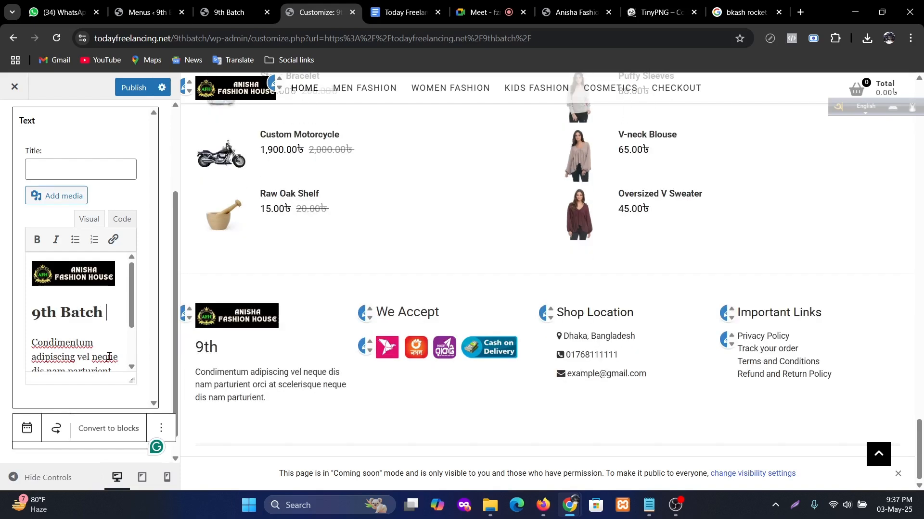
pyautogui.write(' Shopping')
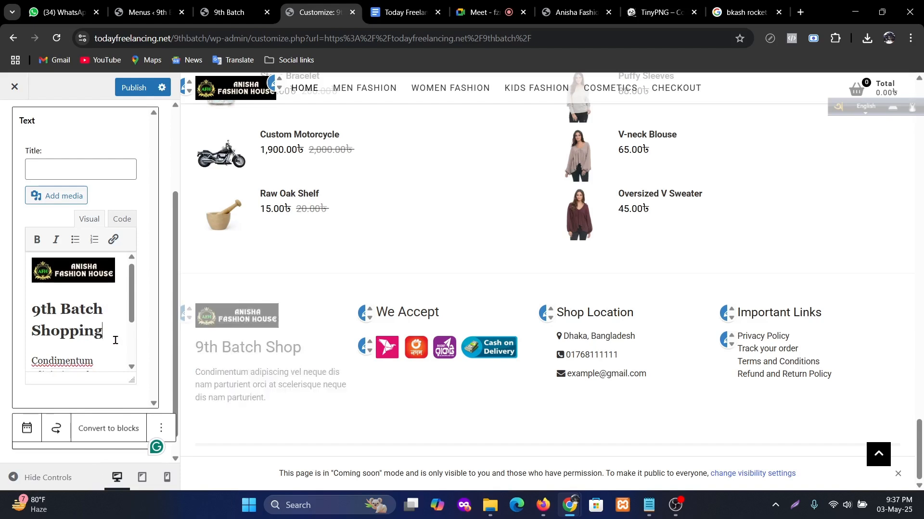
# - Lengthen the Footer Column 1 description by copying the "Condimentum adipiscing" paragraph text and pasting it again at its end
pyautogui.scroll(-2, 109, 356)
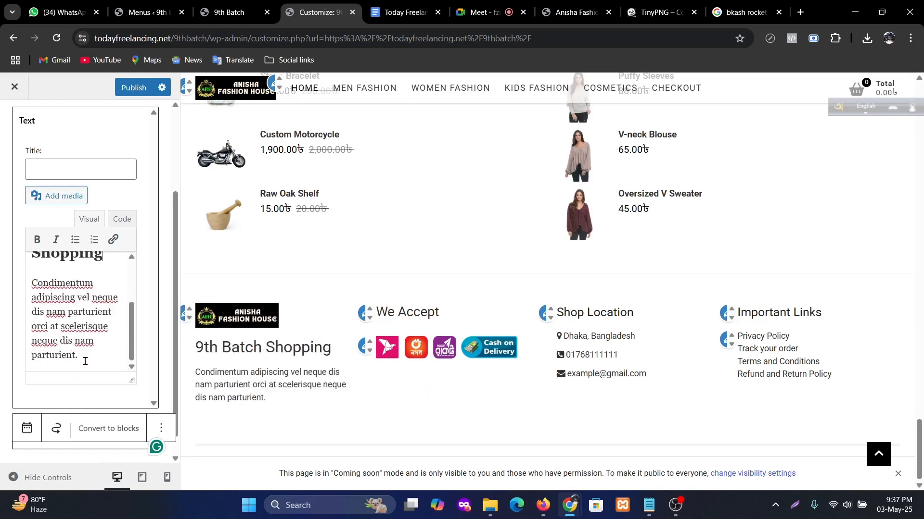
pyautogui.moveTo(85, 361); pyautogui.dragTo(32, 288)
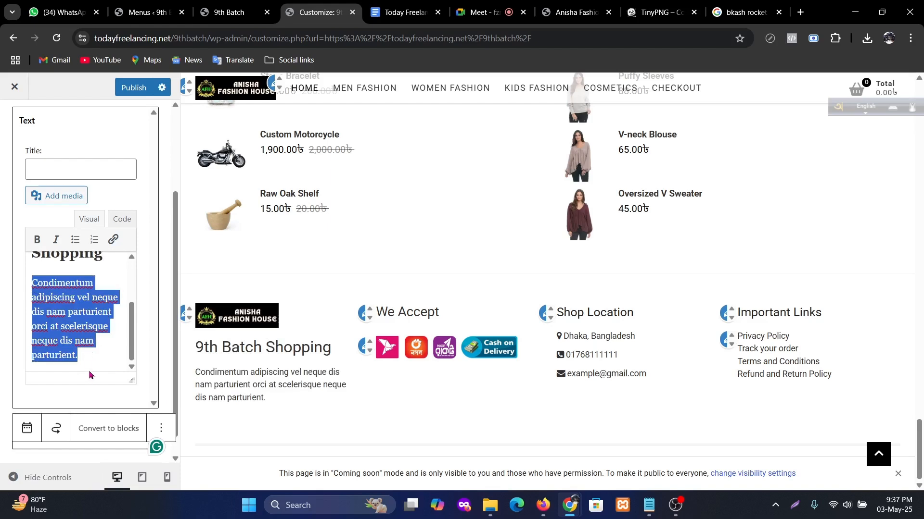
pyautogui.click(88, 355)
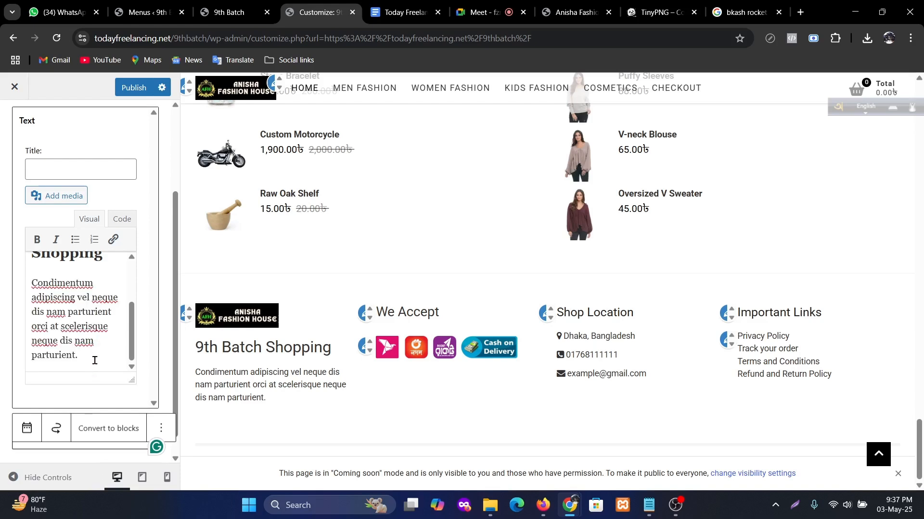
pyautogui.moveTo(96, 351); pyautogui.dragTo(28, 295)
pyautogui.hotkey('ctrl', 'c')
pyautogui.click(94, 355)
pyautogui.hotkey('ctrl', 'v')
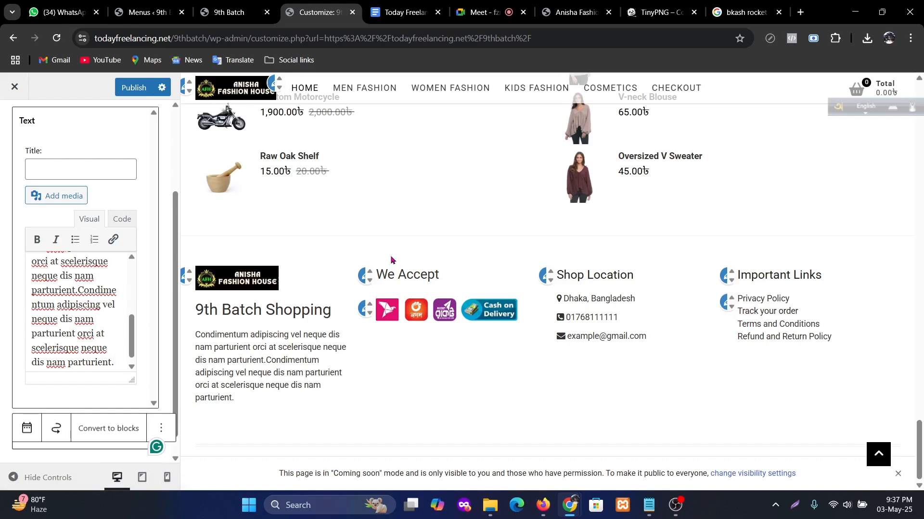
# - Check the footer in the page preview and publish the customizer changes
pyautogui.scroll(6, 442, 320)
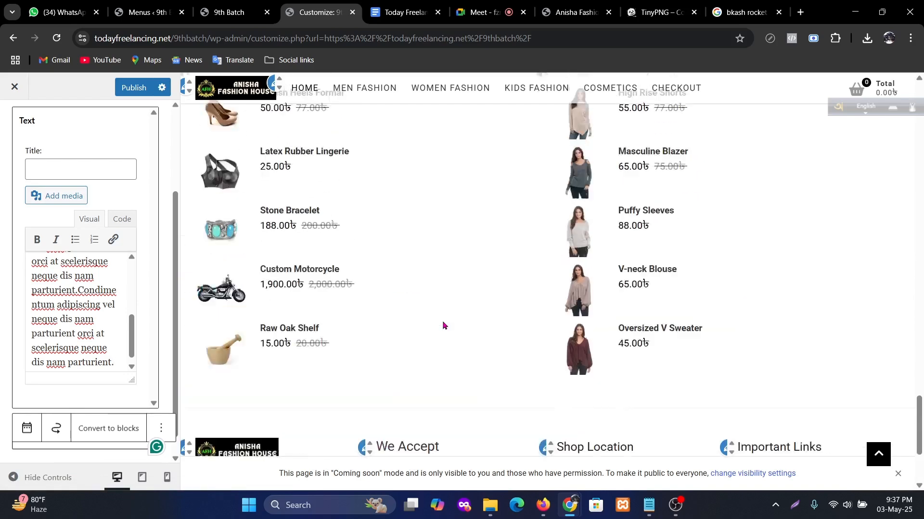
pyautogui.scroll(-6, 442, 321)
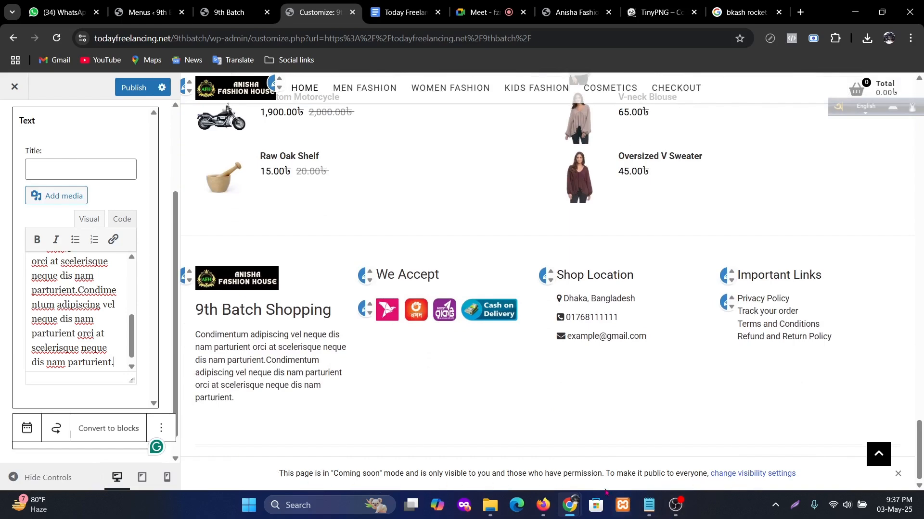
pyautogui.scroll(8, 441, 419)
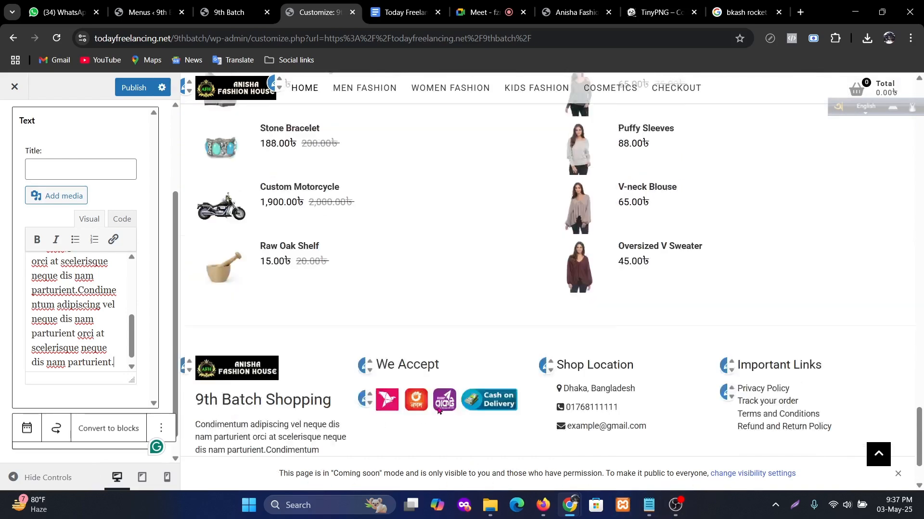
pyautogui.scroll(-3, 450, 408)
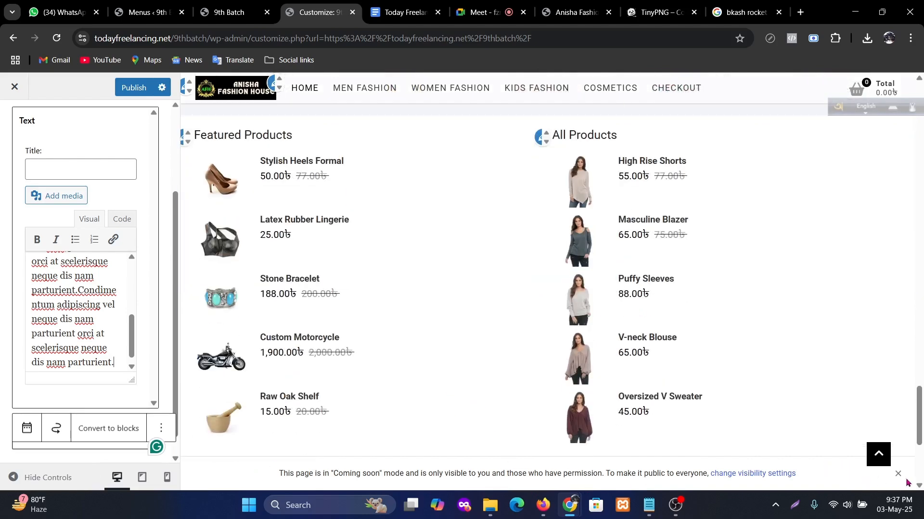
pyautogui.hotkey('ctrl', 's')
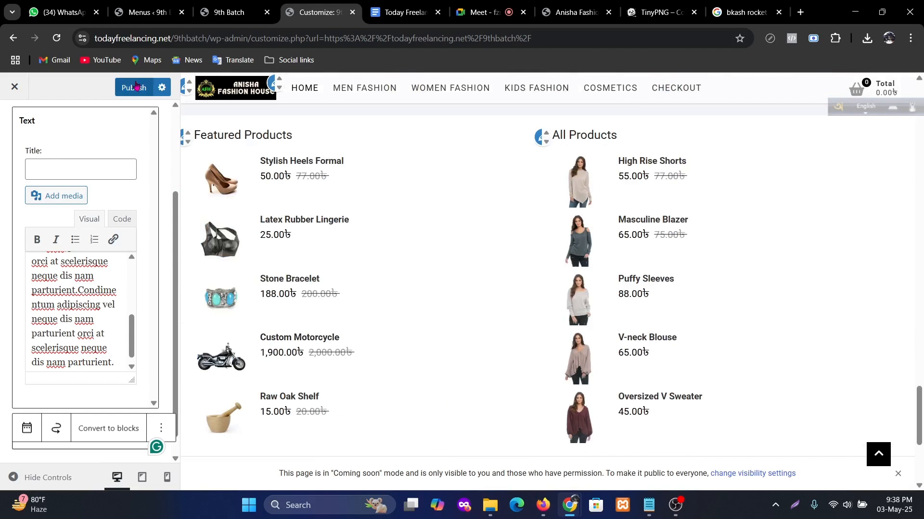
# - Copy the store's base address from the customizer URL and open todayfreelancing.net/9thbatch/ in a new Firefox tab
pyautogui.click(261, 38)
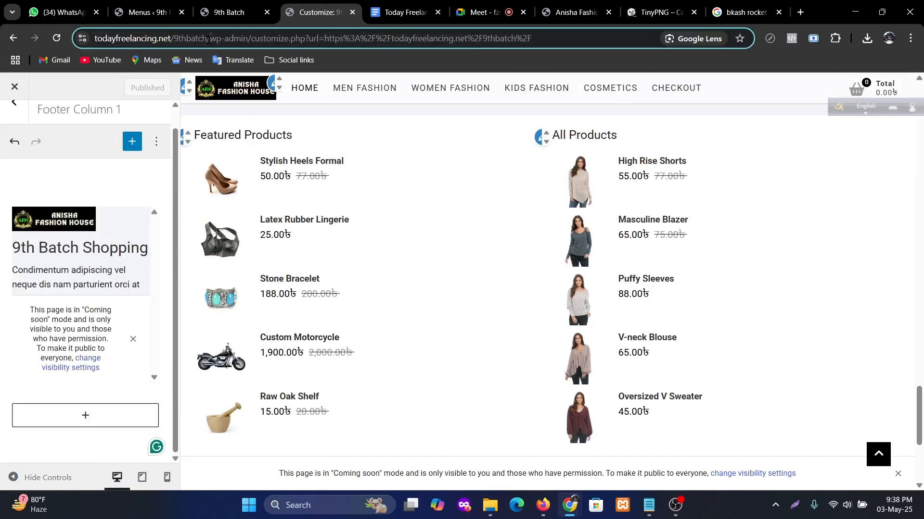
pyautogui.moveTo(239, 38); pyautogui.dragTo(19, 31)
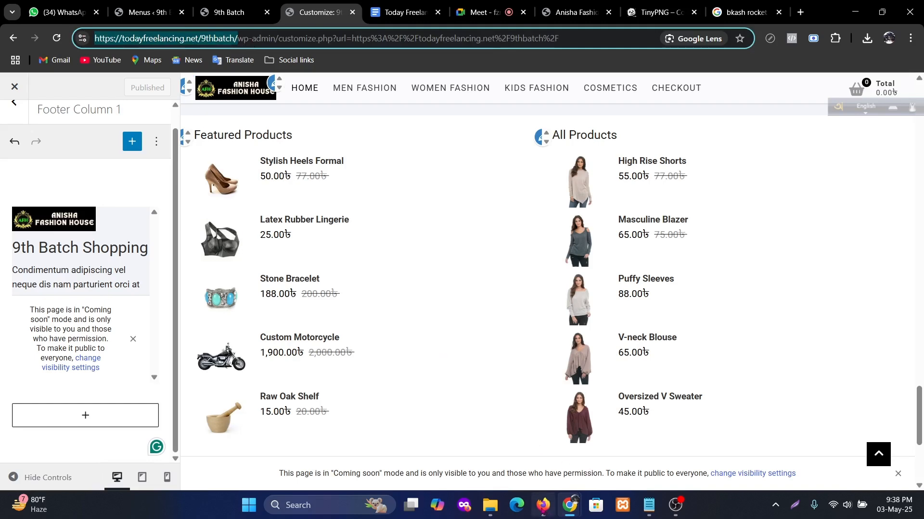
pyautogui.click(543, 505)
pyautogui.click(444, 14)
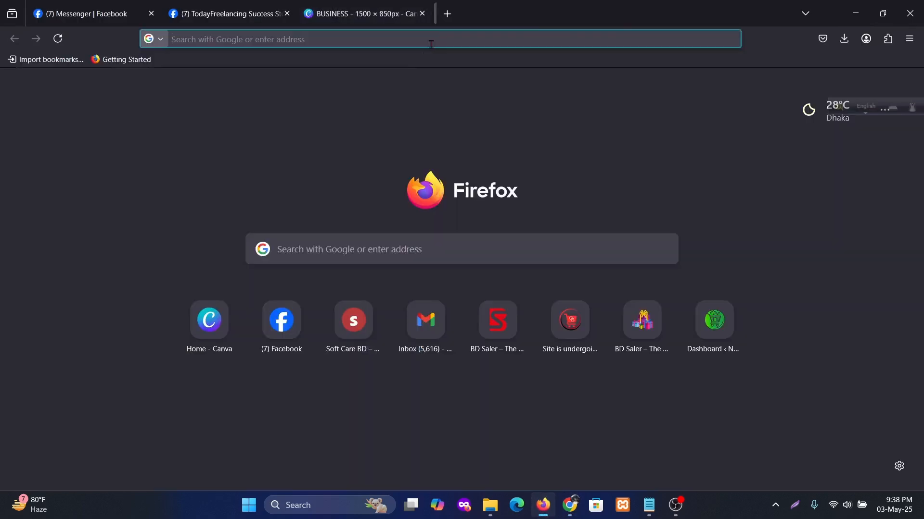
pyautogui.click(404, 40)
pyautogui.write('todayfreelancing.net/9thbatch/')
pyautogui.press('Return')
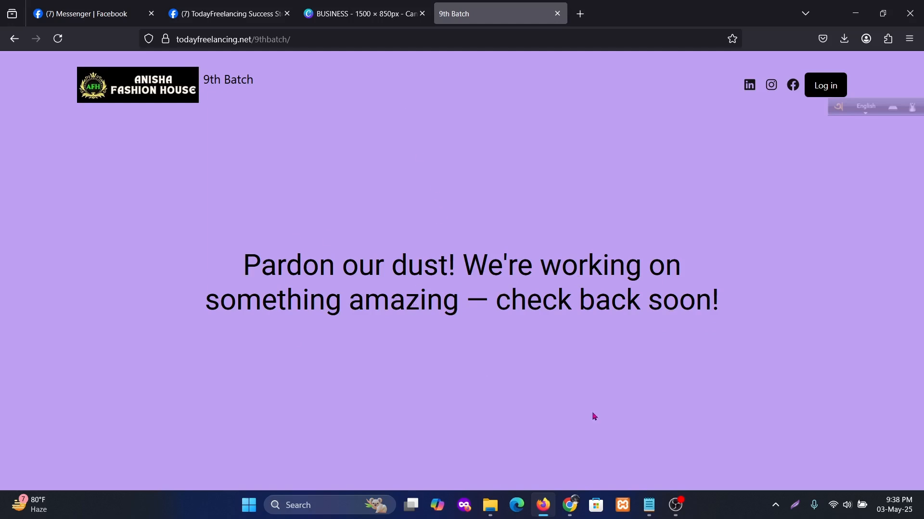
# - Switch back to the store's admin in Chrome and save the WooCommerce site visibility as Live
pyautogui.moveTo(567, 503)
pyautogui.click(503, 454)
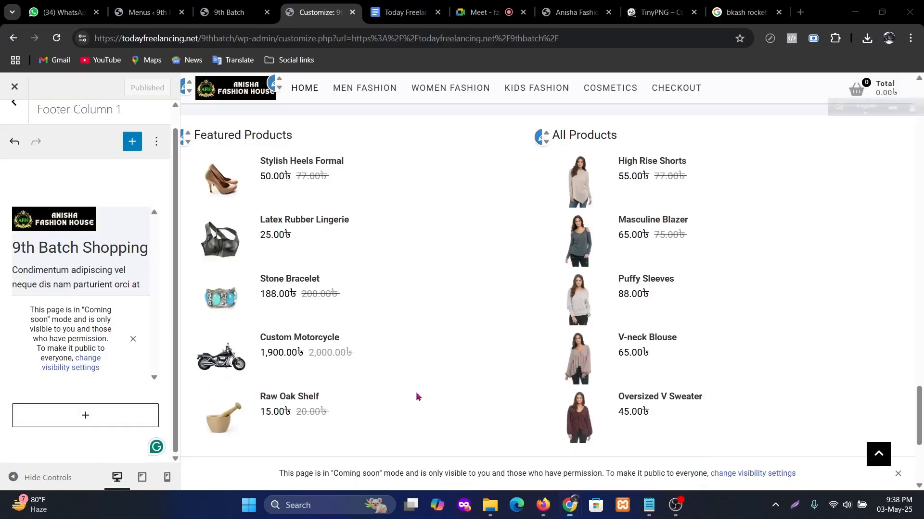
pyautogui.click(211, 13)
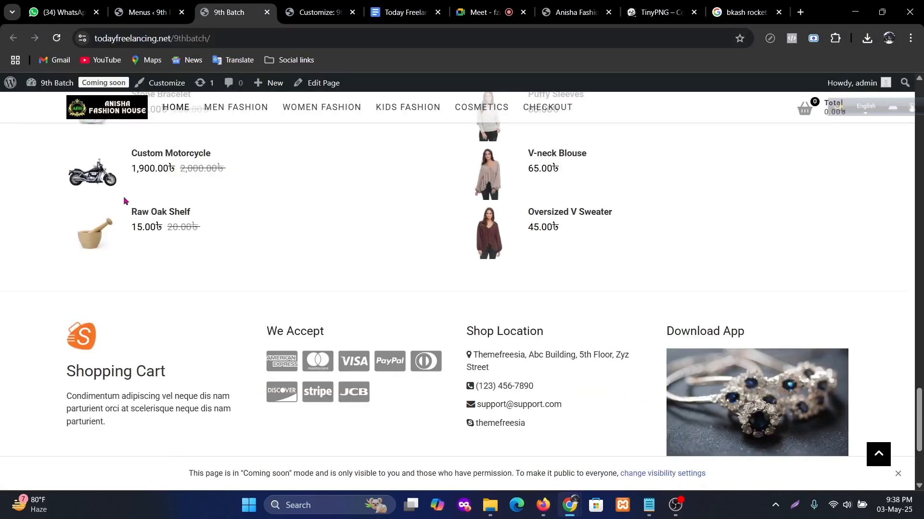
pyautogui.hotkey('ctrl', 'shift', 'Tab')
pyautogui.moveTo(68, 236)
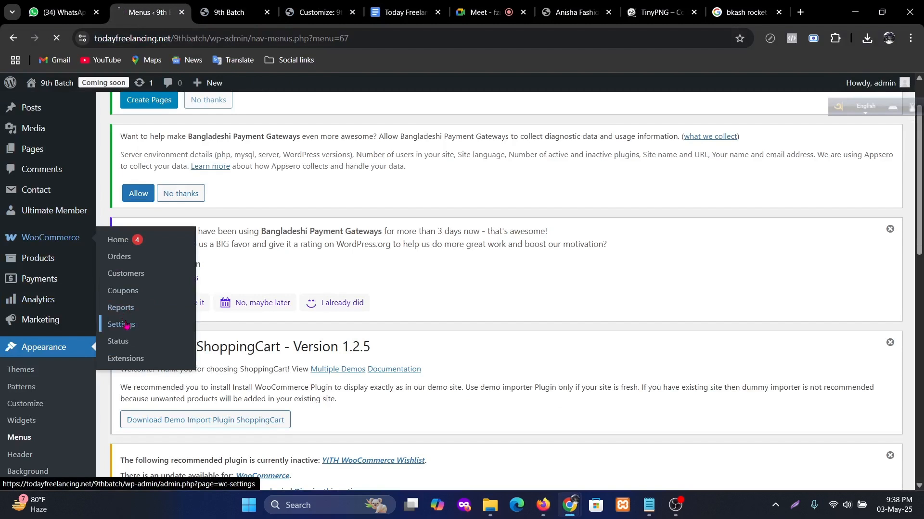
pyautogui.click(121, 325)
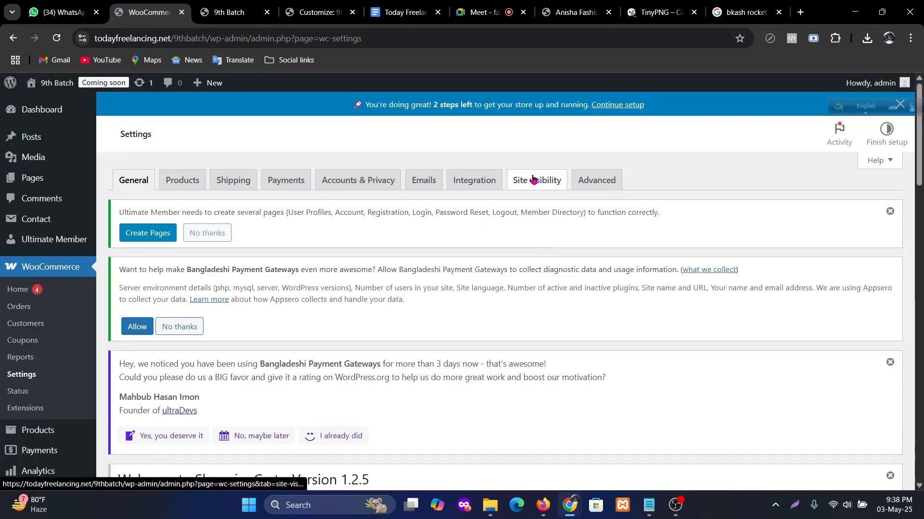
pyautogui.click(533, 180)
pyautogui.scroll(-10, 316, 292)
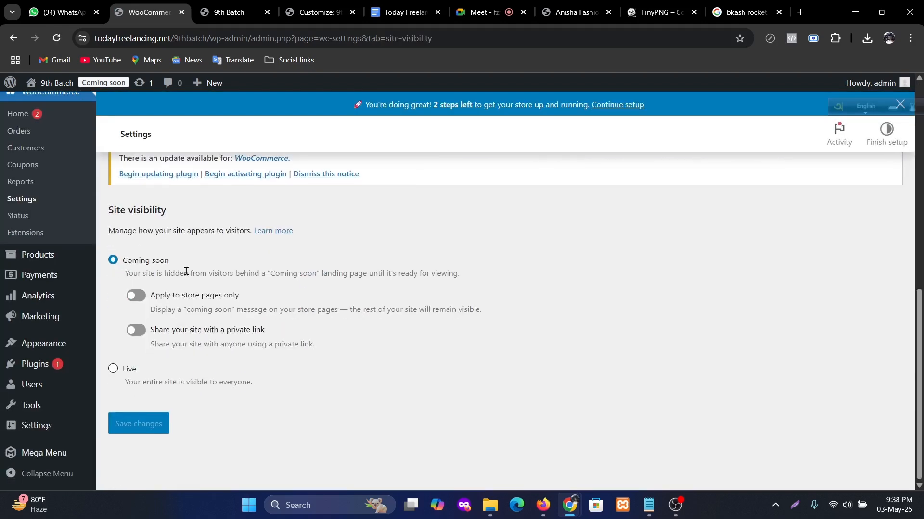
pyautogui.click(114, 369)
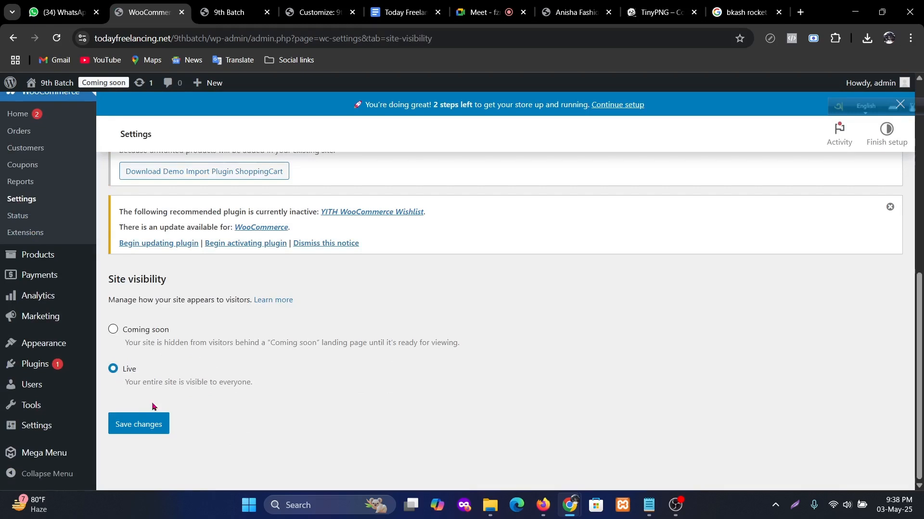
pyautogui.click(123, 425)
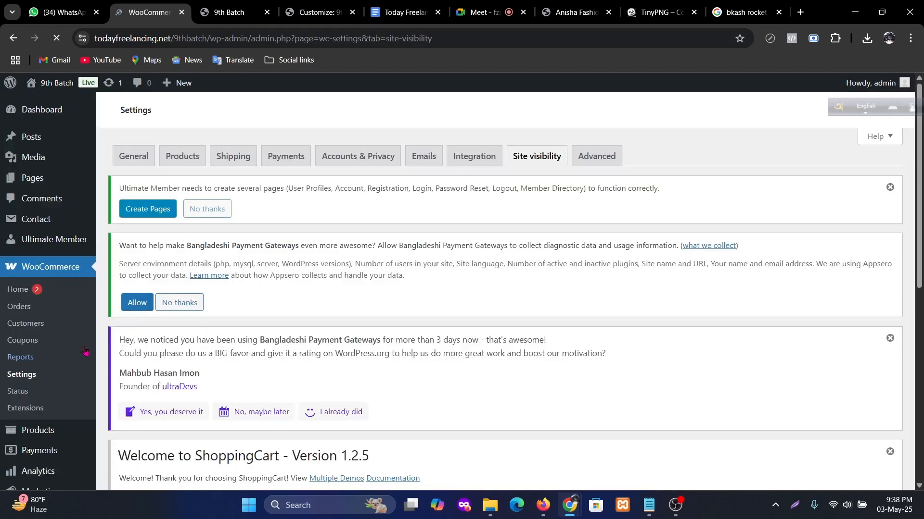
# - Reload the store in Firefox, look through the home page to its footer, and put the Firefox window away
pyautogui.click(542, 505)
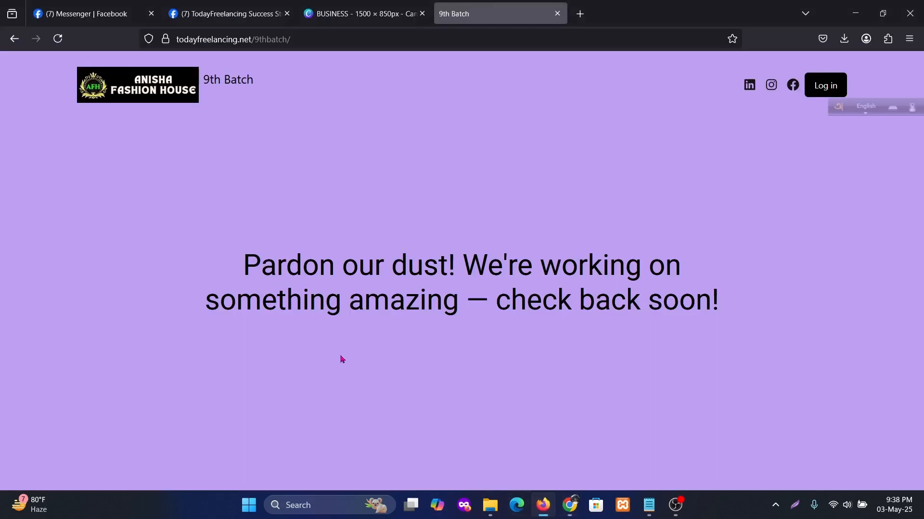
pyautogui.click(58, 39)
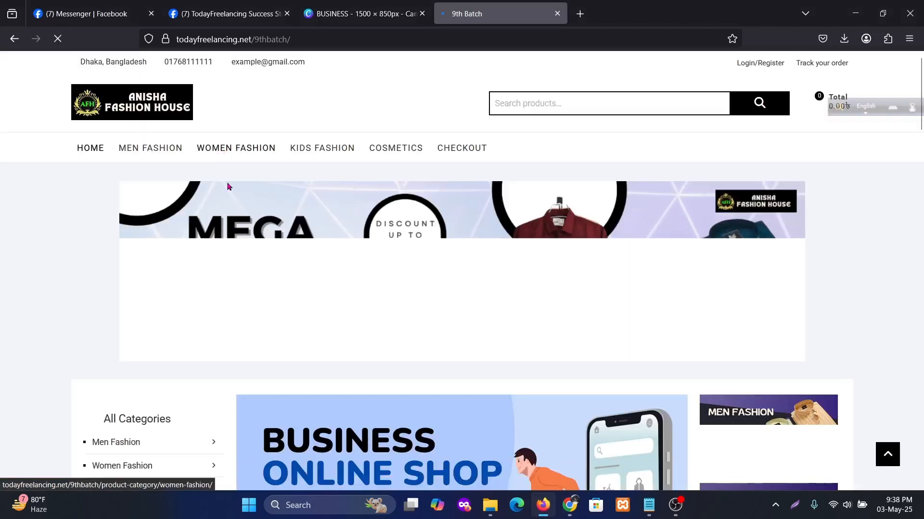
pyautogui.scroll(-2, 420, 352)
pyautogui.scroll(-20, 420, 353)
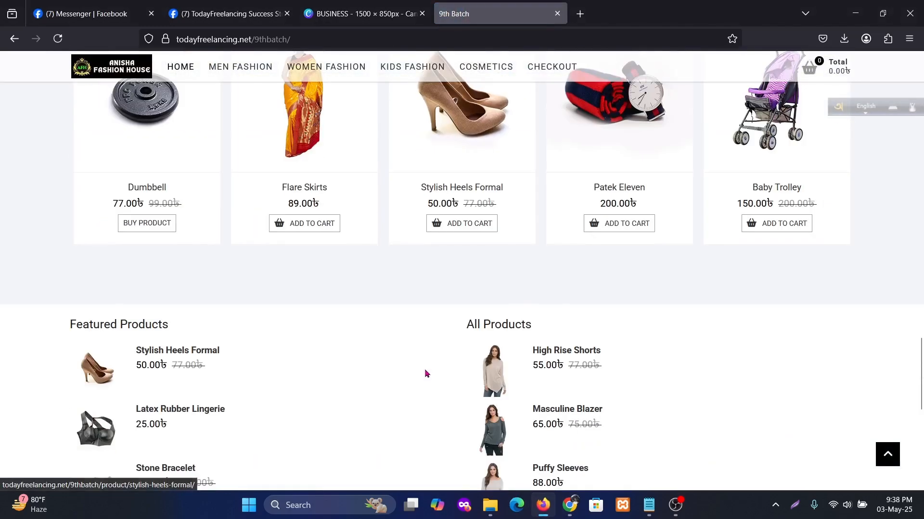
pyautogui.scroll(15, 423, 385)
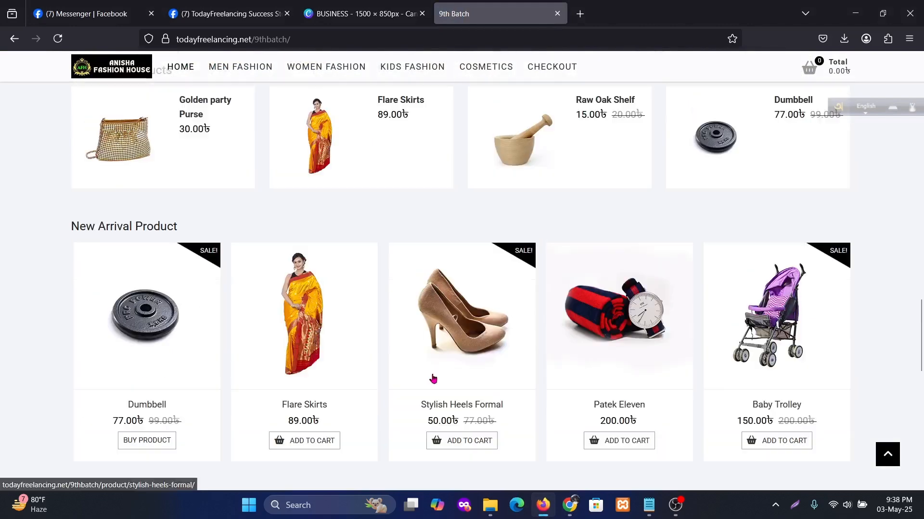
pyautogui.scroll(-12, 405, 358)
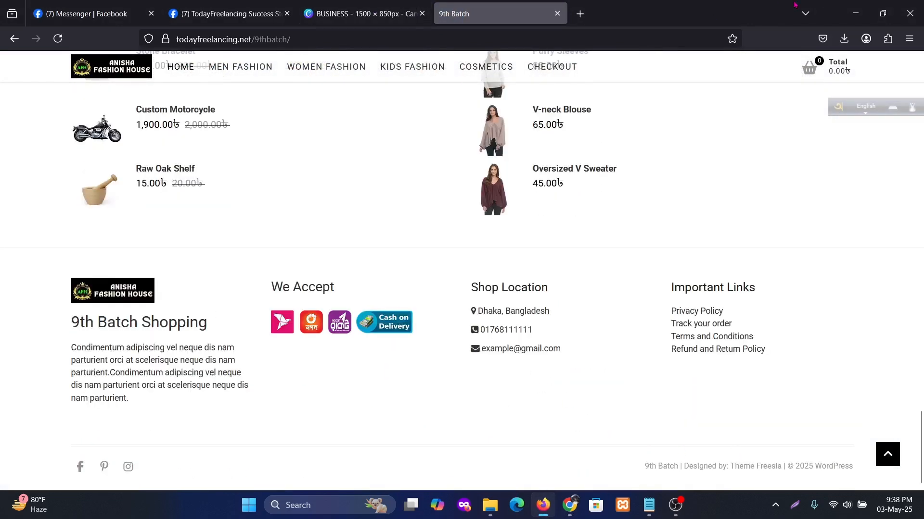
pyautogui.click(854, 10)
# - Reload the customizer in Chrome and examine the footer columns and credit line in its preview
pyautogui.click(318, 12)
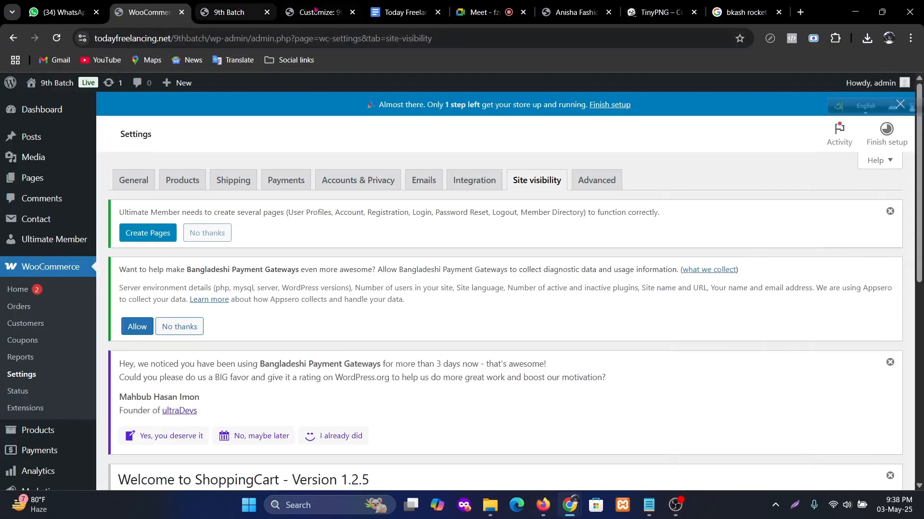
pyautogui.click(56, 38)
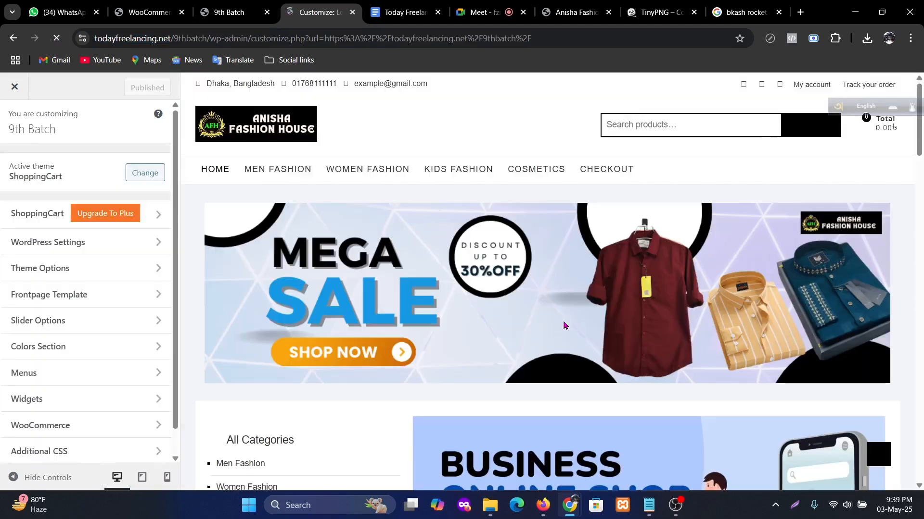
pyautogui.scroll(-15, 572, 322)
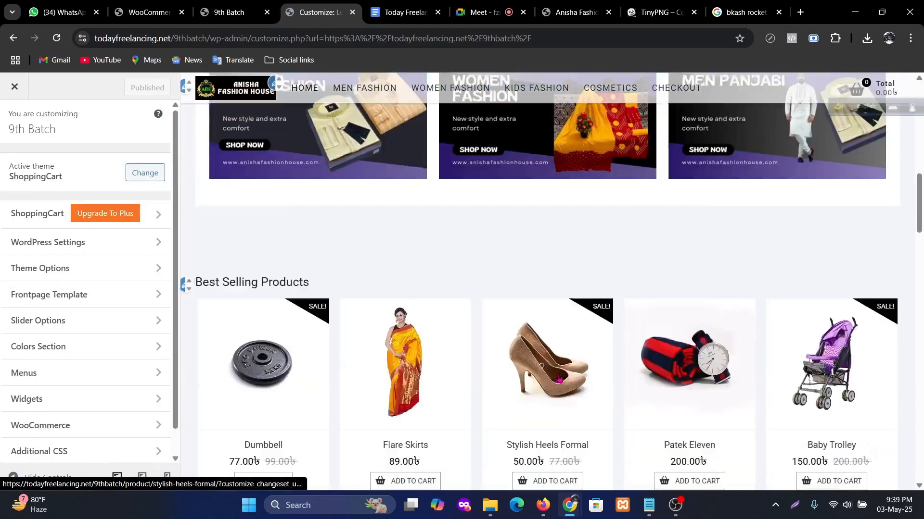
pyautogui.scroll(-15, 553, 402)
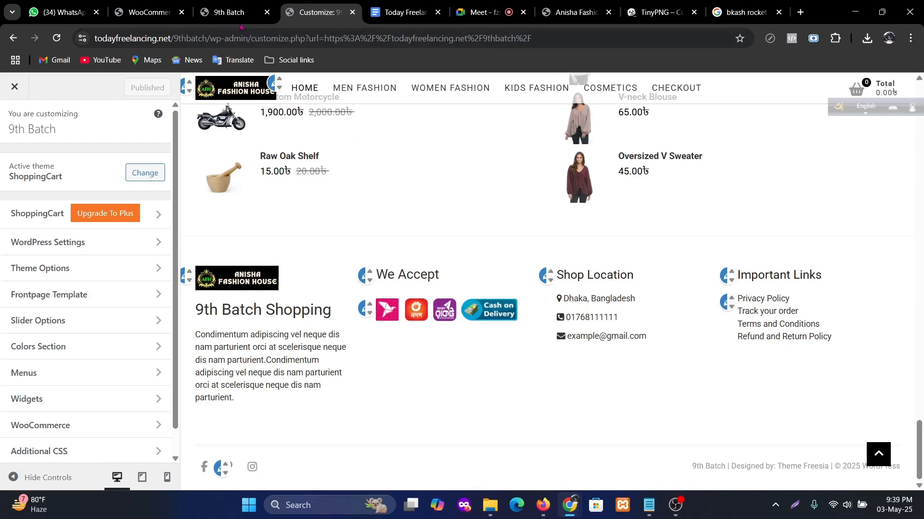
# - Open the Theme File Editor from the store's admin and acknowledge the direct-editing warning
pyautogui.click(149, 12)
pyautogui.scroll(-2, 118, 329)
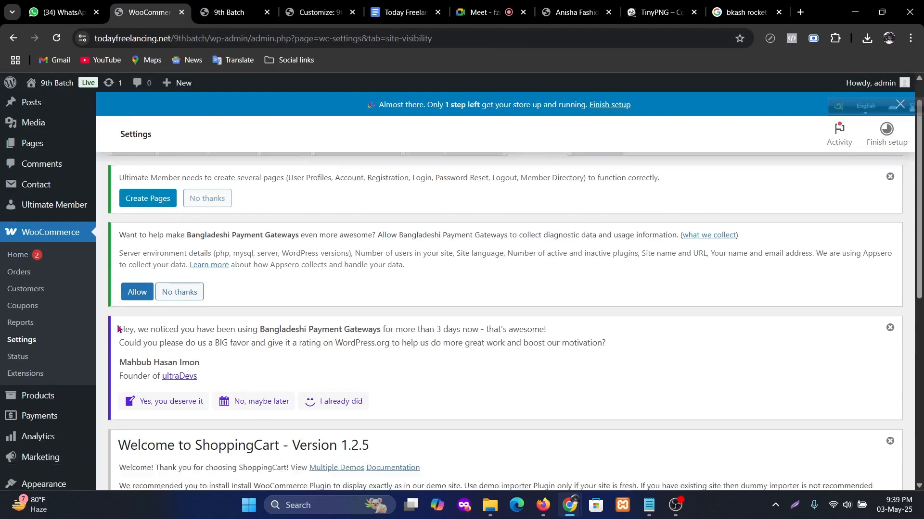
pyautogui.scroll(-4, 118, 329)
pyautogui.moveTo(69, 344)
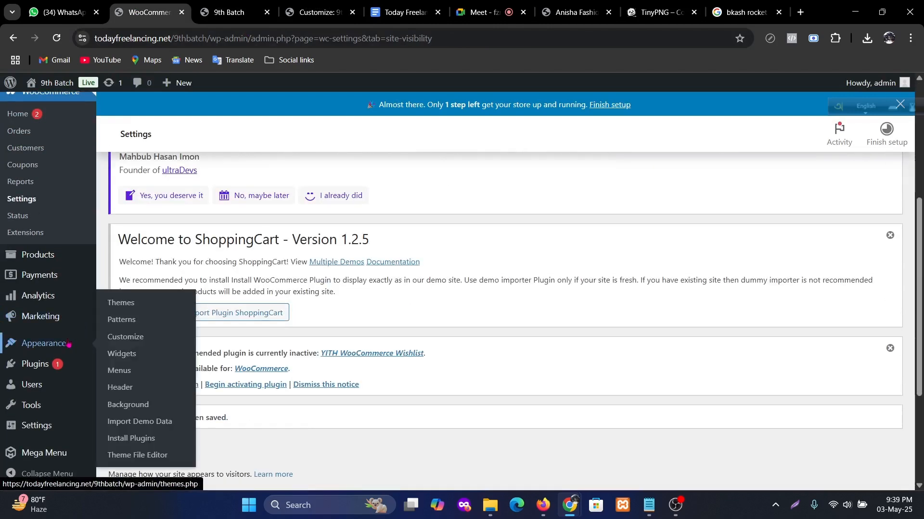
pyautogui.click(118, 458)
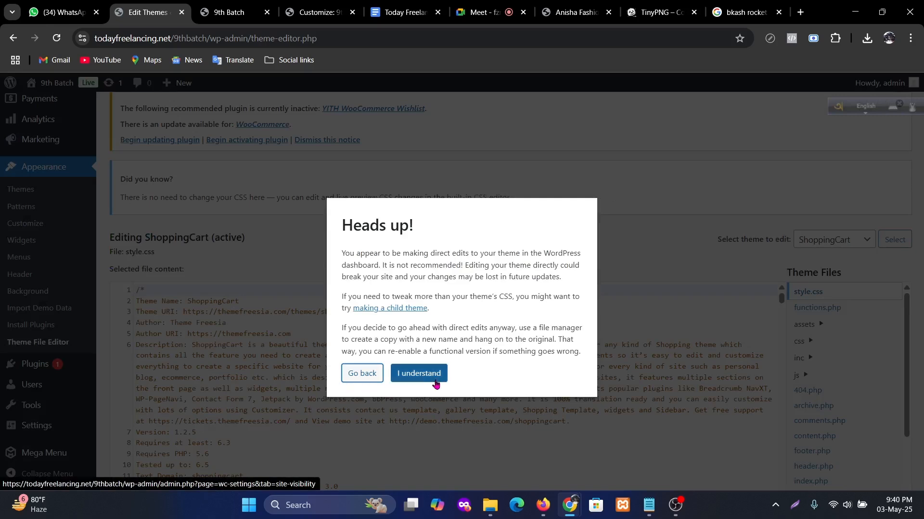
pyautogui.click(423, 380)
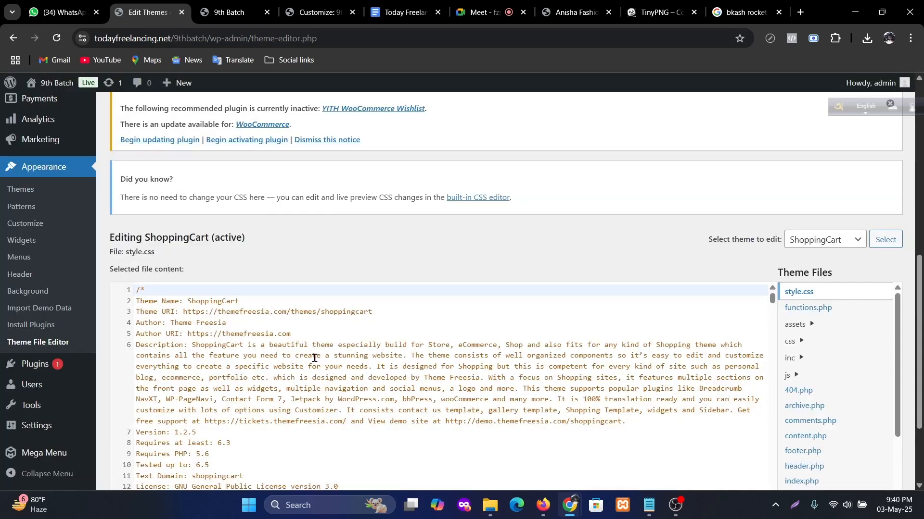
# - Open the ShoppingCart theme's footer.php file for editing
pyautogui.scroll(-4, 314, 358)
pyautogui.scroll(6, 315, 358)
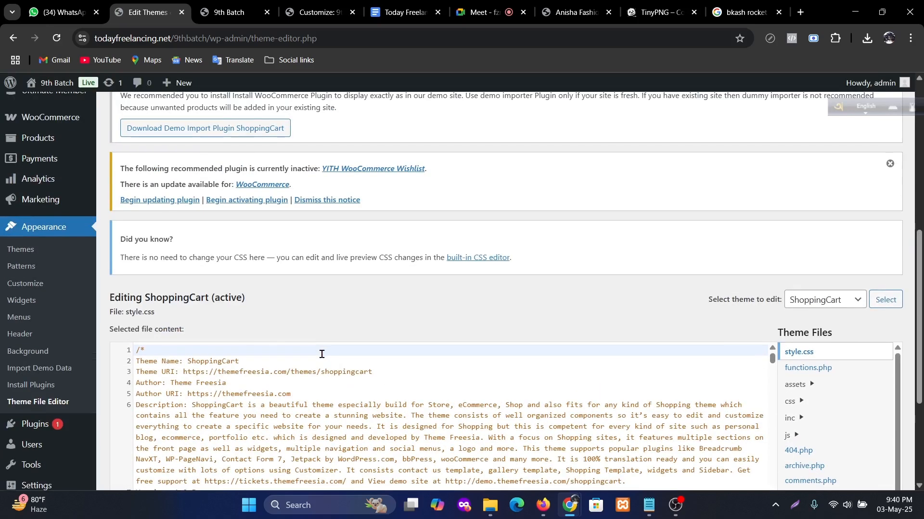
pyautogui.scroll(-4, 318, 326)
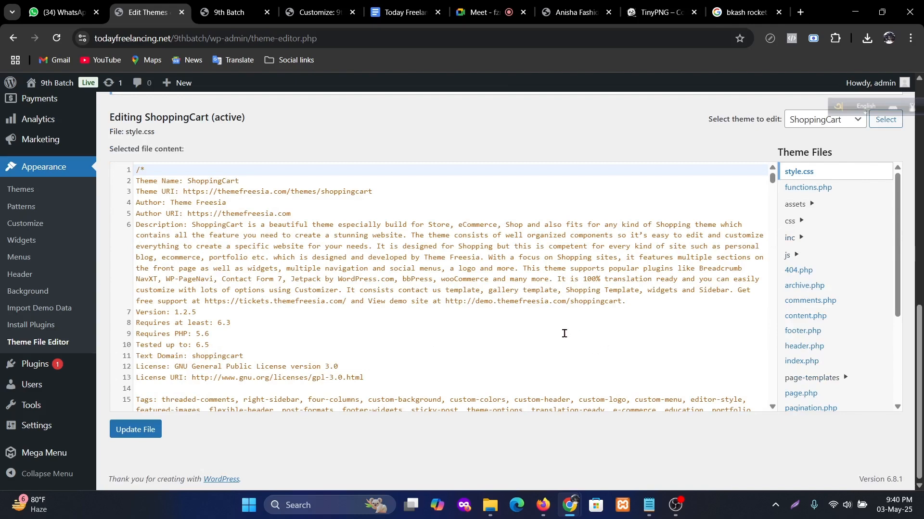
pyautogui.click(808, 335)
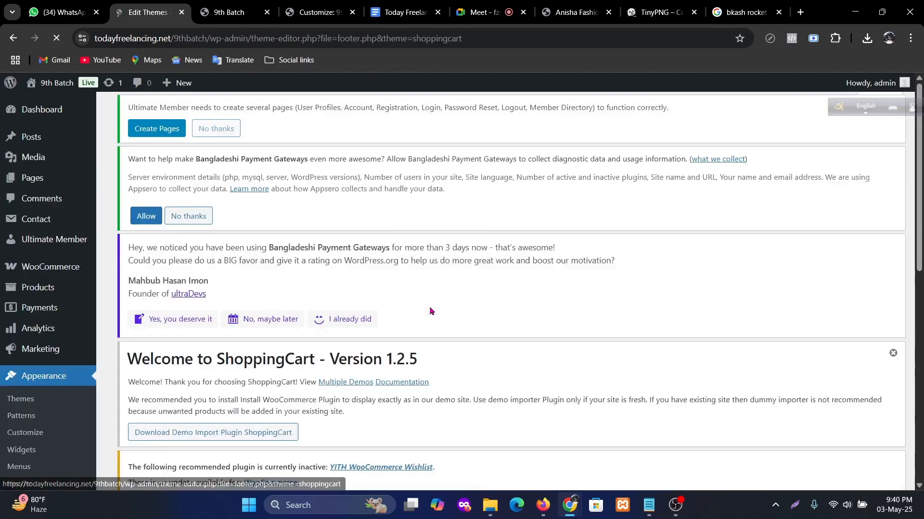
# - Delete the displayed "WordPress" link text from the copyright code on line 68 of footer.php
pyautogui.scroll(-10, 260, 313)
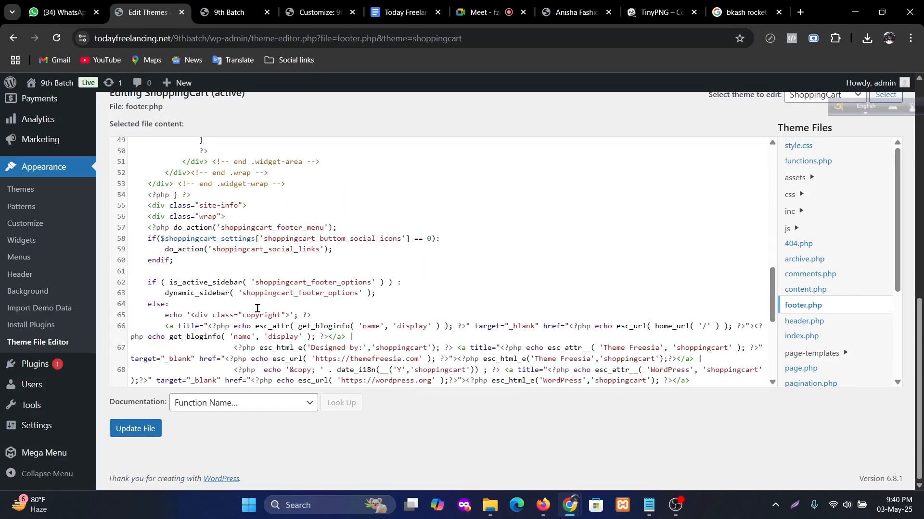
pyautogui.scroll(-4, 257, 308)
pyautogui.scroll(3, 259, 307)
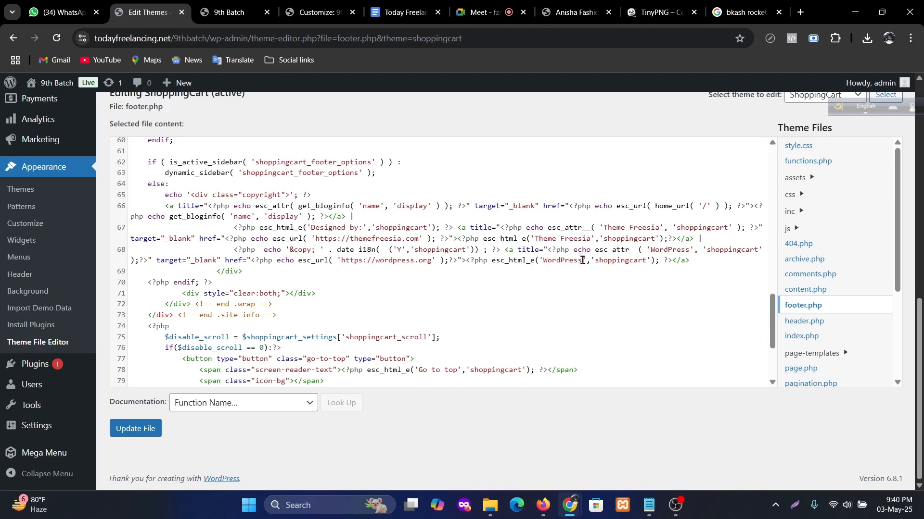
pyautogui.moveTo(582, 260); pyautogui.dragTo(549, 262)
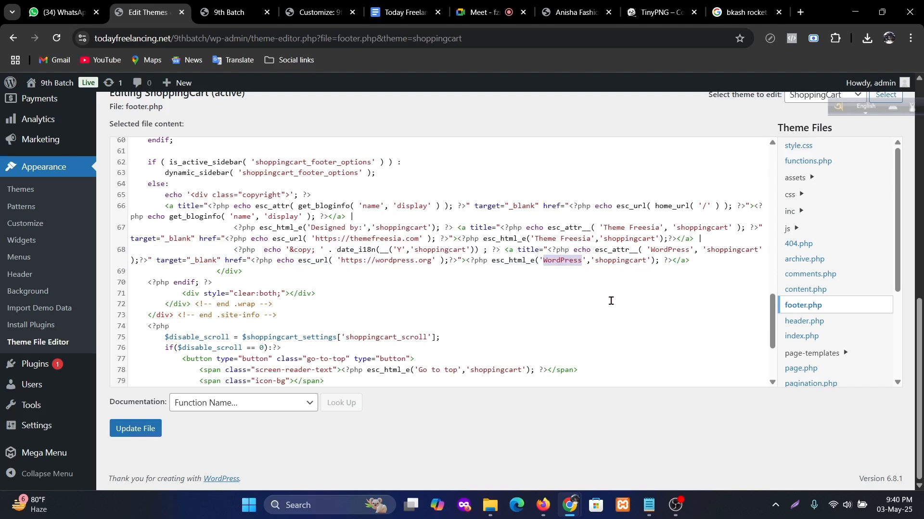
pyautogui.press('BackSpace')
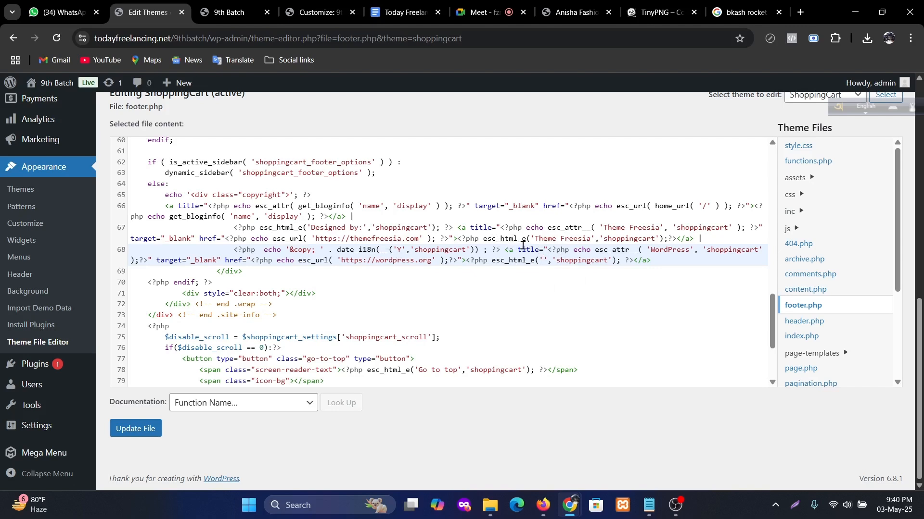
# - Replace the displayed "Theme Freesia" link text on line 67 of footer.php with "Freelancer" followed by the designer's name
pyautogui.click(593, 239)
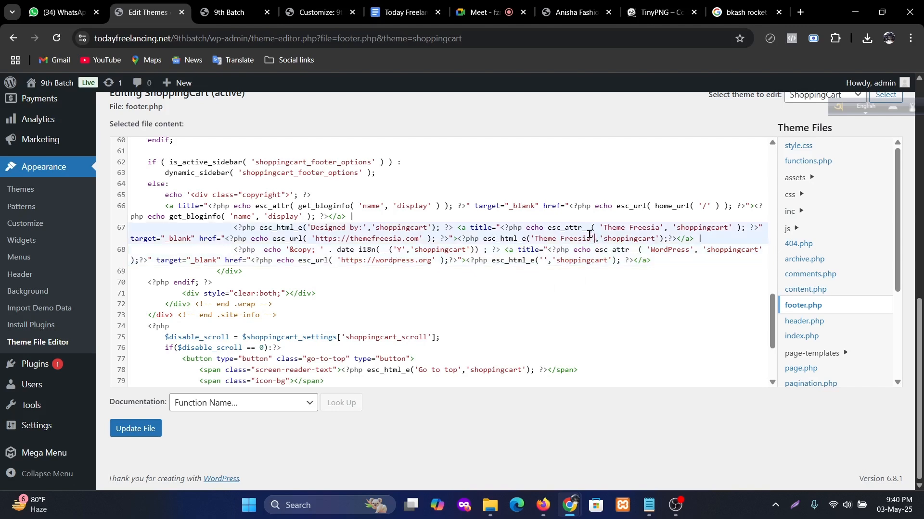
pyautogui.moveTo(592, 239); pyautogui.dragTo(534, 240)
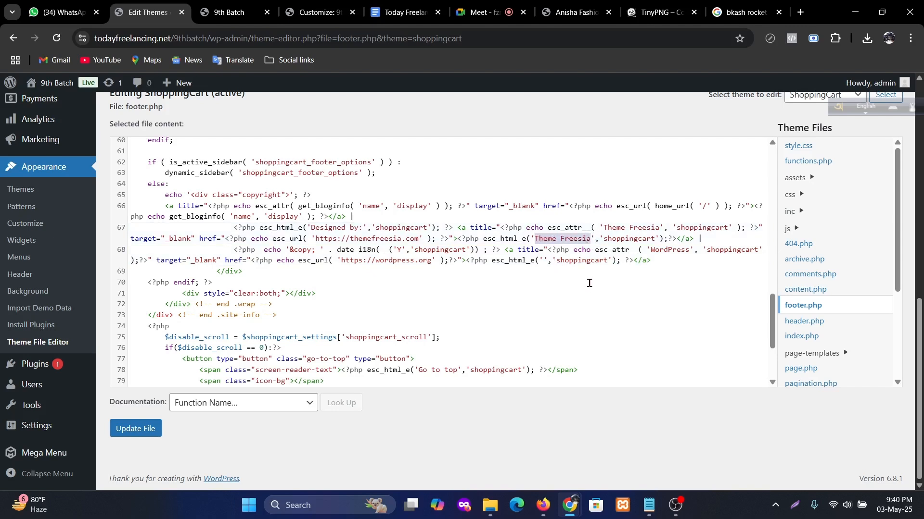
pyautogui.write('Freelancer ')
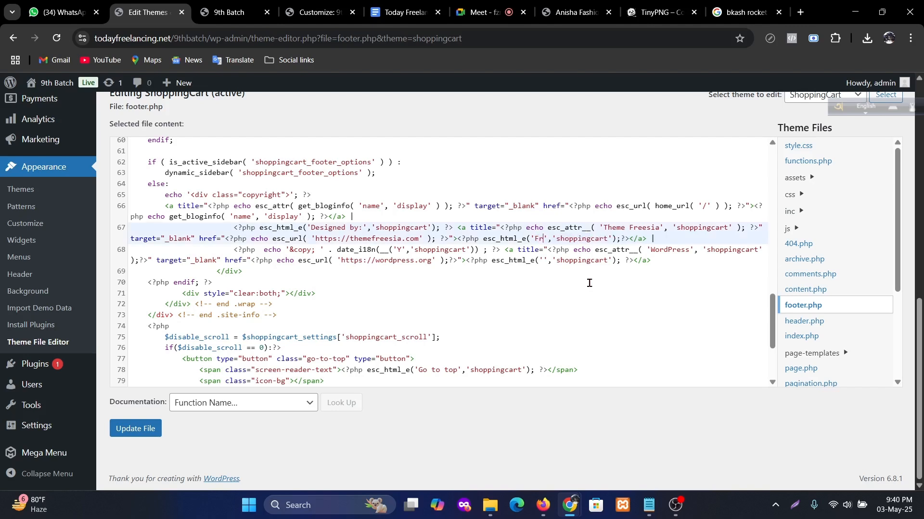
pyautogui.write('Mannan')
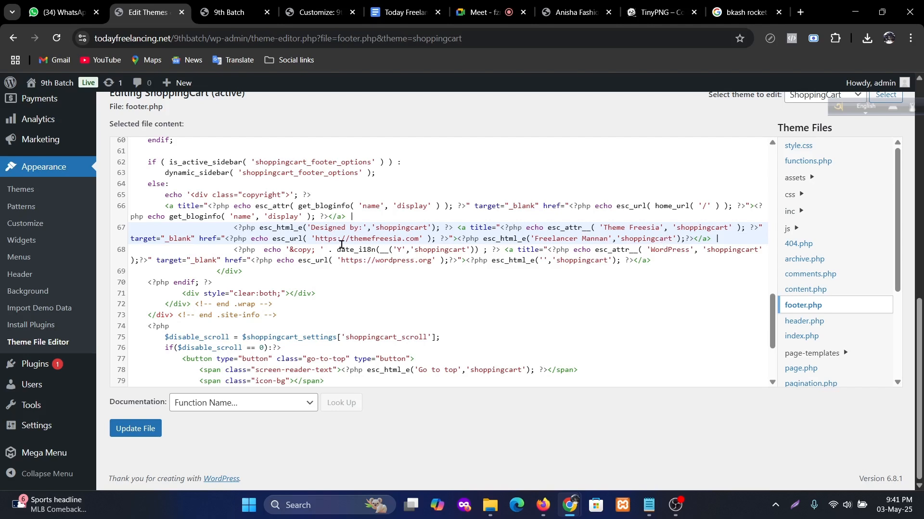
# - Replace the "themefreesia" domain in line 67's designer link with the freelancer's own domain name and save footer.php
pyautogui.moveTo(349, 239); pyautogui.dragTo(401, 243)
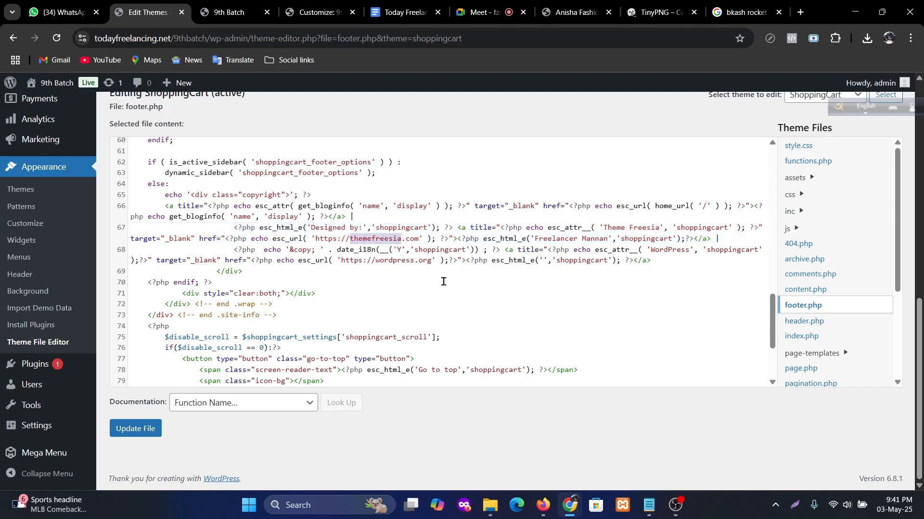
pyautogui.write('freelancer')
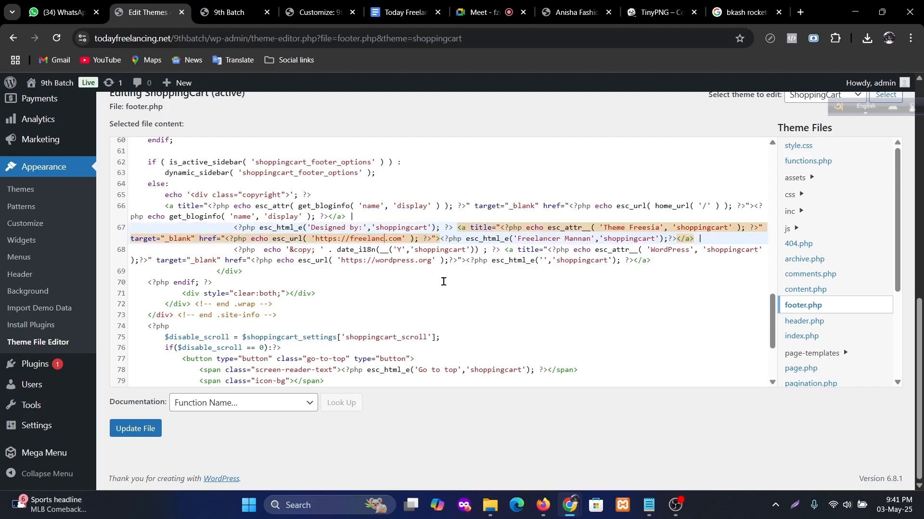
pyautogui.write('mannan')
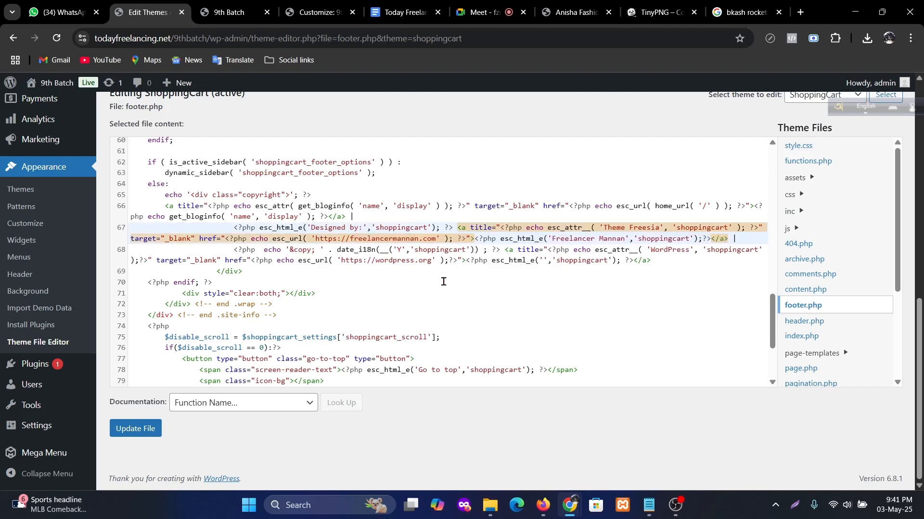
pyautogui.click(149, 431)
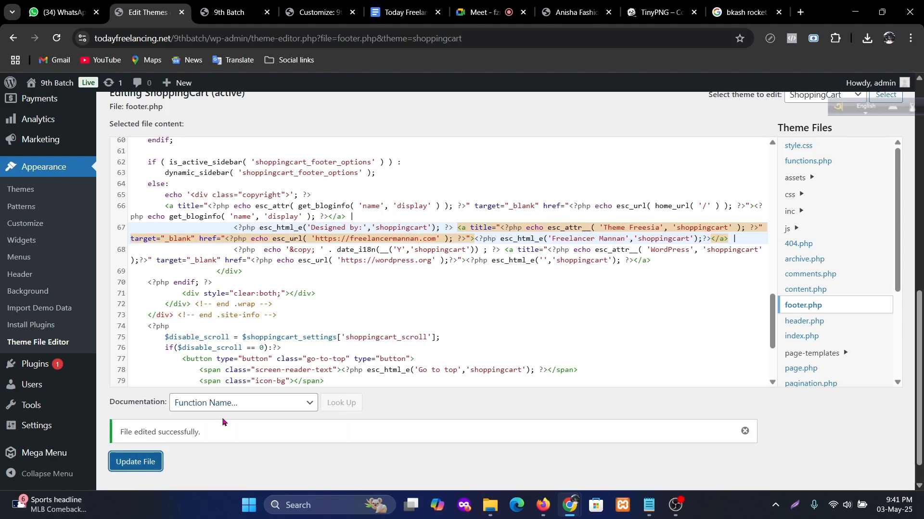
# - Reload the store's homepage and inspect the footer columns and designer credit line
pyautogui.click(320, 12)
pyautogui.click(229, 13)
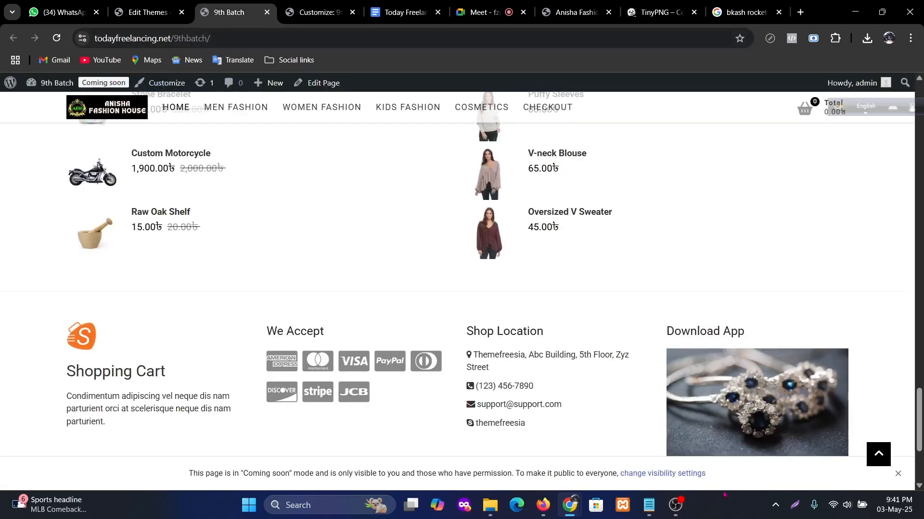
pyautogui.scroll(-1, 826, 471)
pyautogui.click(898, 474)
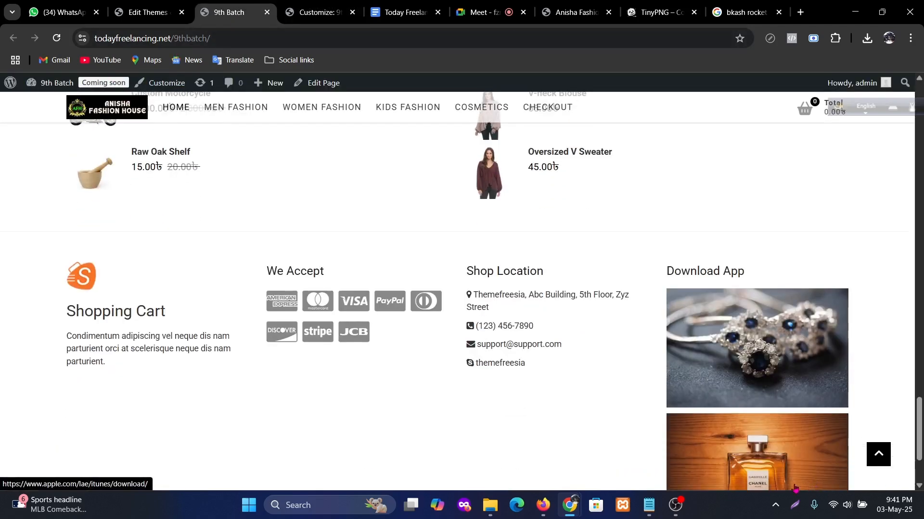
pyautogui.scroll(-2, 795, 487)
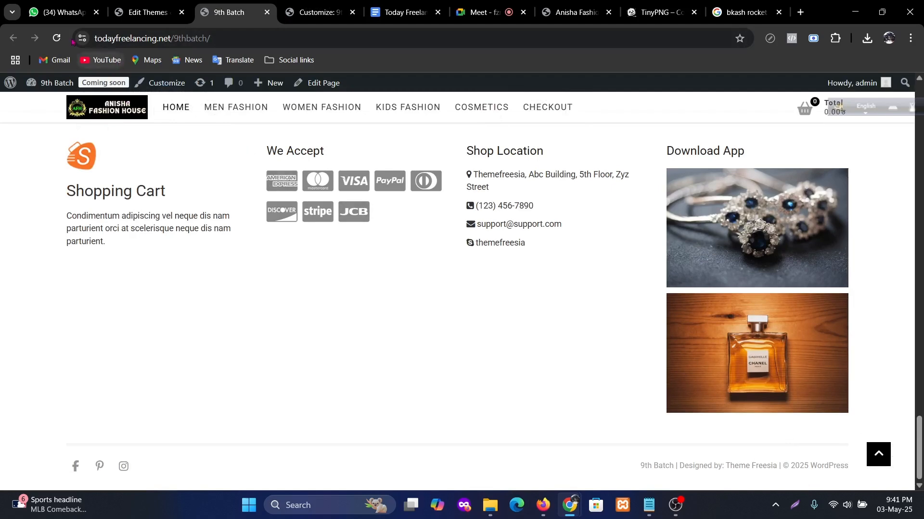
pyautogui.click(56, 38)
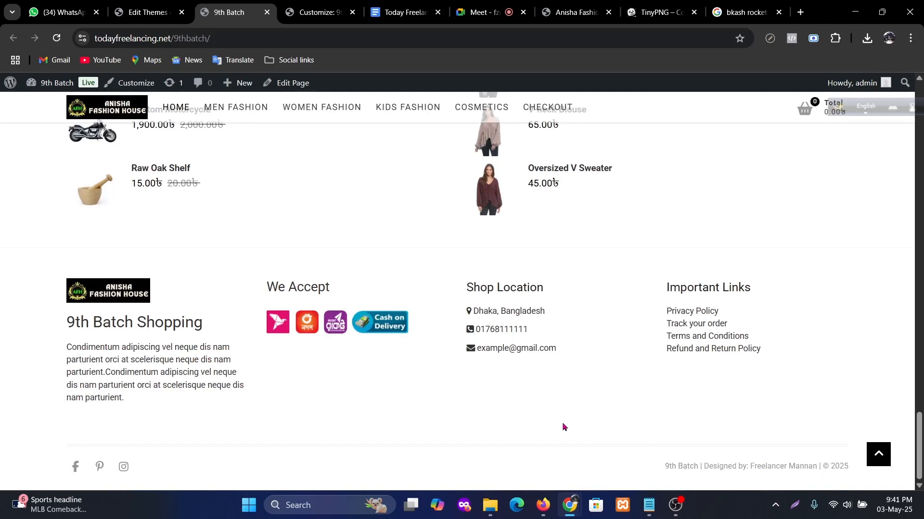
pyautogui.scroll(10, 563, 425)
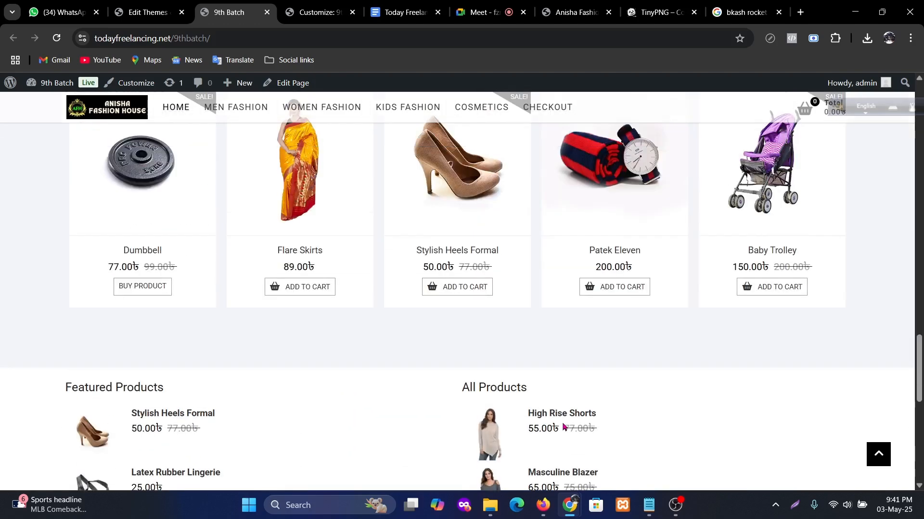
pyautogui.scroll(-10, 548, 418)
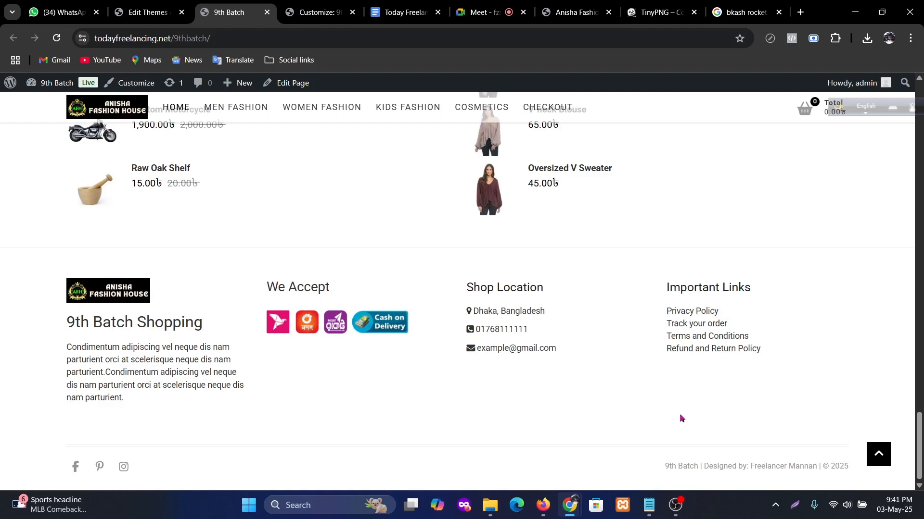
# - Check the EP6 topics in the course curriculum document and review the slider and product sections on the store's homepage
pyautogui.click(385, 10)
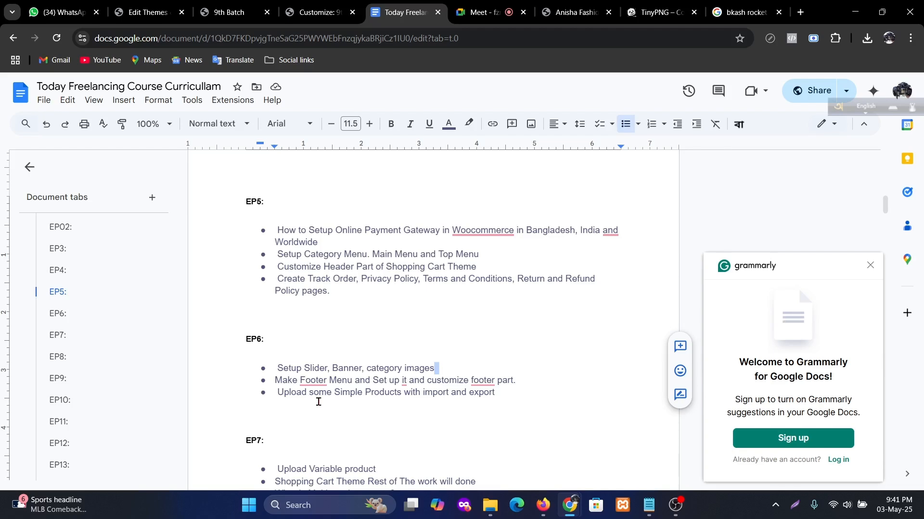
pyautogui.click(288, 12)
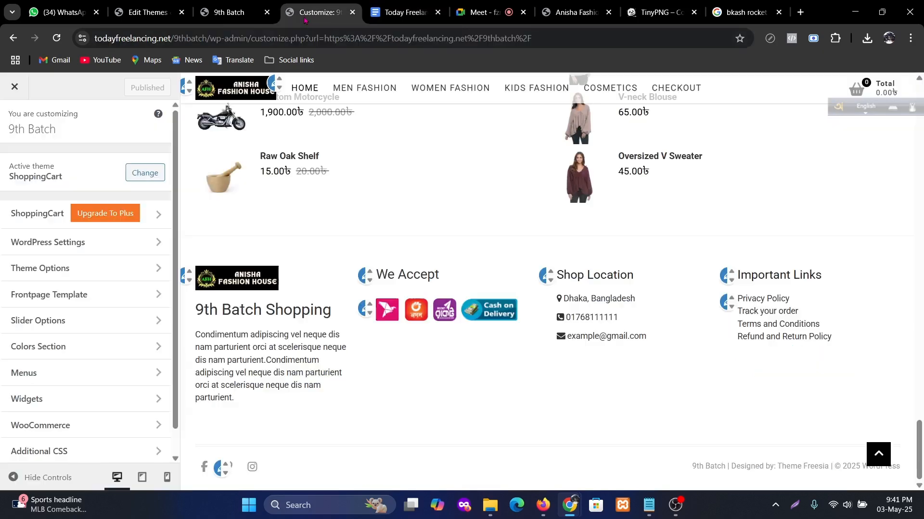
pyautogui.click(216, 12)
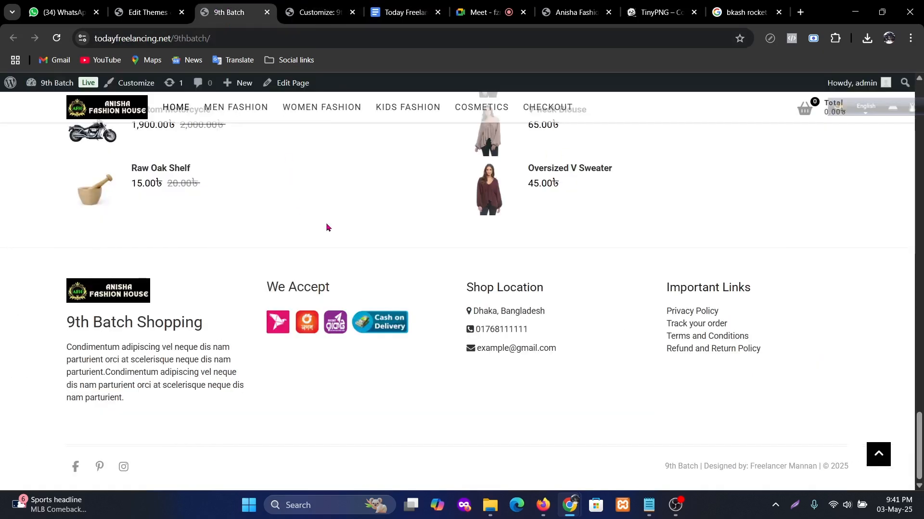
pyautogui.scroll(10, 327, 226)
pyautogui.scroll(10, 409, 332)
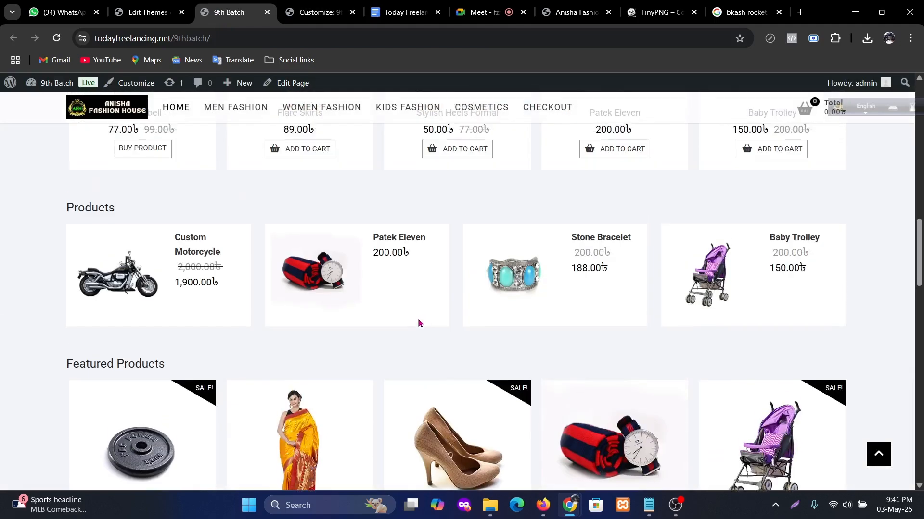
pyautogui.scroll(8, 425, 313)
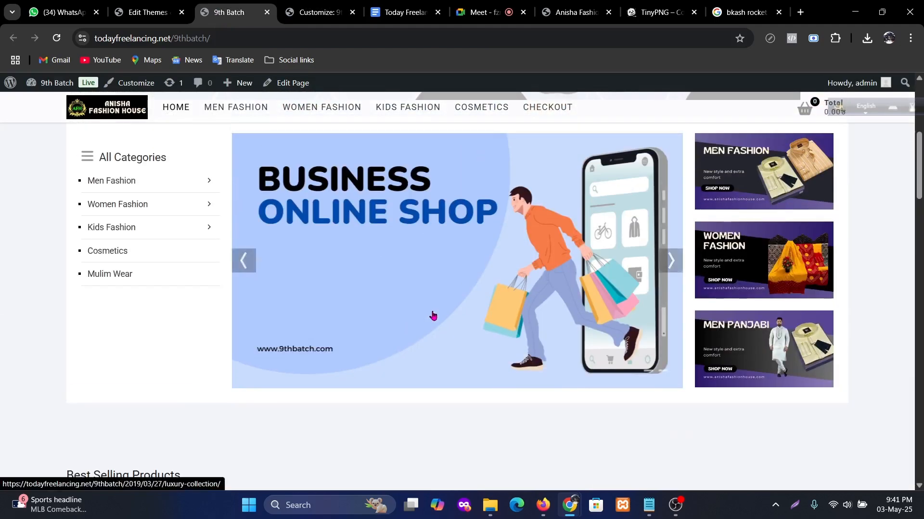
pyautogui.scroll(-12, 717, 395)
pyautogui.scroll(-13, 415, 374)
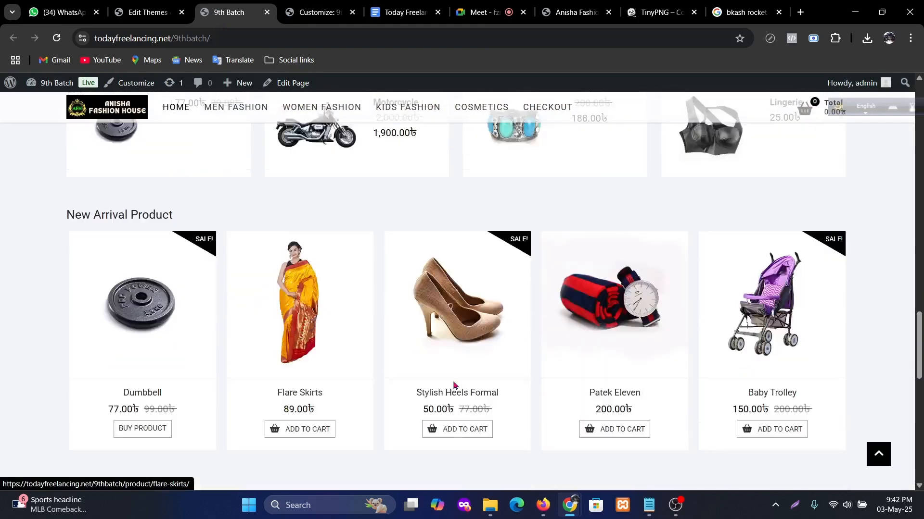
pyautogui.scroll(6, 298, 351)
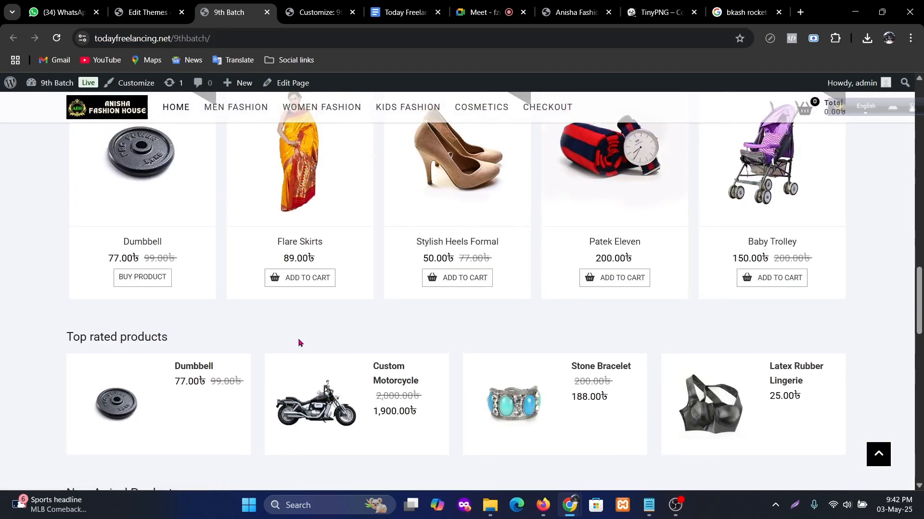
pyautogui.scroll(3, 298, 338)
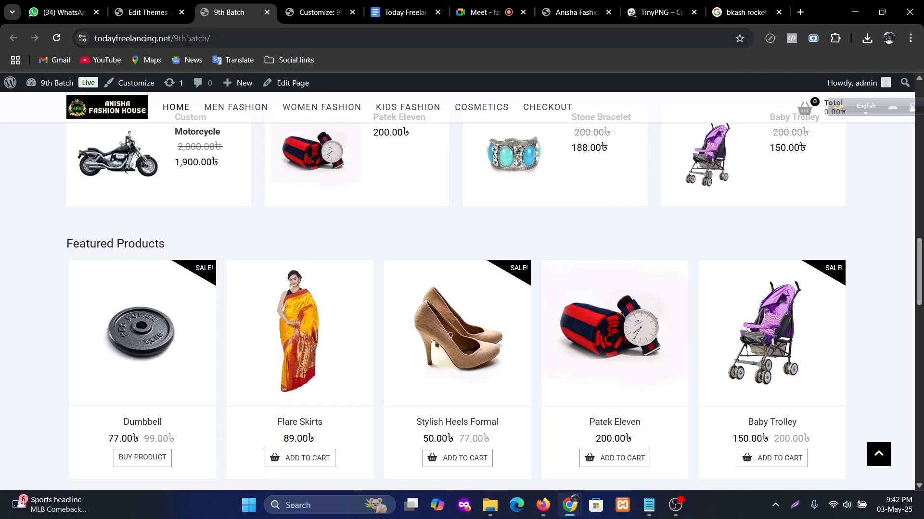
# - Return to the store's admin and open the list of all products
pyautogui.click(143, 18)
pyautogui.scroll(-5, 116, 357)
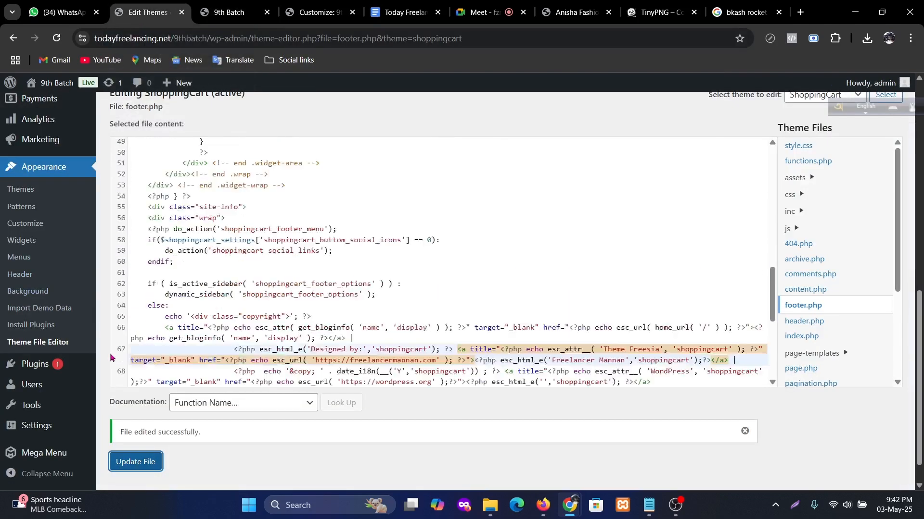
pyautogui.moveTo(42, 363)
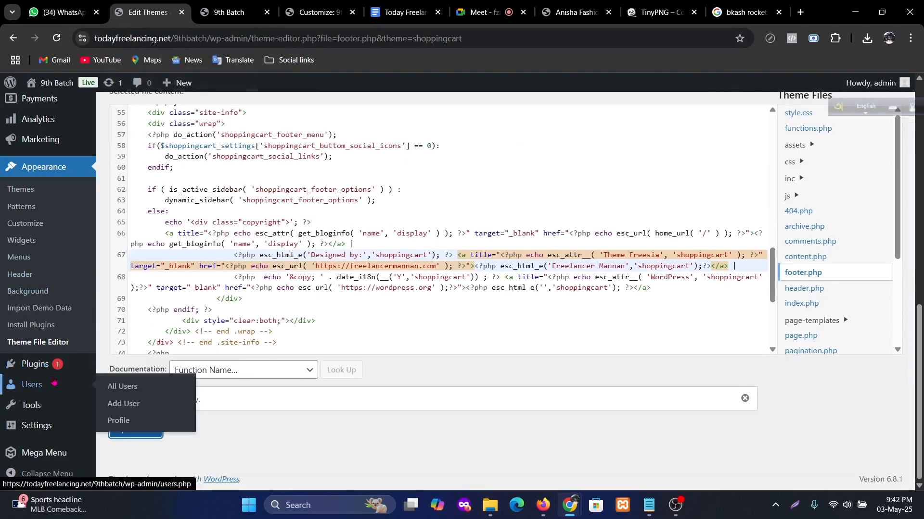
pyautogui.click(135, 429)
pyautogui.scroll(5, 83, 226)
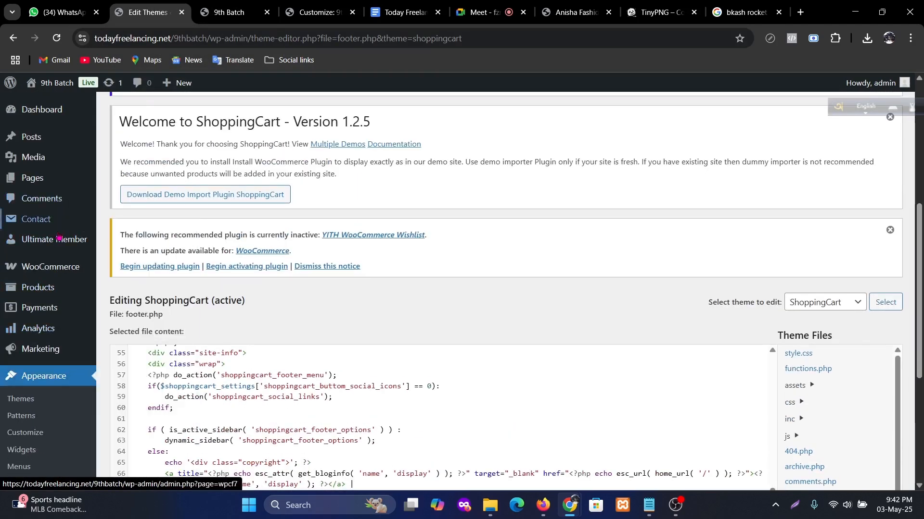
pyautogui.scroll(-2, 56, 306)
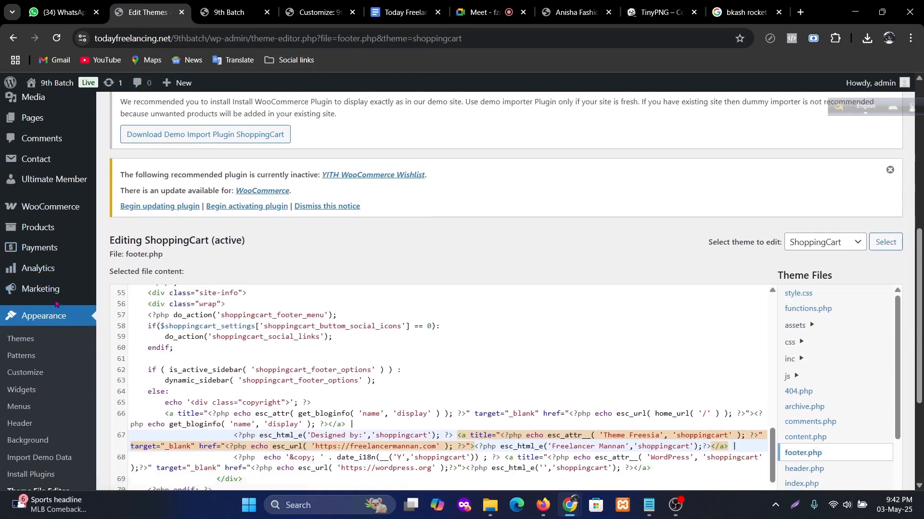
pyautogui.moveTo(53, 230)
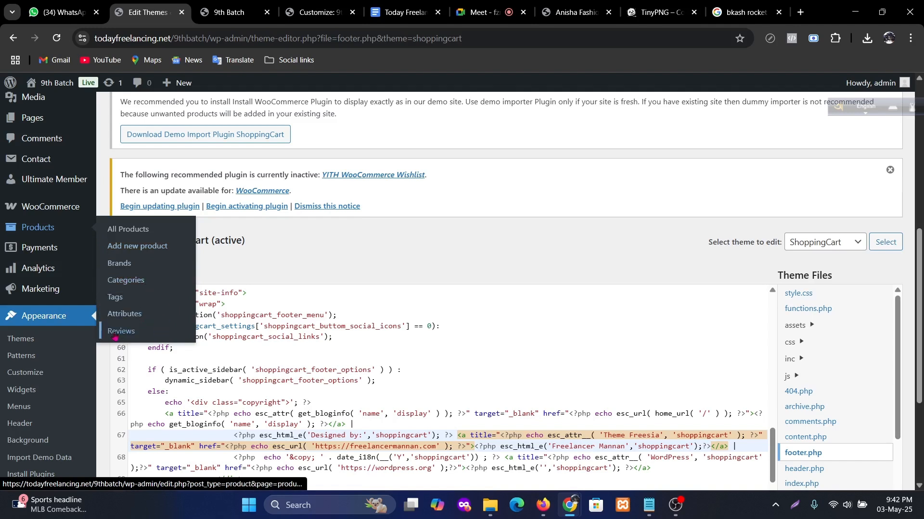
pyautogui.click(133, 233)
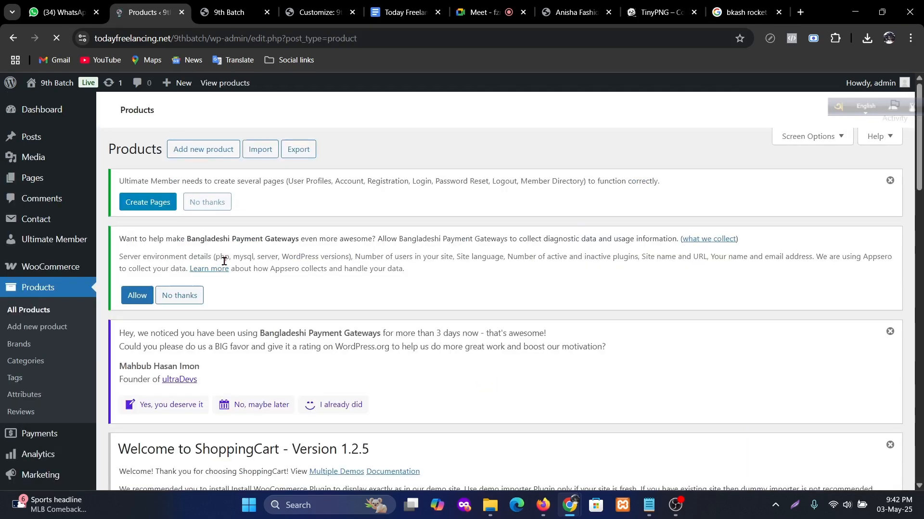
# - Move the demo product "Dumbbell" from the product list to the trash
pyautogui.scroll(-5, 310, 253)
pyautogui.scroll(-15, 311, 252)
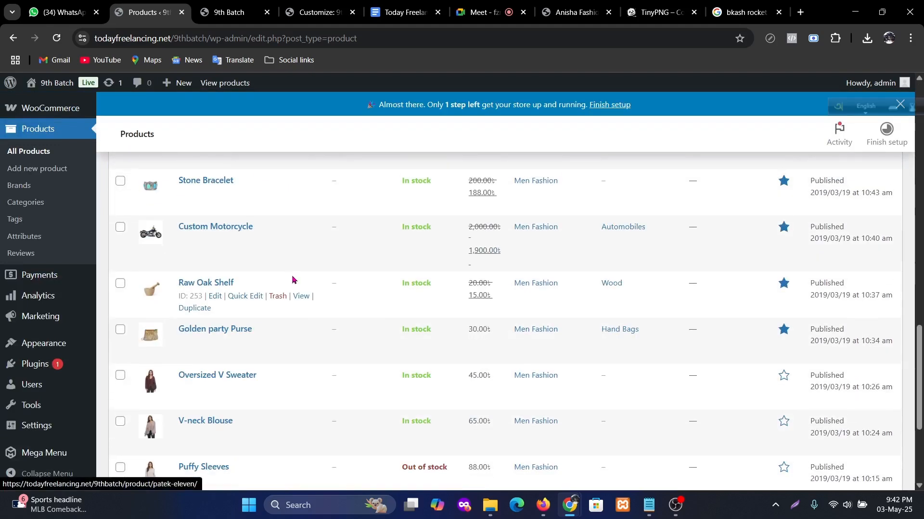
pyautogui.scroll(15, 310, 311)
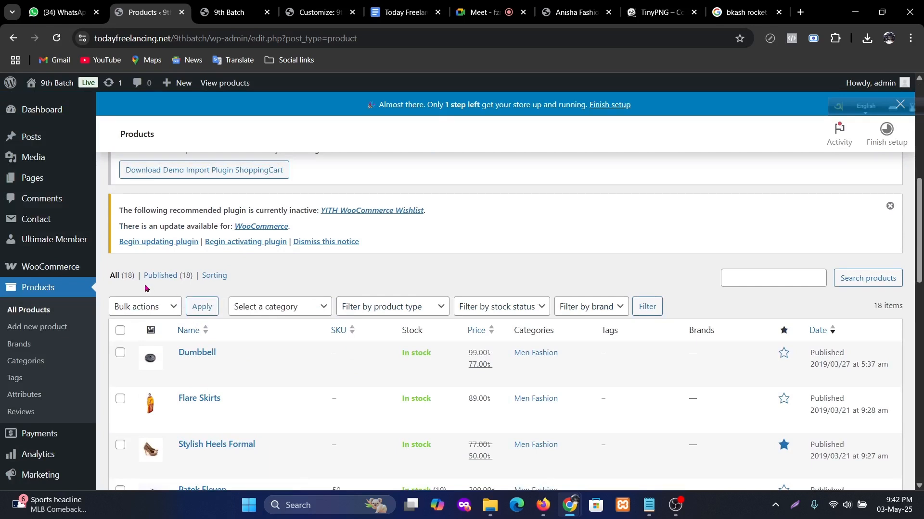
pyautogui.moveTo(170, 361)
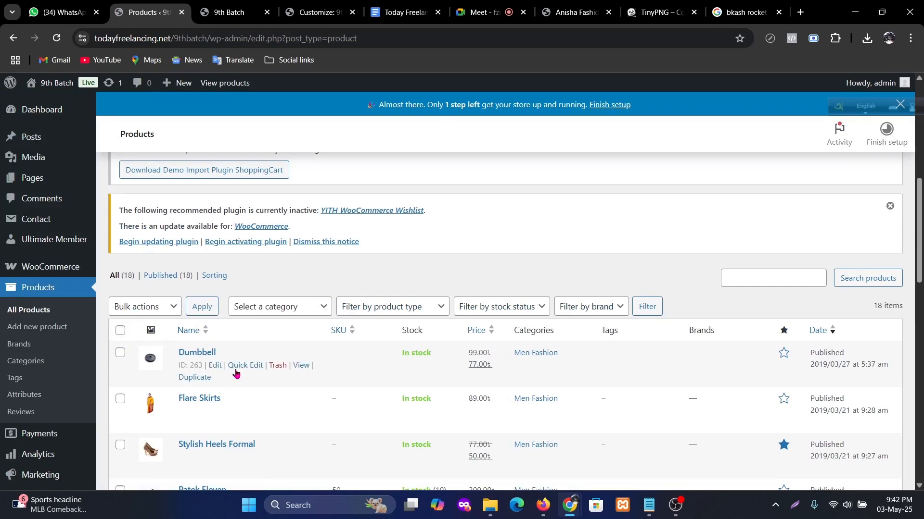
pyautogui.click(277, 366)
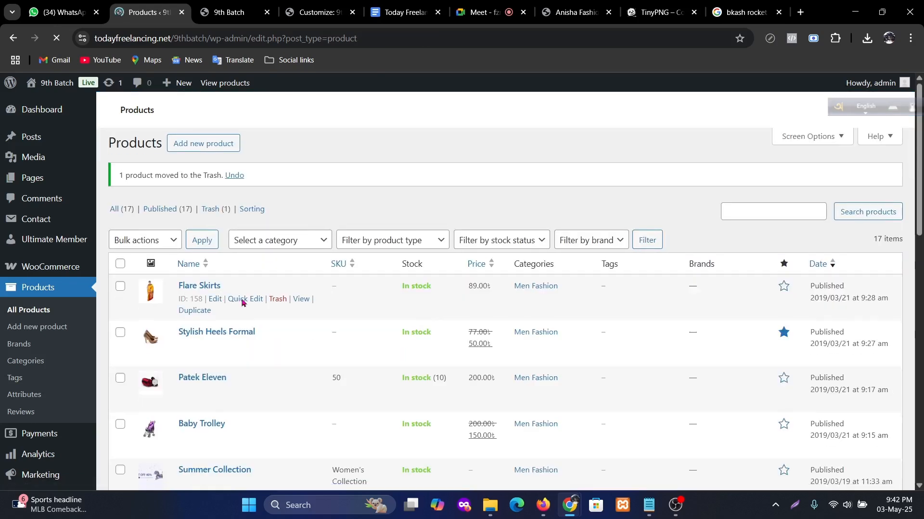
# - Look through the remaining demo products and open a blank form for adding a new product
pyautogui.scroll(-3, 254, 298)
pyautogui.scroll(-15, 255, 327)
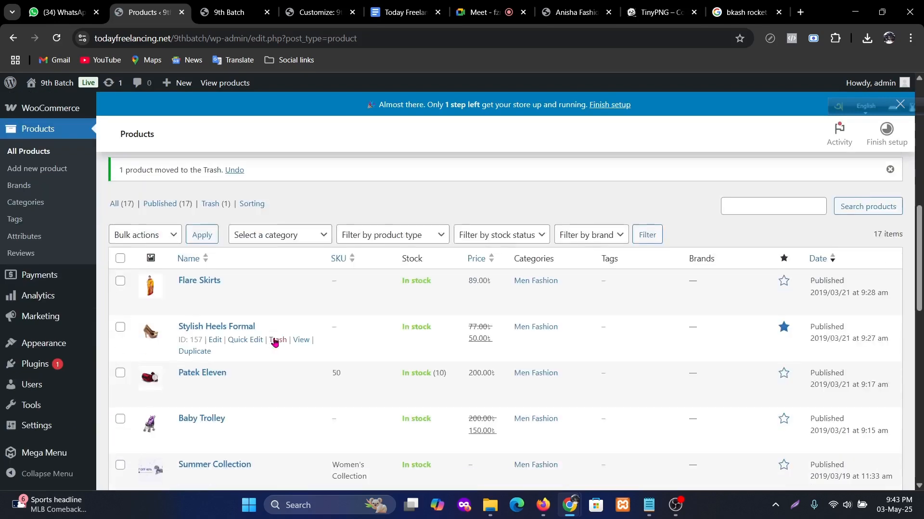
pyautogui.scroll(5, 288, 350)
pyautogui.scroll(5, 291, 348)
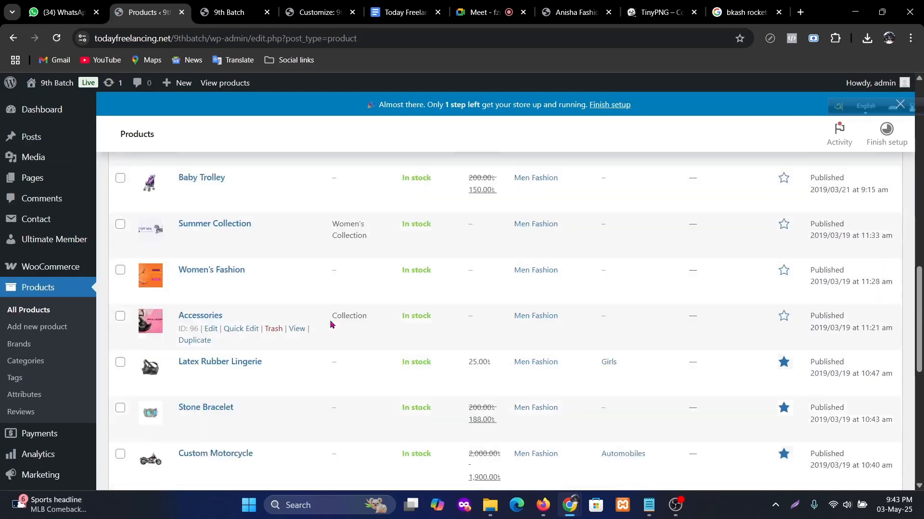
pyautogui.scroll(7, 207, 387)
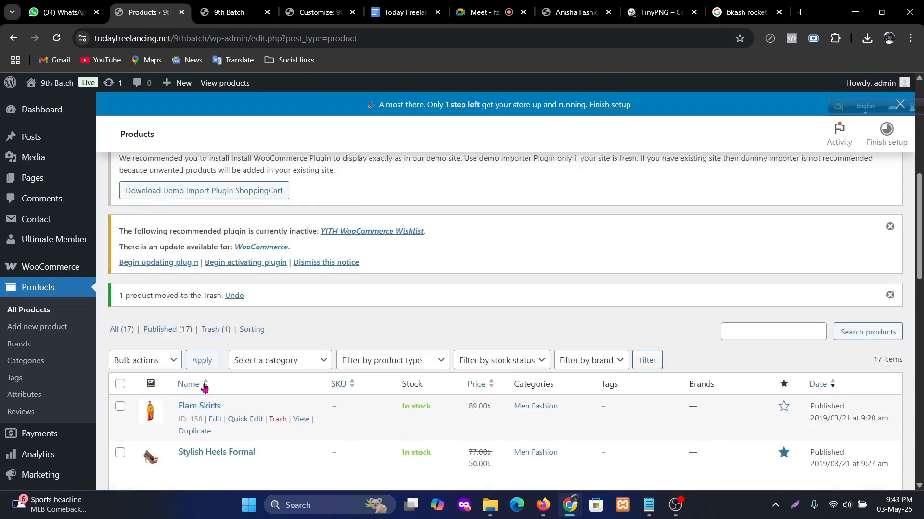
pyautogui.scroll(-2, 216, 386)
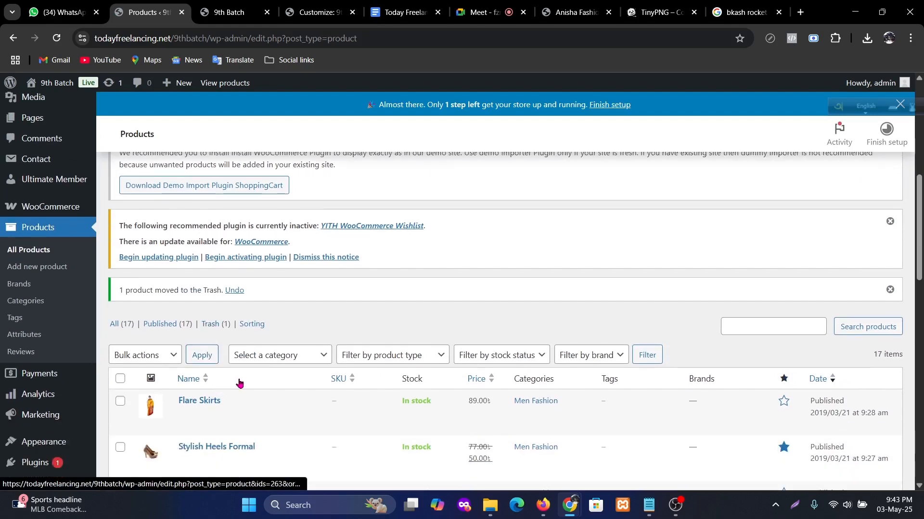
pyautogui.scroll(10, 243, 382)
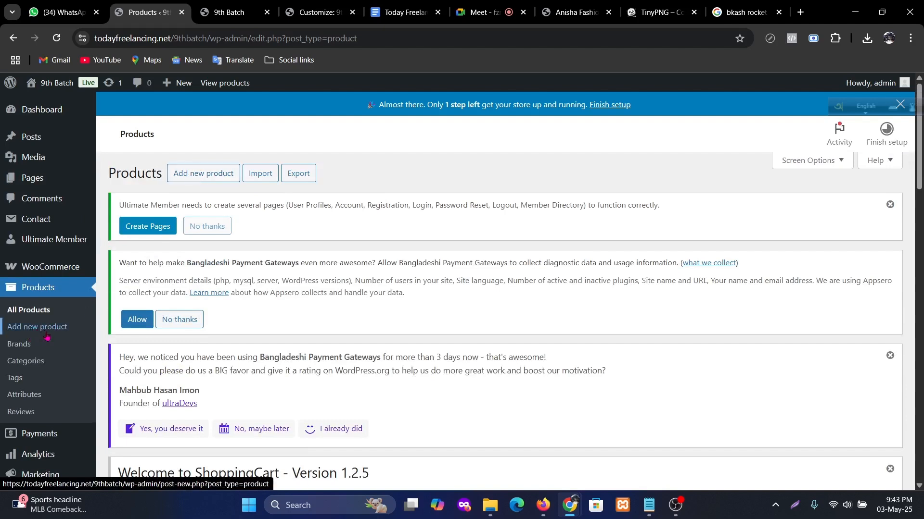
pyautogui.click(199, 179)
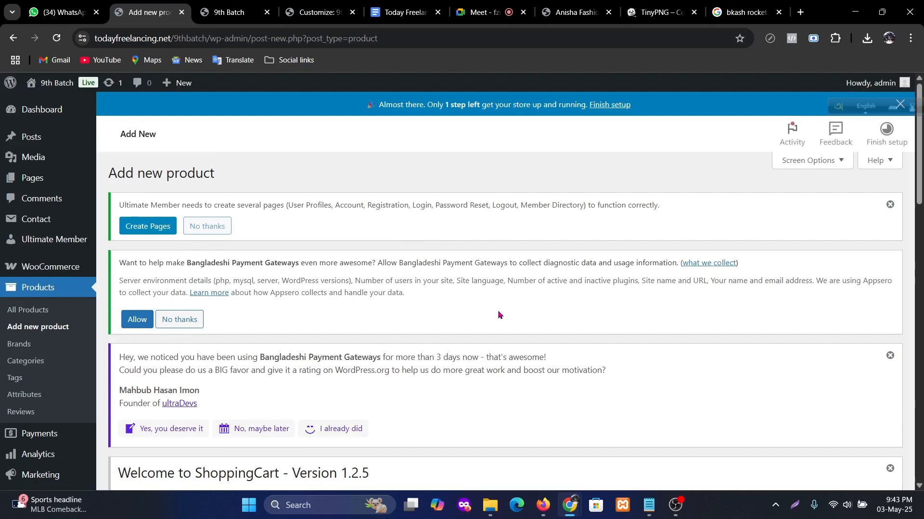
pyautogui.scroll(-7, 497, 311)
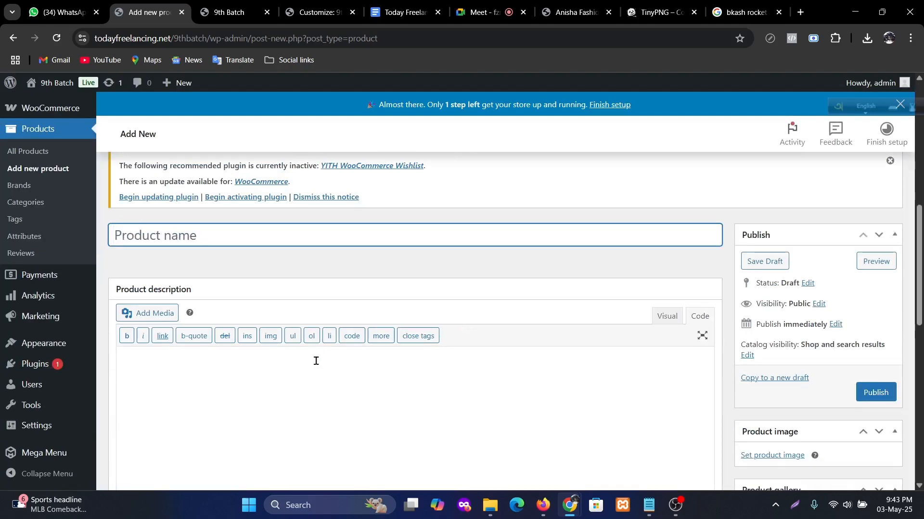
# - Review the Anisha Fashion House homepage's product sections and its "Test product" page as a reference for product details
pyautogui.click(580, 12)
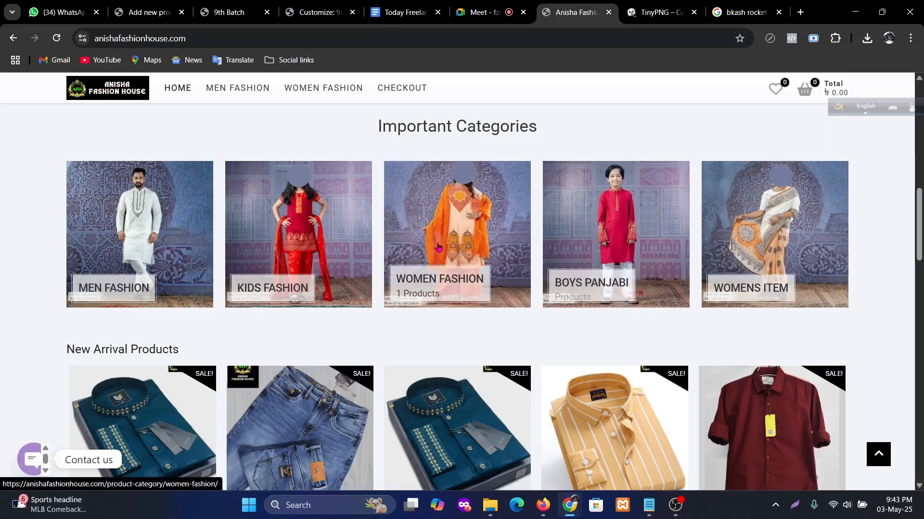
pyautogui.scroll(2, 438, 247)
pyautogui.scroll(-6, 433, 243)
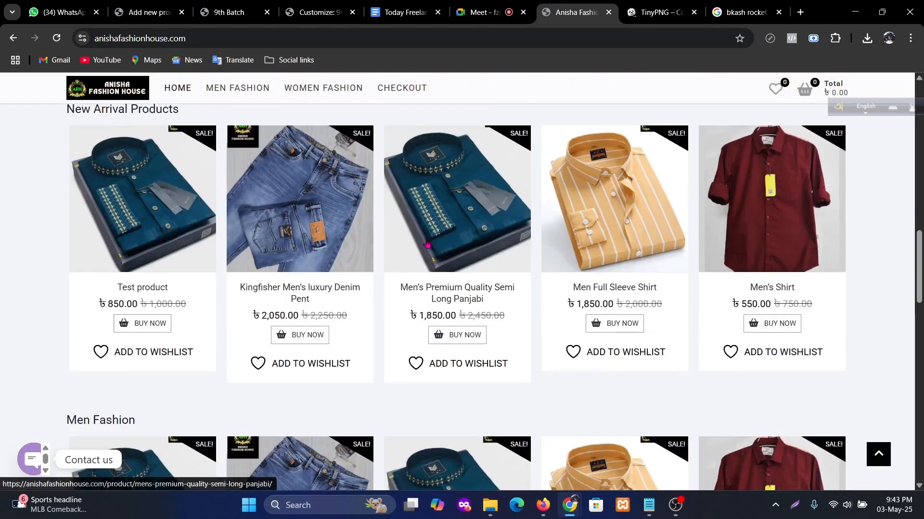
pyautogui.click(204, 227)
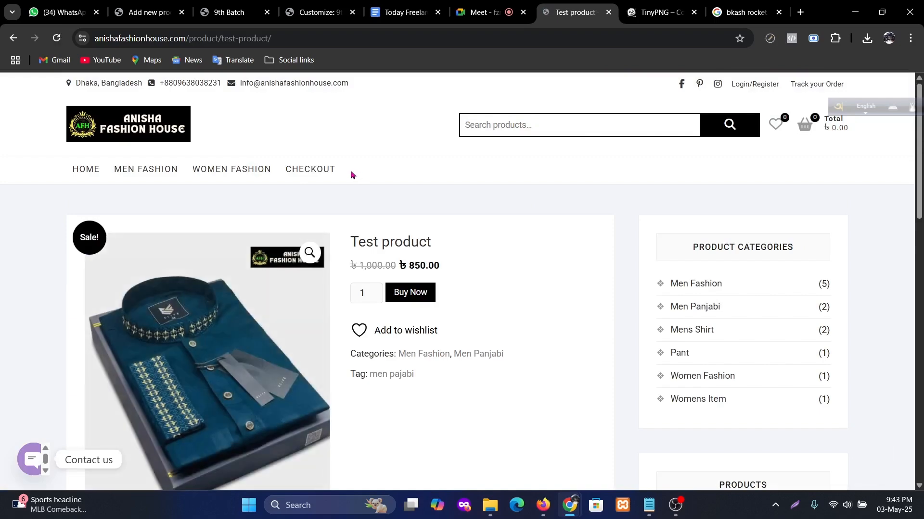
pyautogui.scroll(-8, 398, 286)
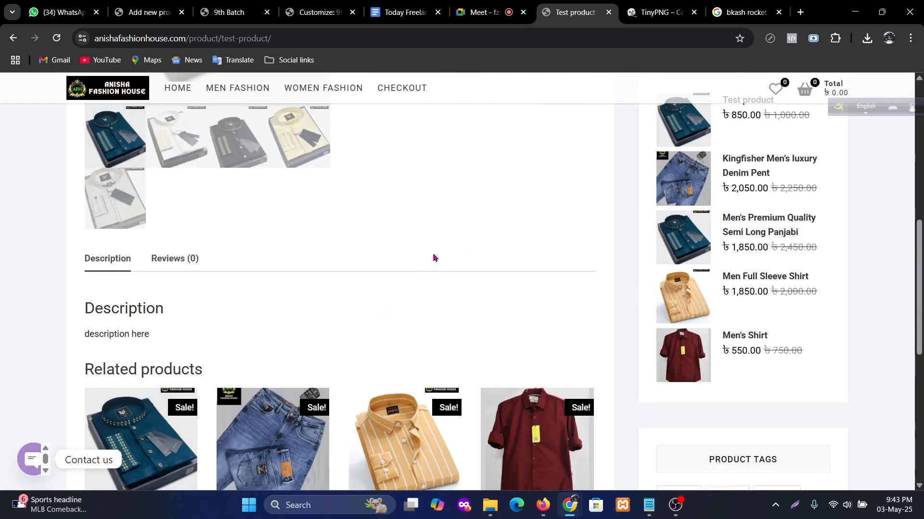
pyautogui.scroll(10, 433, 258)
pyautogui.scroll(-12, 409, 245)
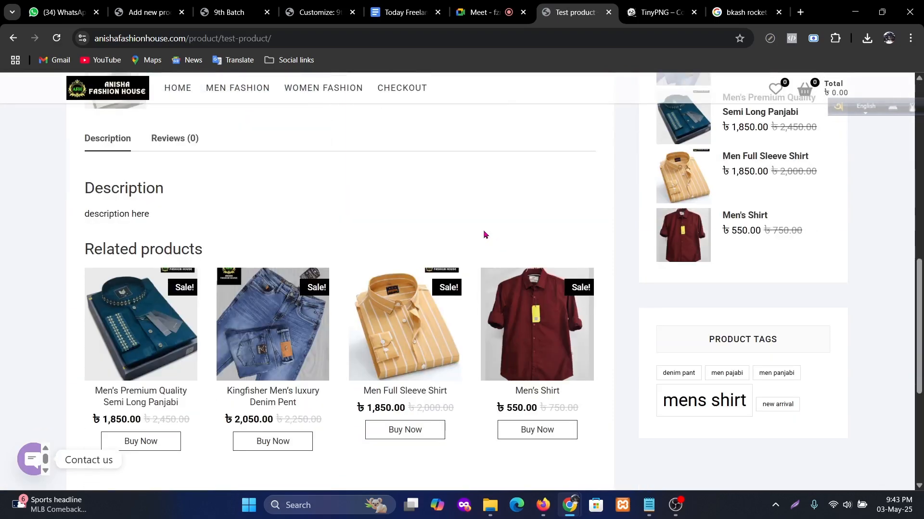
# - Open the reference store's "Men Full Sleeve Shirt" page and copy its title into the new product's name
pyautogui.click(420, 330)
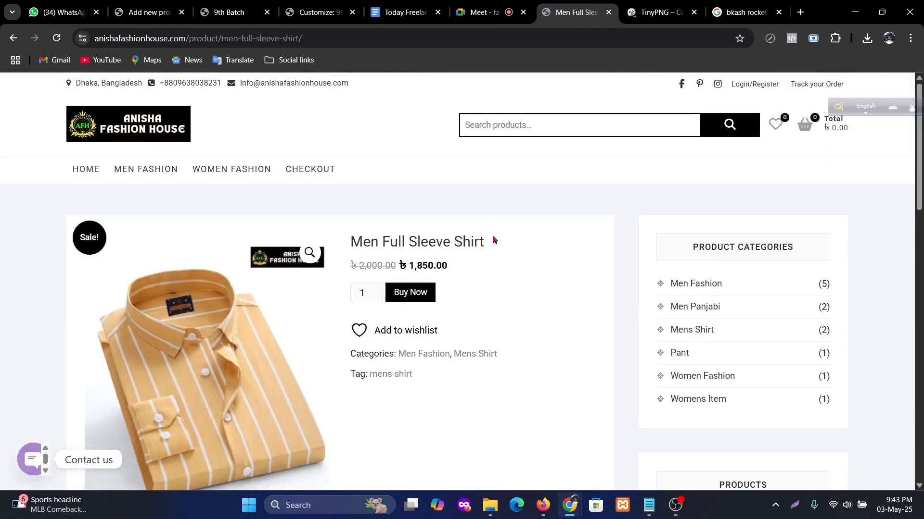
pyautogui.moveTo(493, 239); pyautogui.dragTo(351, 239)
pyautogui.hotkey('ctrl', 'c')
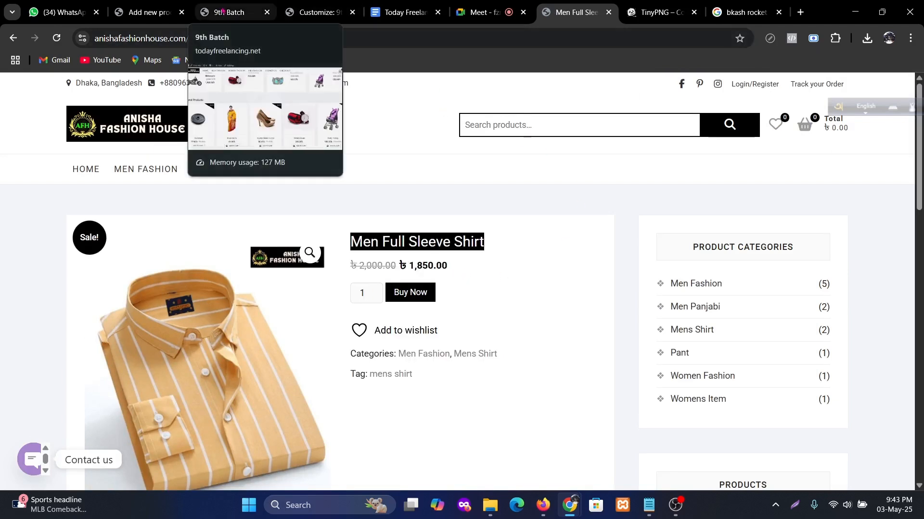
pyautogui.click(145, 12)
pyautogui.click(197, 234)
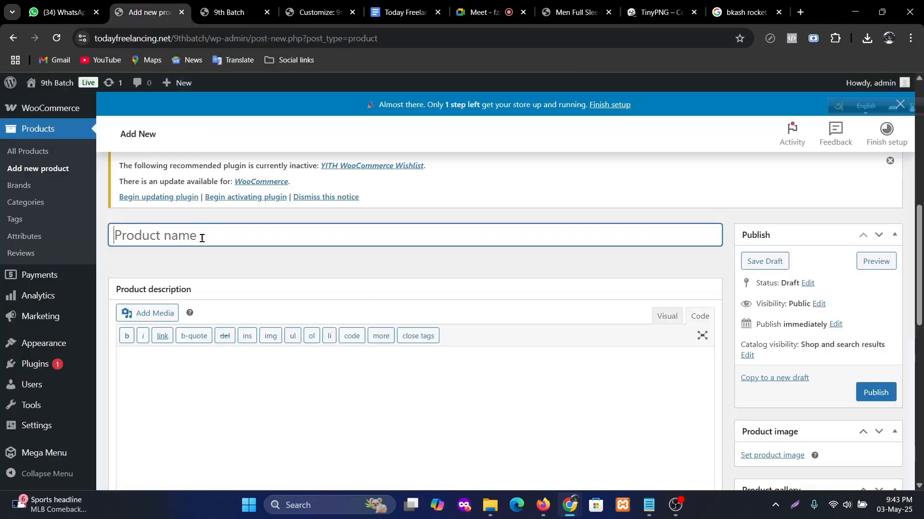
pyautogui.hotkey('ctrl', 'v')
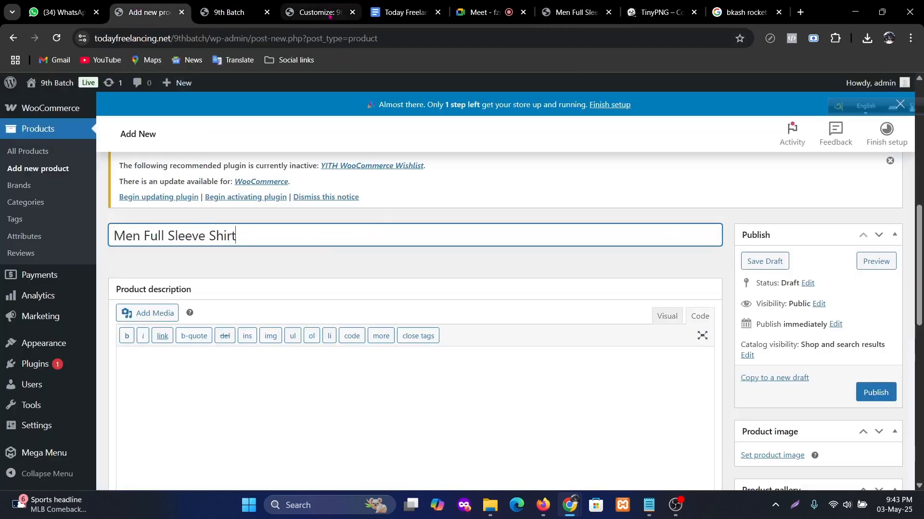
# - Copy the shirt's full description from the reference page into the new product's description and show it in the visual editor
pyautogui.click(572, 13)
pyautogui.scroll(-1, 494, 273)
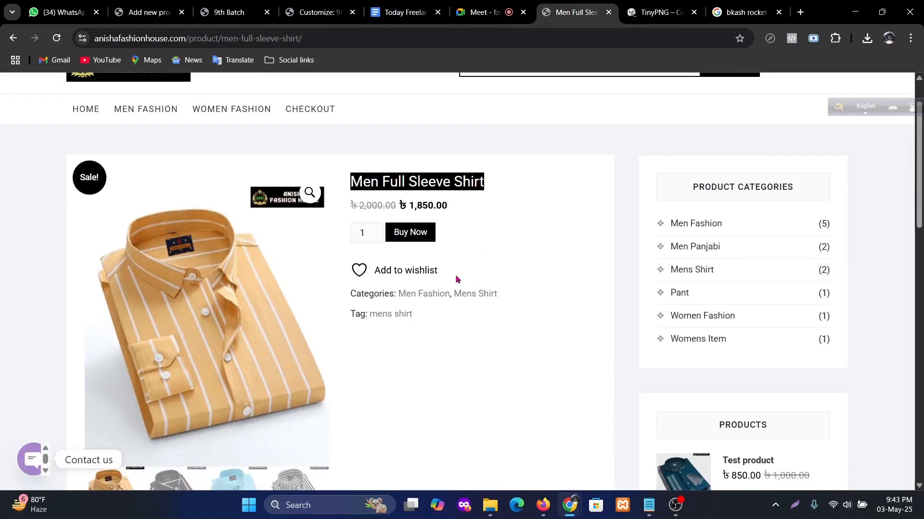
pyautogui.scroll(-6, 456, 279)
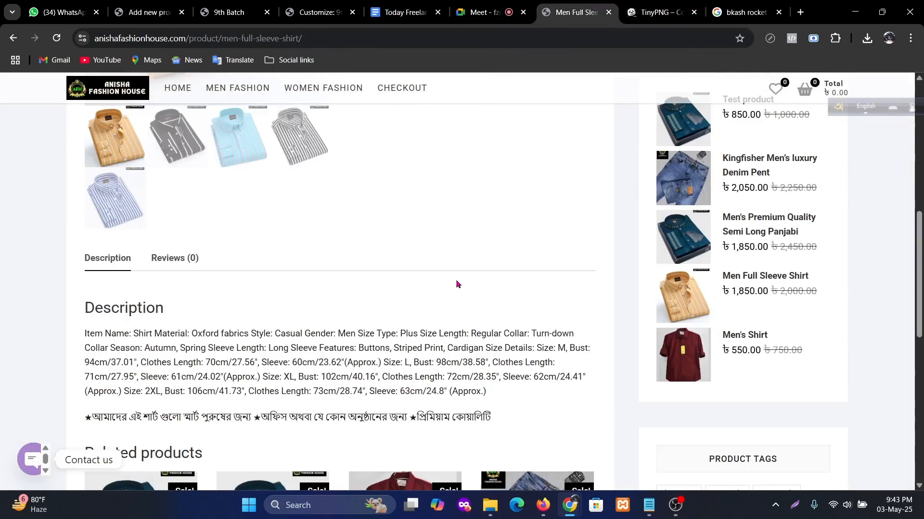
pyautogui.scroll(-1, 426, 261)
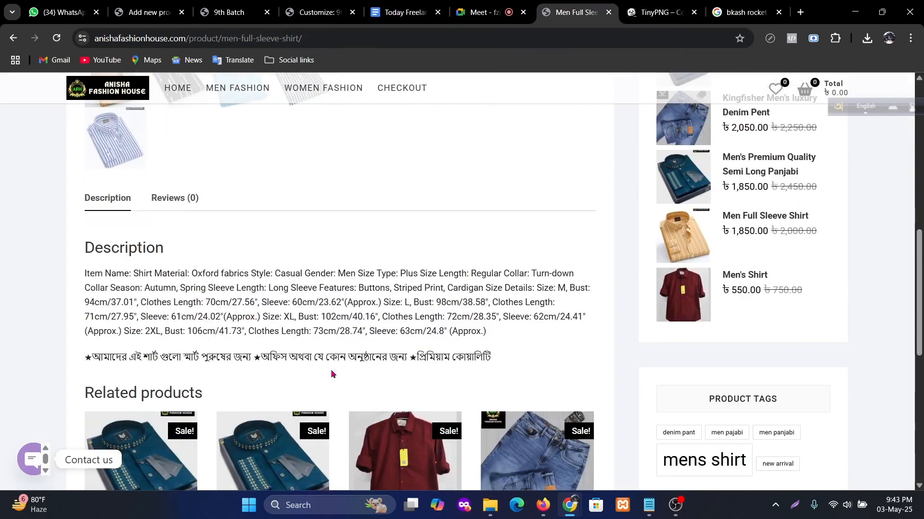
pyautogui.moveTo(492, 358); pyautogui.dragTo(77, 283)
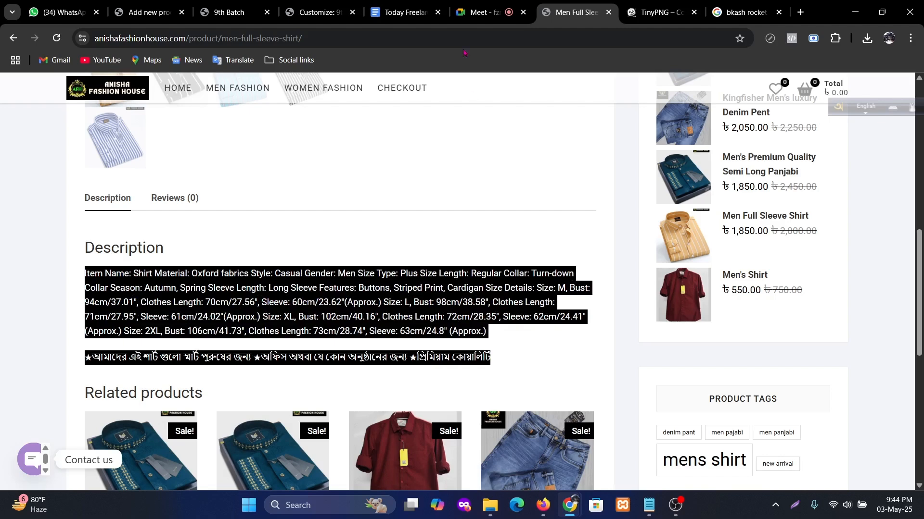
pyautogui.click(147, 12)
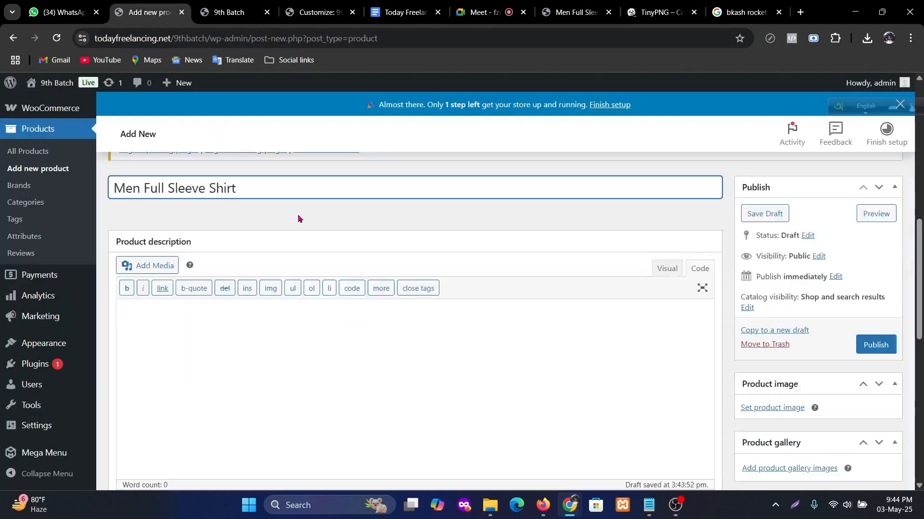
pyautogui.scroll(-3, 298, 219)
pyautogui.scroll(3, 278, 263)
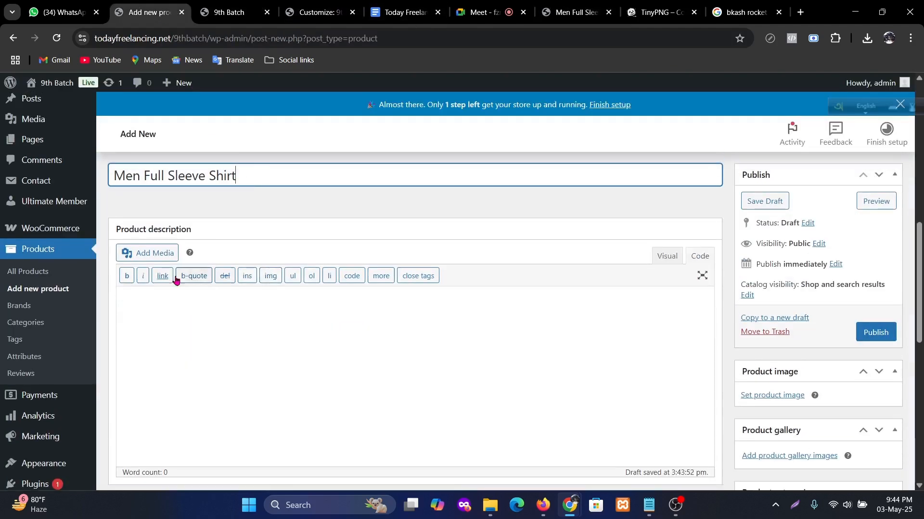
pyautogui.click(181, 317)
pyautogui.write('Item Name: Shirt Material: Oxford fabrics Style: Casual Gender: Men Size Type: Plus Size Length: Regular Collar: Turn-down Collar Season: Autumn, Spring Sleeve Length: Long Sleeve Features: Buttons, Striped Print, Cardigan Size Details: Size: M, Bust: 94cm/37.01", Clothes Length: 70cm/27.56", Sleeve: 60cm/23.62"(Approx.) Size: L, Bust: 98cm/38.58", Clothes Length: 71cm/27.95", Sleeve: 61cm/24.02"(Approx.) Size: XL, Bust: 102cm/40.16", Clothes Length: 72cm/28.35", Sleeve: 62cm/24.41"(Approx.) Size: 2XL, Bust: 106cm/41.73", Clothes Length: 73cm/28.74", Sleeve: 63cm/24.8" (Approx.)  ★আমাদের এই শার্ট গুলো স্মার্ট পুরুষের জন্য ★অফিস অথবা যে কোন অনুষ্ঠানের জন্য ★প্রিমিয়াম কোয়ালিটি')
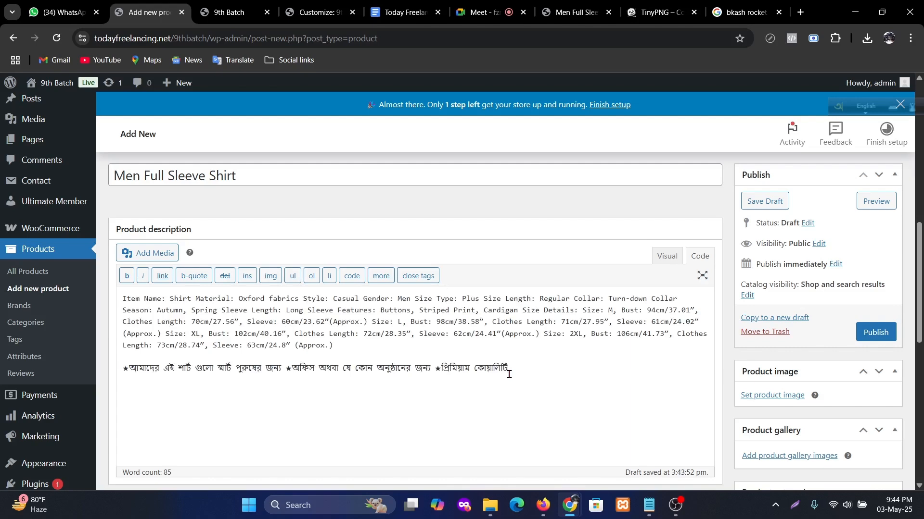
pyautogui.click(672, 260)
pyautogui.scroll(-3, 361, 357)
pyautogui.scroll(3, 367, 364)
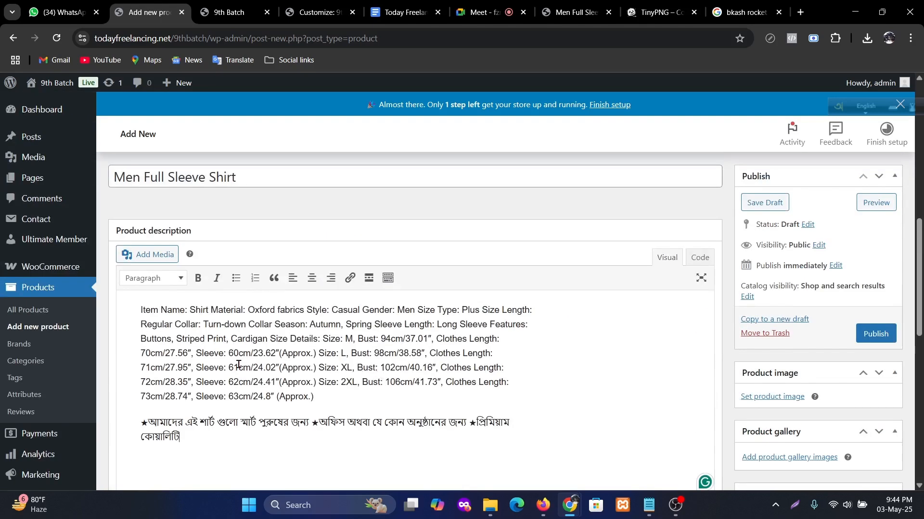
# - Check the available product types in the product data section and keep Simple product
pyautogui.scroll(-5, 309, 385)
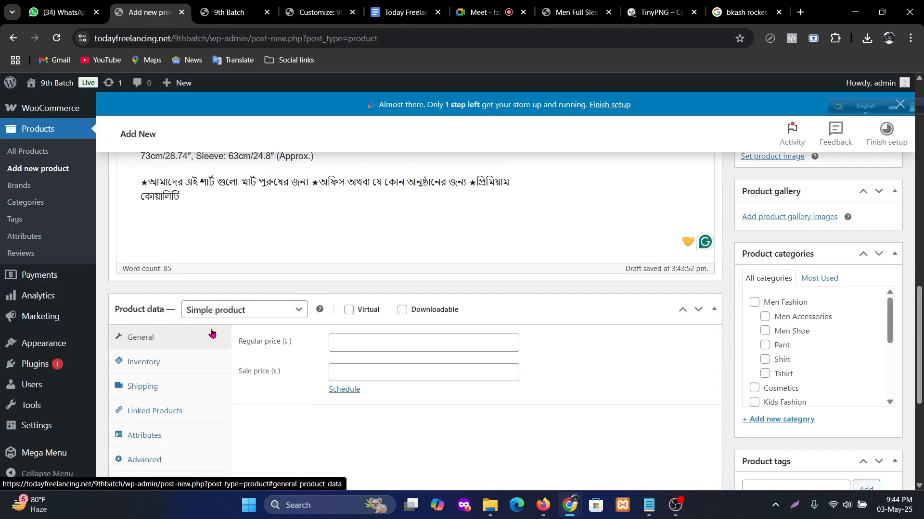
pyautogui.click(302, 312)
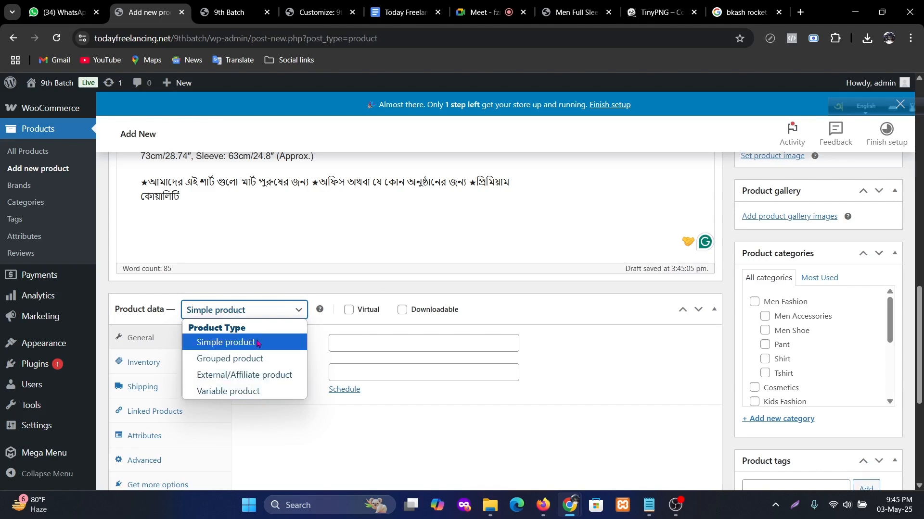
pyautogui.click(497, 367)
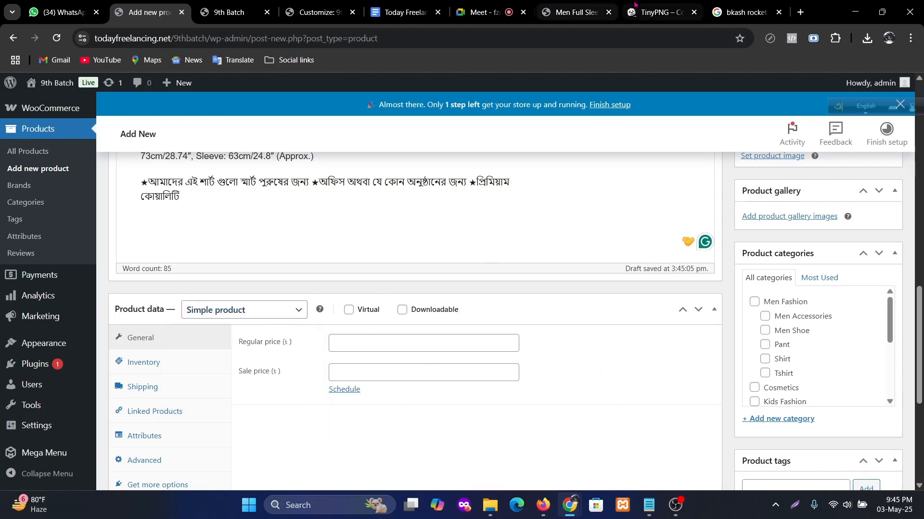
# - Following the reference shirt's pricing, set the new product's regular price to 2000 and its sale price to 1850
pyautogui.click(577, 6)
pyautogui.scroll(10, 390, 292)
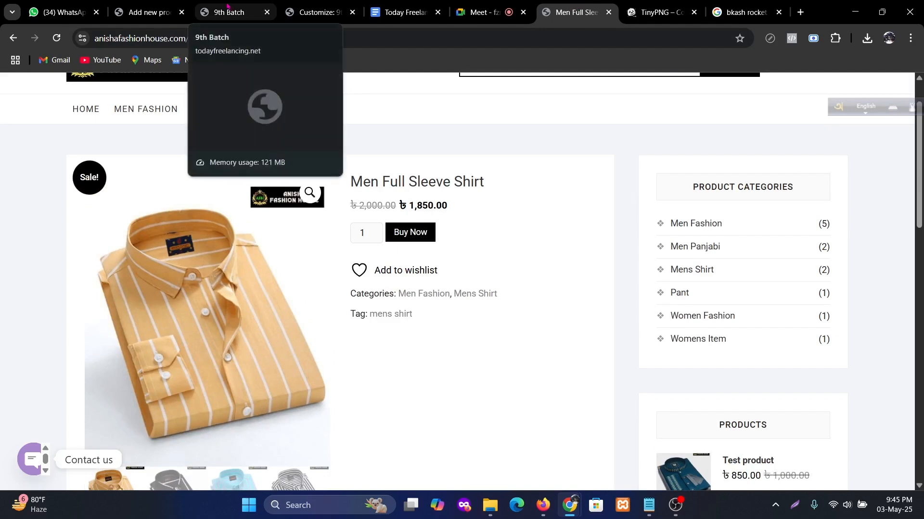
pyautogui.click(144, 12)
pyautogui.click(369, 344)
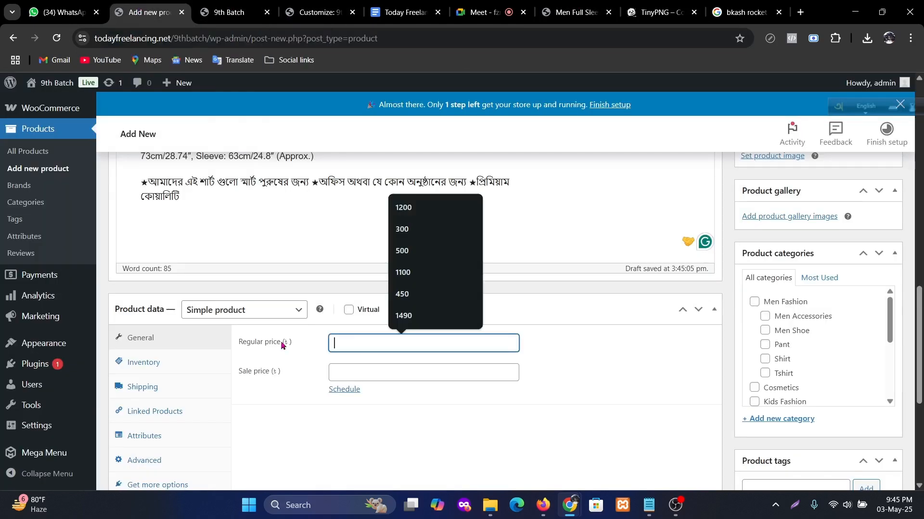
pyautogui.write('2000')
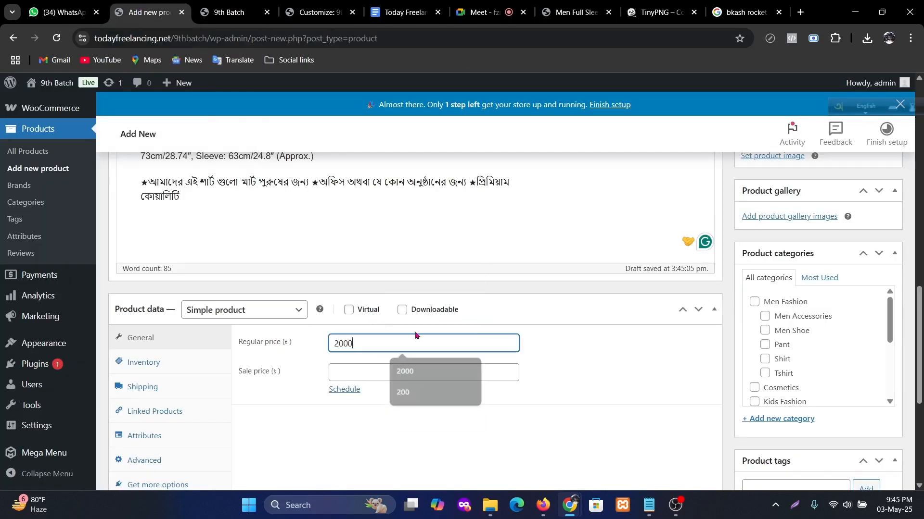
pyautogui.click(355, 371)
pyautogui.write('1')
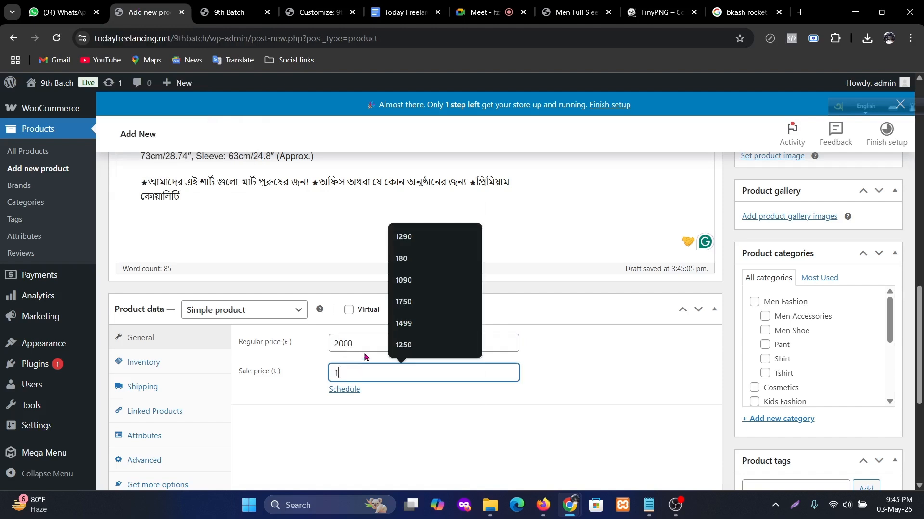
pyautogui.write('850')
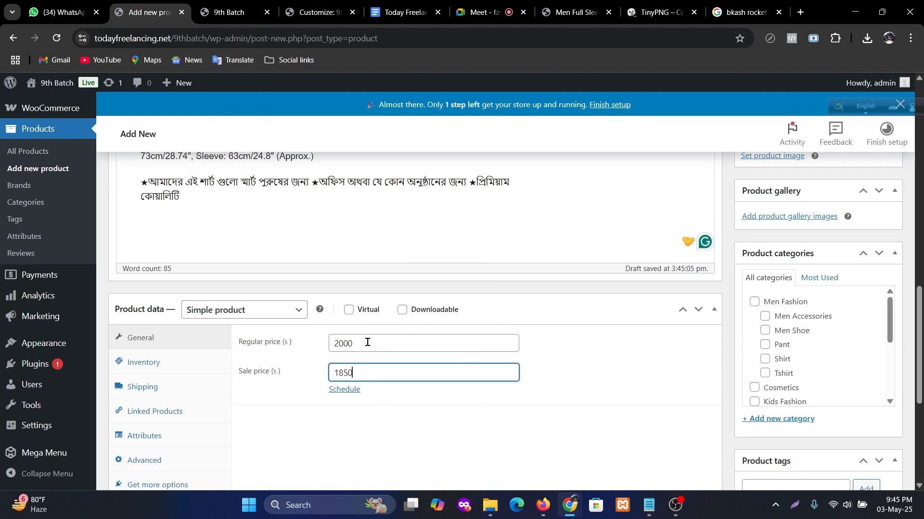
# - Copy the first two lines of the product description, through "Long Sleeve Features:", into the product short description
pyautogui.scroll(-5, 445, 325)
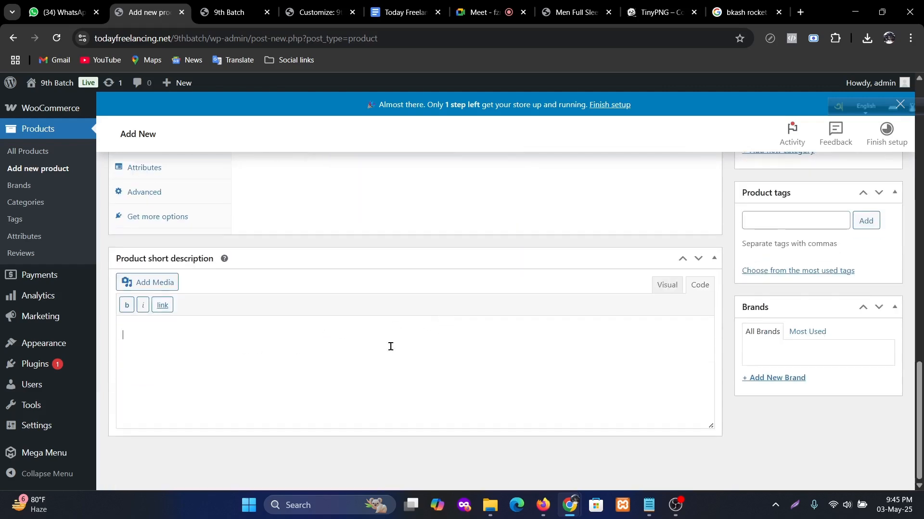
pyautogui.scroll(9, 391, 347)
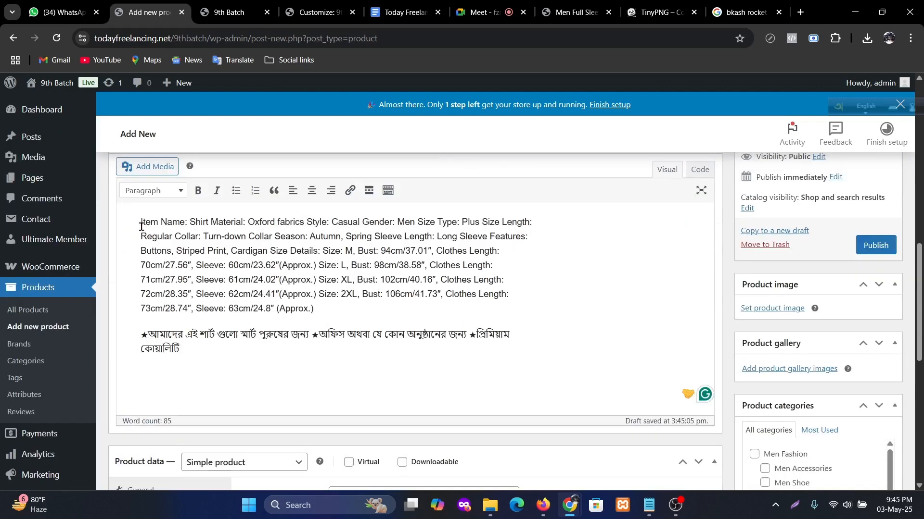
pyautogui.moveTo(140, 227); pyautogui.dragTo(537, 247)
pyautogui.hotkey('ctrl', 'c')
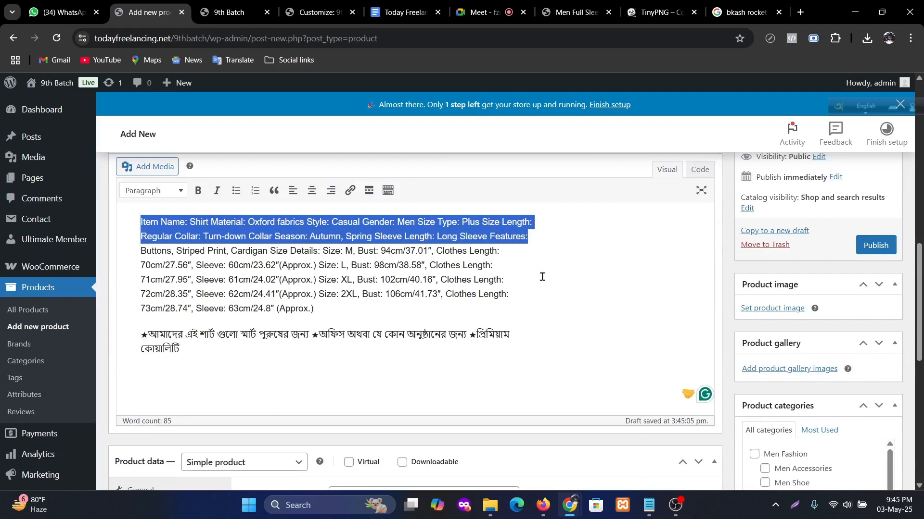
pyautogui.scroll(-9, 544, 343)
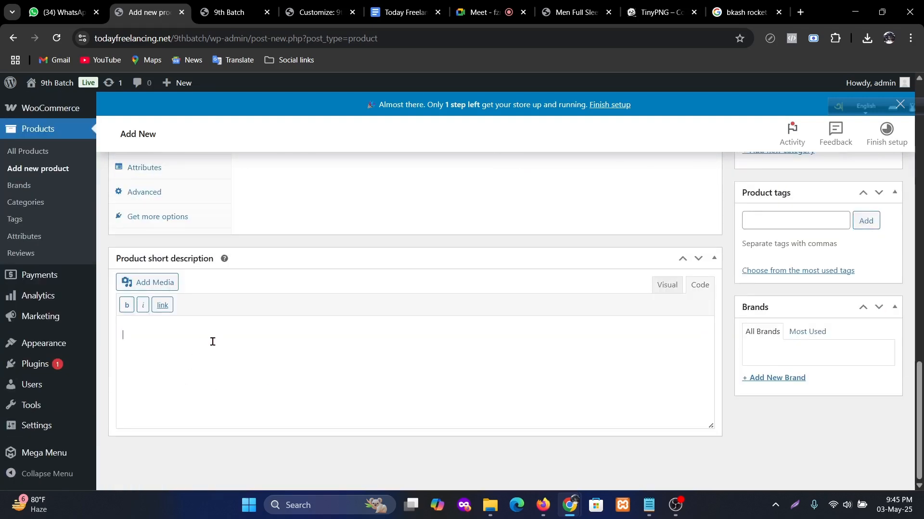
pyautogui.hotkey('ctrl', 'v')
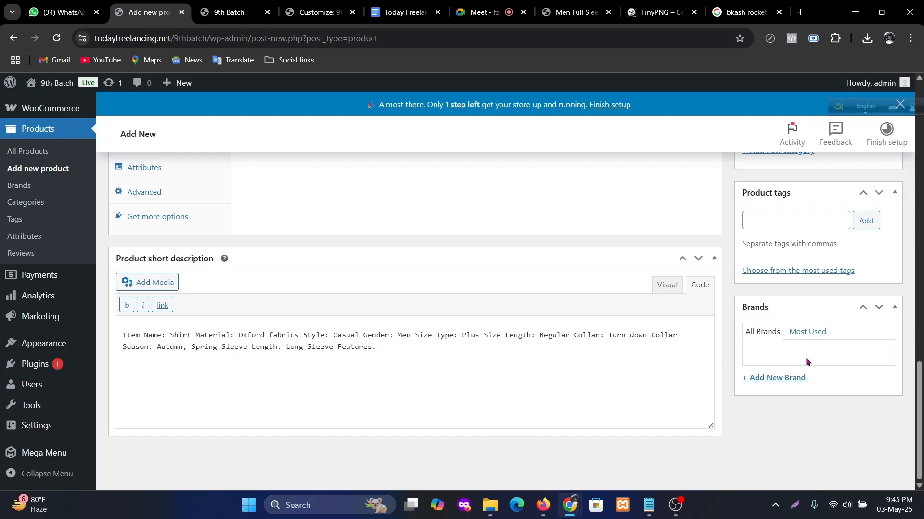
# - Download the main orange striped shirt image from the reference product page
pyautogui.scroll(10, 640, 386)
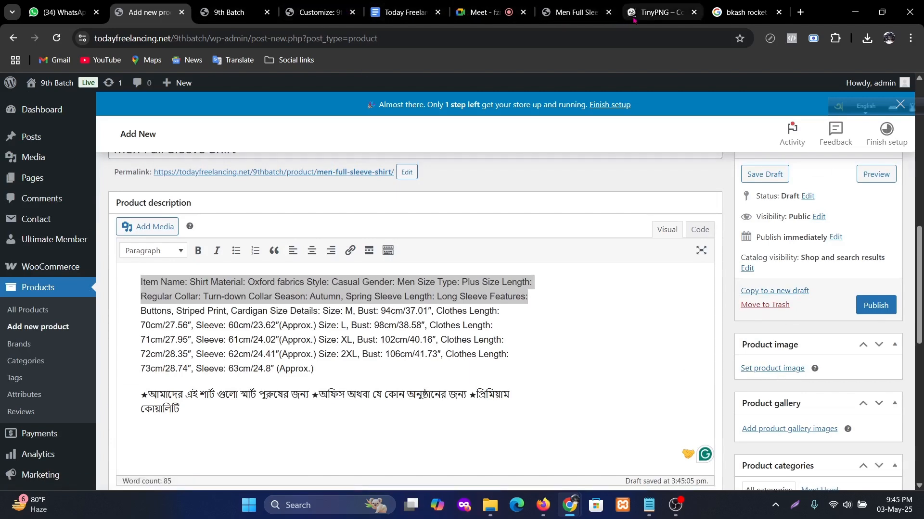
pyautogui.click(577, 13)
pyautogui.rightClick(236, 296)
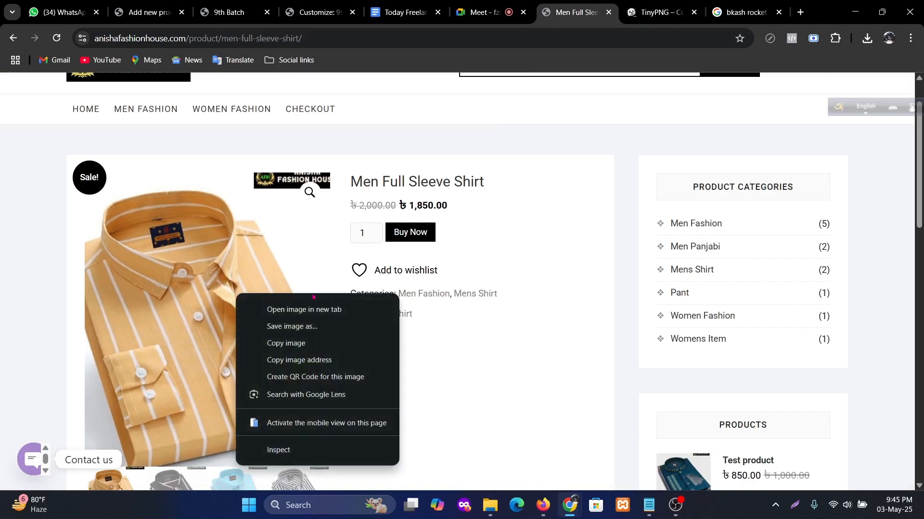
pyautogui.click(277, 325)
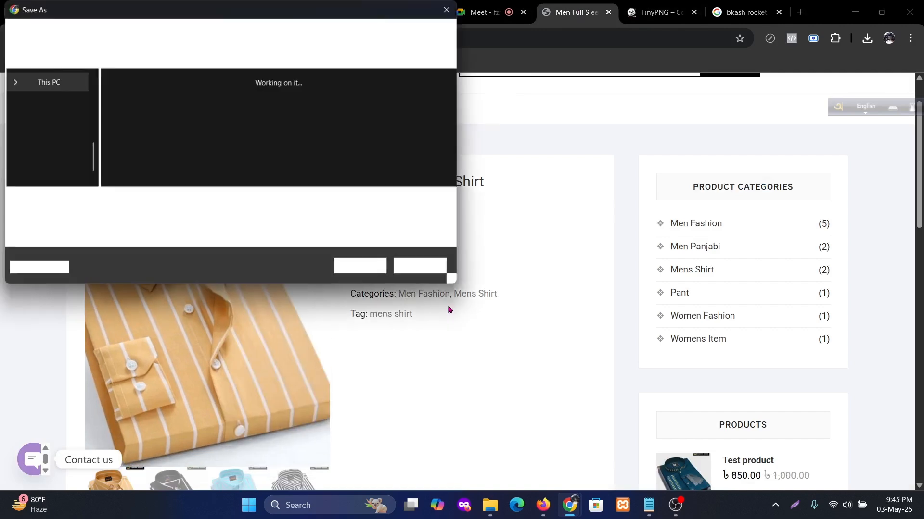
pyautogui.click(361, 266)
pyautogui.scroll(-4, 299, 370)
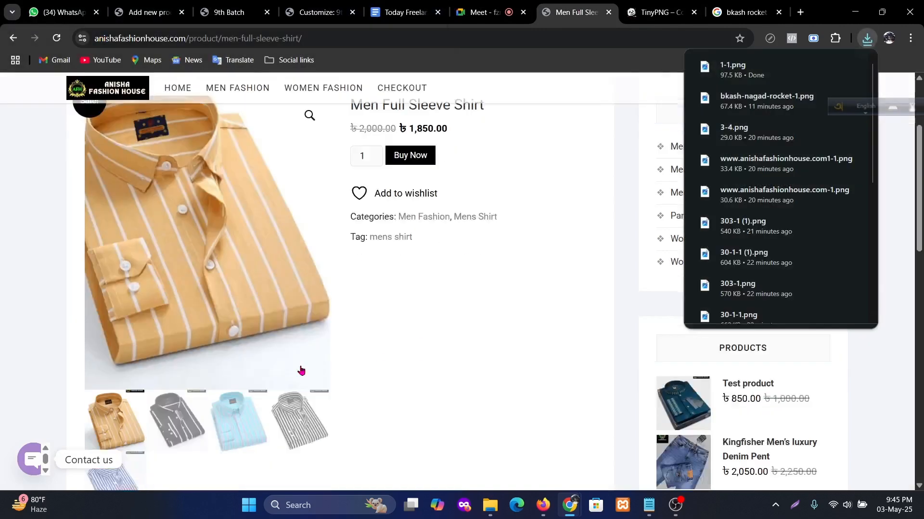
# - Download the black striped and light blue striped shirt images from the reference product page
pyautogui.click(198, 328)
pyautogui.scroll(3, 198, 329)
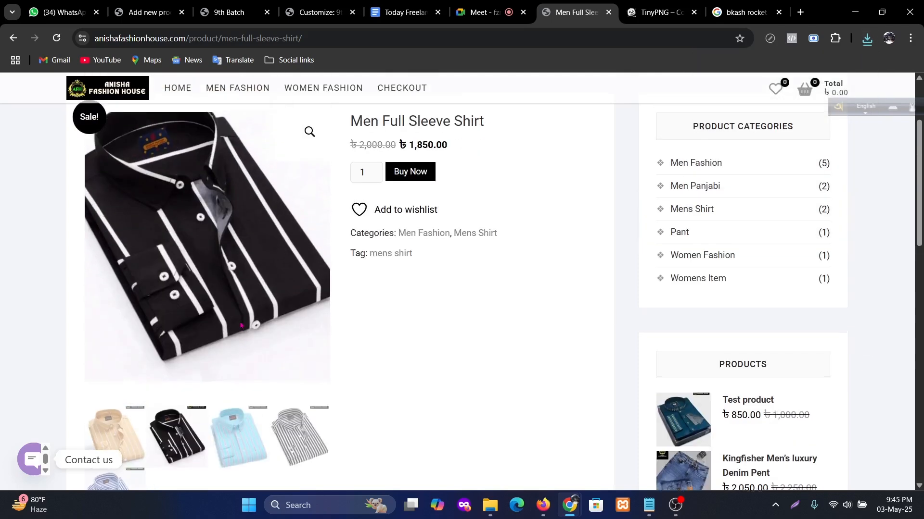
pyautogui.rightClick(199, 231)
pyautogui.click(254, 263)
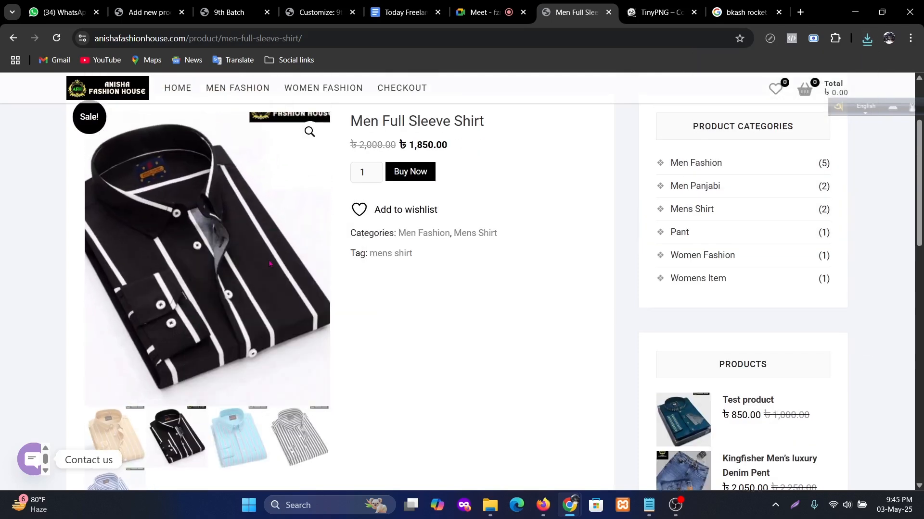
pyautogui.click(360, 267)
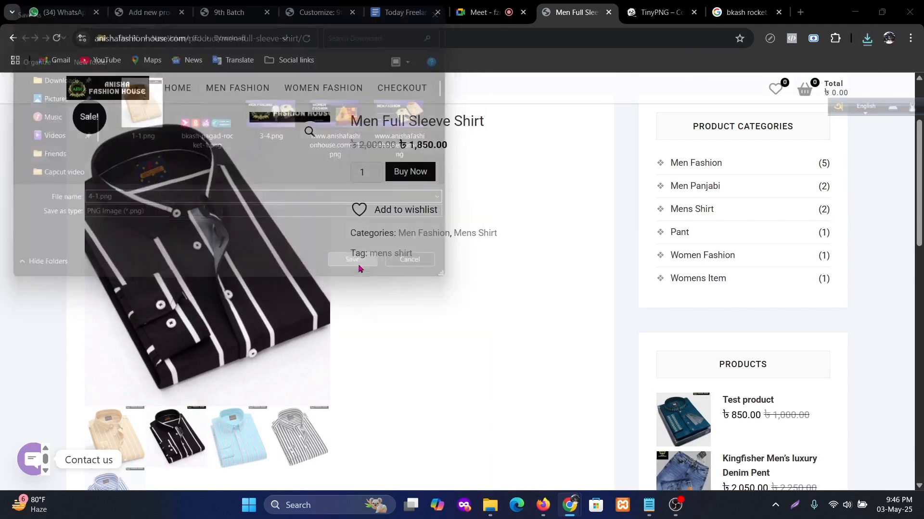
pyautogui.rightClick(220, 269)
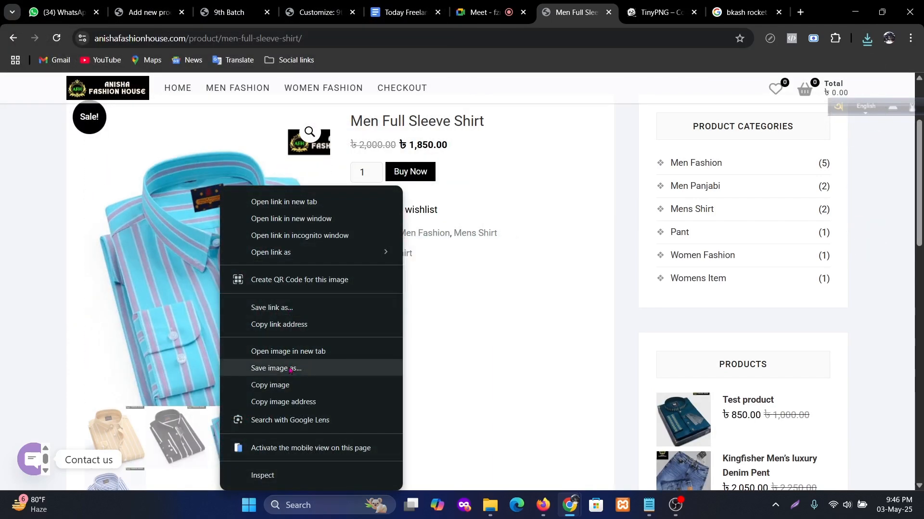
pyautogui.click(306, 368)
pyautogui.click(374, 271)
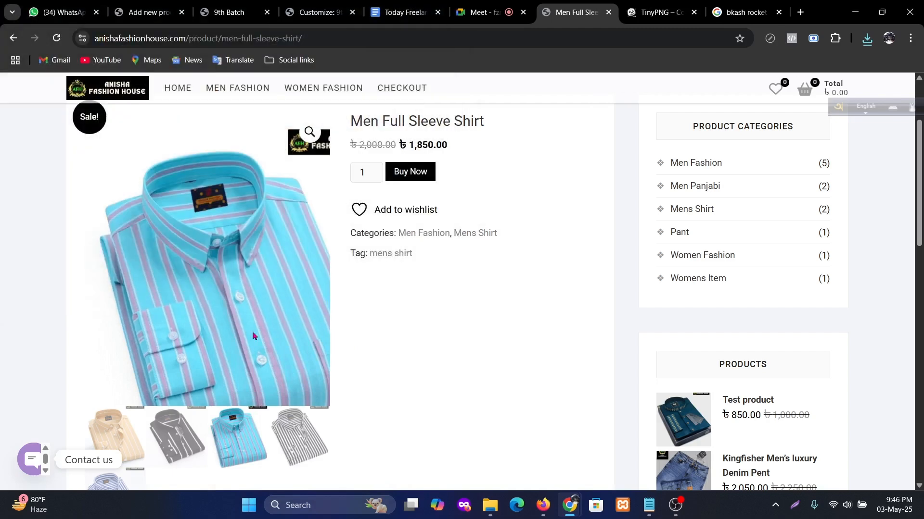
pyautogui.scroll(3, 278, 250)
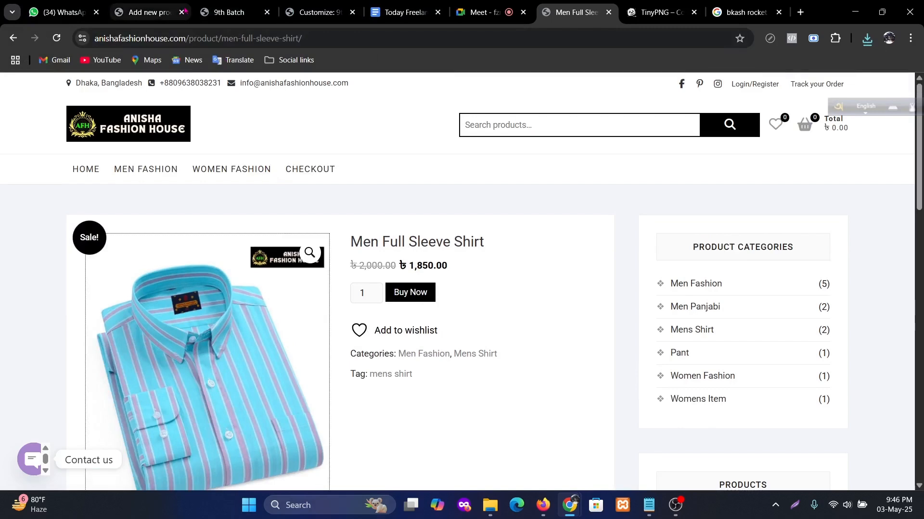
# - Upload 1-1.png, 2-1.png and 4-1.png to the new product's media library and set the orange shirt 1-1.png as the product image
pyautogui.click(144, 12)
pyautogui.scroll(-1, 747, 199)
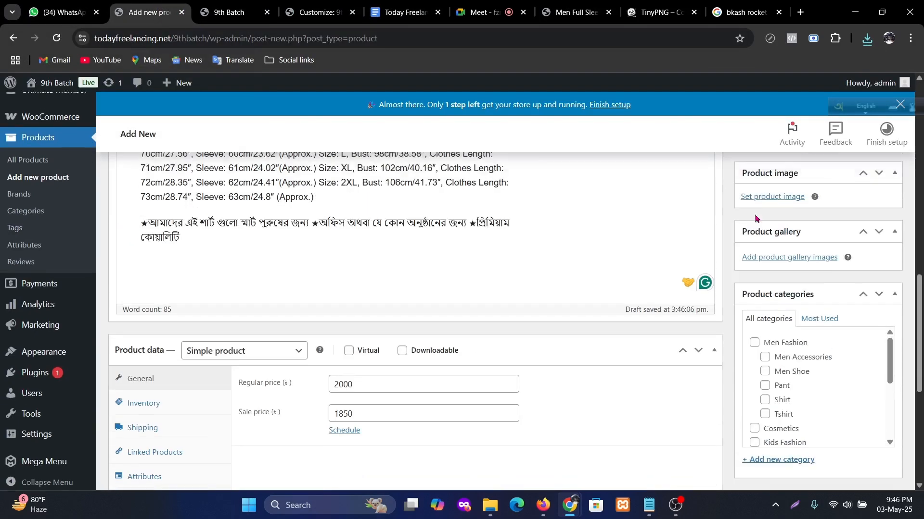
pyautogui.scroll(2, 760, 220)
pyautogui.click(772, 310)
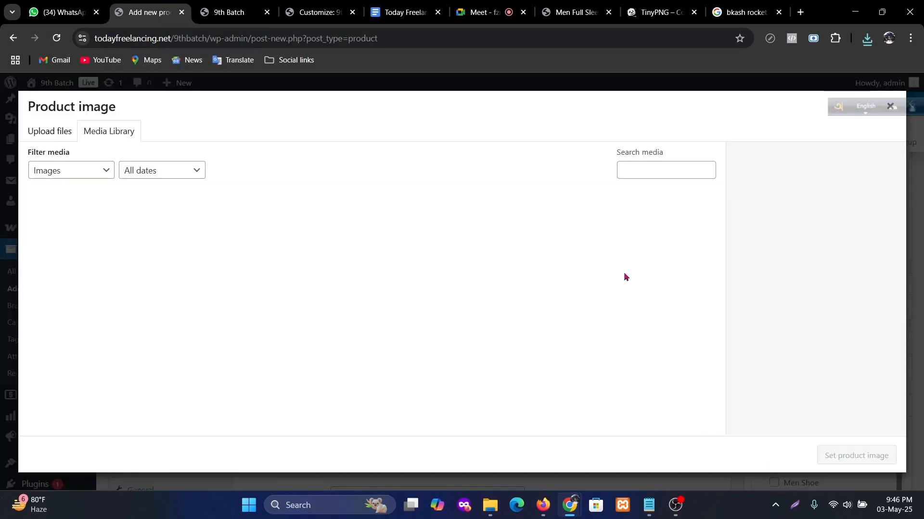
pyautogui.click(67, 134)
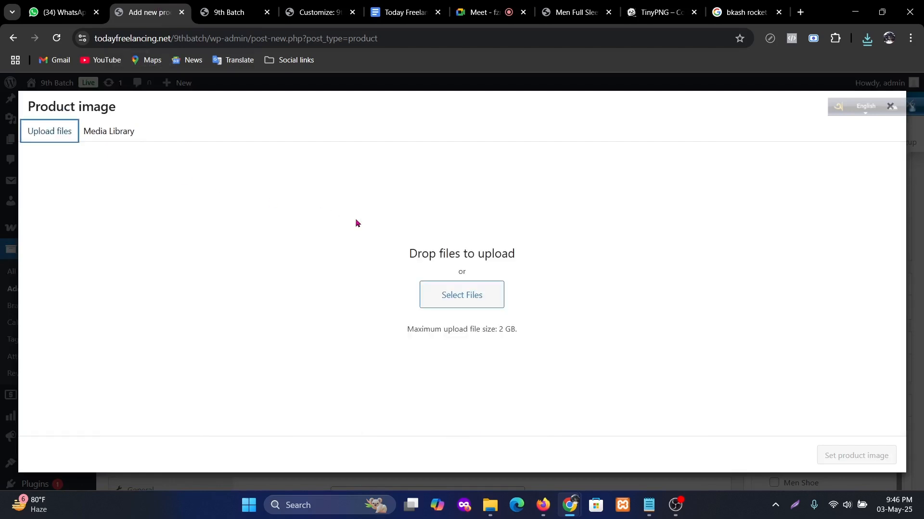
pyautogui.click(463, 295)
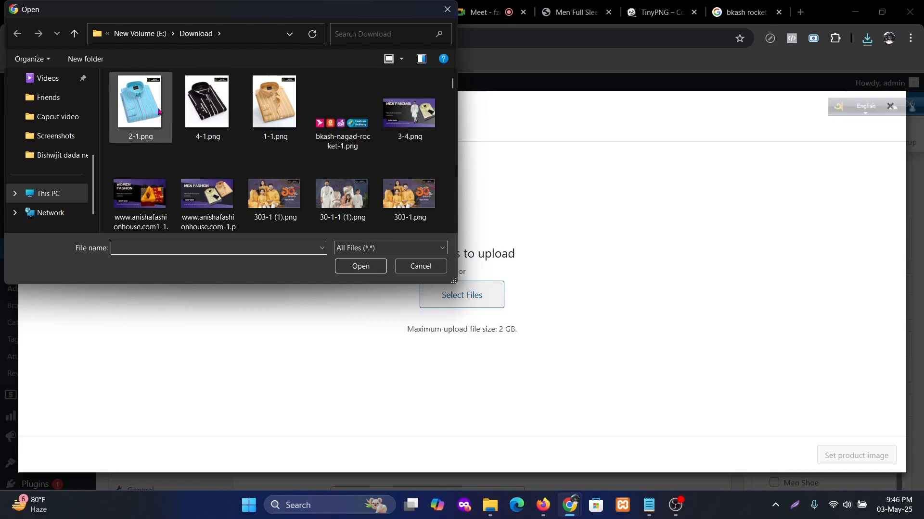
pyautogui.click(157, 112)
pyautogui.keyDown('ctrl'); pyautogui.click(214, 112); pyautogui.keyUp('ctrl')
pyautogui.keyDown('ctrl'); pyautogui.click(272, 104); pyautogui.keyUp('ctrl')
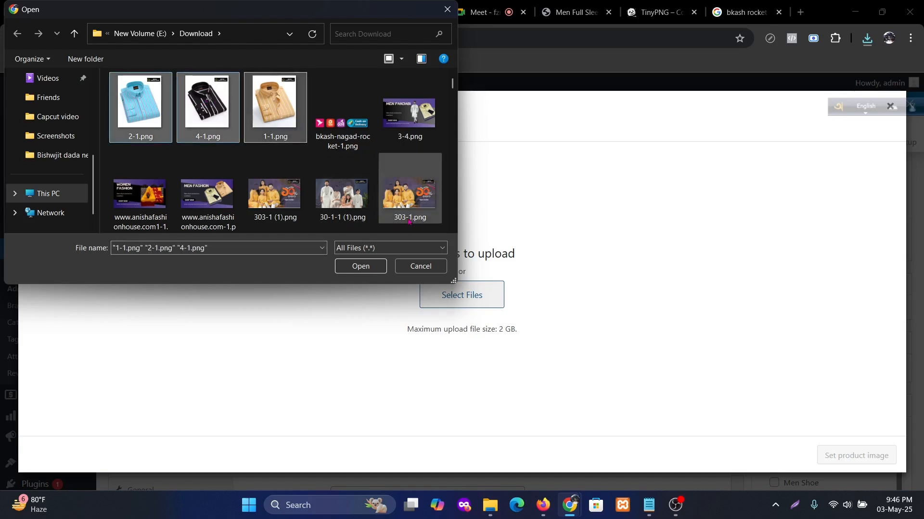
pyautogui.click(377, 270)
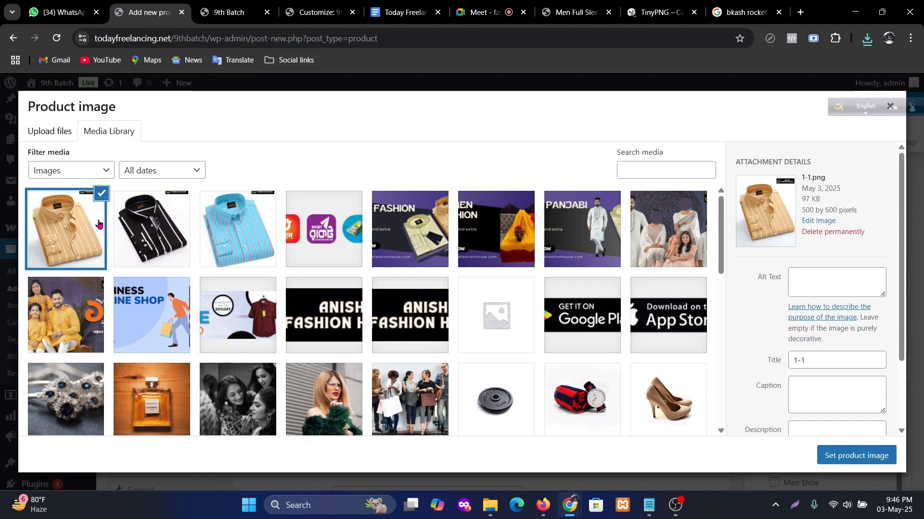
pyautogui.click(868, 452)
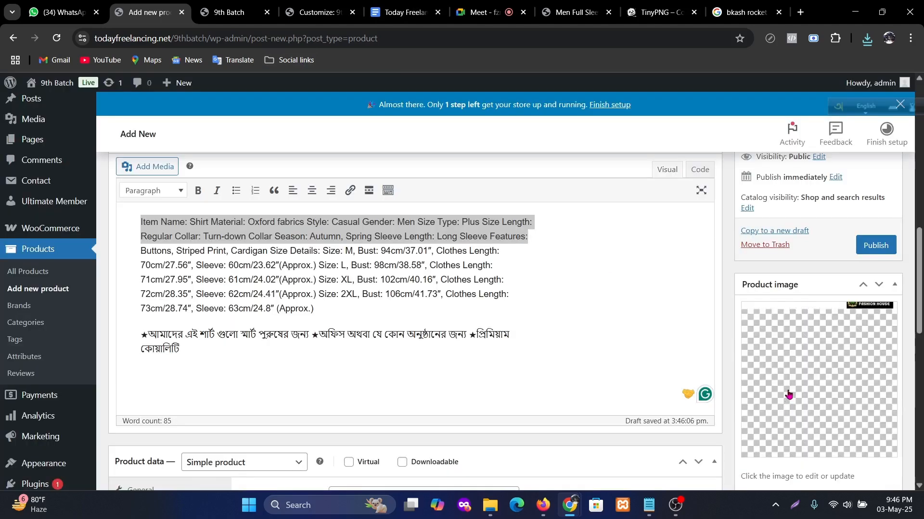
# - Add the uploaded black striped and light blue striped shirt images to the product gallery
pyautogui.scroll(-3, 819, 376)
pyautogui.scroll(-3, 819, 376)
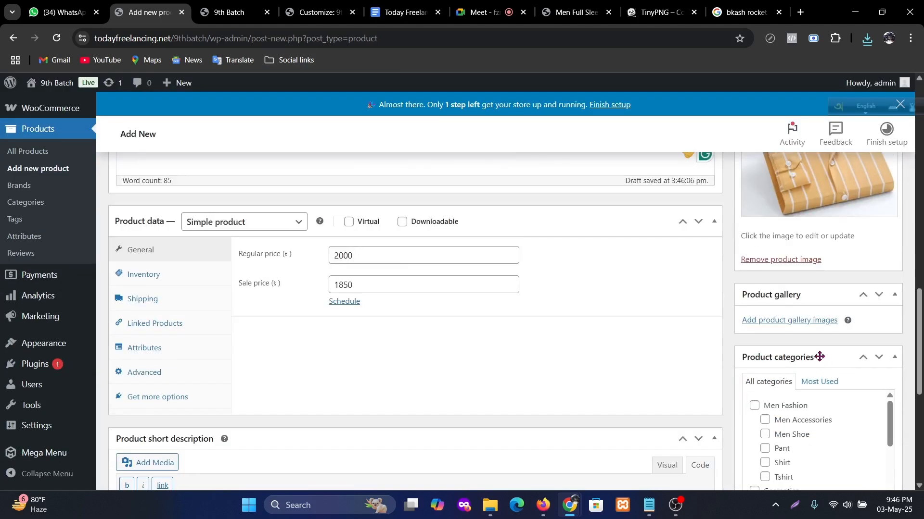
pyautogui.click(789, 323)
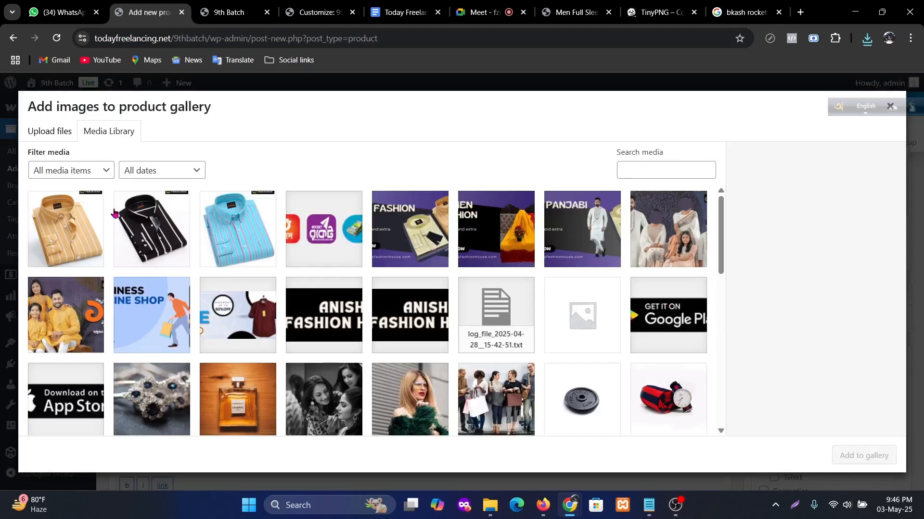
pyautogui.click(166, 231)
pyautogui.click(235, 222)
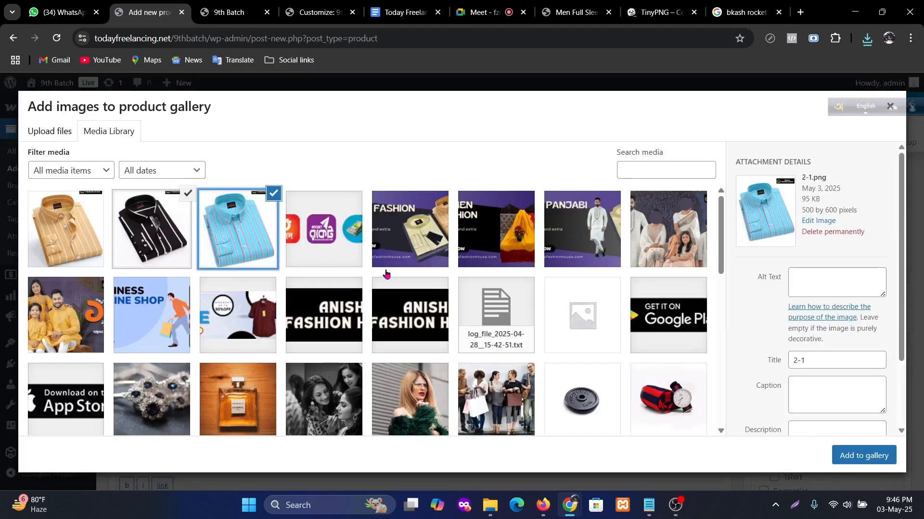
pyautogui.click(864, 456)
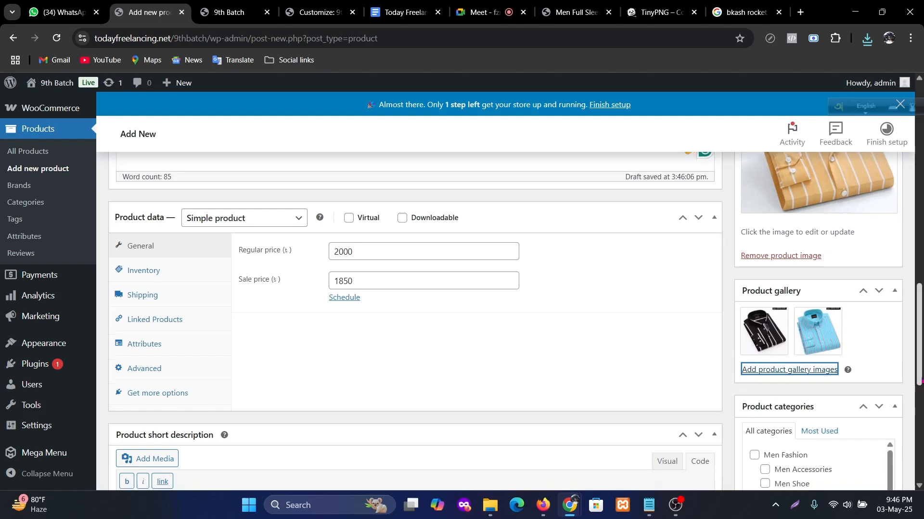
# - Assign the product to the Men Fashion category and its Shirt subcategory
pyautogui.scroll(-3, 785, 388)
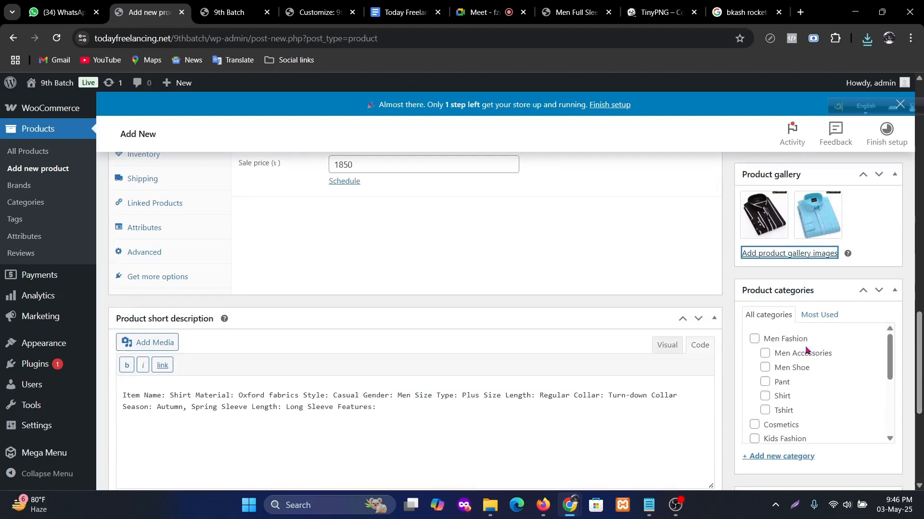
pyautogui.click(748, 341)
pyautogui.click(750, 341)
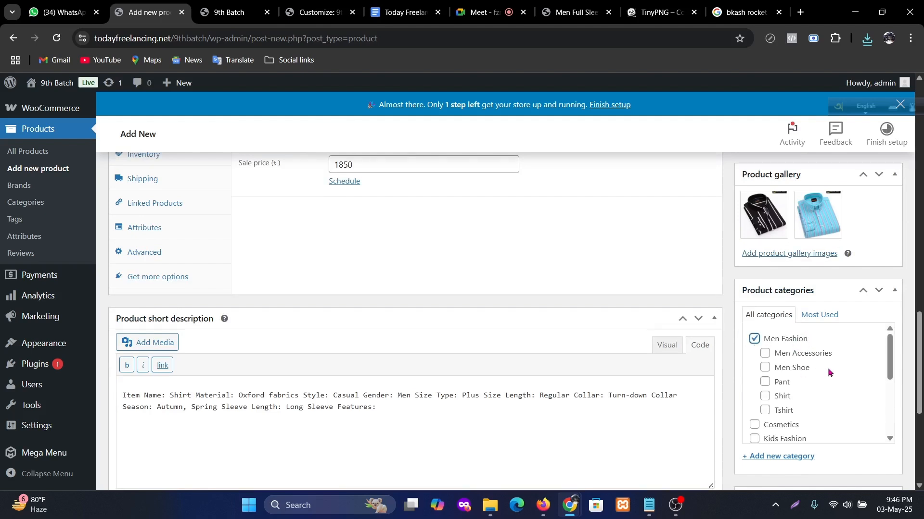
pyautogui.click(765, 397)
pyautogui.scroll(-3, 817, 390)
pyautogui.scroll(-1, 744, 387)
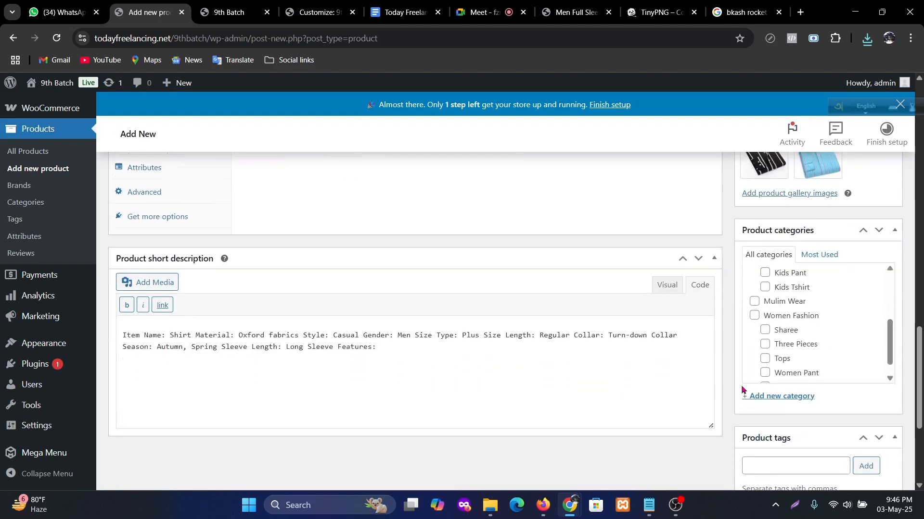
pyautogui.scroll(3, 770, 373)
pyautogui.scroll(-1, 798, 371)
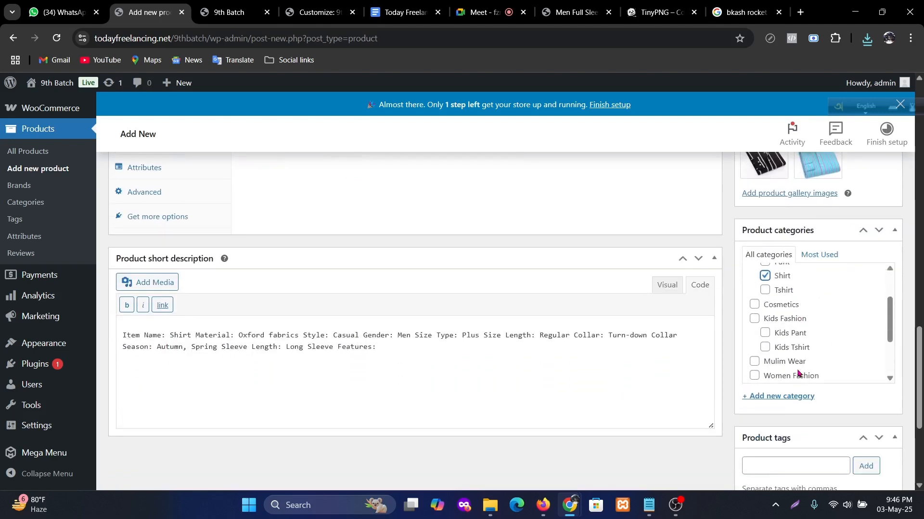
pyautogui.scroll(1, 793, 373)
# - Add the product tag "Full Sleeve Shirt", copying the text from the product title
pyautogui.click(789, 473)
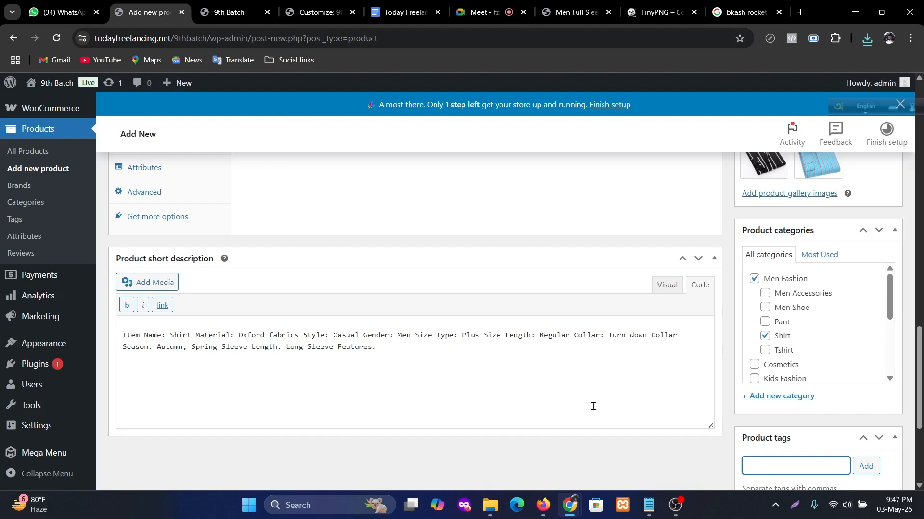
pyautogui.scroll(-2, 783, 403)
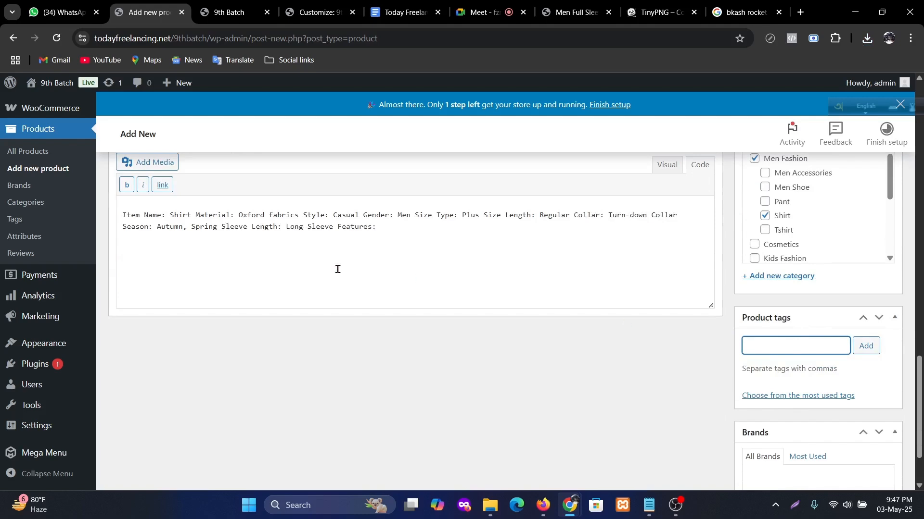
pyautogui.scroll(10, 305, 292)
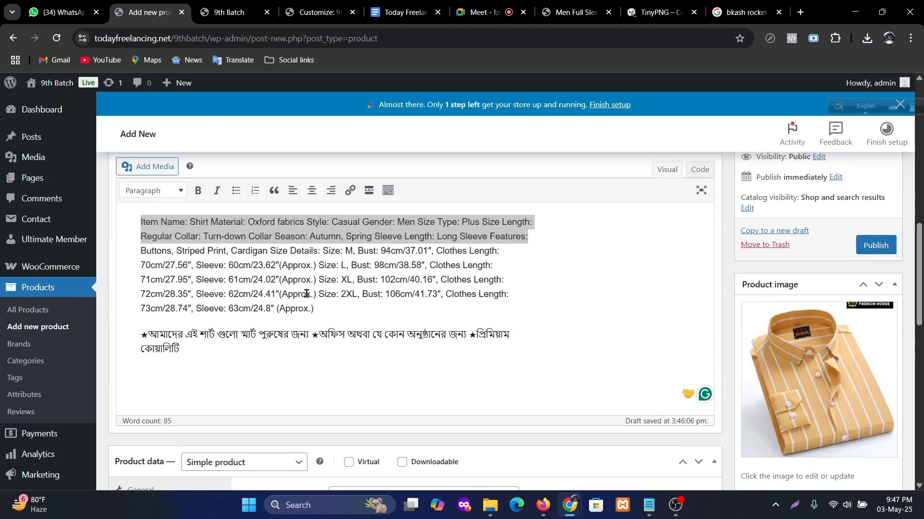
pyautogui.scroll(6, 306, 293)
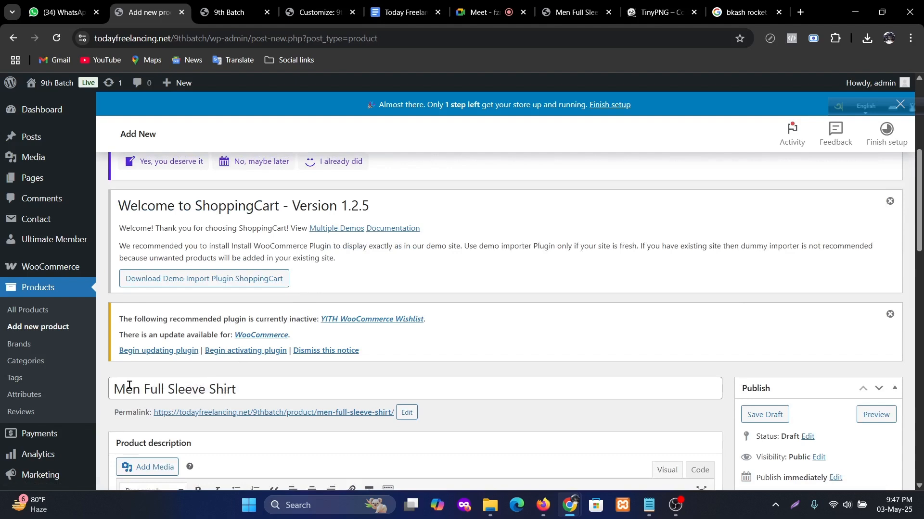
pyautogui.moveTo(145, 388); pyautogui.dragTo(262, 398)
pyautogui.hotkey('ctrl', 'c')
pyautogui.scroll(-15, 722, 426)
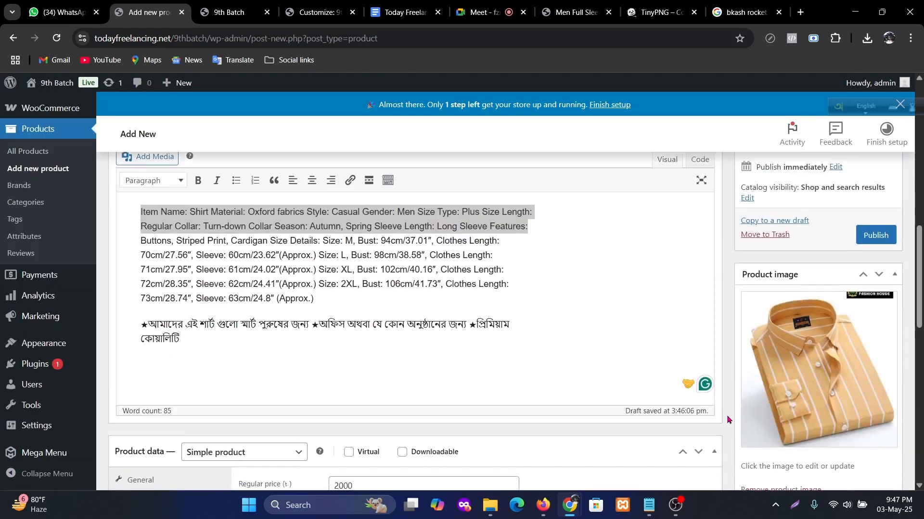
pyautogui.scroll(-4, 722, 426)
pyautogui.click(787, 345)
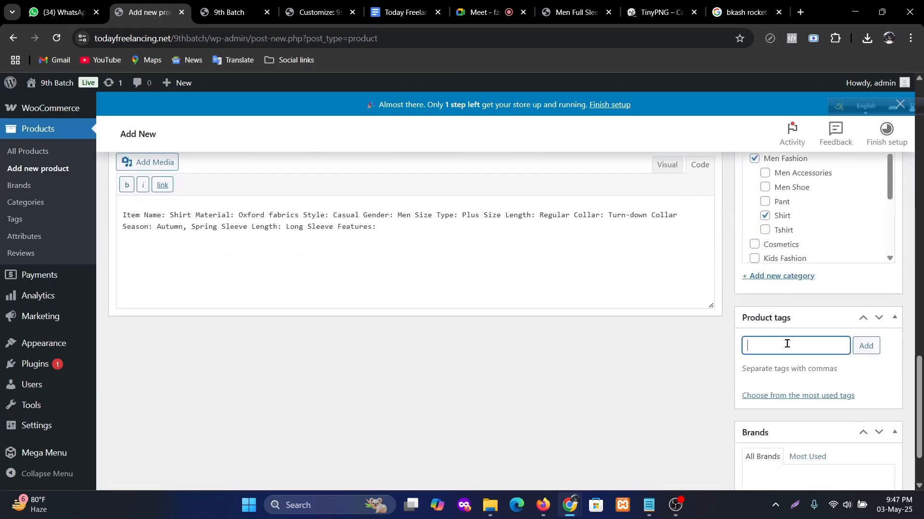
pyautogui.hotkey('ctrl', 'v')
pyautogui.click(868, 347)
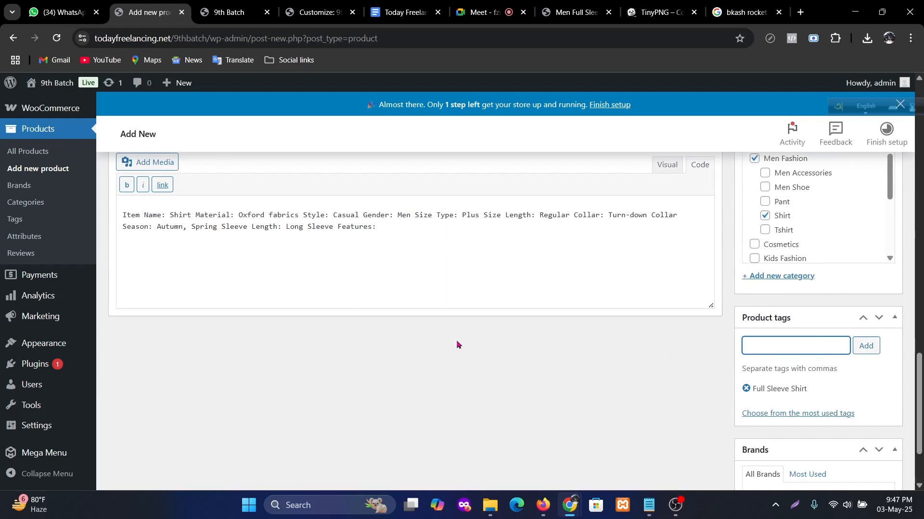
# - Review the new product's title, description, prices, short description, images and categories before publishing
pyautogui.scroll(20, 445, 317)
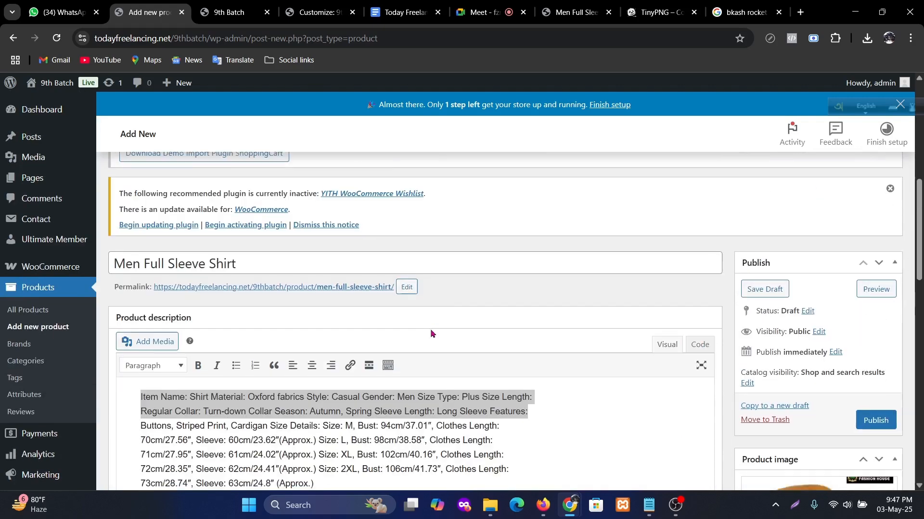
pyautogui.tripleClick(294, 264)
pyautogui.scroll(-3, 510, 426)
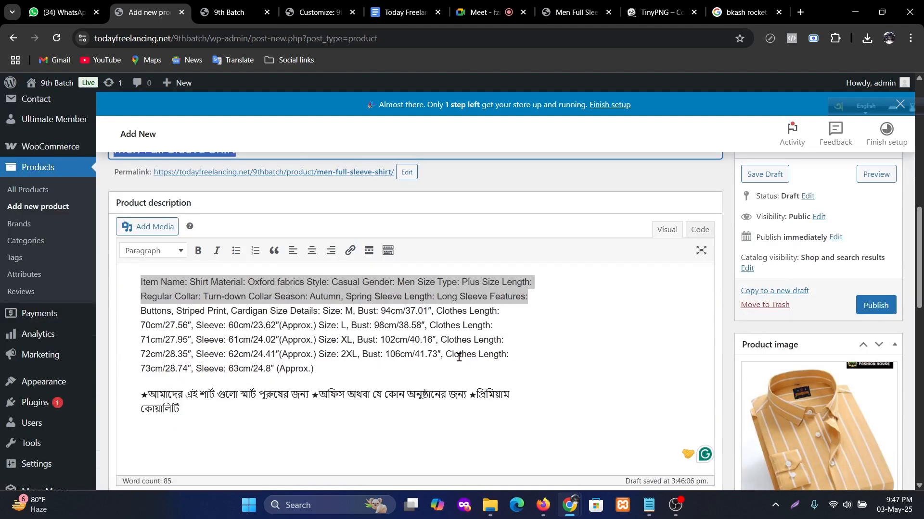
pyautogui.moveTo(510, 426); pyautogui.dragTo(216, 268)
pyautogui.scroll(-5, 417, 327)
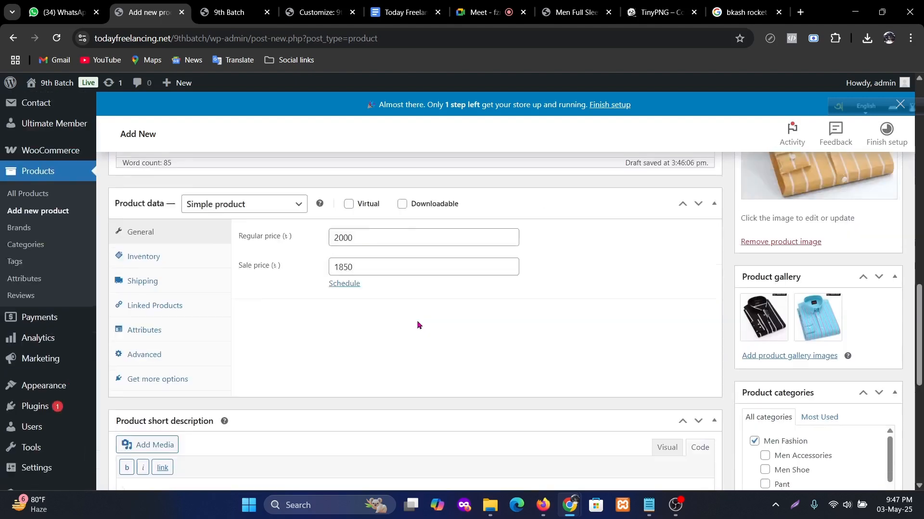
pyautogui.scroll(-5, 408, 332)
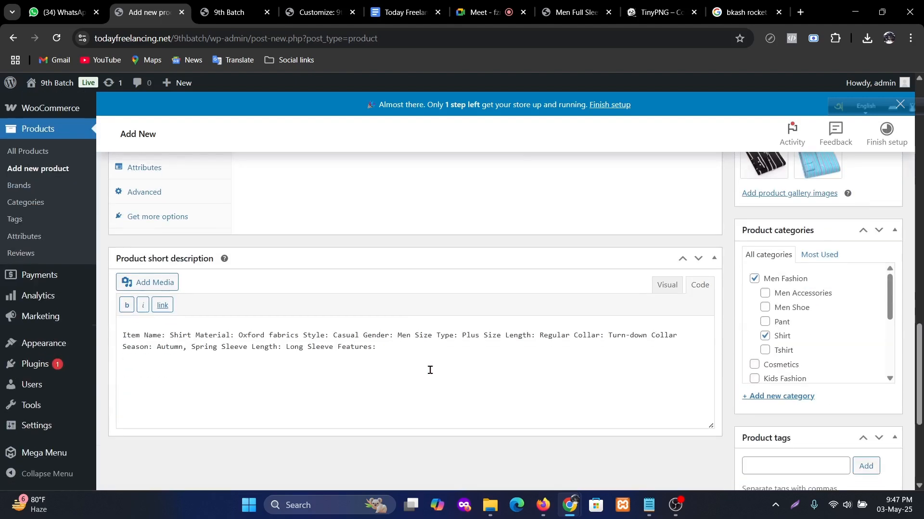
pyautogui.moveTo(430, 371); pyautogui.dragTo(123, 336)
pyautogui.scroll(10, 735, 428)
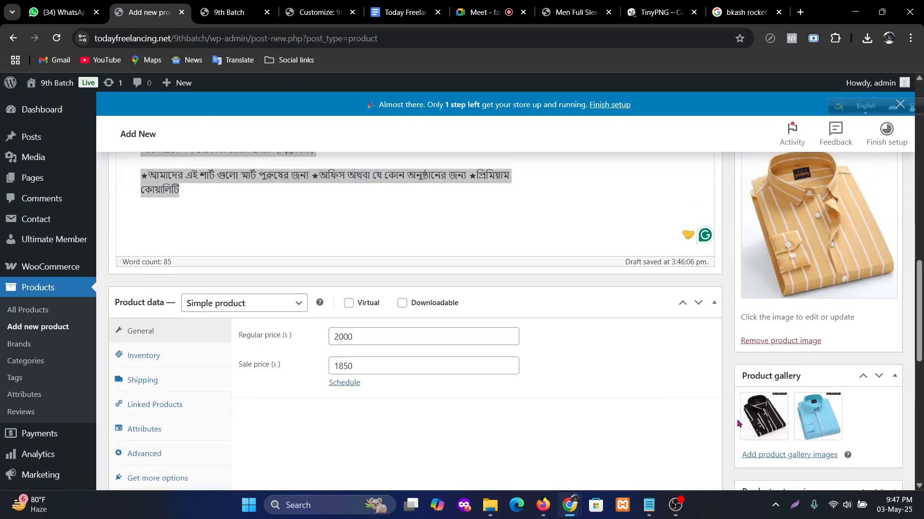
pyautogui.scroll(-3, 739, 421)
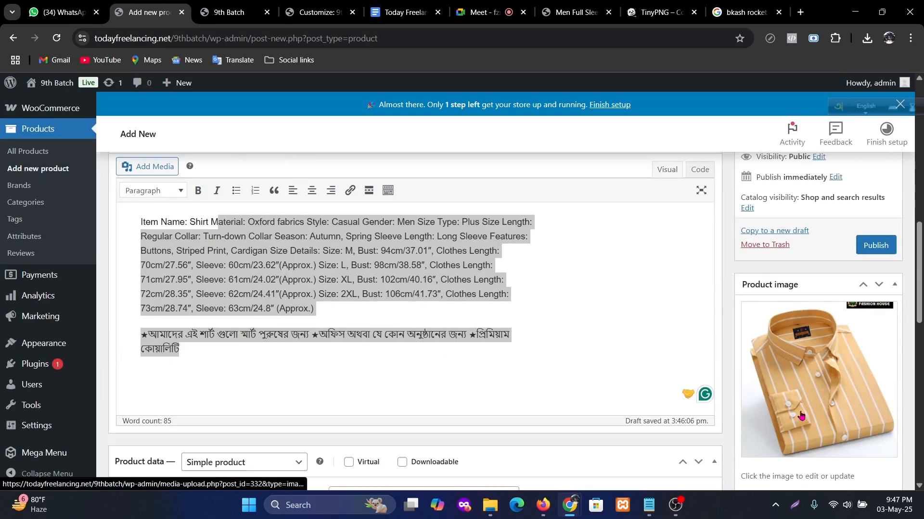
pyautogui.scroll(-3, 801, 415)
pyautogui.scroll(-4, 802, 412)
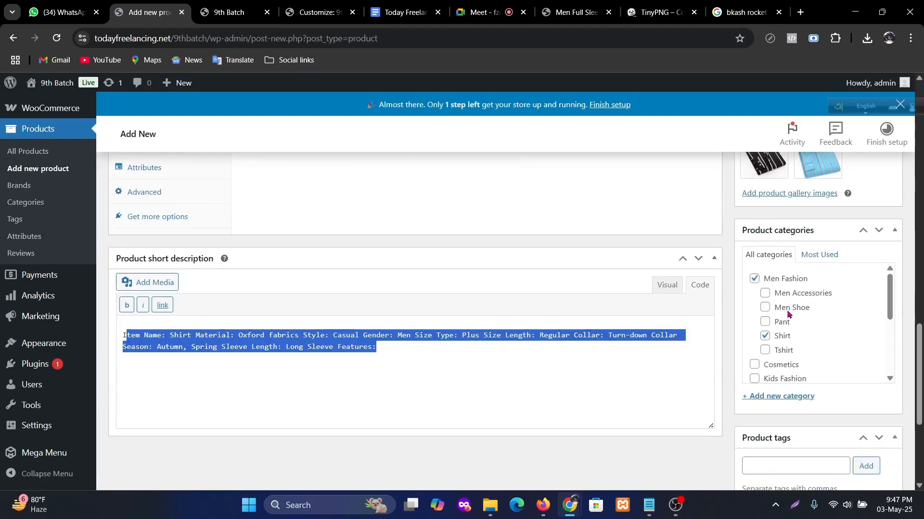
# - Set the product's SKU to "Shl352443" in the inventory data
pyautogui.scroll(-5, 789, 315)
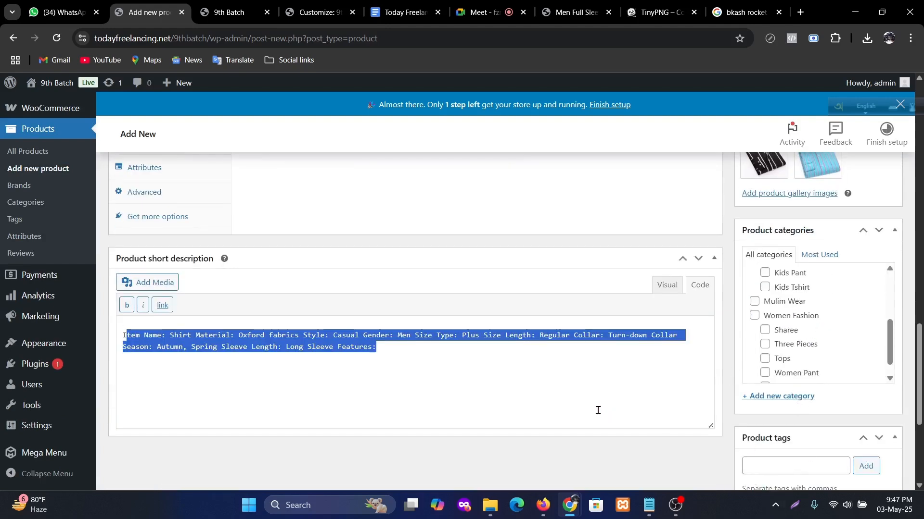
pyautogui.scroll(15, 596, 408)
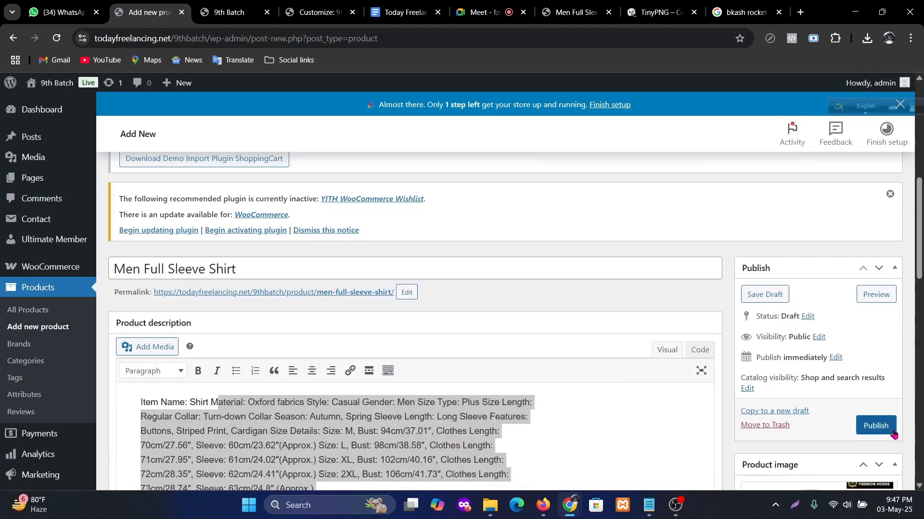
pyautogui.scroll(-9, 343, 270)
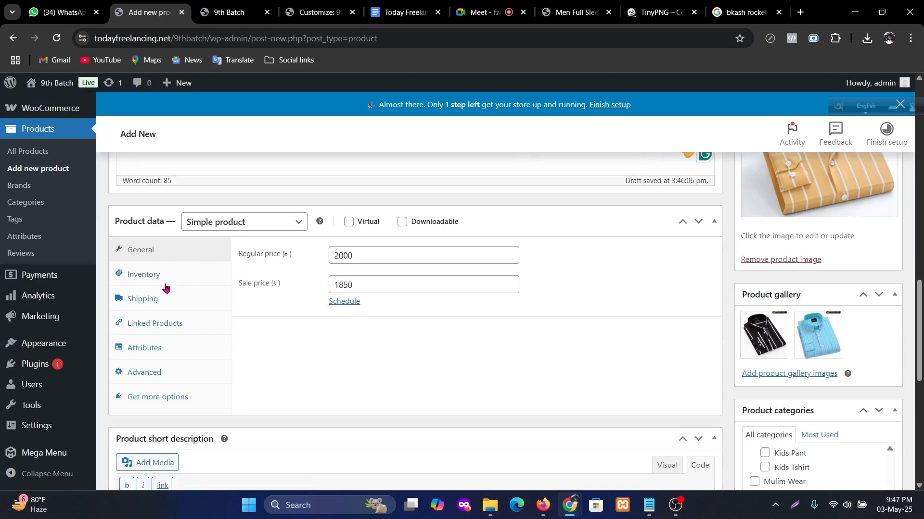
pyautogui.click(181, 284)
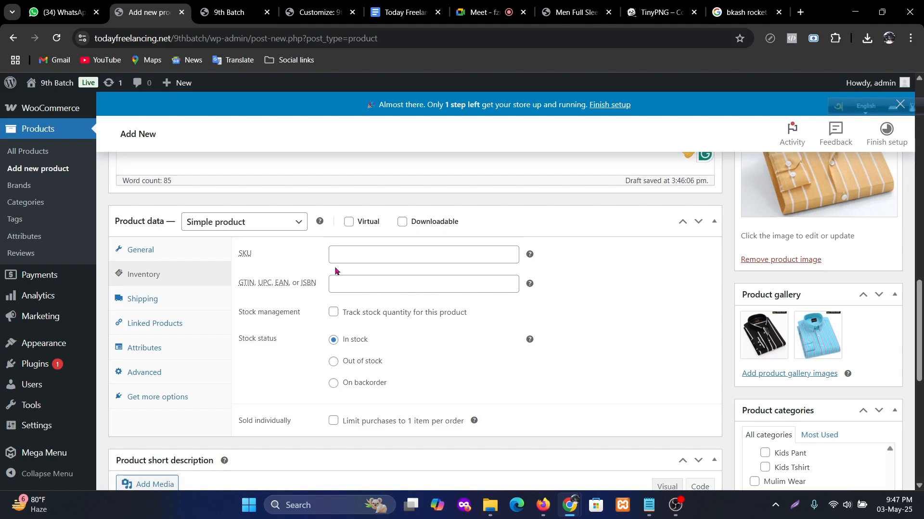
pyautogui.click(382, 253)
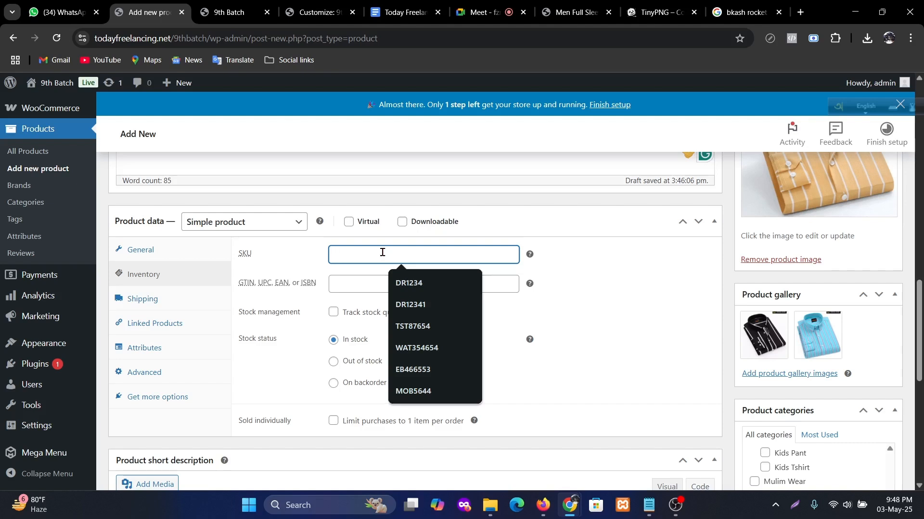
pyautogui.write('Sh')
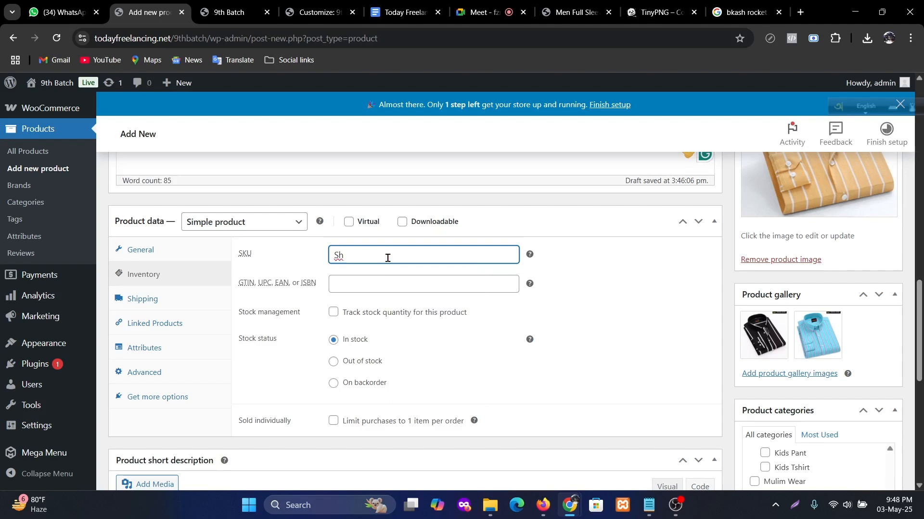
pyautogui.write('l352443')
# - Enable stock quantity tracking for the shirt and set its quantity to 50
pyautogui.click(333, 313)
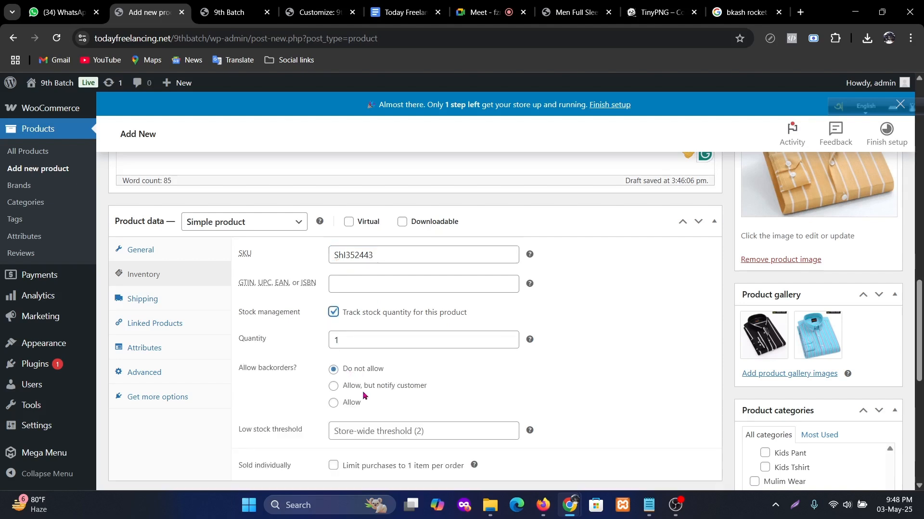
pyautogui.moveTo(359, 339); pyautogui.dragTo(312, 343)
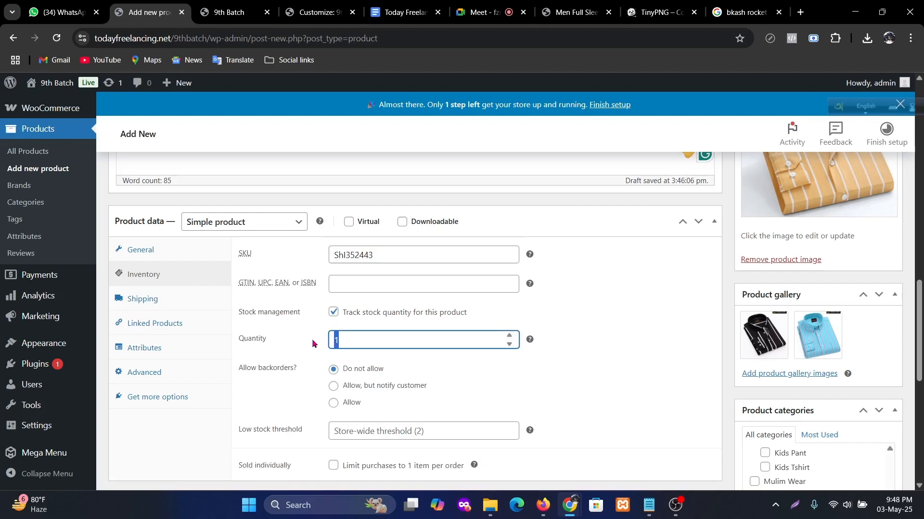
pyautogui.write('50')
pyautogui.scroll(-3, 481, 366)
pyautogui.scroll(2, 481, 382)
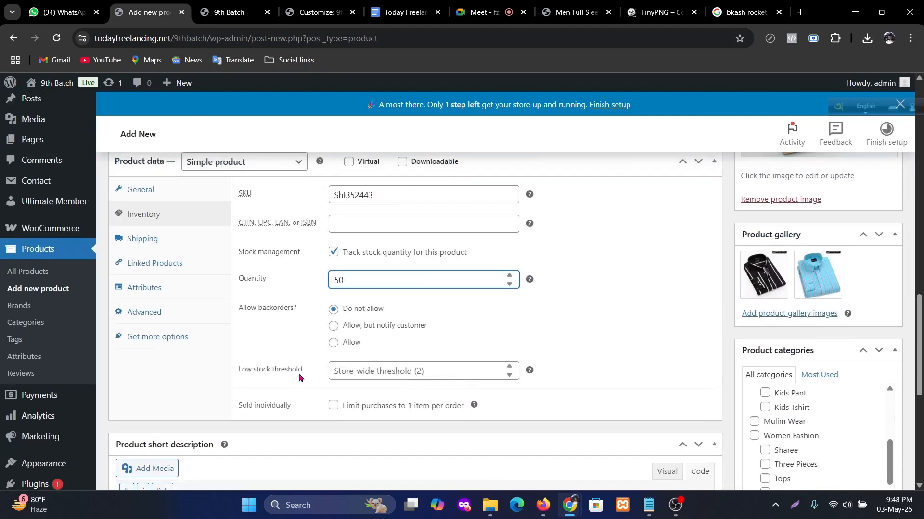
# - Publish the Men Full Sleeve Shirt product
pyautogui.scroll(3, 324, 375)
pyautogui.scroll(5, 544, 351)
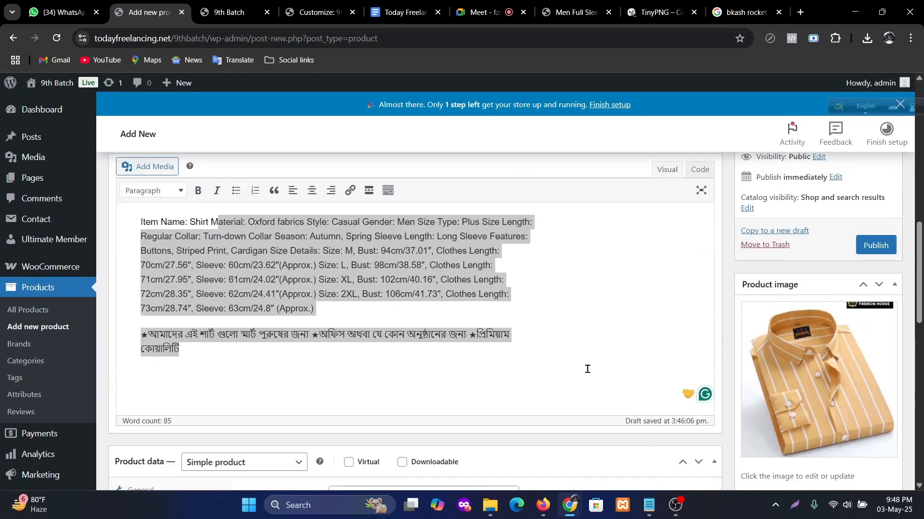
pyautogui.click(876, 365)
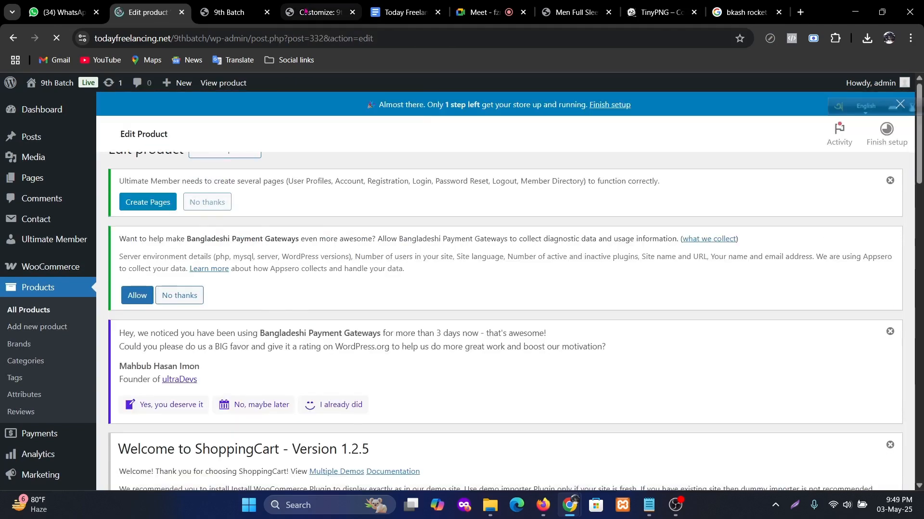
# - Reload the store's home page and check how the new shirt is listed across its product sections
pyautogui.click(229, 12)
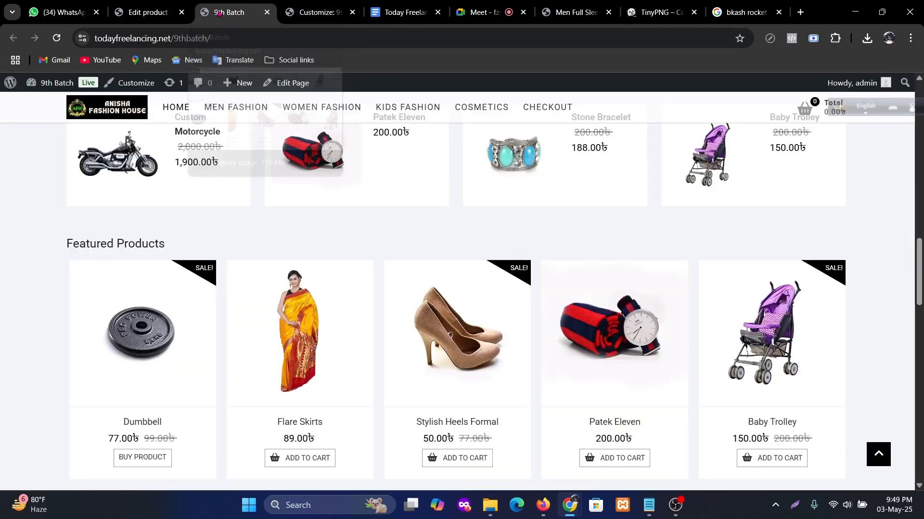
pyautogui.click(57, 38)
pyautogui.scroll(-4, 134, 324)
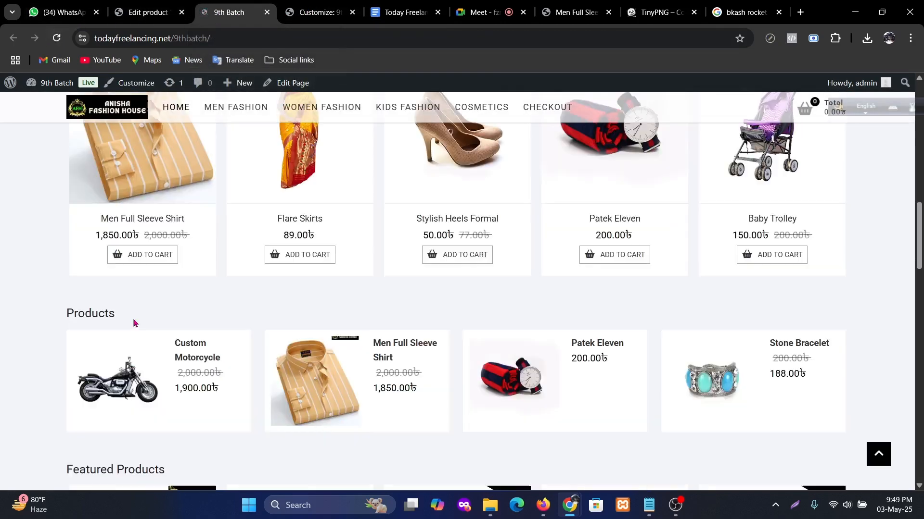
pyautogui.scroll(-10, 410, 328)
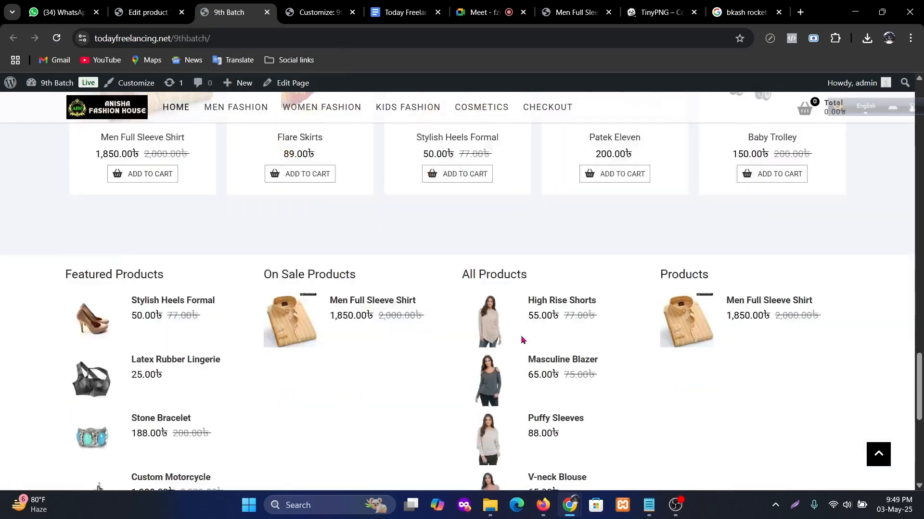
pyautogui.scroll(5, 566, 274)
pyautogui.scroll(15, 566, 274)
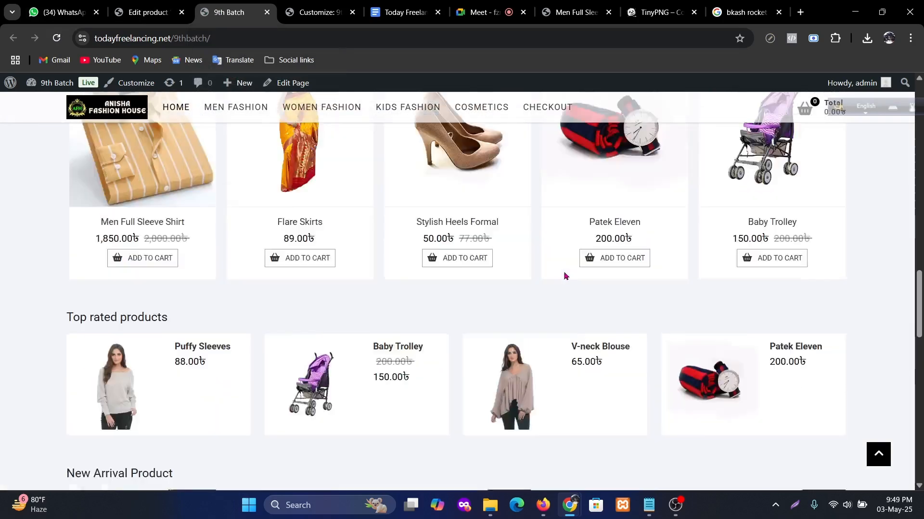
pyautogui.scroll(5, 422, 223)
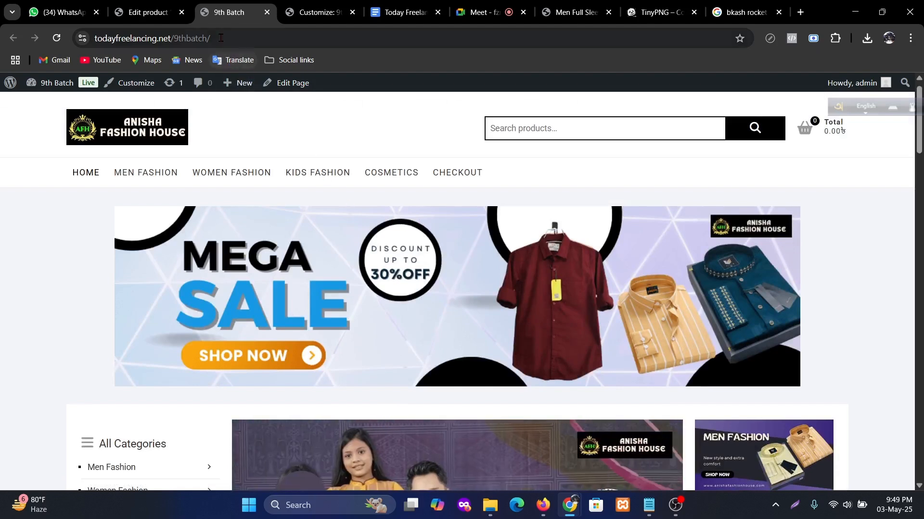
# - Switch to the course curriculum in Google Docs and review the EP6 topics, especially the simple product import and export item
pyautogui.click(380, 7)
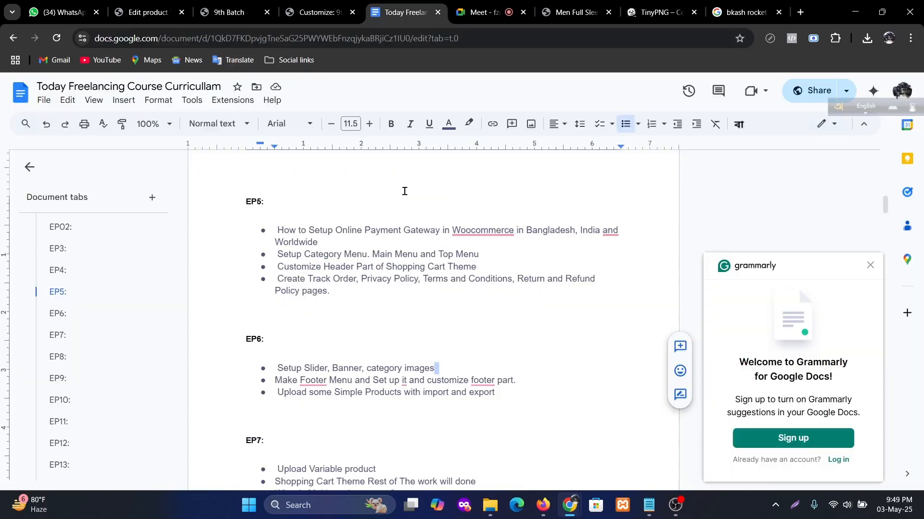
pyautogui.scroll(-2, 385, 244)
pyautogui.scroll(3, 384, 244)
pyautogui.scroll(-1, 409, 295)
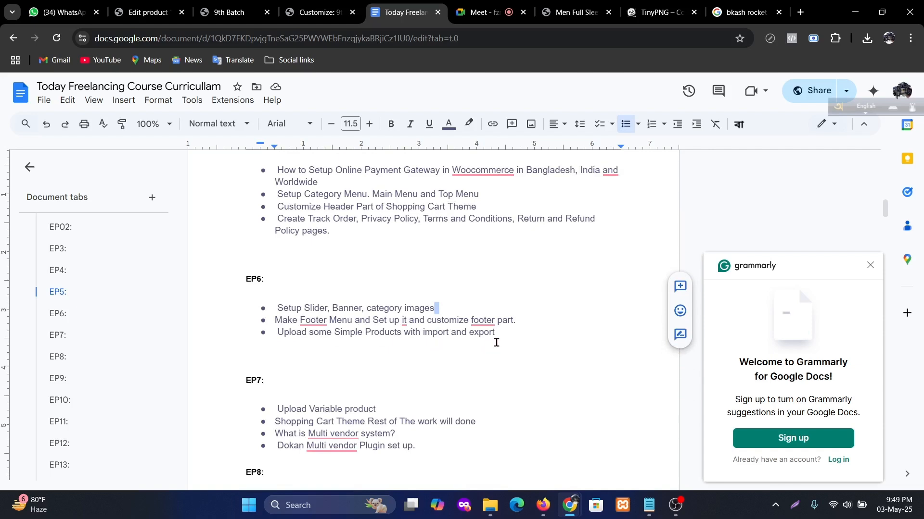
pyautogui.moveTo(509, 334); pyautogui.dragTo(421, 334)
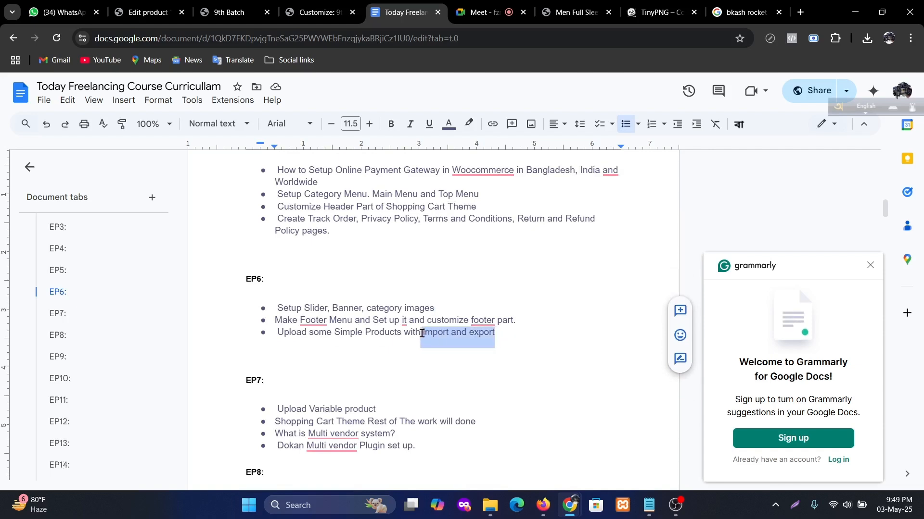
pyautogui.click(485, 336)
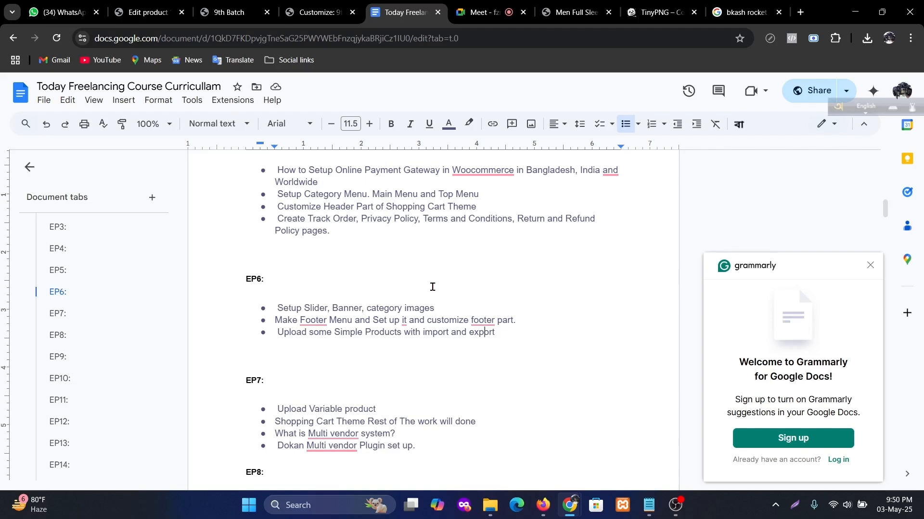
pyautogui.scroll(5, 355, 278)
pyautogui.scroll(-4, 357, 276)
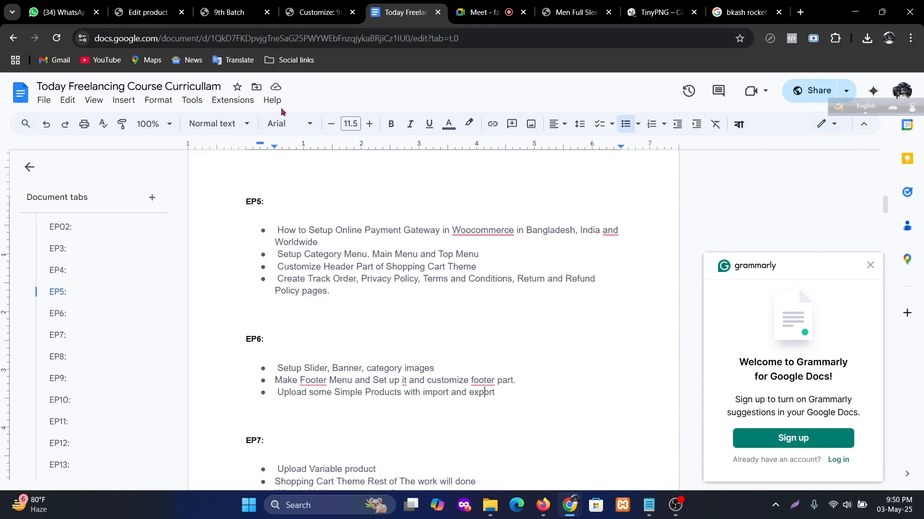
# - Return to the store admin's list of all products and open the CSV product export form
pyautogui.click(137, 12)
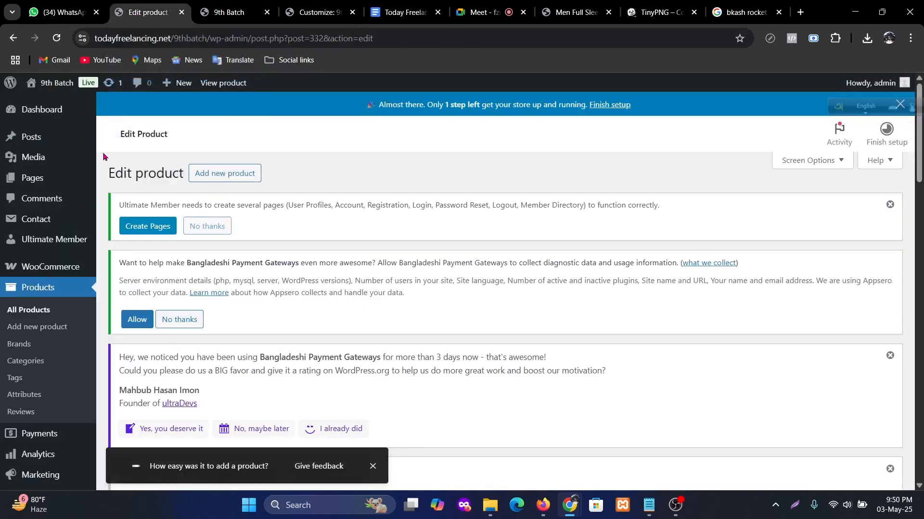
pyautogui.click(39, 311)
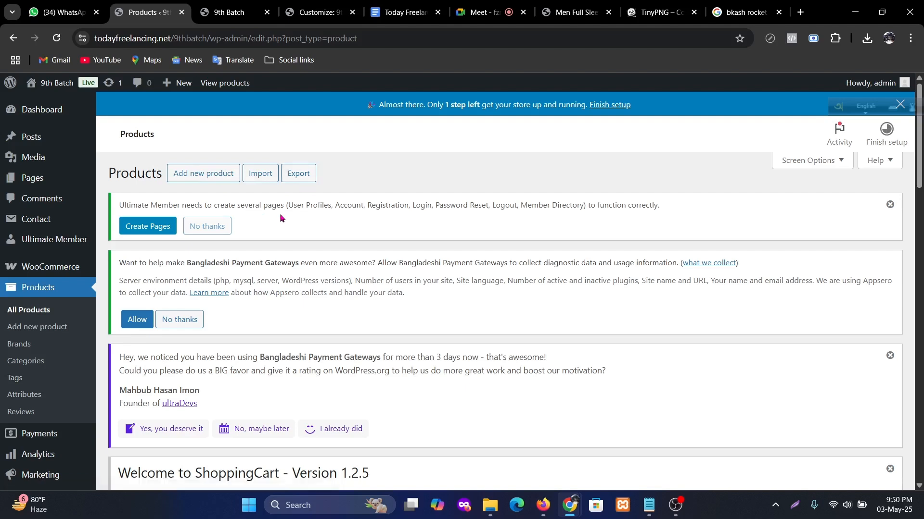
pyautogui.click(304, 183)
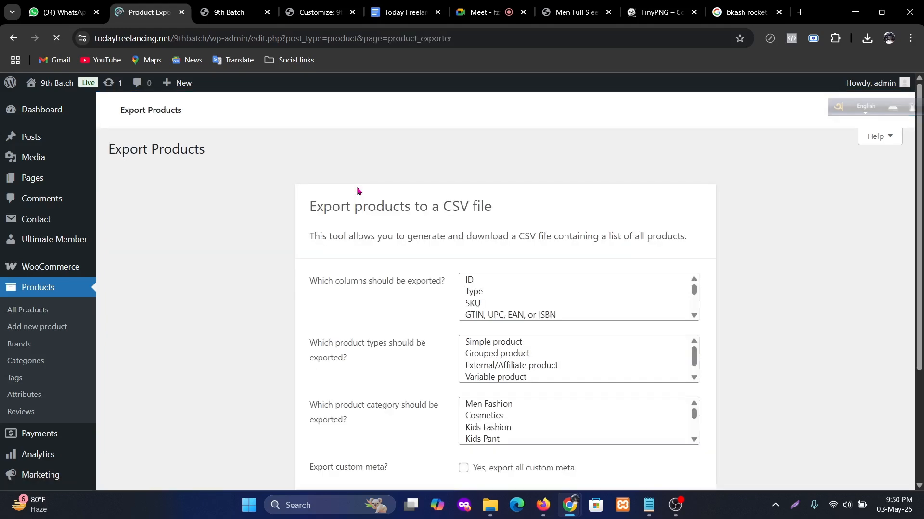
pyautogui.scroll(-4, 412, 200)
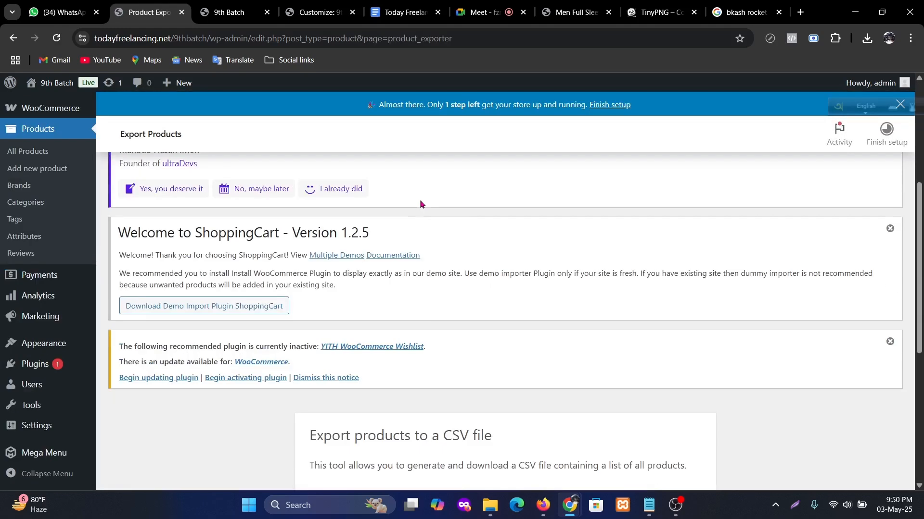
pyautogui.scroll(-4, 420, 201)
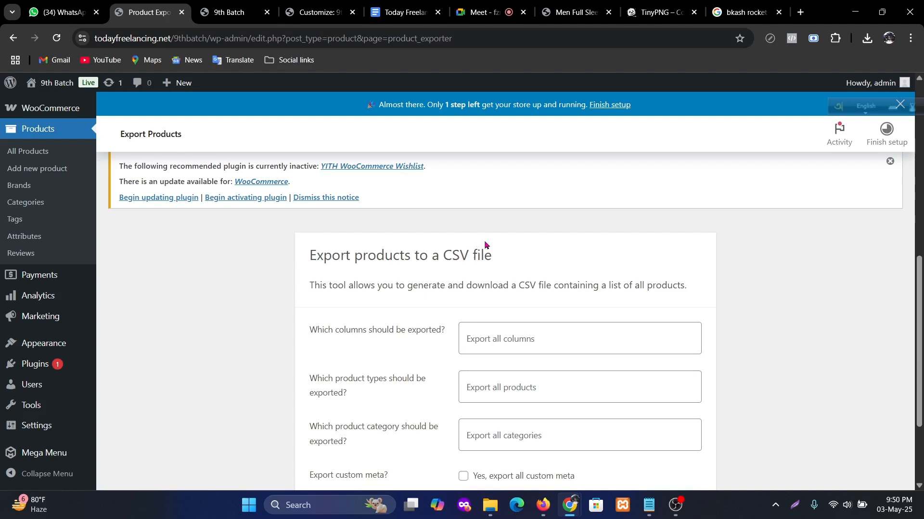
pyautogui.scroll(-3, 485, 244)
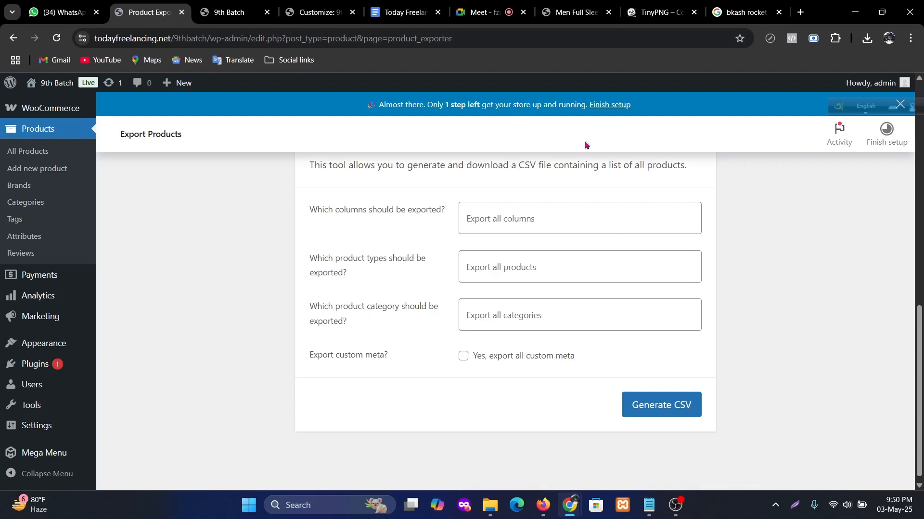
# - Add ID, Type and SKU to the columns included in the product export
pyautogui.click(531, 224)
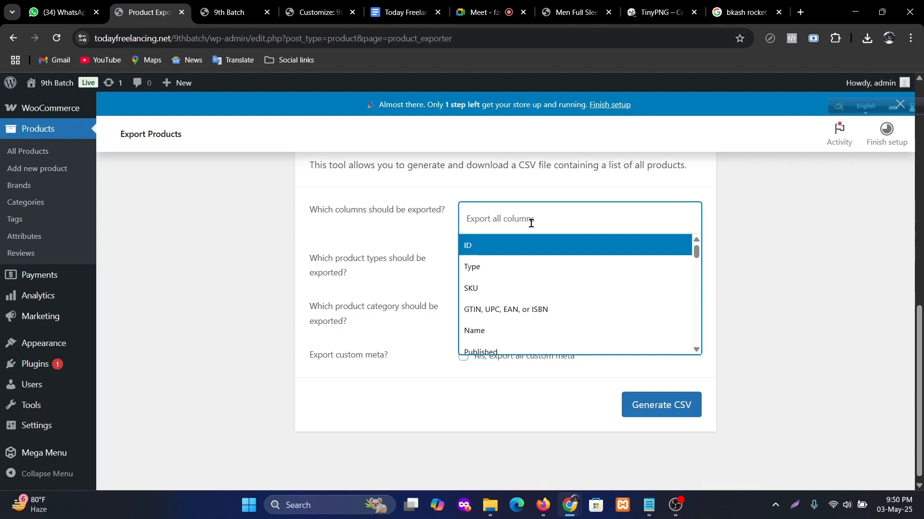
pyautogui.click(479, 248)
pyautogui.click(531, 229)
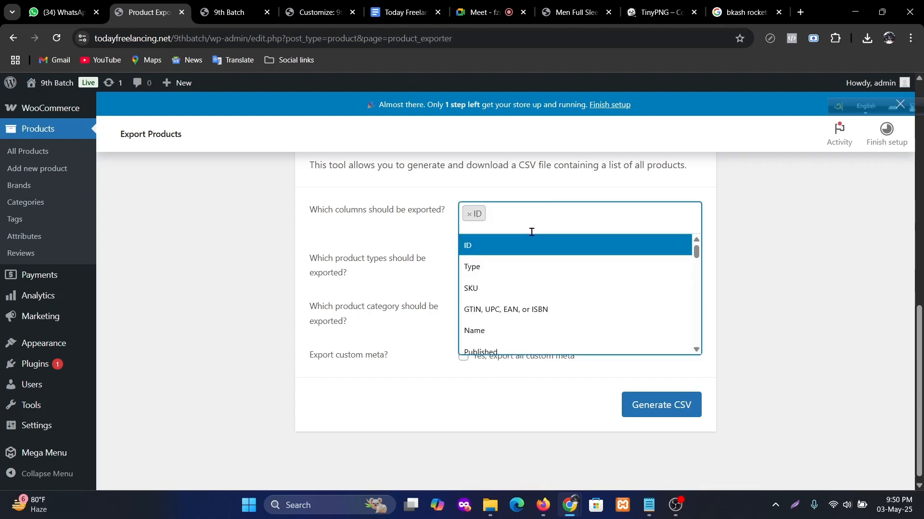
pyautogui.click(492, 269)
pyautogui.click(551, 217)
pyautogui.click(505, 288)
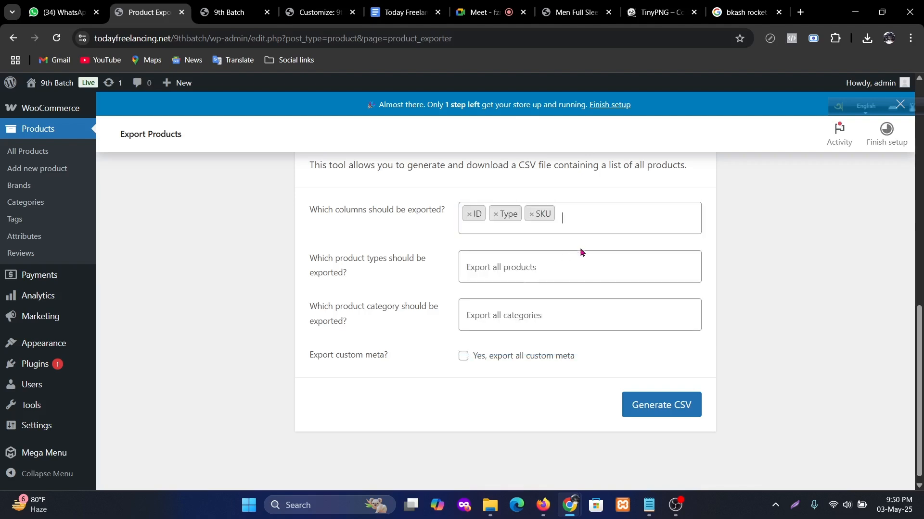
# - Add Name and Short description to the export columns
pyautogui.click(595, 227)
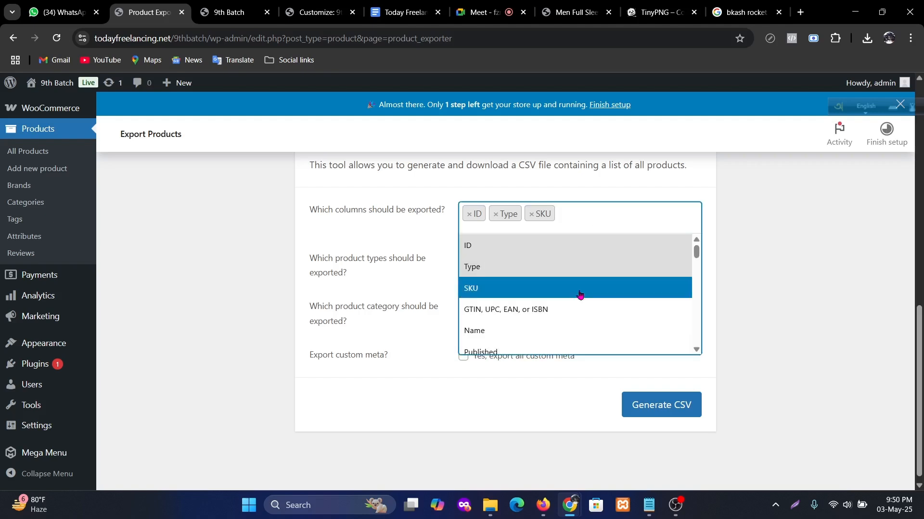
pyautogui.scroll(-1, 579, 305)
pyautogui.click(545, 277)
pyautogui.click(618, 217)
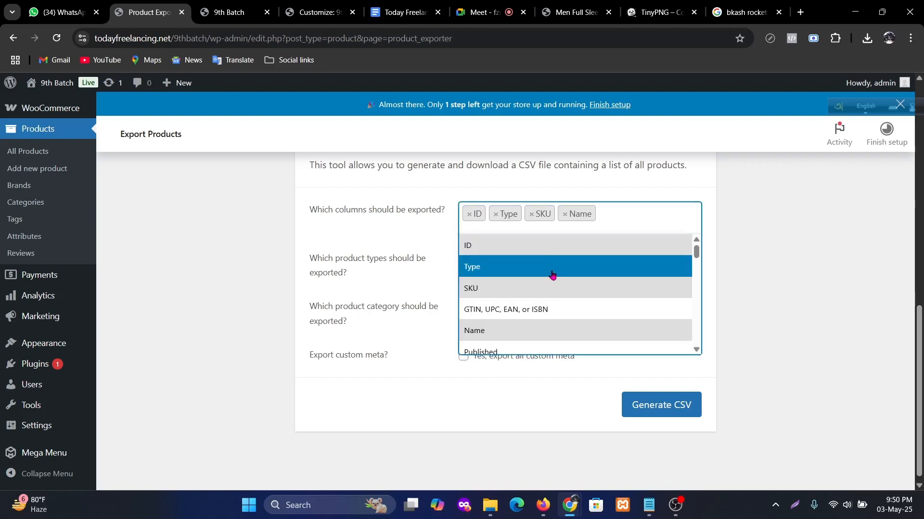
pyautogui.scroll(-2, 552, 272)
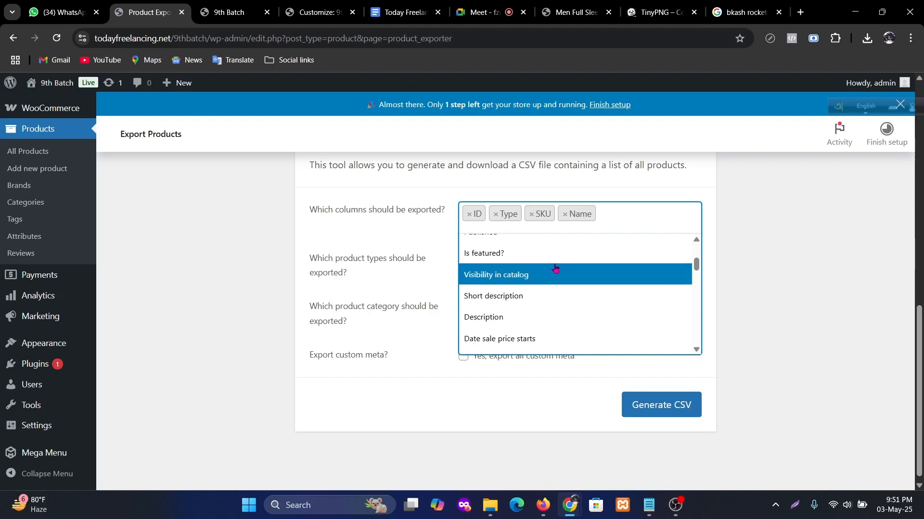
pyautogui.click(544, 300)
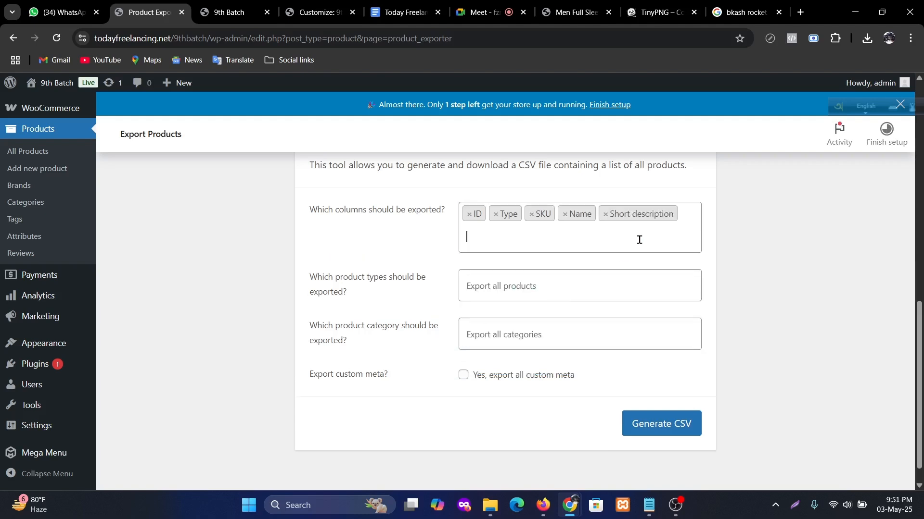
# - Add Description and Published to the columns included in the product export
pyautogui.click(640, 238)
pyautogui.scroll(-2, 510, 287)
pyautogui.scroll(3, 530, 296)
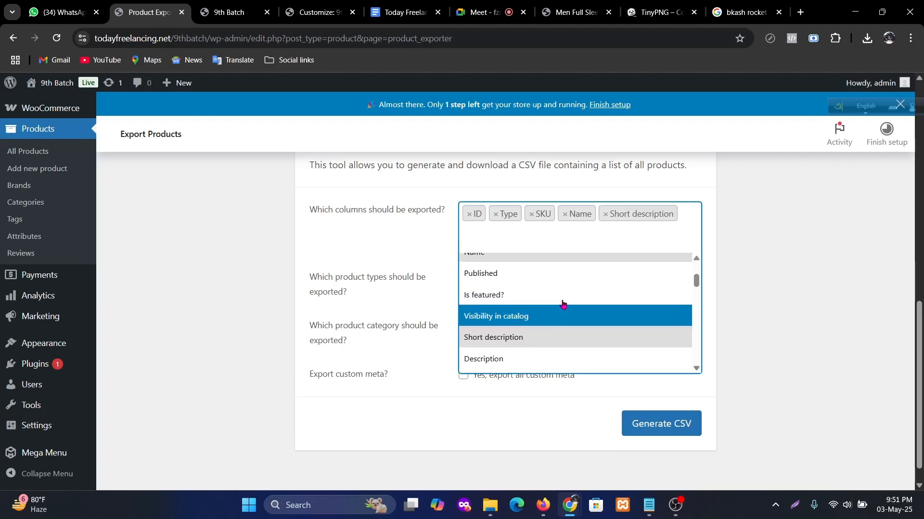
pyautogui.scroll(-1, 570, 314)
pyautogui.scroll(-1, 571, 315)
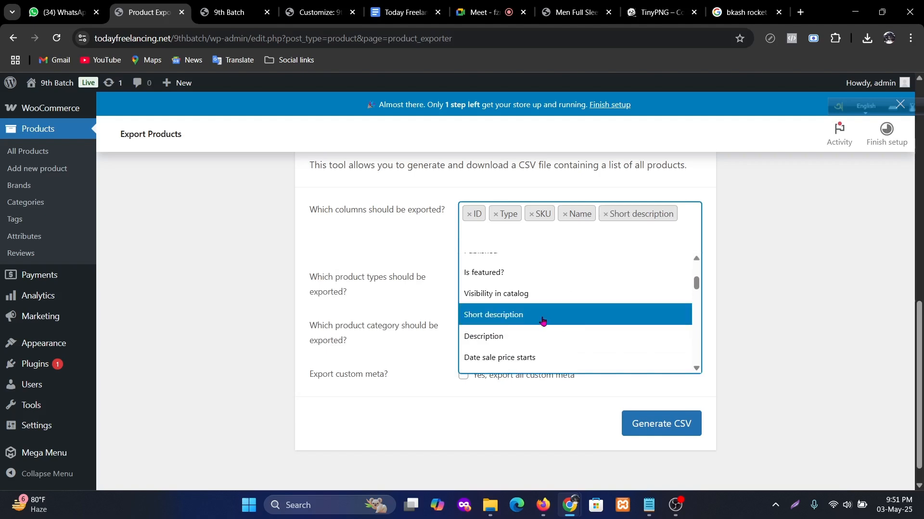
pyautogui.click(519, 337)
pyautogui.click(563, 240)
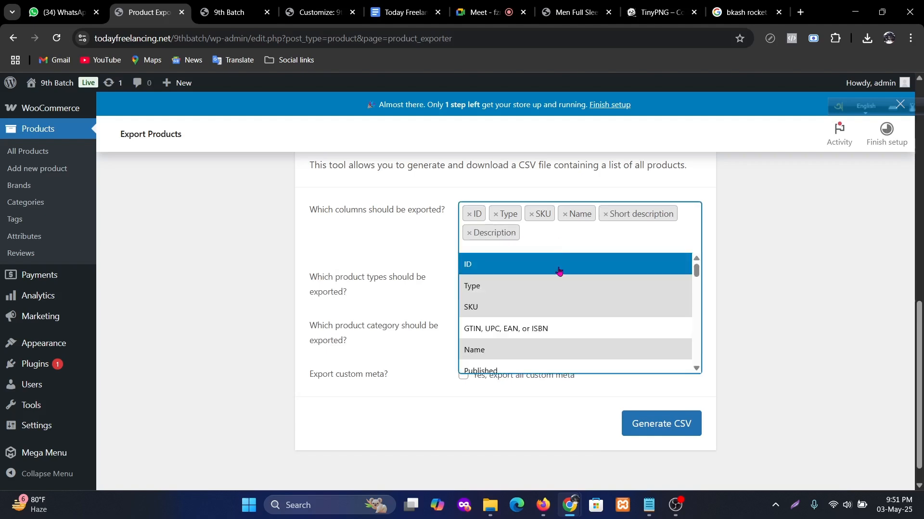
pyautogui.scroll(-2, 542, 344)
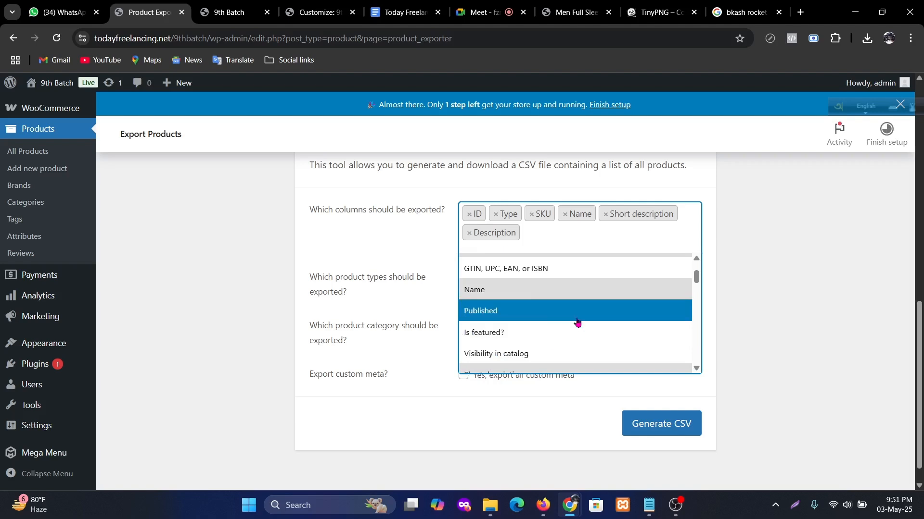
pyautogui.click(530, 311)
# - Add Date sale price starts and Date sale price ends to the export columns
pyautogui.click(644, 241)
pyautogui.scroll(-2, 556, 330)
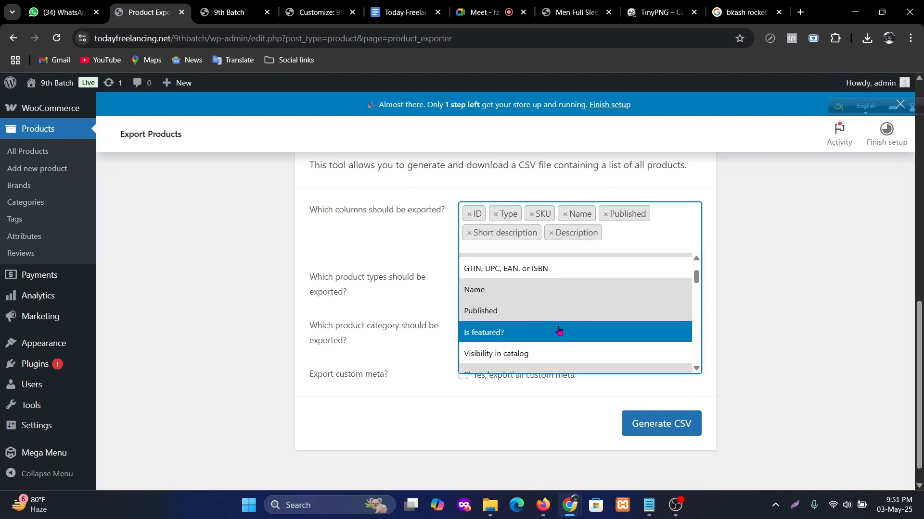
pyautogui.scroll(-4, 615, 349)
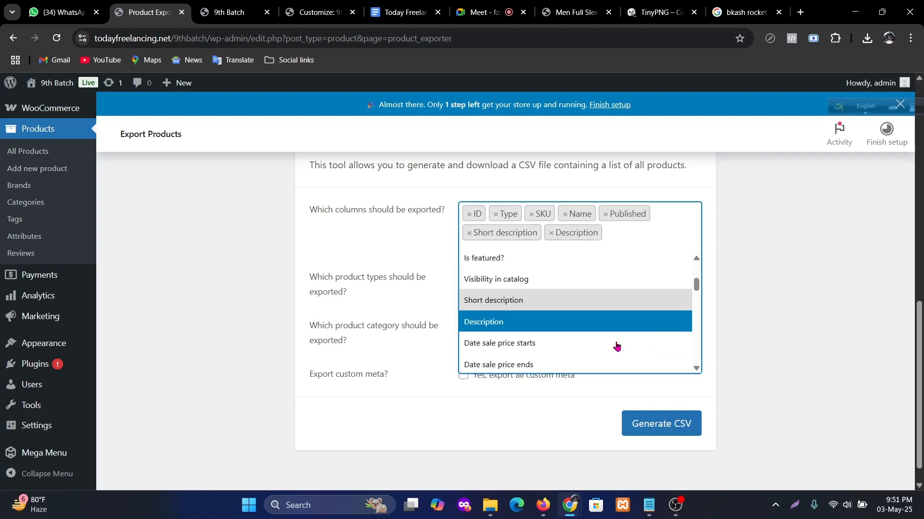
pyautogui.click(567, 296)
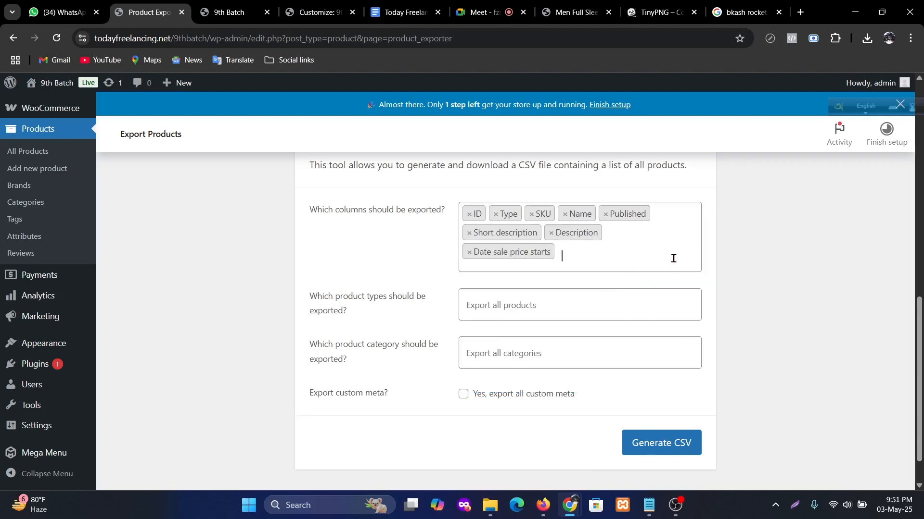
pyautogui.click(631, 257)
pyautogui.scroll(-6, 584, 321)
pyautogui.scroll(-3, 586, 322)
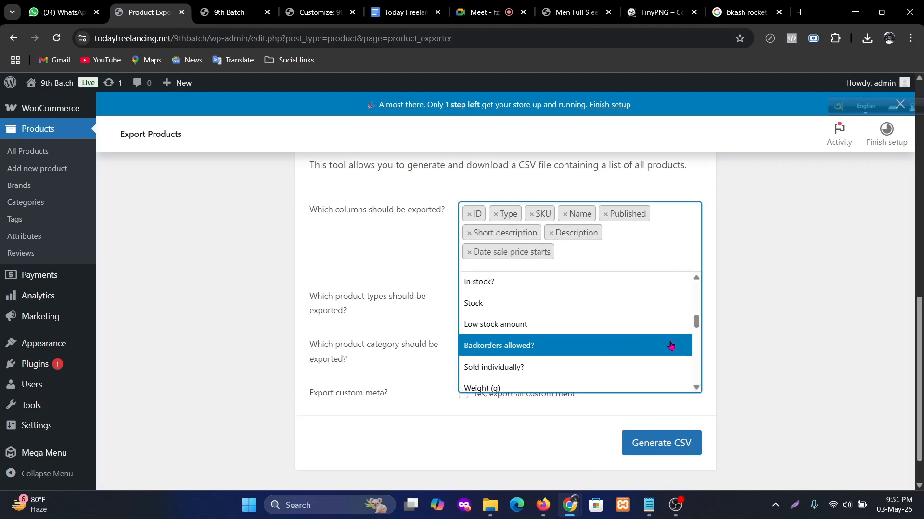
pyautogui.scroll(2, 673, 339)
pyautogui.scroll(2, 619, 330)
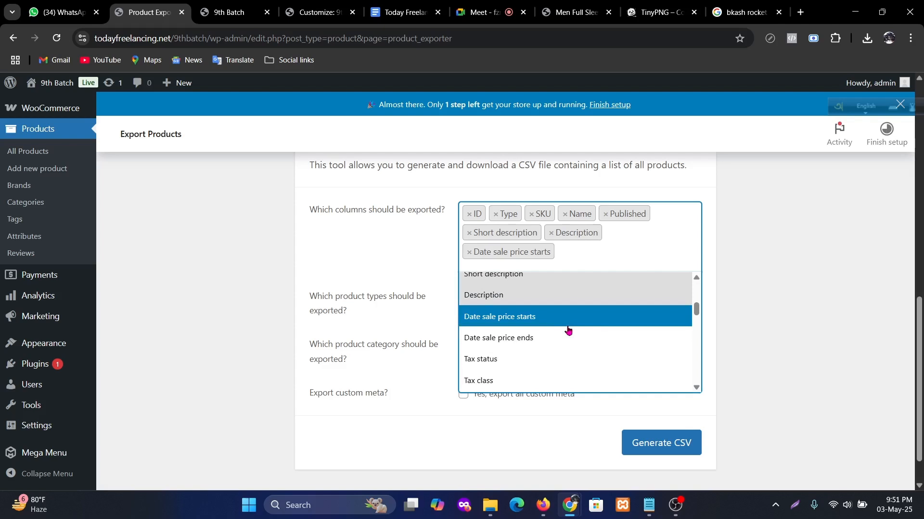
pyautogui.click(541, 338)
# - Add In stock? and Regular price to the columns of the product export
pyautogui.click(604, 284)
pyautogui.scroll(-5, 577, 366)
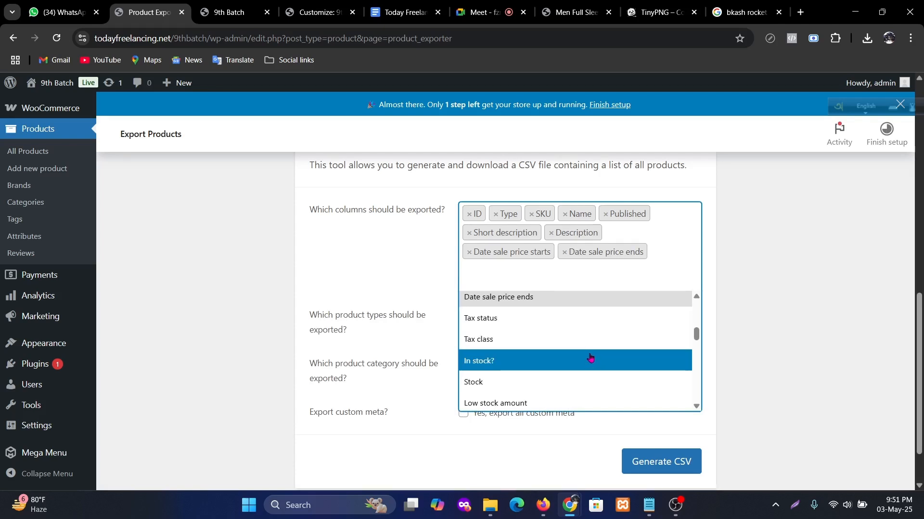
pyautogui.click(546, 361)
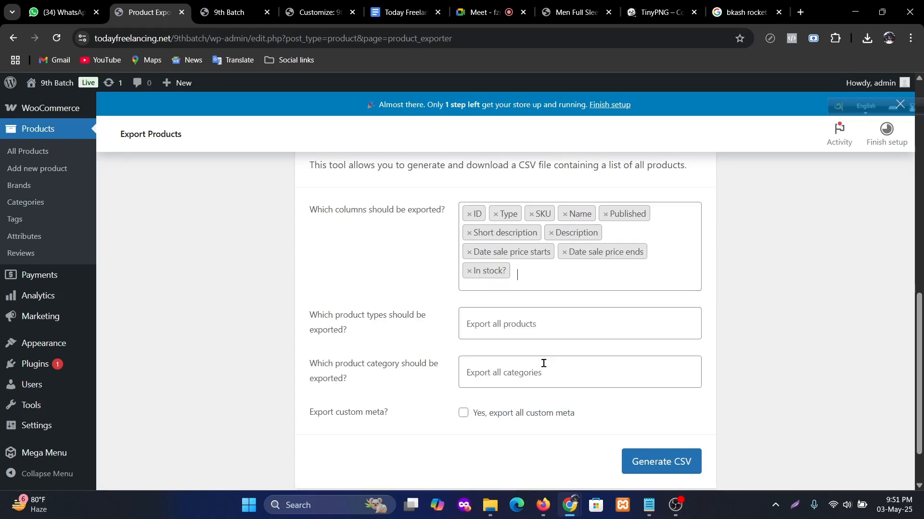
pyautogui.click(574, 281)
pyautogui.scroll(-3, 563, 354)
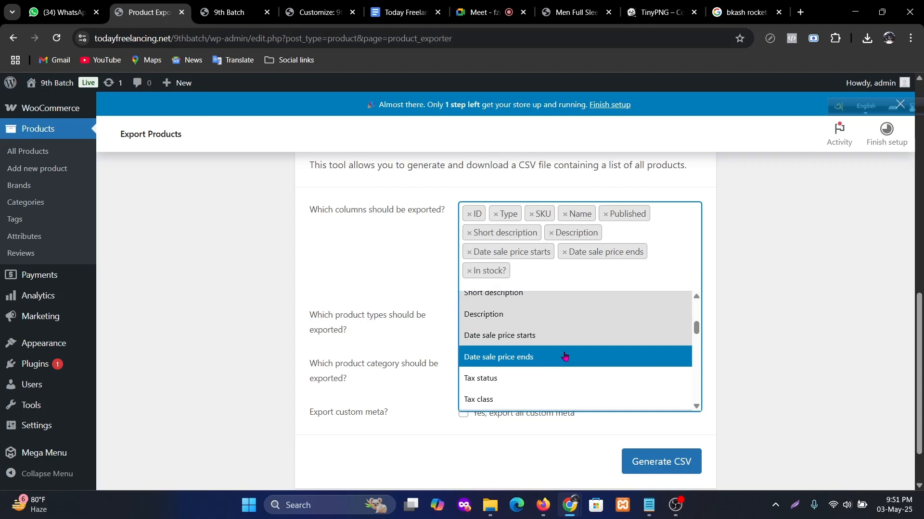
pyautogui.scroll(-3, 565, 356)
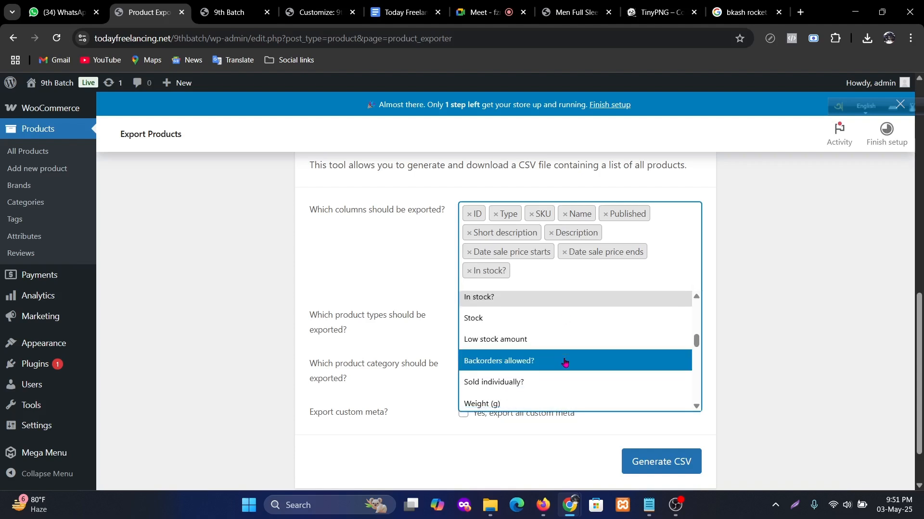
pyautogui.scroll(-2, 564, 357)
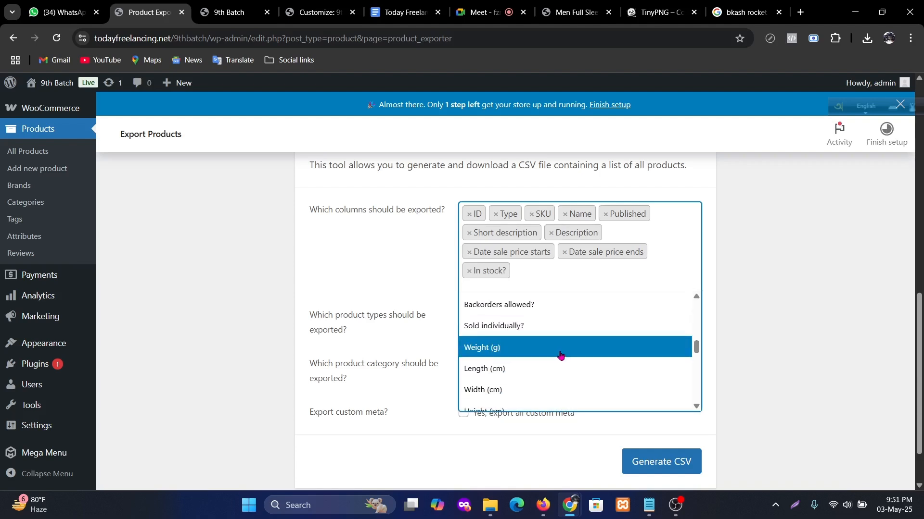
pyautogui.scroll(-3, 561, 356)
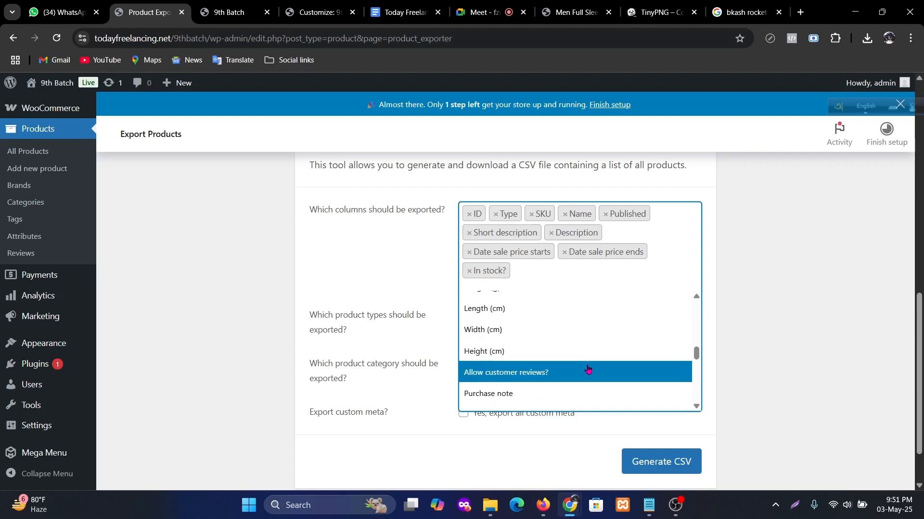
pyautogui.scroll(-3, 588, 369)
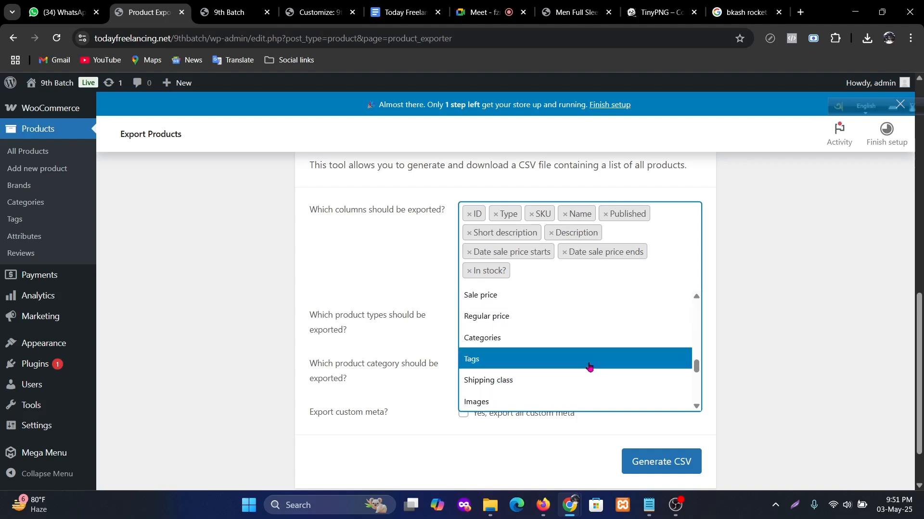
pyautogui.click(560, 314)
# - Add Sale price to the columns of the product export
pyautogui.click(627, 281)
pyautogui.scroll(-5, 601, 337)
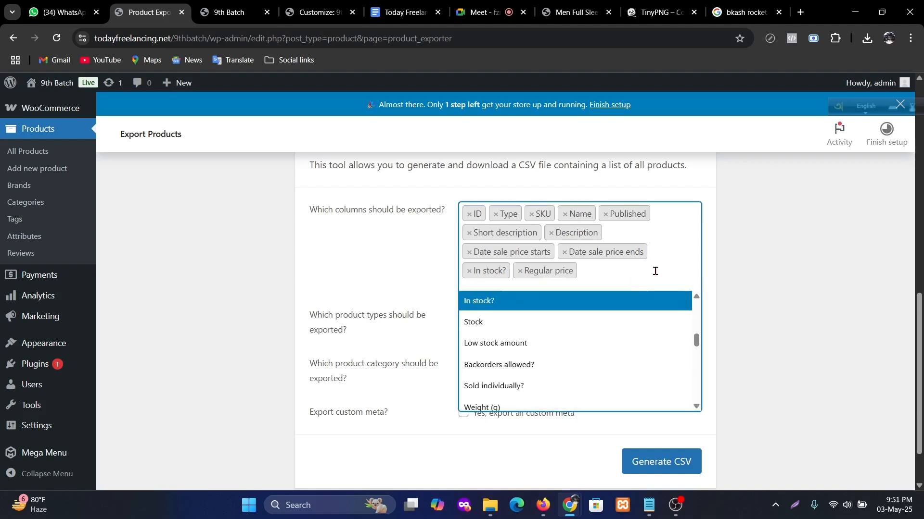
pyautogui.scroll(-3, 598, 350)
pyautogui.scroll(2, 606, 341)
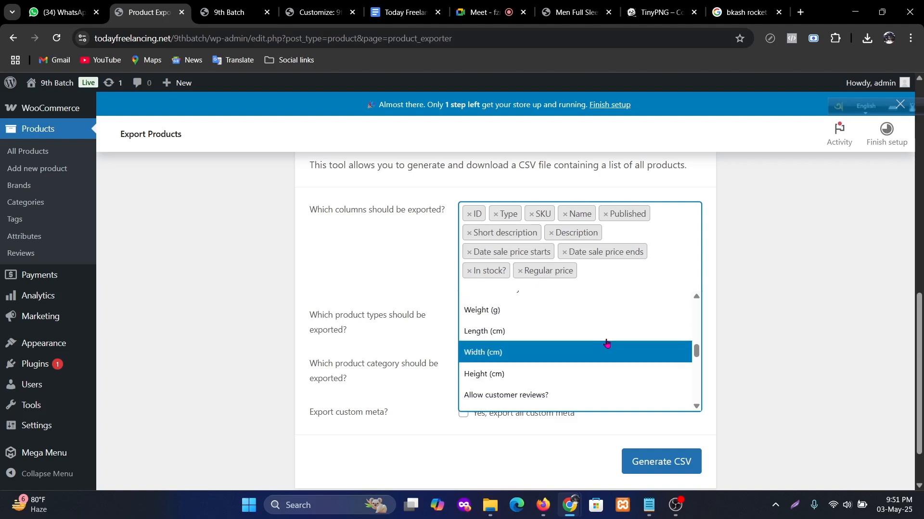
pyautogui.scroll(2, 605, 339)
pyautogui.scroll(-3, 597, 335)
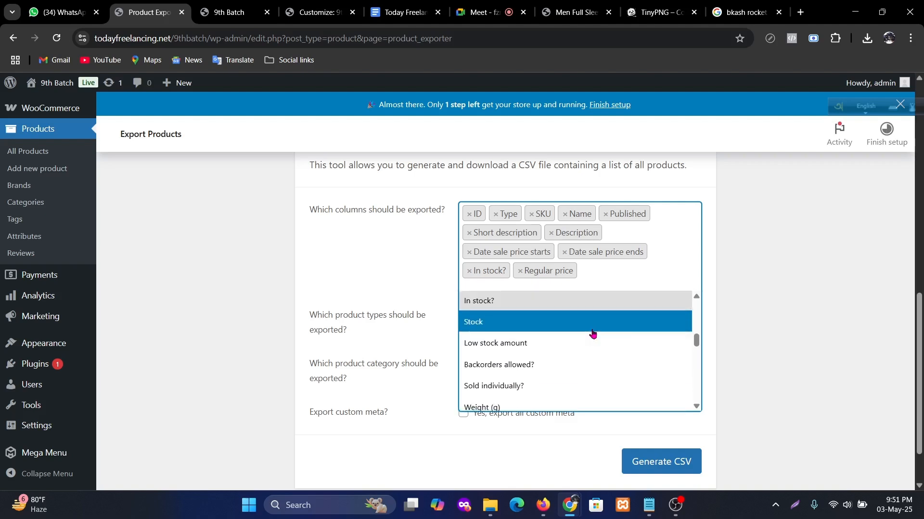
pyautogui.scroll(-5, 593, 334)
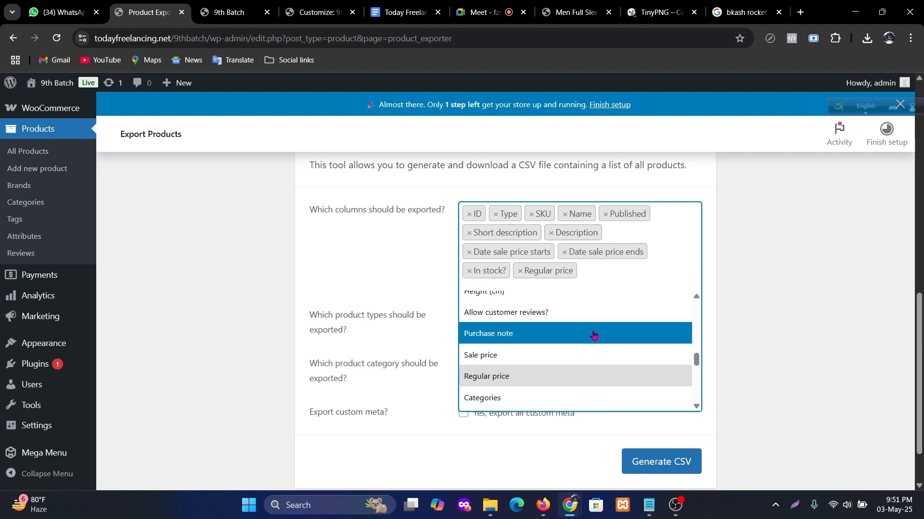
pyautogui.click(532, 357)
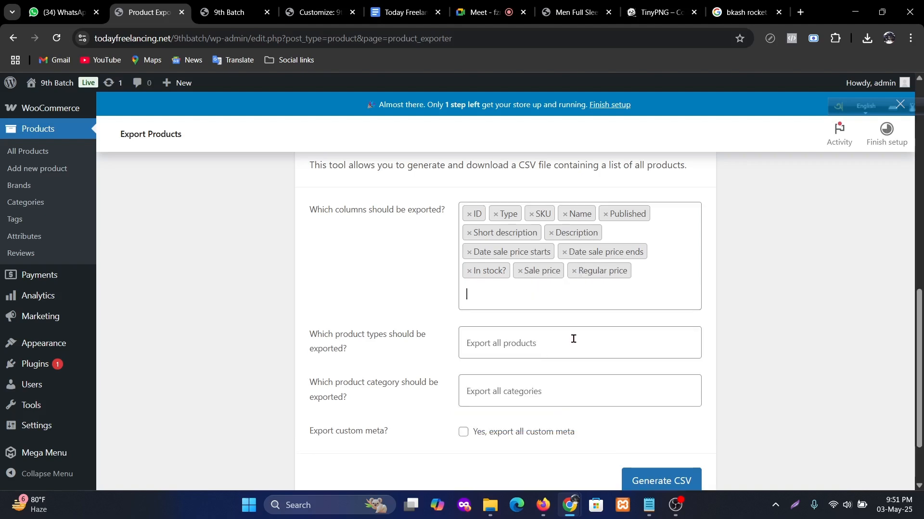
# - Add Button text and Images to the columns included in the product export
pyautogui.click(542, 304)
pyautogui.scroll(-15, 556, 369)
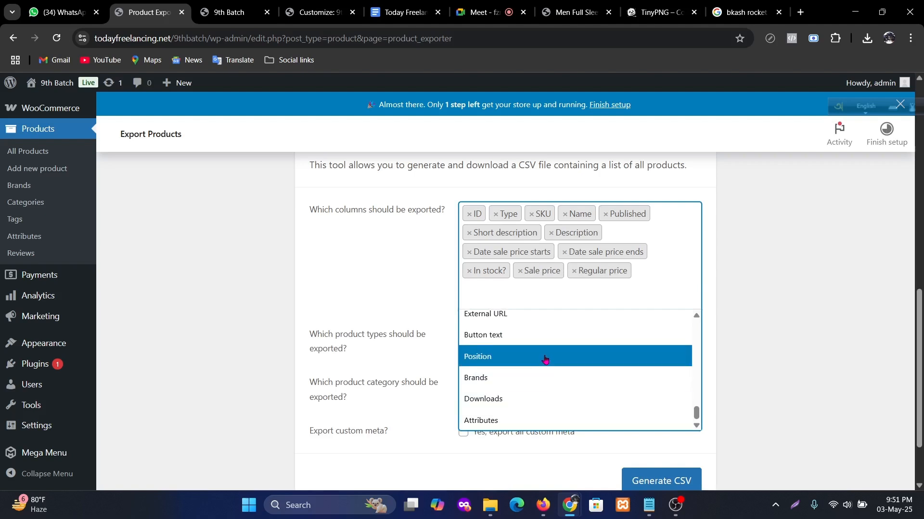
pyautogui.click(548, 337)
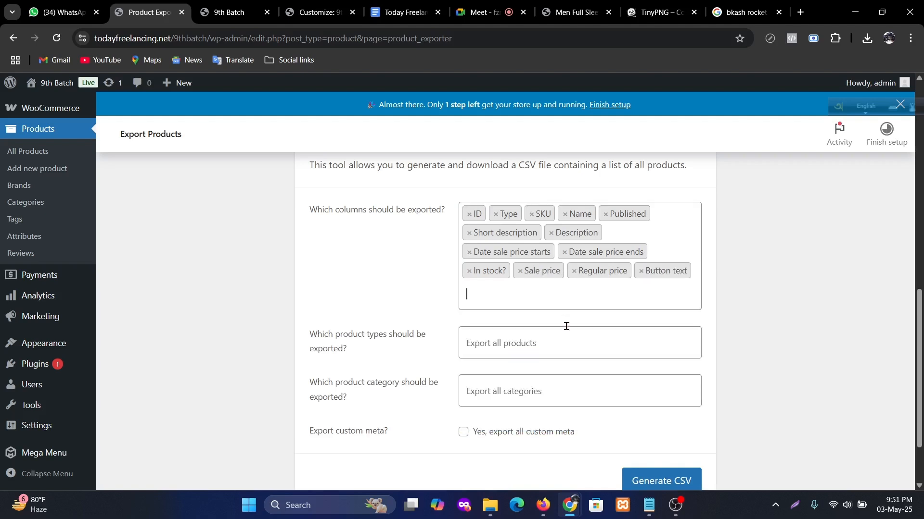
pyautogui.click(589, 299)
pyautogui.scroll(-6, 554, 375)
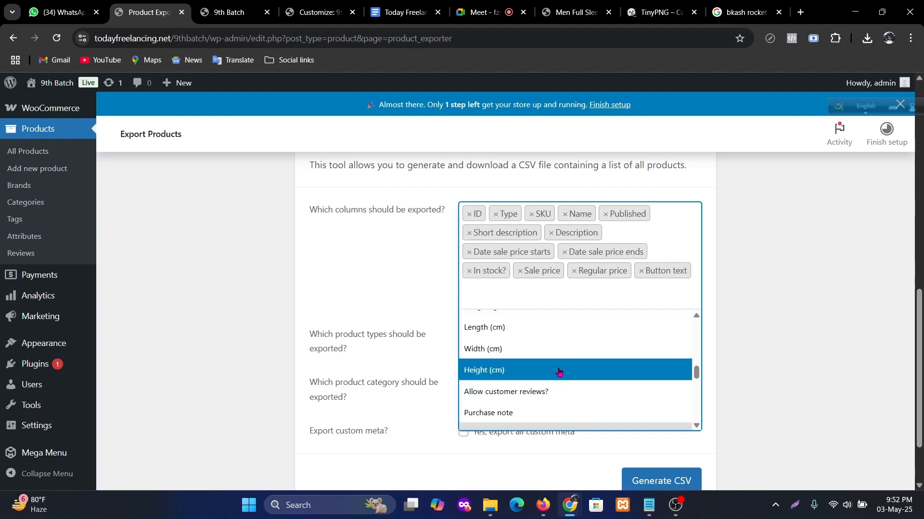
pyautogui.scroll(-3, 561, 368)
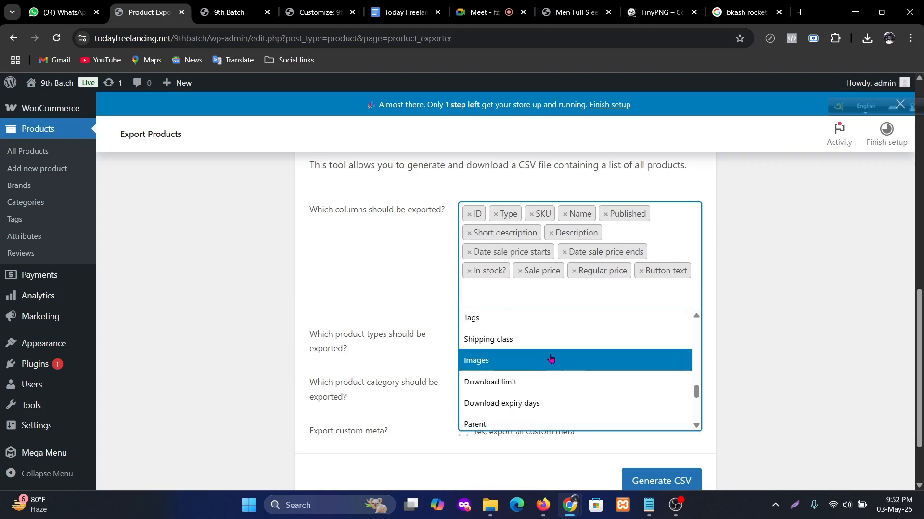
pyautogui.click(540, 360)
# - Look through the available export columns for any others worth including, and close the list without adding one
pyautogui.click(588, 312)
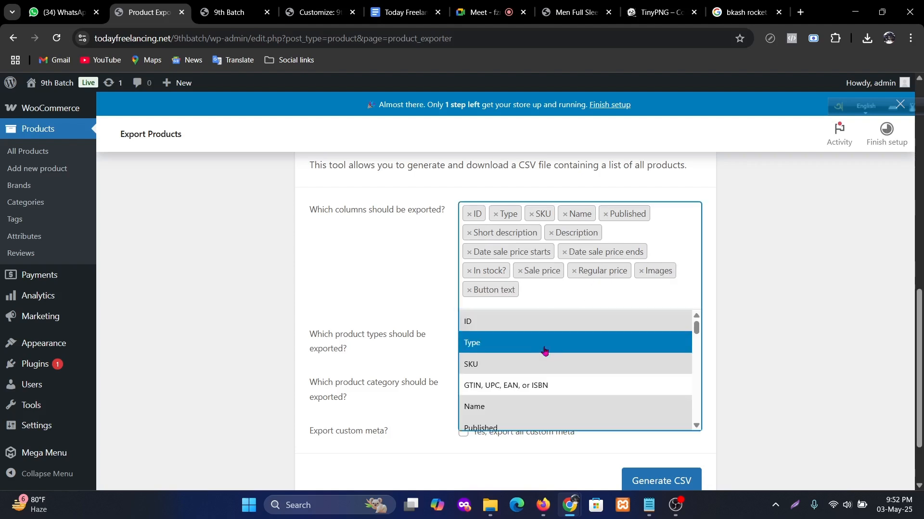
pyautogui.scroll(-5, 542, 375)
pyautogui.scroll(-6, 542, 374)
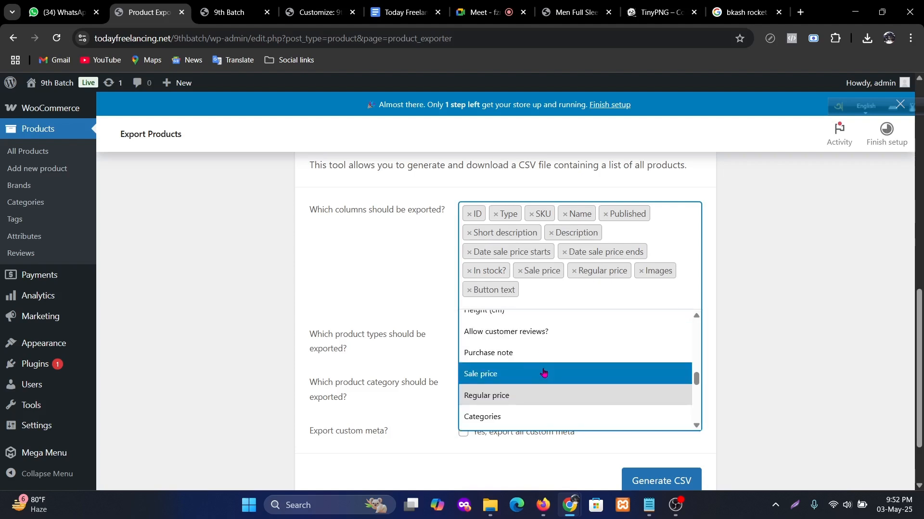
pyautogui.scroll(-5, 543, 372)
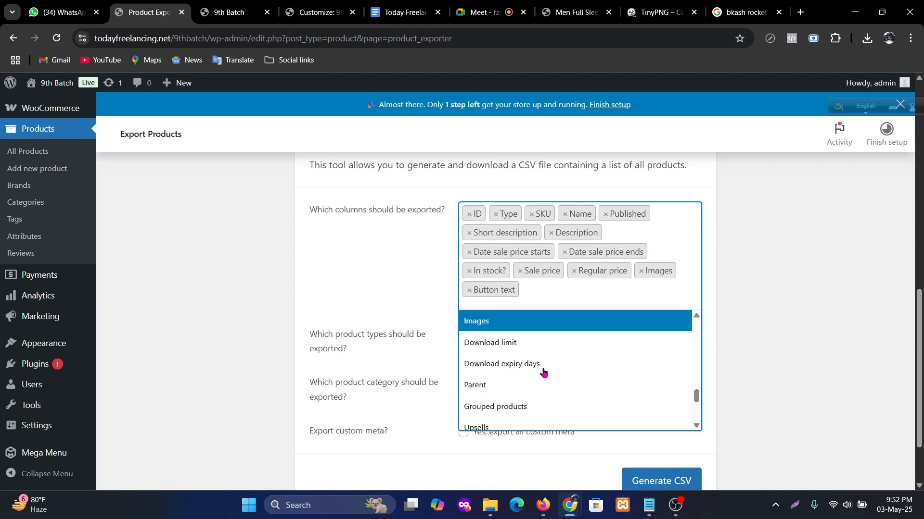
pyautogui.scroll(-2, 561, 362)
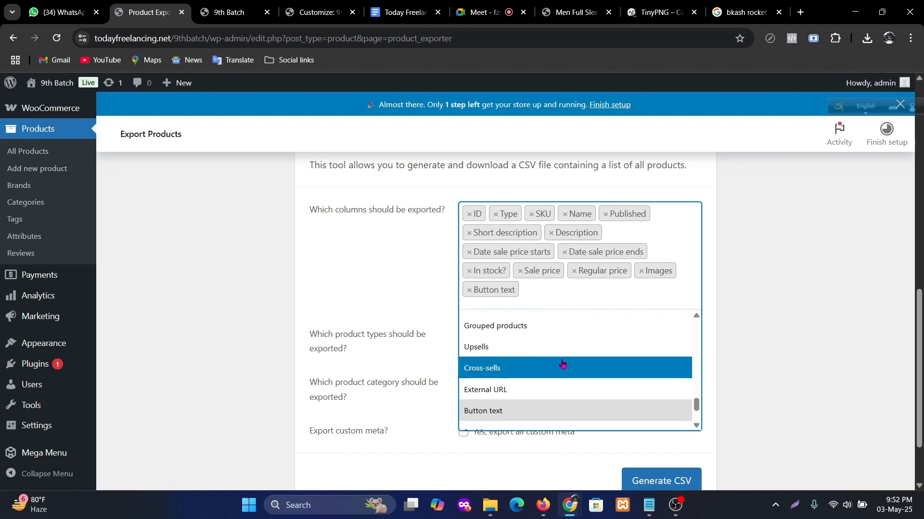
pyautogui.scroll(-2, 562, 364)
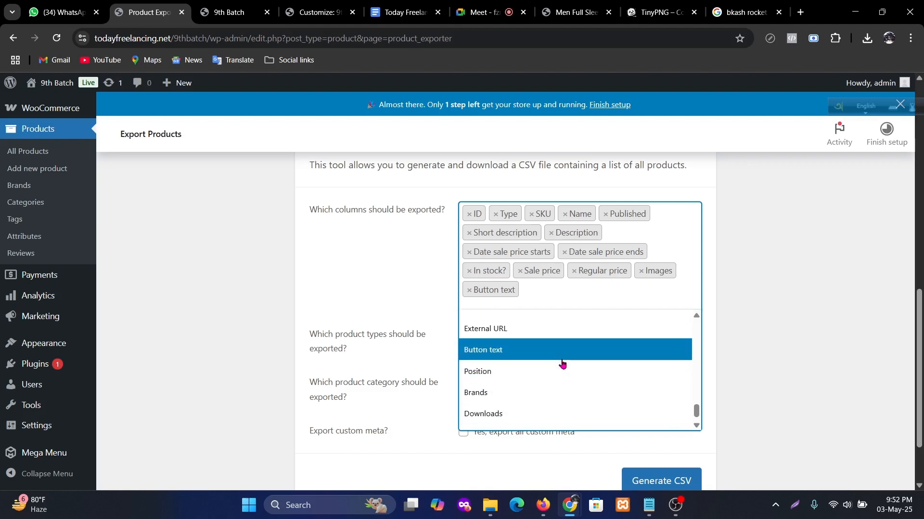
pyautogui.scroll(-1, 562, 364)
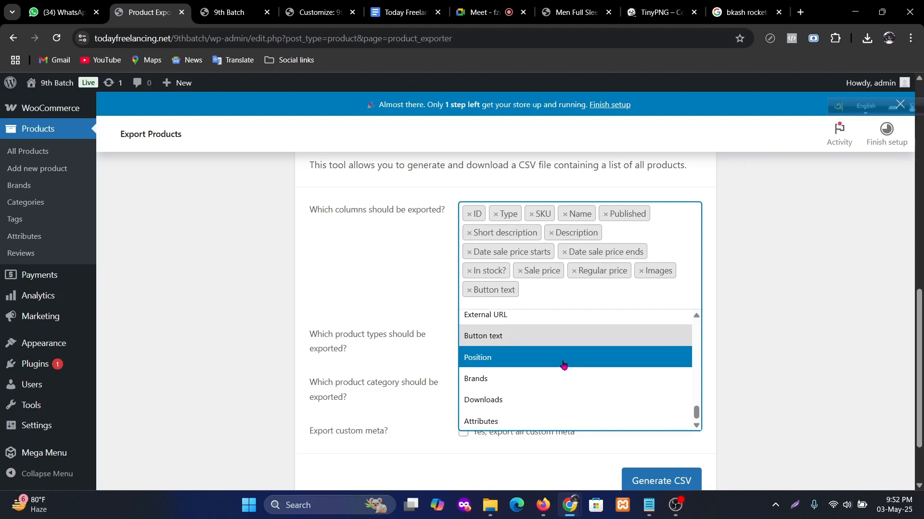
pyautogui.scroll(3, 563, 364)
pyautogui.scroll(5, 566, 356)
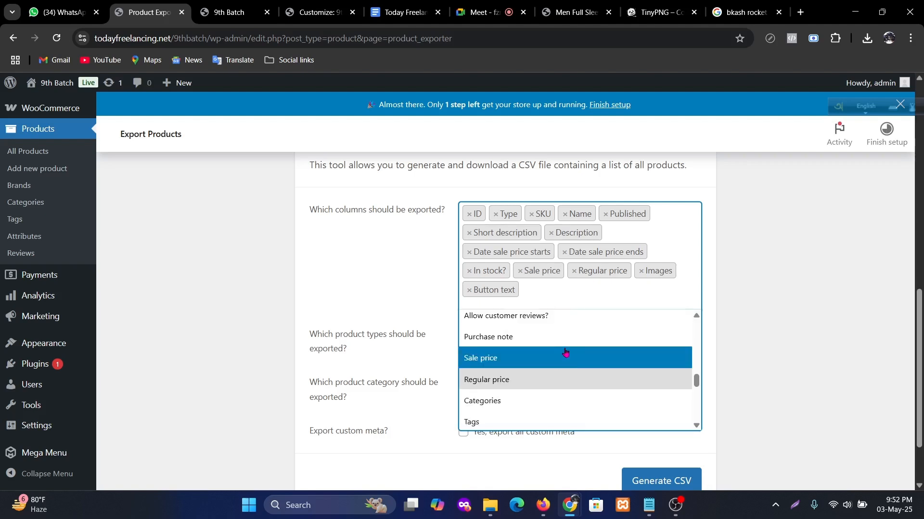
pyautogui.click(416, 271)
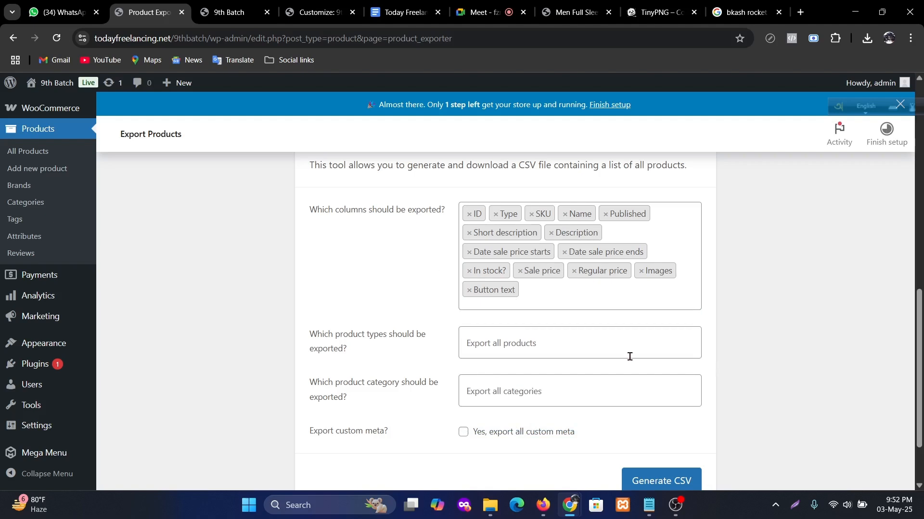
# - Limit the product export to the Simple product type, keep all categories and no custom meta, and generate the CSV
pyautogui.click(550, 340)
pyautogui.click(578, 369)
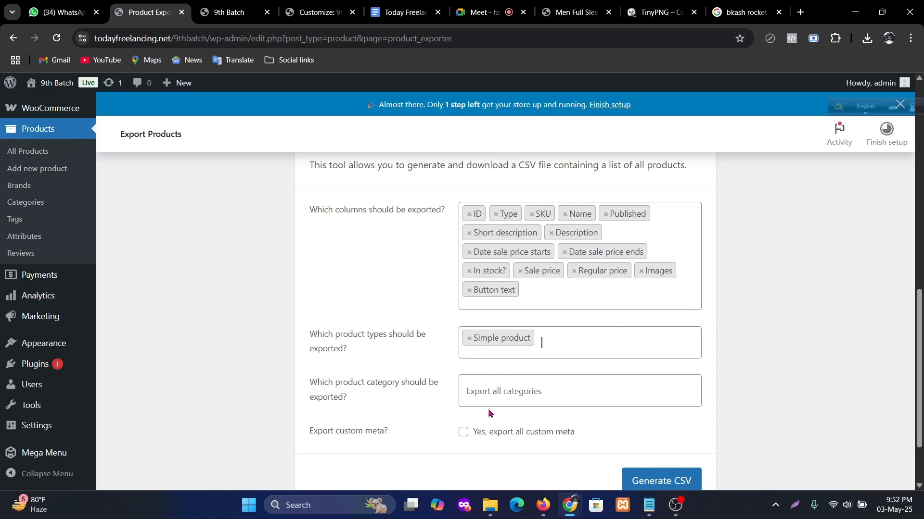
pyautogui.click(565, 393)
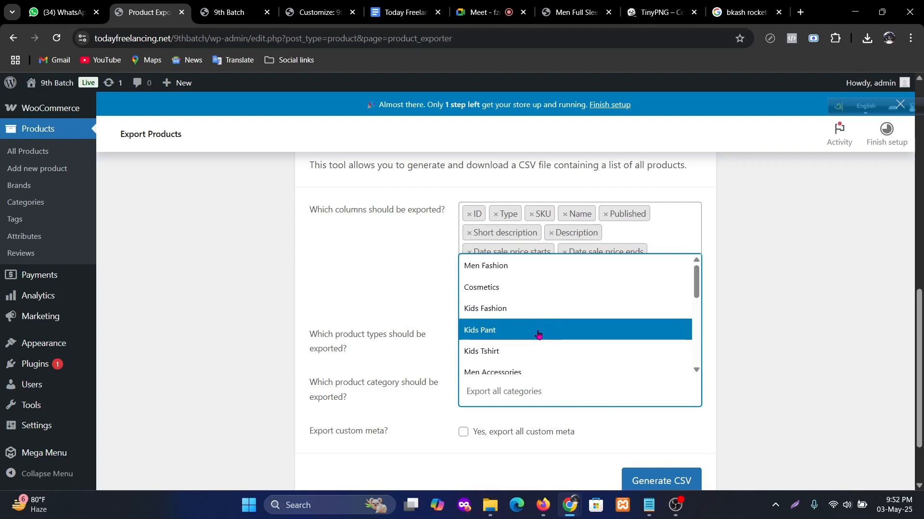
pyautogui.click(471, 451)
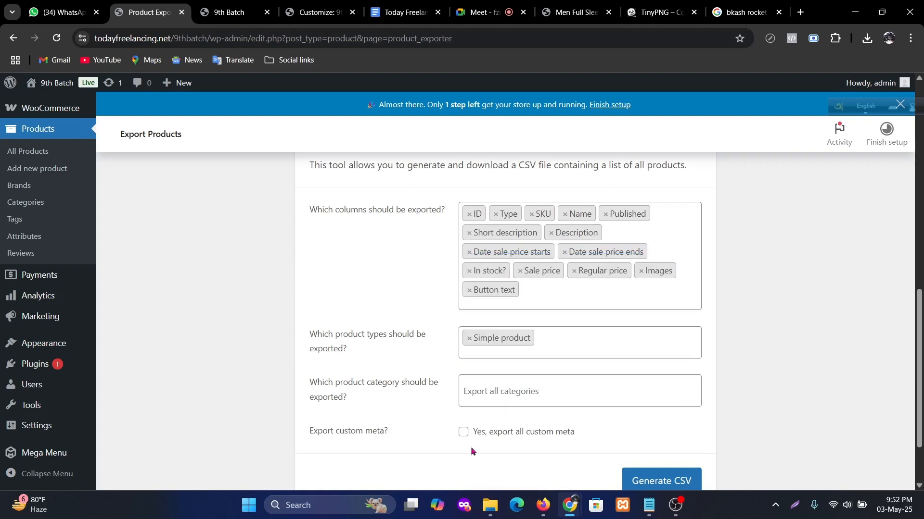
pyautogui.click(661, 484)
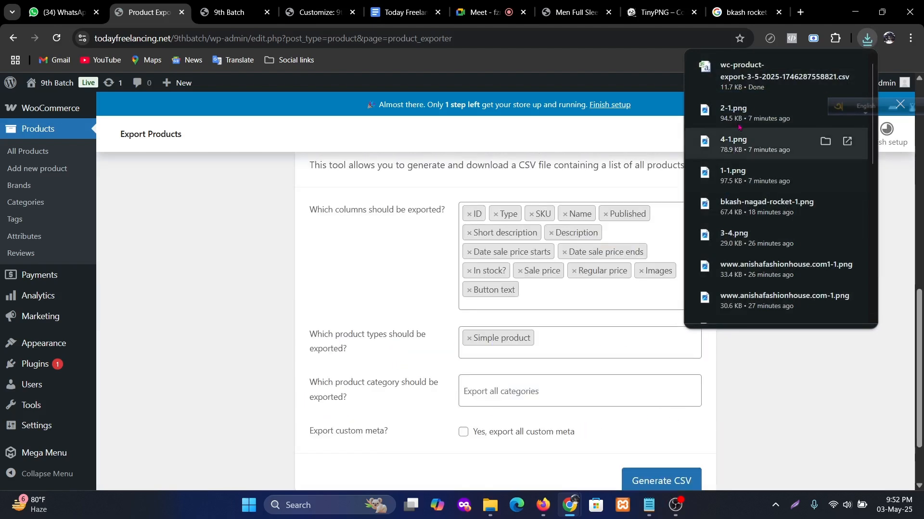
# - Open the downloaded product export CSV in Excel and dismiss the activation wizard to examine the exported rows
pyautogui.click(766, 84)
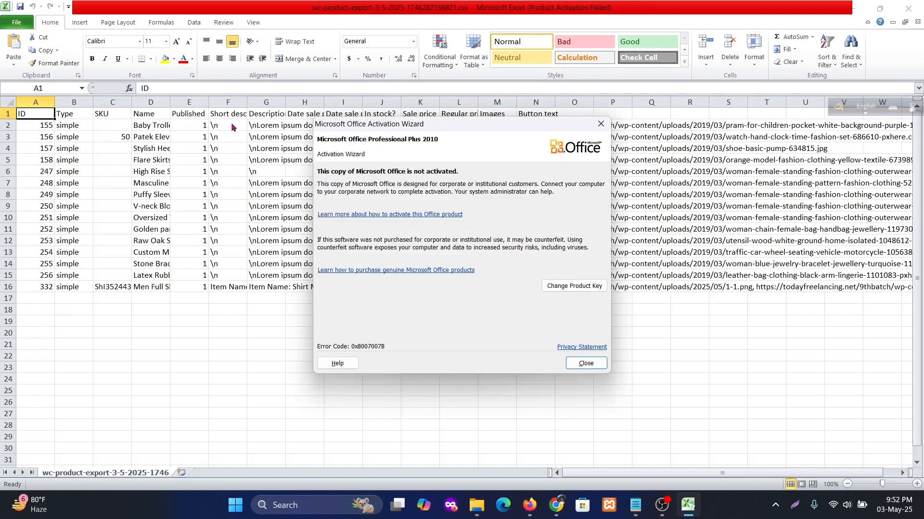
pyautogui.click(600, 124)
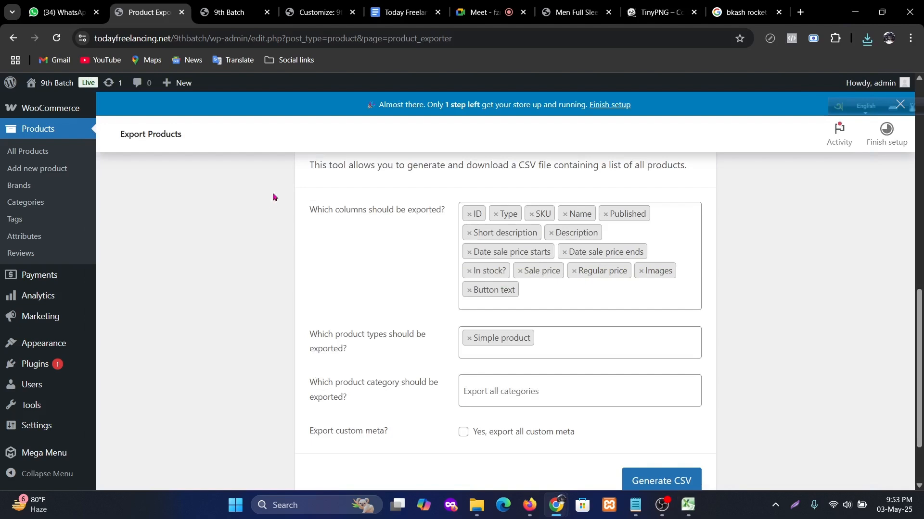
# - Select all products in the store's product list and move them to the Trash in bulk
pyautogui.click(228, 14)
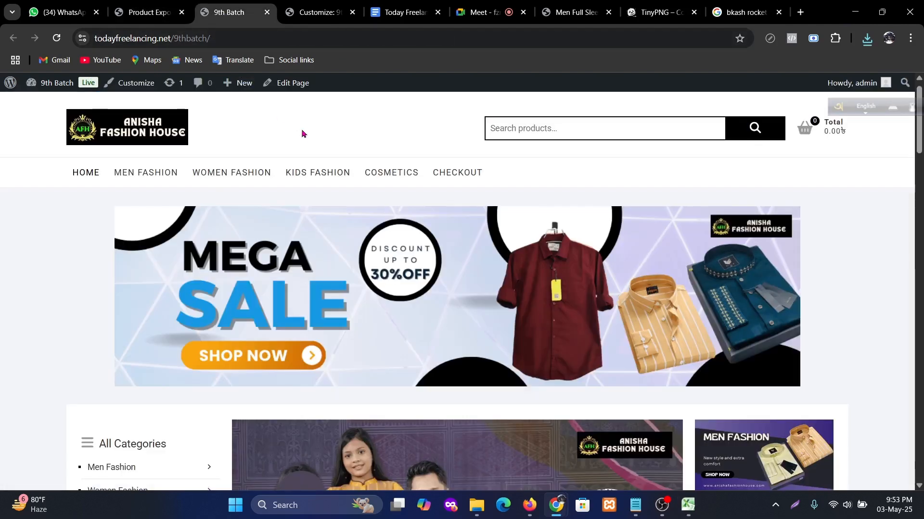
pyautogui.click(144, 12)
pyautogui.moveTo(57, 294)
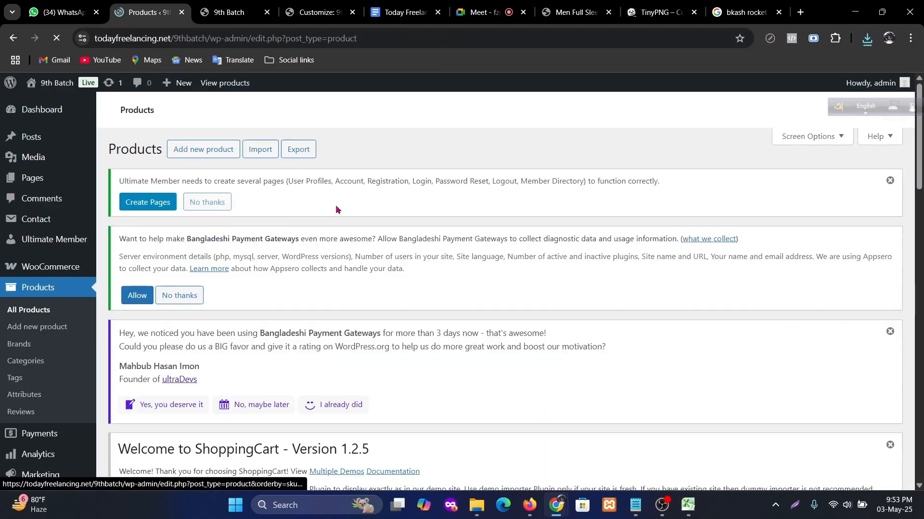
pyautogui.scroll(-10, 262, 206)
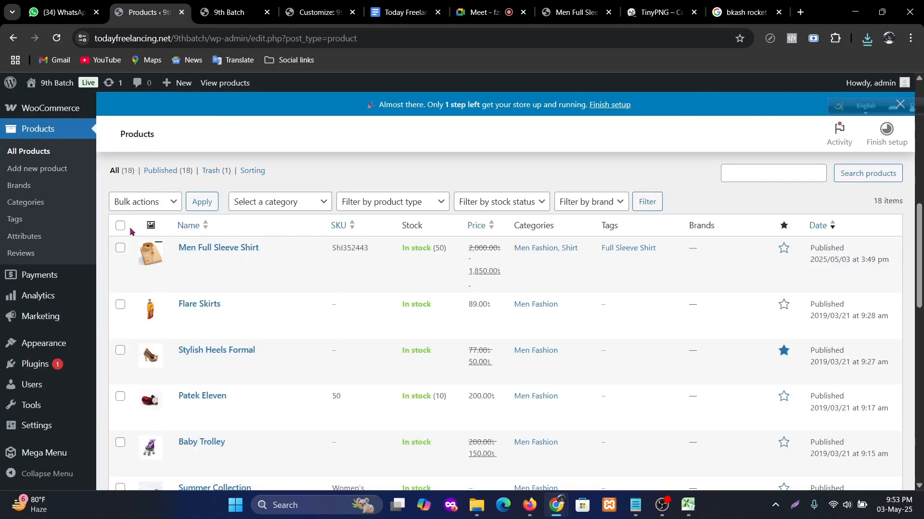
pyautogui.scroll(-1, 144, 231)
pyautogui.scroll(3, 200, 265)
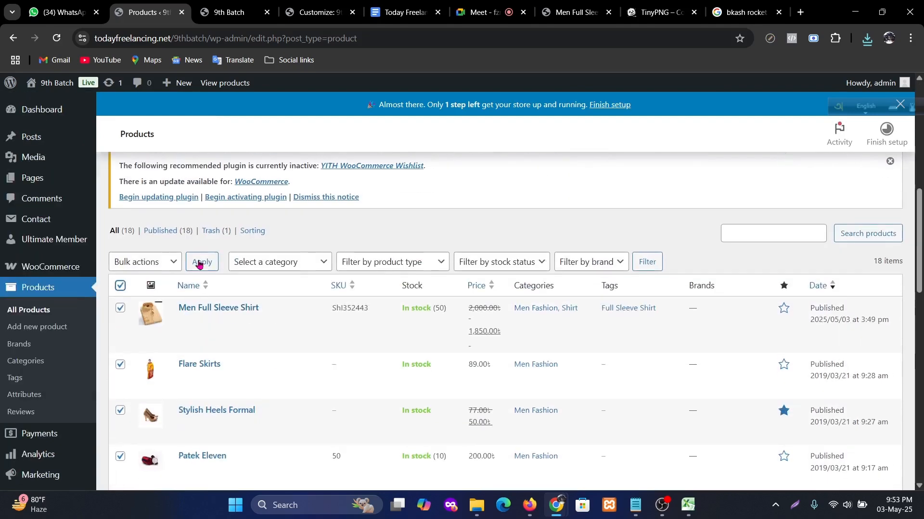
pyautogui.click(164, 260)
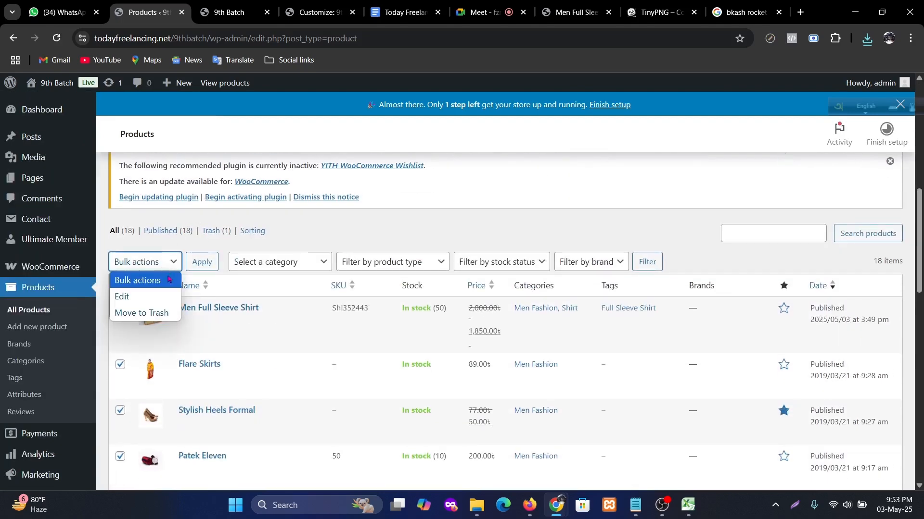
pyautogui.click(151, 315)
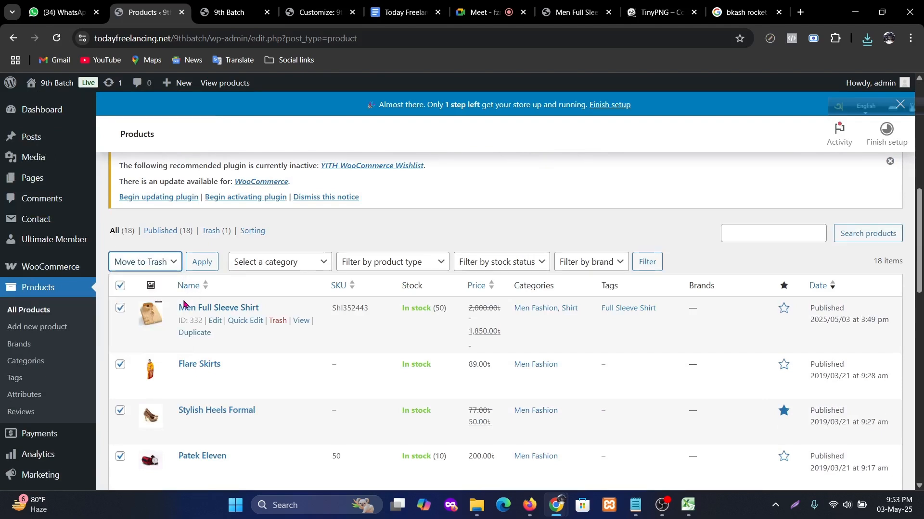
pyautogui.click(202, 261)
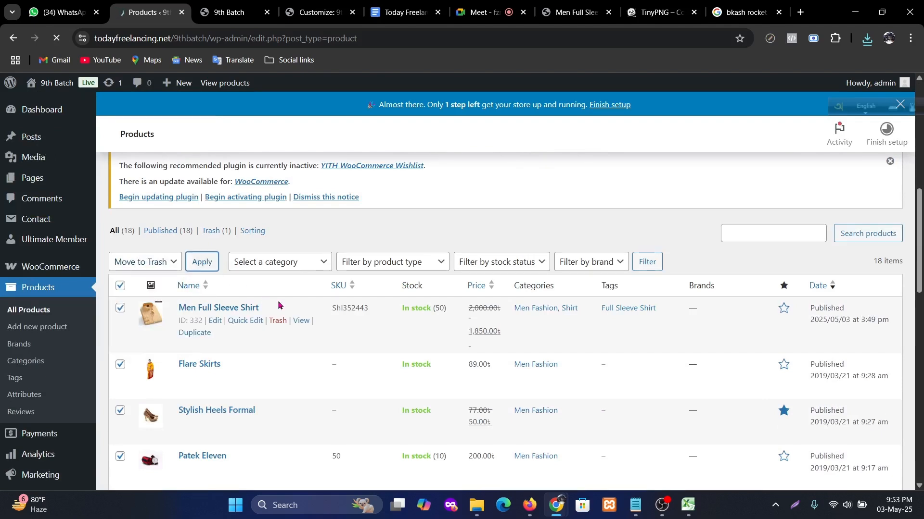
# - Check the product list and the reloaded storefront homepage's product sections for the effect of the bulk trashing
pyautogui.scroll(-3, 402, 255)
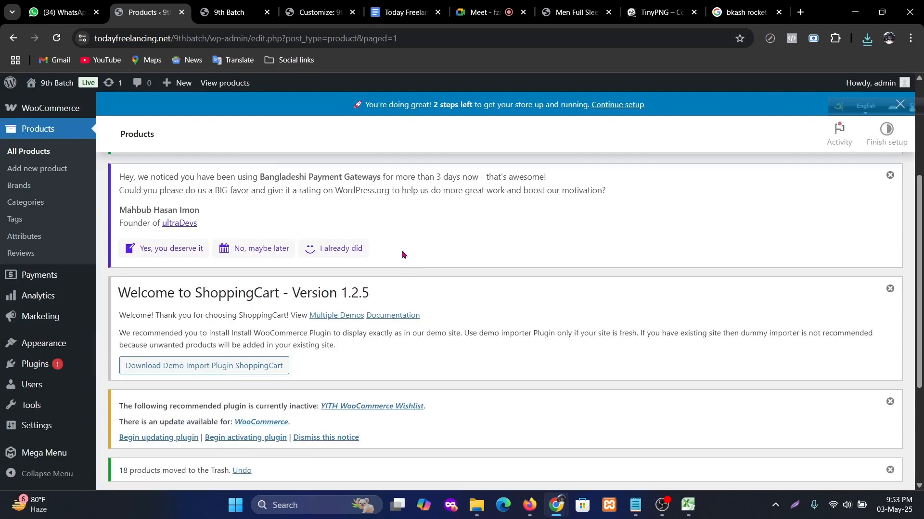
pyautogui.scroll(-3, 403, 255)
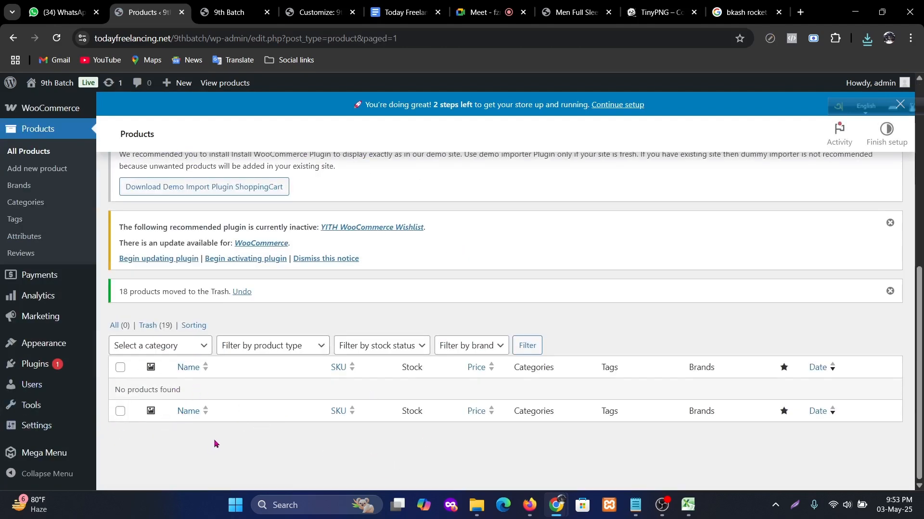
pyautogui.click(235, 6)
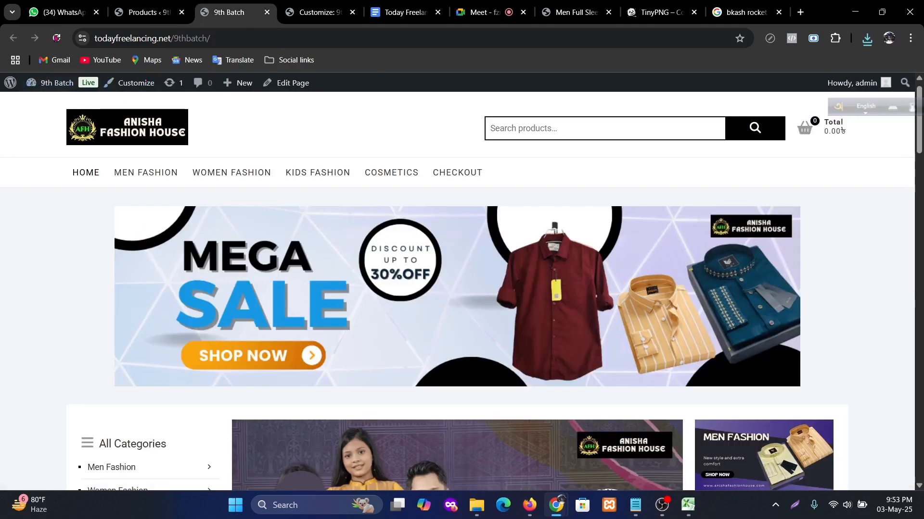
pyautogui.scroll(-15, 456, 271)
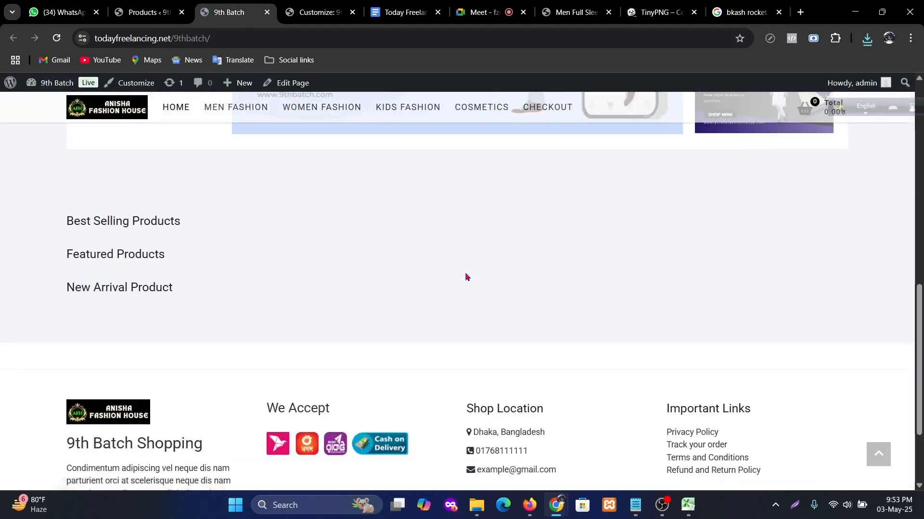
pyautogui.scroll(3, 469, 279)
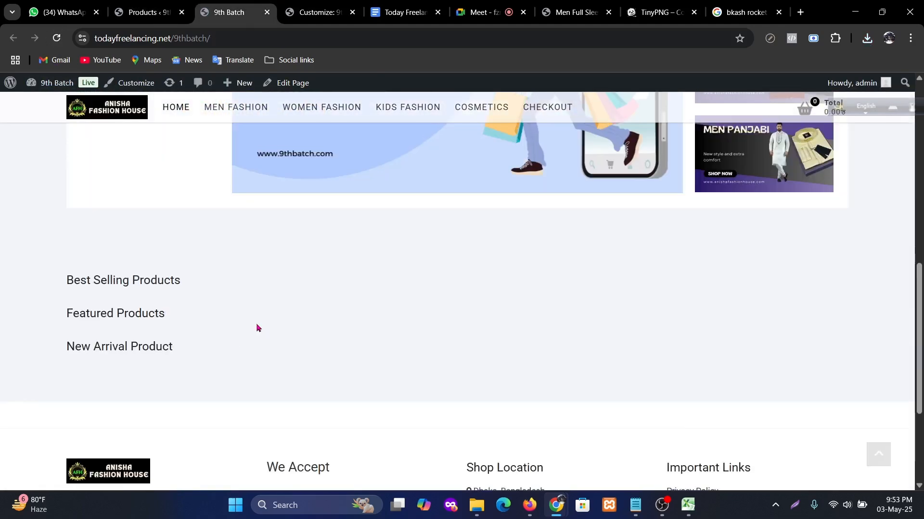
# - Start a product import with wc-product-export-3-5-2025-1746287558821.csv, leave updating existing products off, and continue to the column mapping
pyautogui.click(144, 12)
pyautogui.scroll(5, 251, 301)
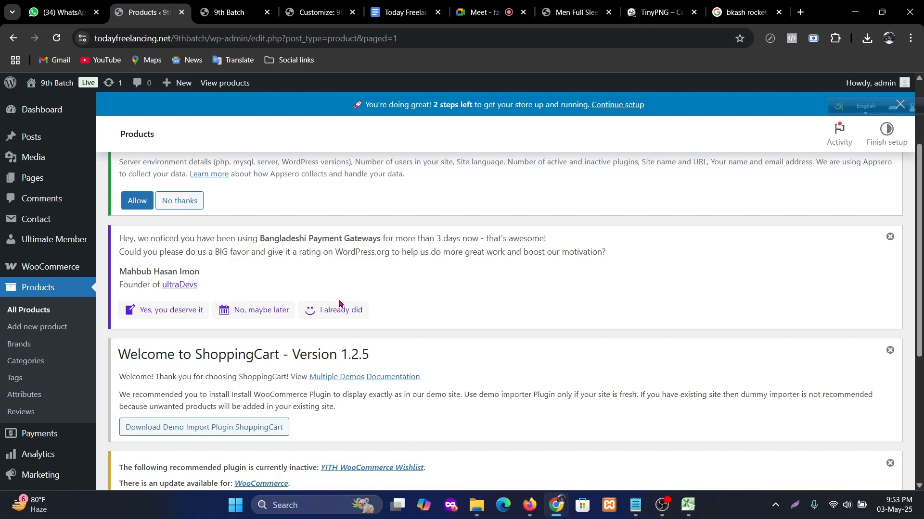
pyautogui.scroll(3, 413, 298)
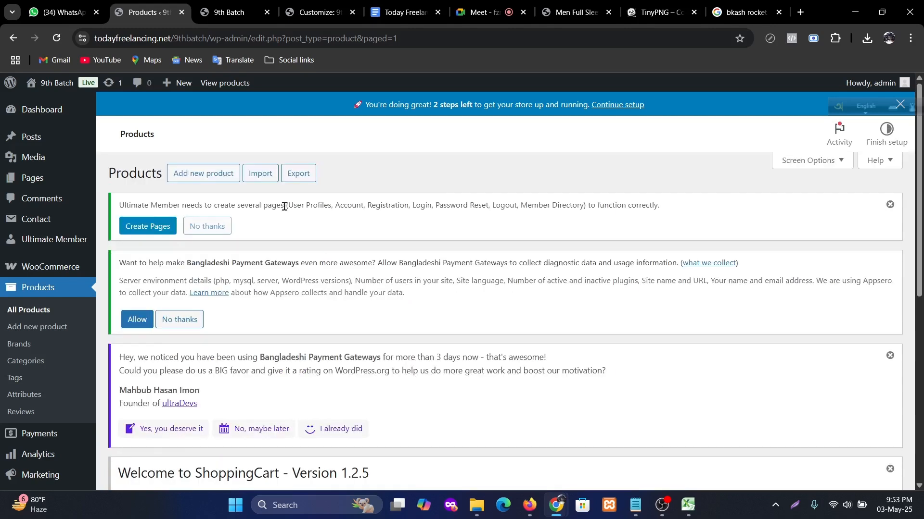
pyautogui.click(259, 174)
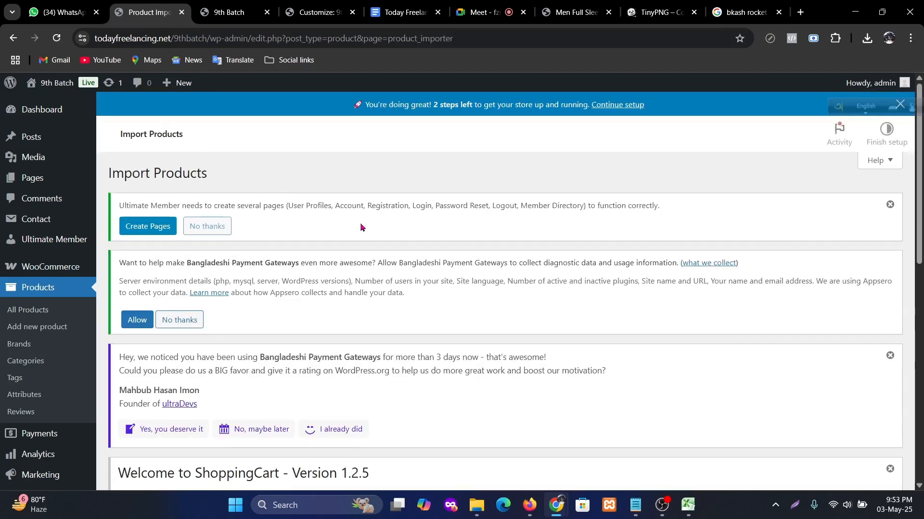
pyautogui.scroll(-9, 480, 264)
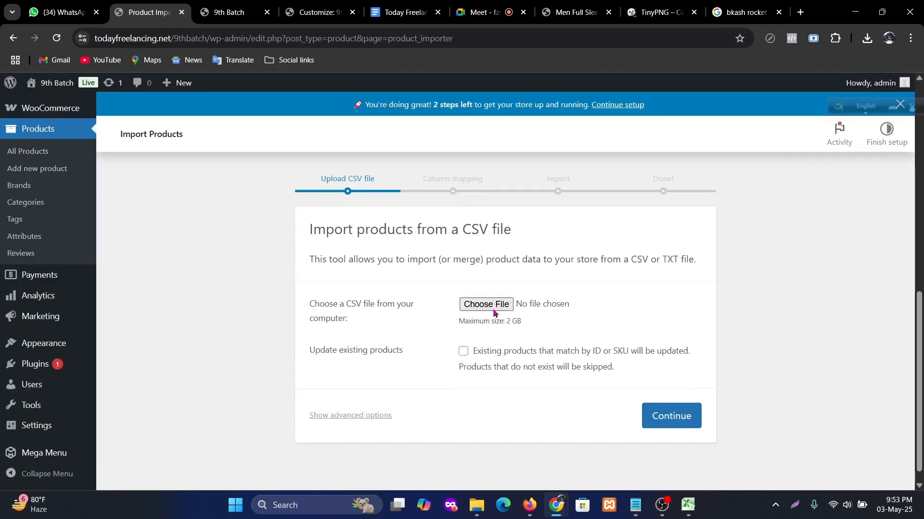
pyautogui.click(493, 306)
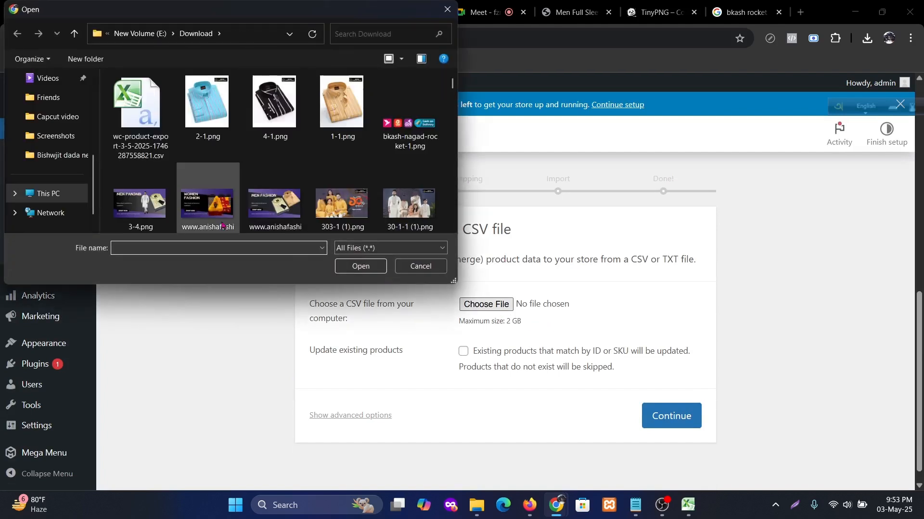
pyautogui.doubleClick(135, 117)
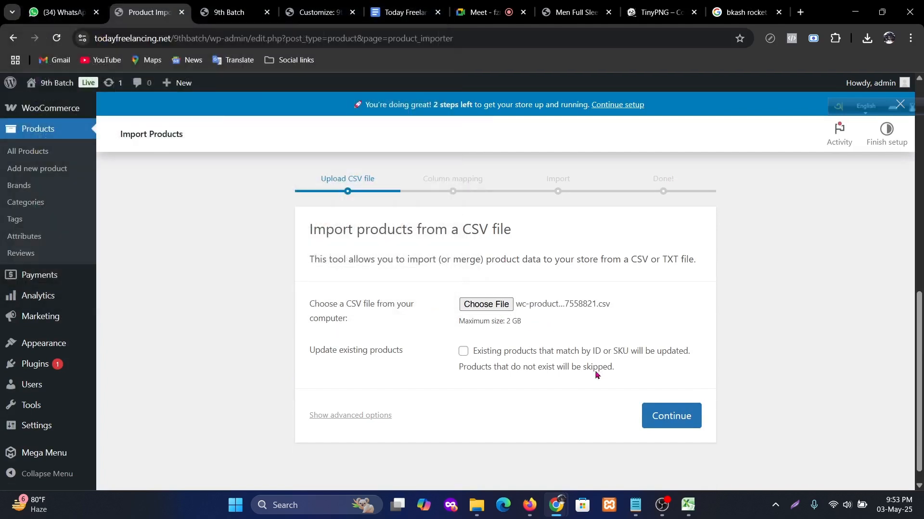
pyautogui.click(686, 425)
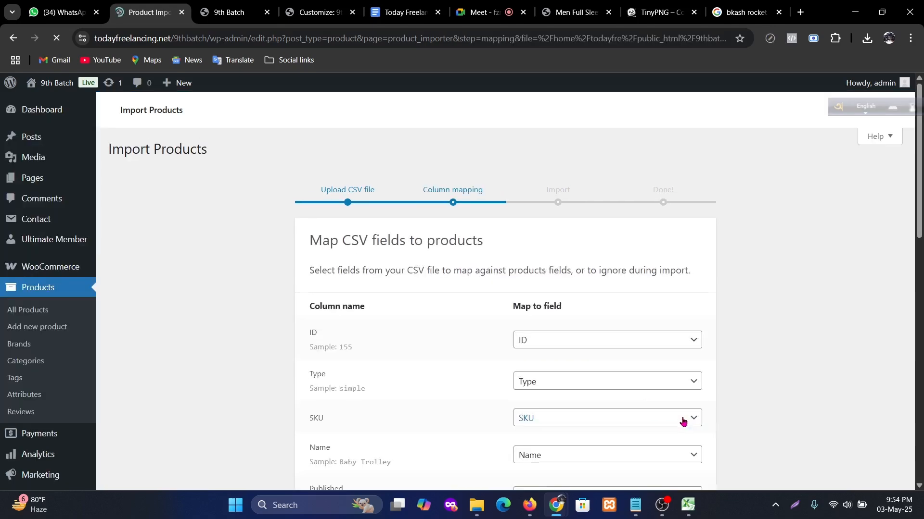
# - Review the CSV column mapping, keep every field as matched, and run the product importer to completion
pyautogui.scroll(-10, 553, 382)
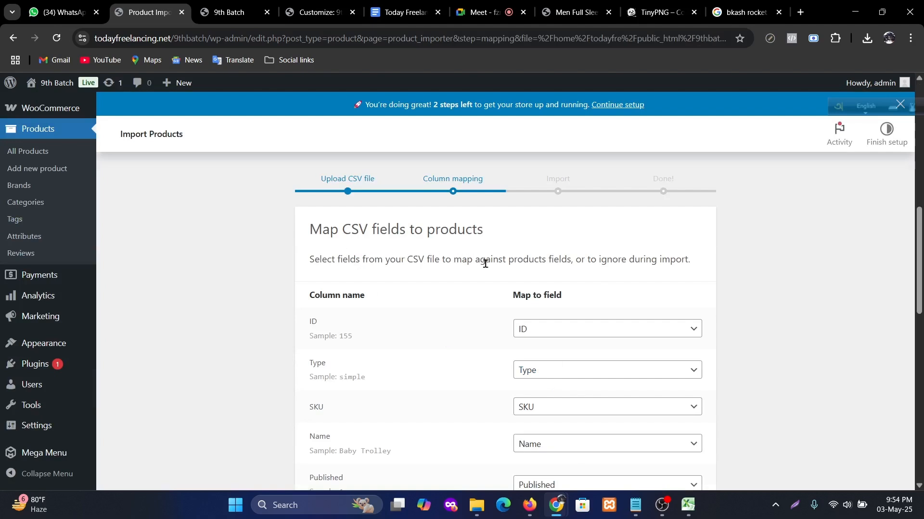
pyautogui.scroll(-12, 655, 385)
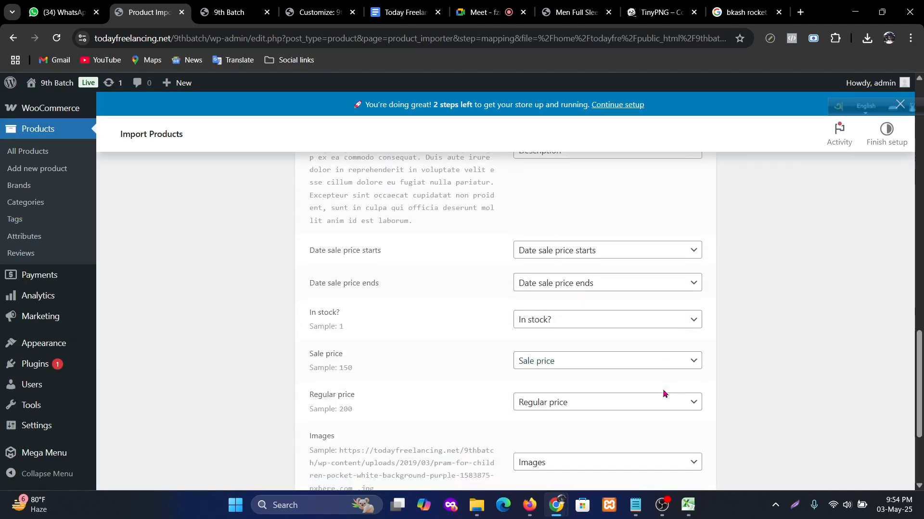
pyautogui.scroll(-1, 558, 370)
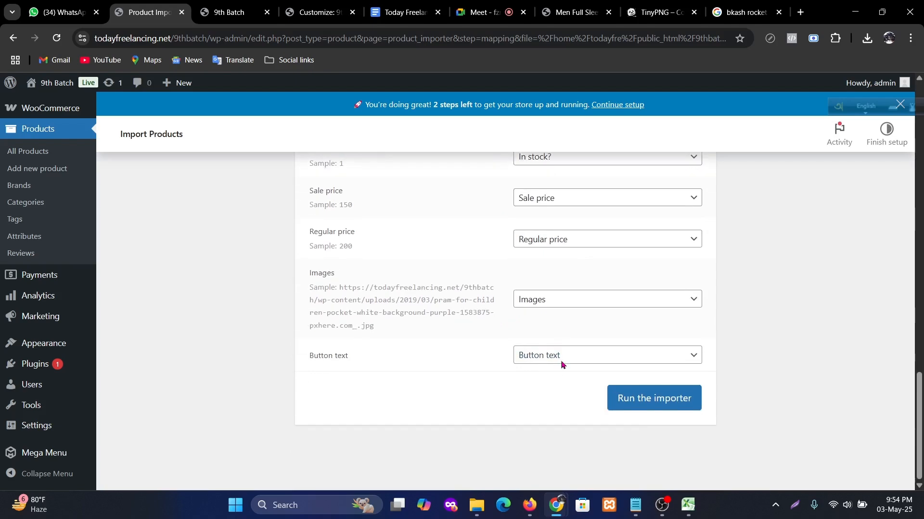
pyautogui.click(670, 408)
pyautogui.scroll(-1, 699, 394)
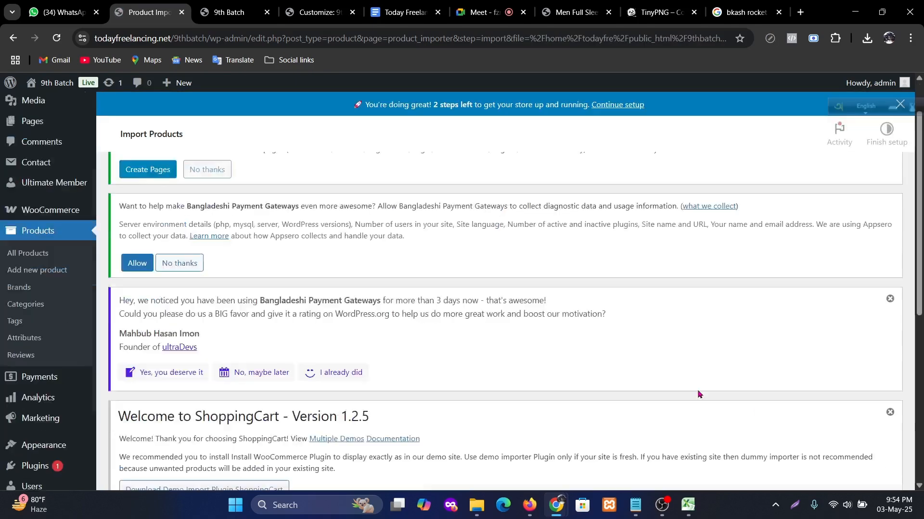
pyautogui.scroll(-7, 699, 394)
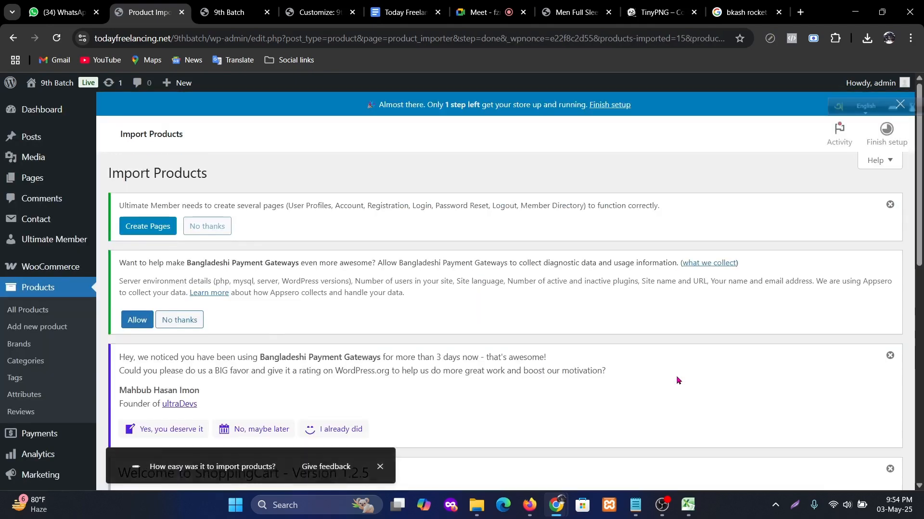
pyautogui.scroll(-3, 641, 344)
pyautogui.scroll(-4, 641, 344)
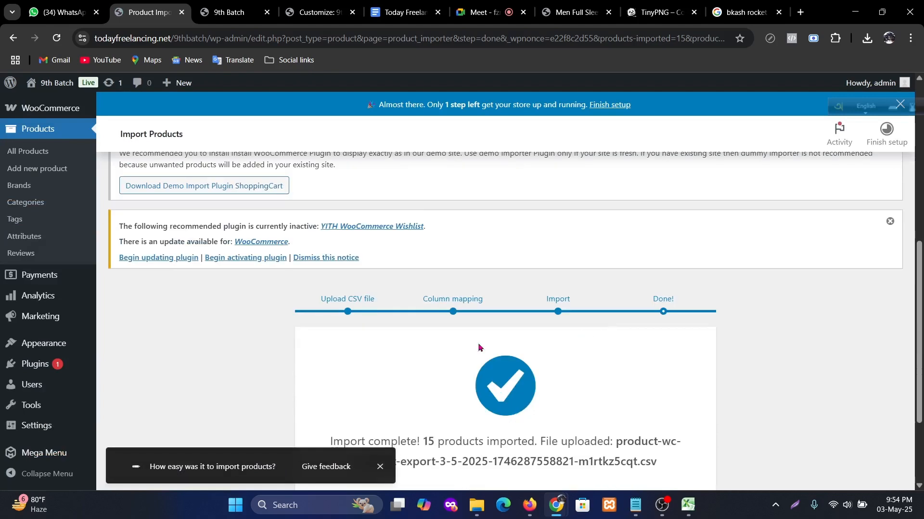
pyautogui.scroll(4, 344, 334)
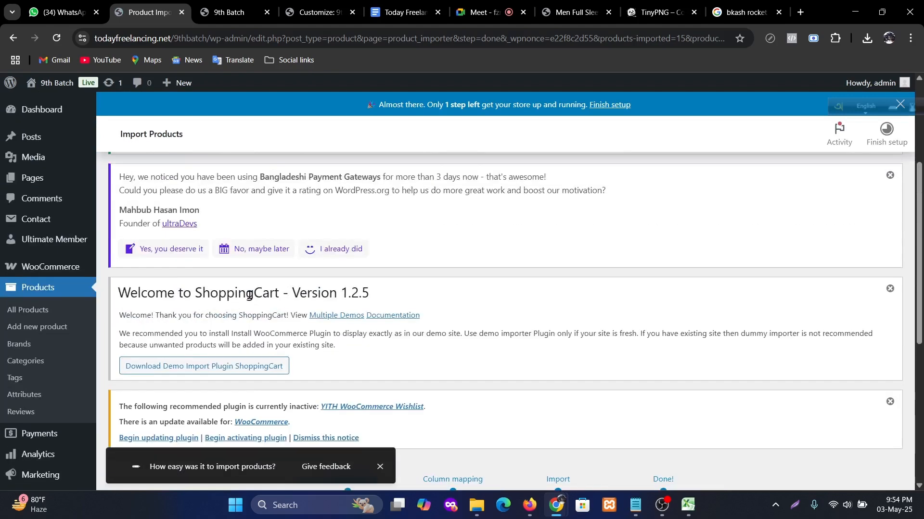
# - Check the imported products in the full product list and in the storefront homepage's product sections
pyautogui.click(16, 309)
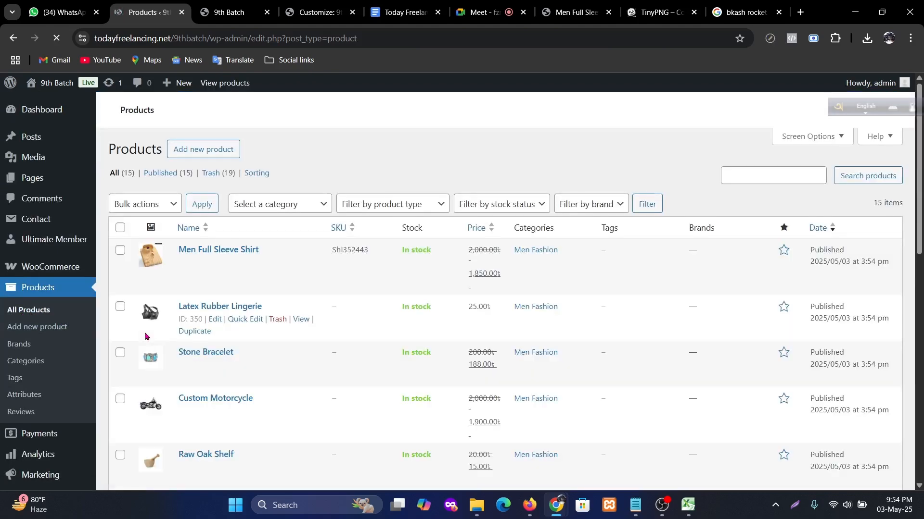
pyautogui.scroll(-12, 319, 323)
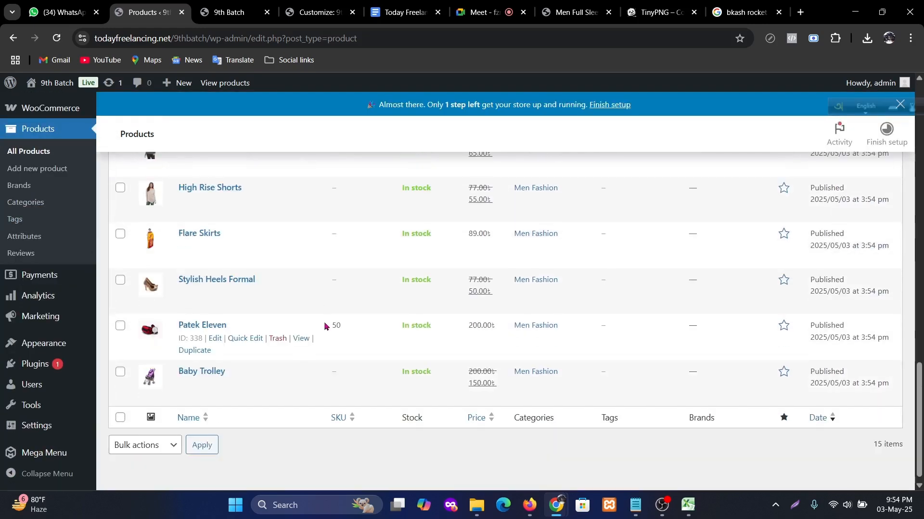
pyautogui.scroll(8, 329, 287)
pyautogui.click(229, 12)
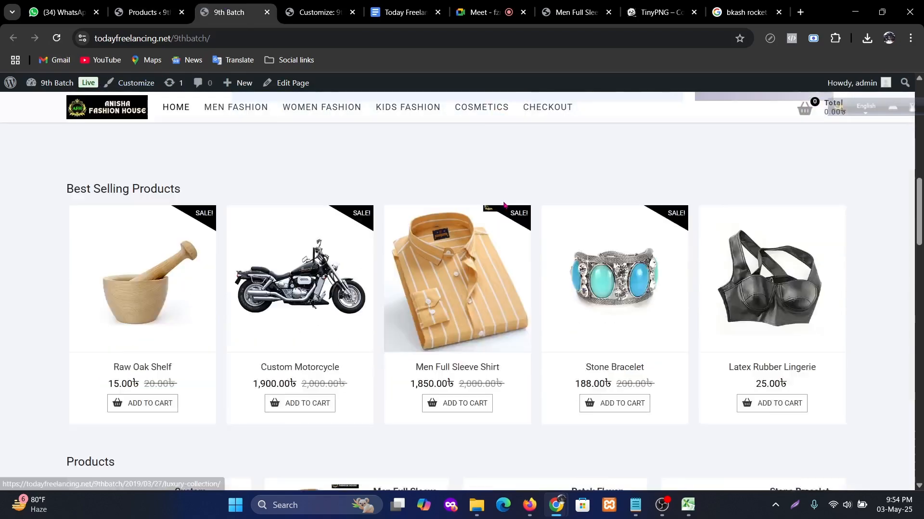
# - Look through the rest of the storefront homepage, down to the On Sale Products, All Products and Products lists
pyautogui.scroll(-20, 500, 264)
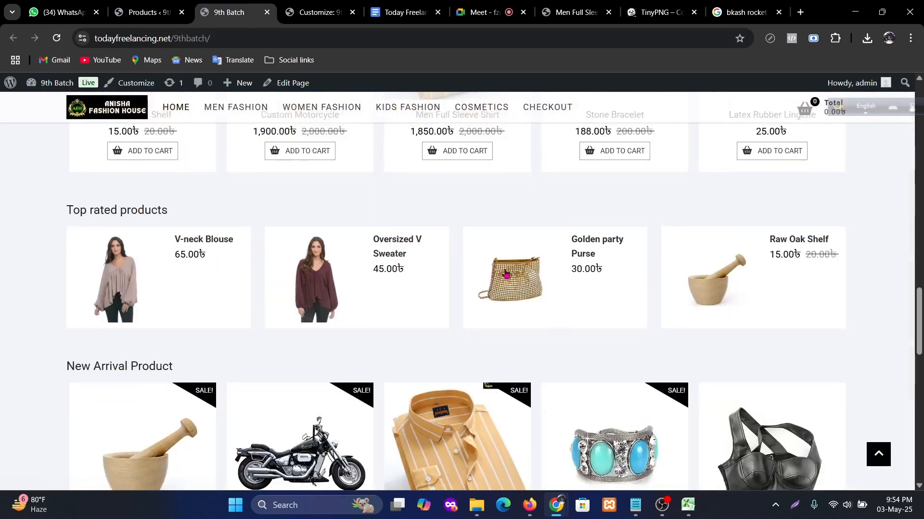
pyautogui.scroll(-2, 507, 271)
pyautogui.scroll(5, 508, 269)
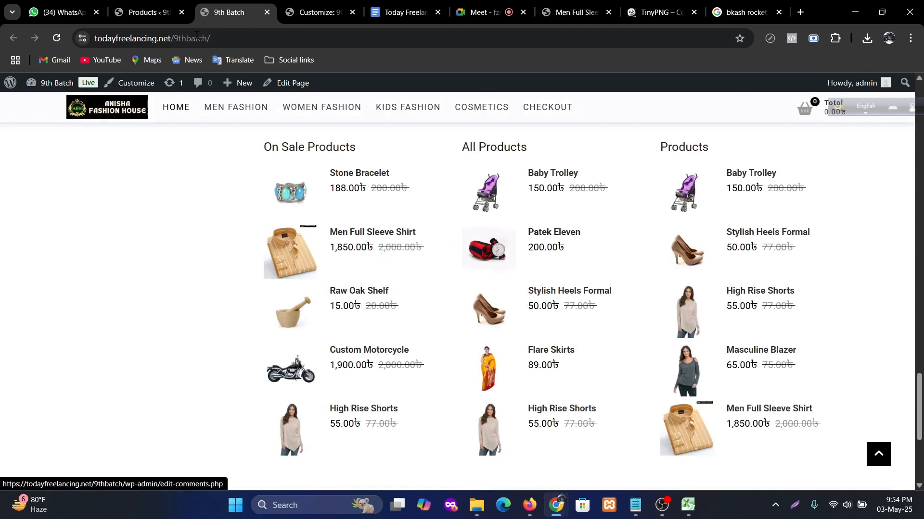
# - Review the EP6 topics in the Today Freelancing Course Curricullam document in Google Docs
pyautogui.click(481, 12)
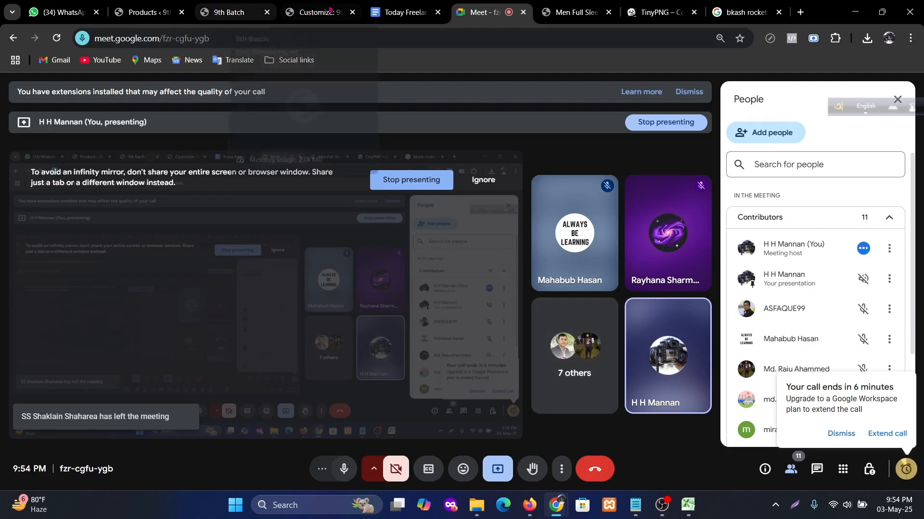
pyautogui.click(402, 12)
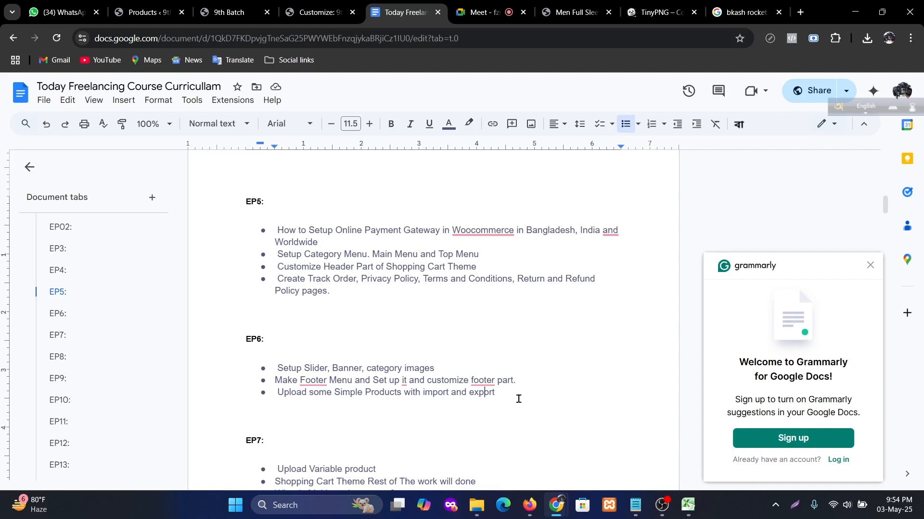
pyautogui.moveTo(519, 399); pyautogui.dragTo(278, 358)
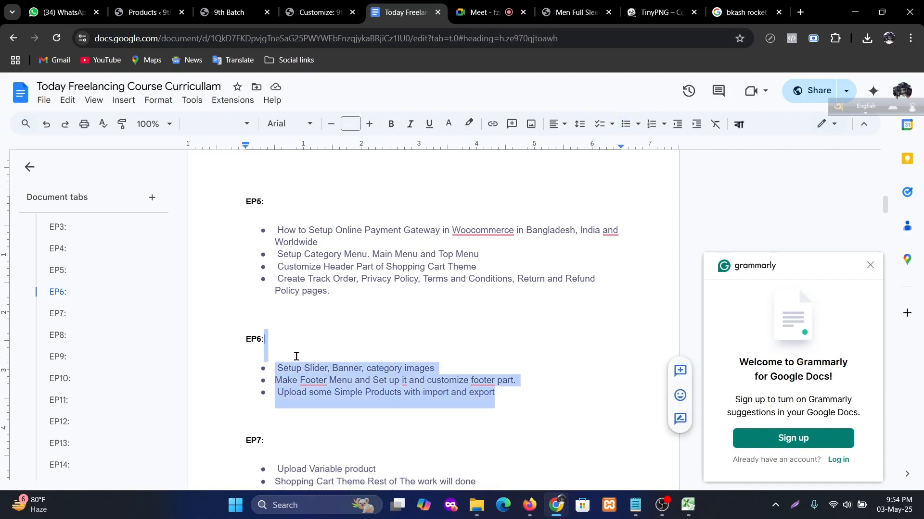
pyautogui.press('Left')
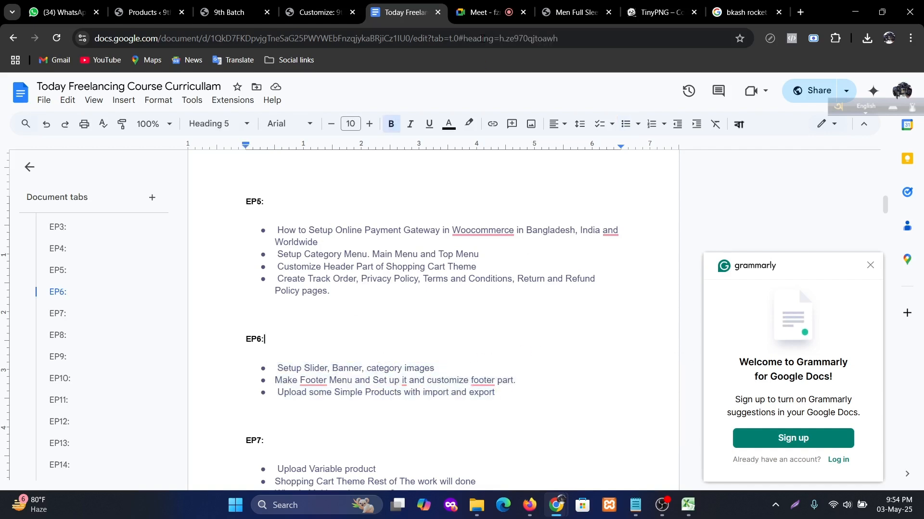
# - Dismiss the call time-limit notice in Google Meet, and pause the screen recording in OBS
pyautogui.click(481, 12)
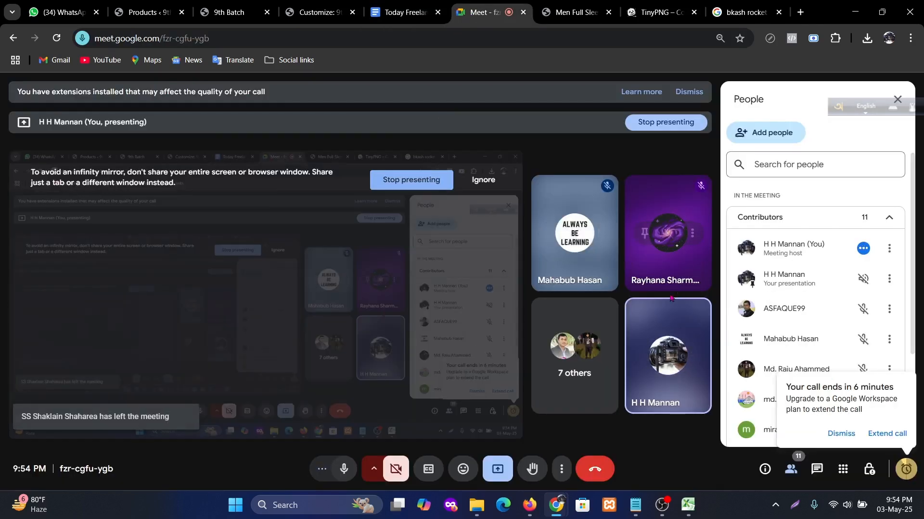
pyautogui.moveTo(685, 314)
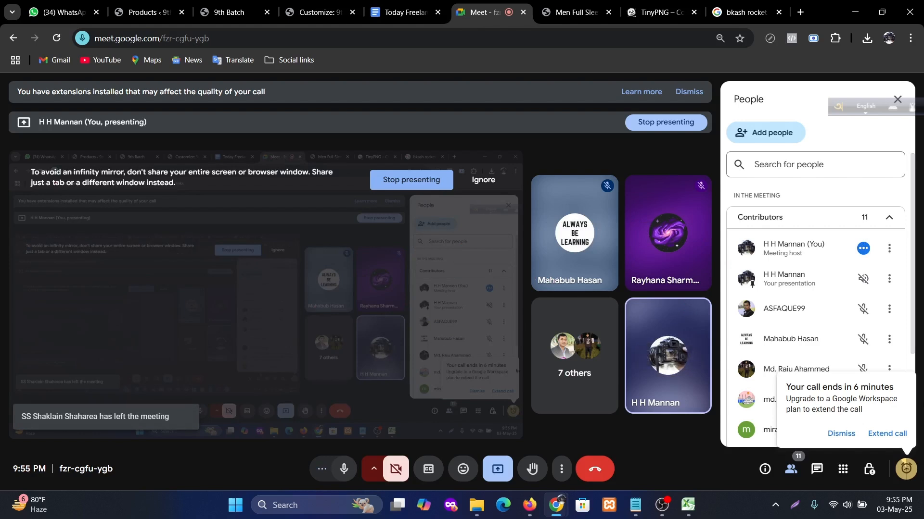
pyautogui.click(848, 440)
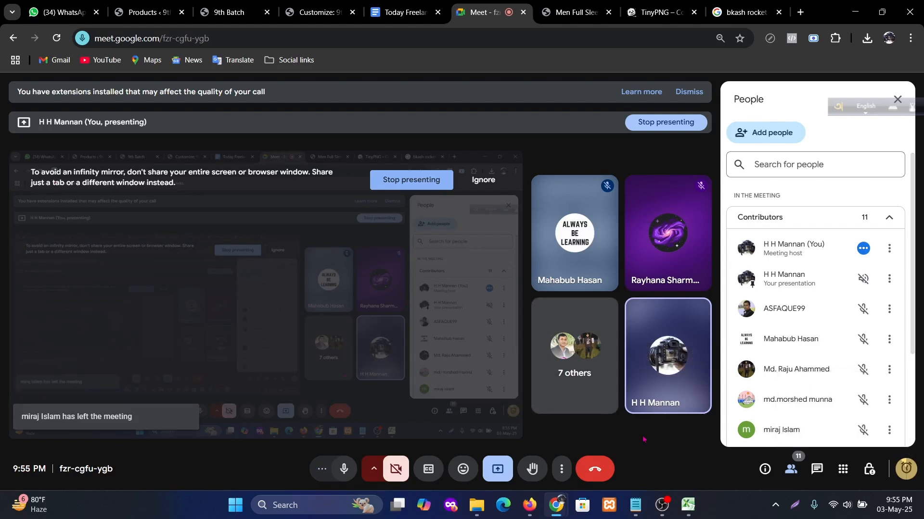
pyautogui.click(662, 505)
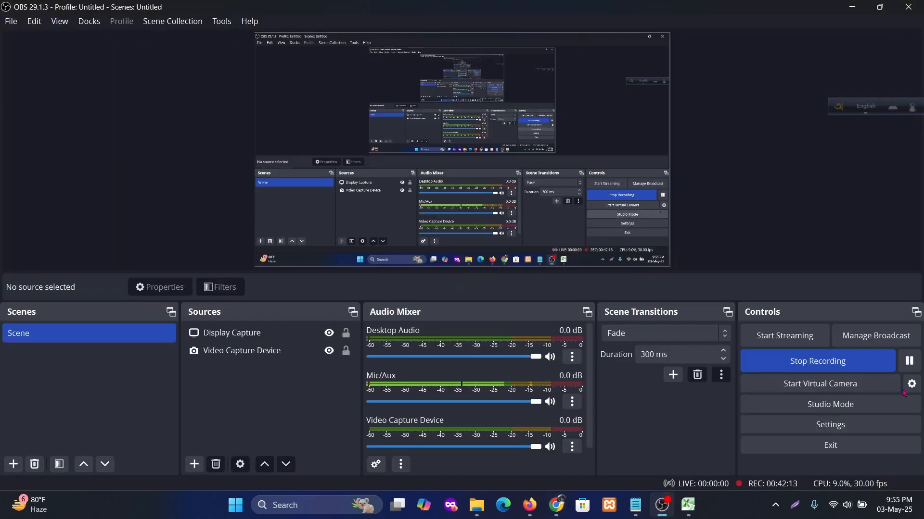
pyautogui.click(909, 362)
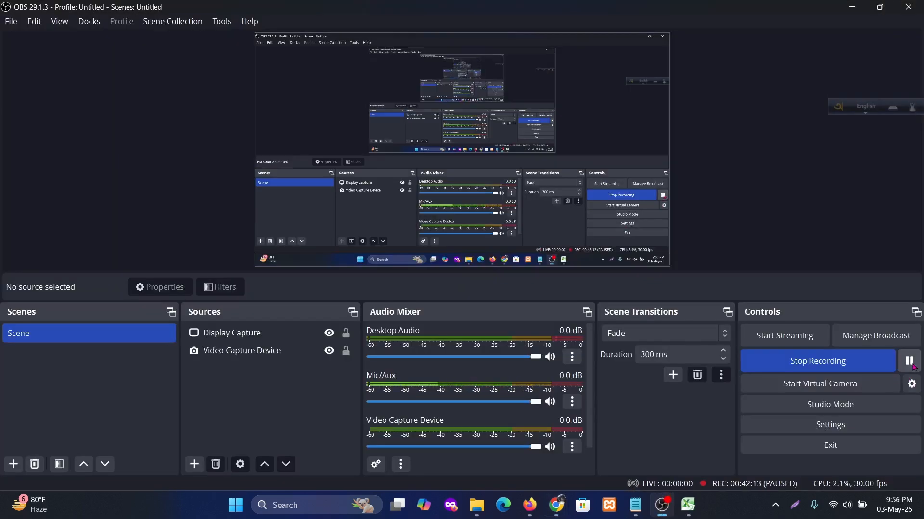
pyautogui.click(852, 7)
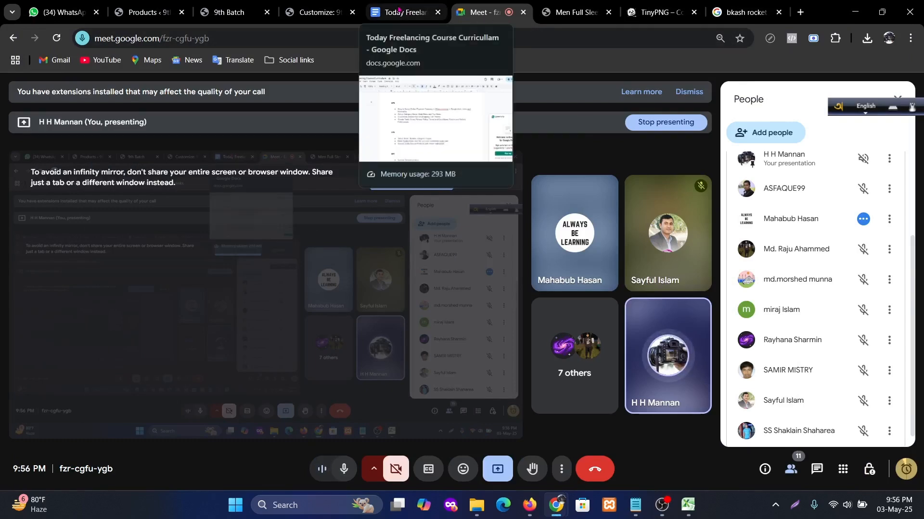
# - Review the homepage's Mega Sale banner, slider and category banners in the 9th Batch customizer preview
pyautogui.click(308, 12)
pyautogui.scroll(15, 414, 270)
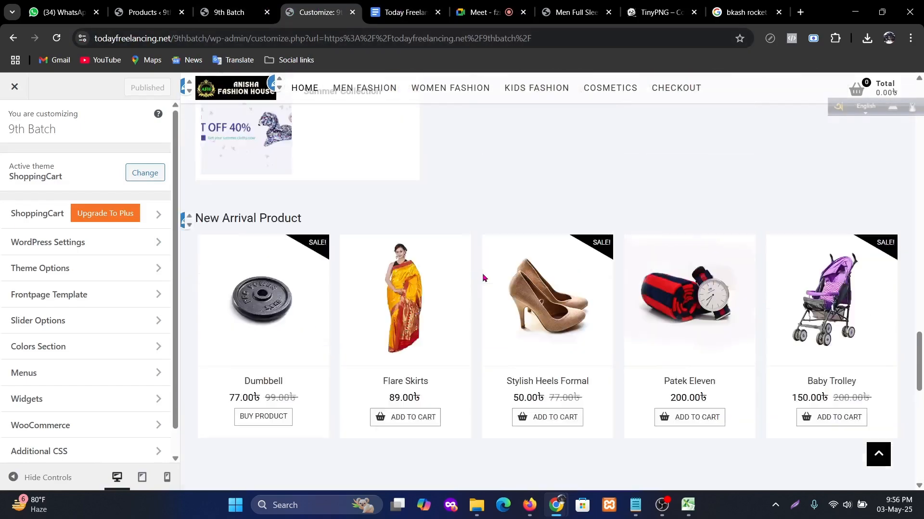
pyautogui.scroll(15, 502, 274)
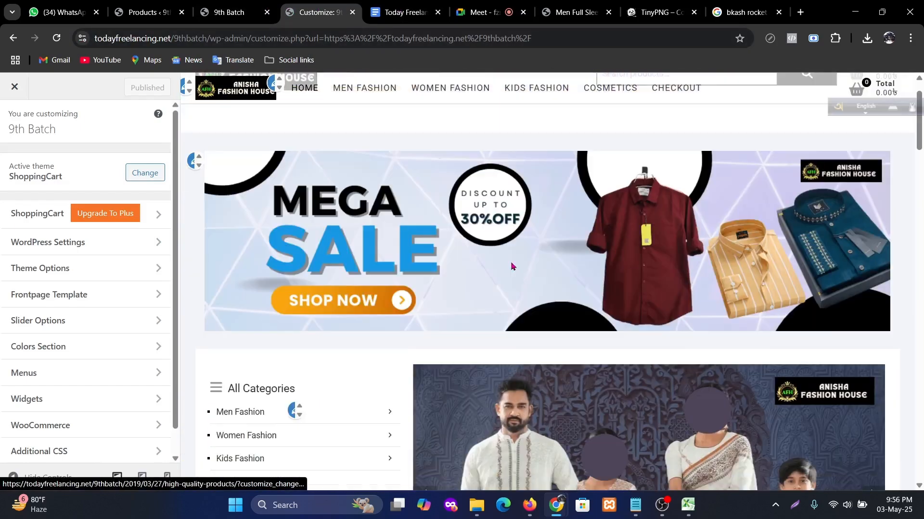
pyautogui.scroll(-1, 525, 256)
pyautogui.scroll(-5, 526, 255)
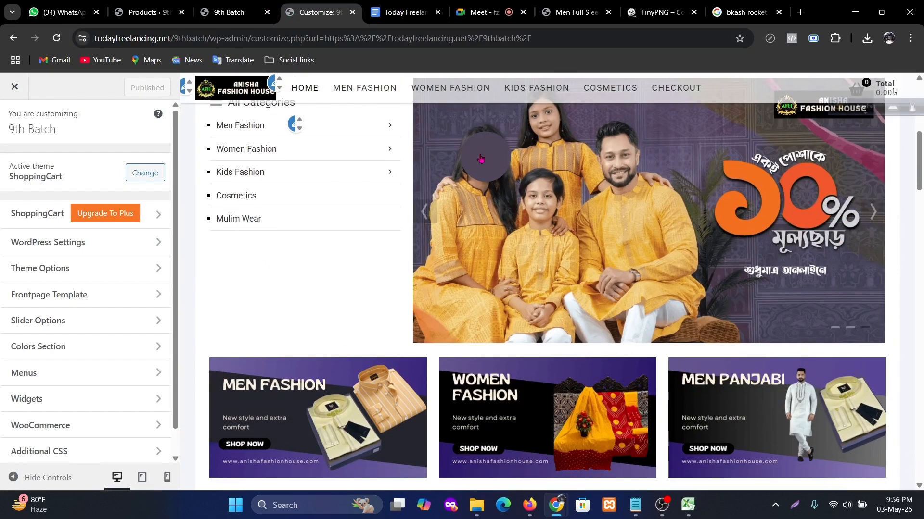
# - Return to the top of the live storefront homepage and reduce the page zoom to fit the header, banner and slider
pyautogui.click(232, 11)
pyautogui.scroll(8, 358, 214)
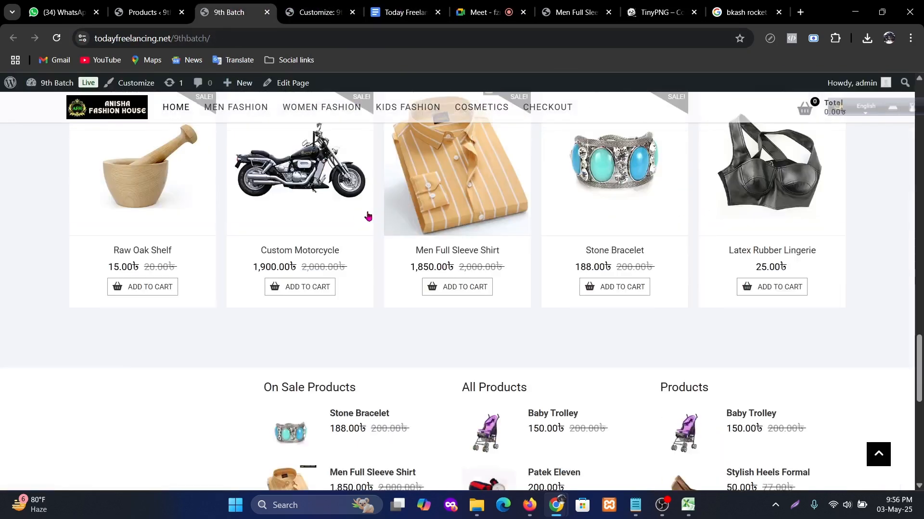
pyautogui.click(880, 457)
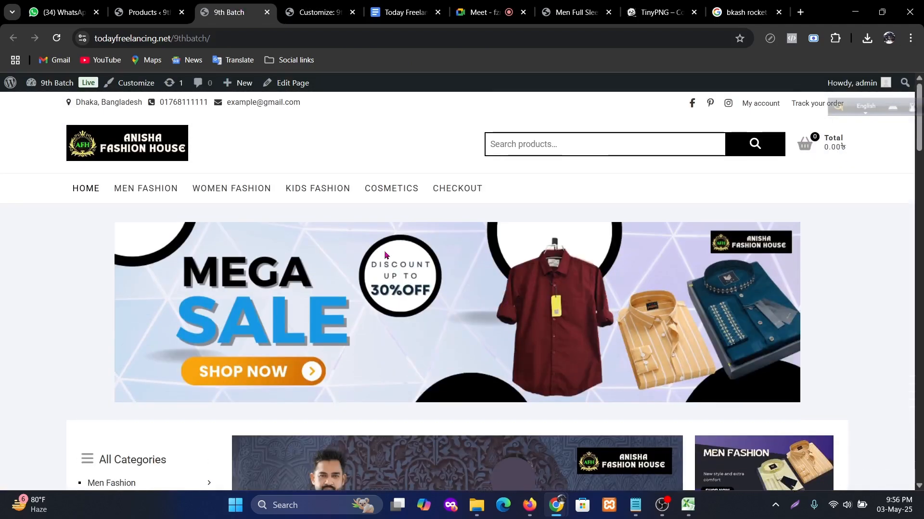
pyautogui.hotkey('ctrl', '-')
pyautogui.hotkey('ctrl', '-')
pyautogui.hotkey('ctrl', '-')
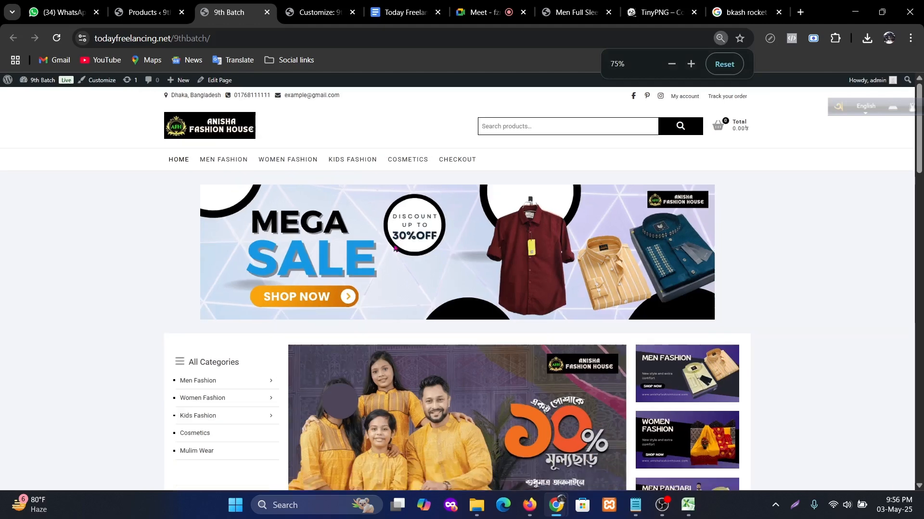
pyautogui.hotkey('ctrl', '-')
pyautogui.hotkey('ctrl', '-')
pyautogui.hotkey('ctrl', '+')
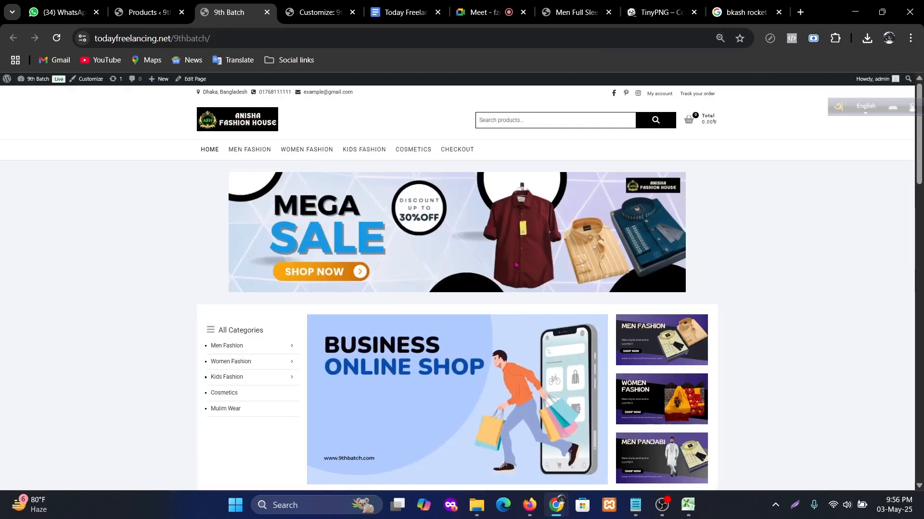
# - Capture the homepage from its header down to the slider with Lightshot, and save it as Screenshot_1.png in the Lightshot folder
pyautogui.rightClick(845, 222)
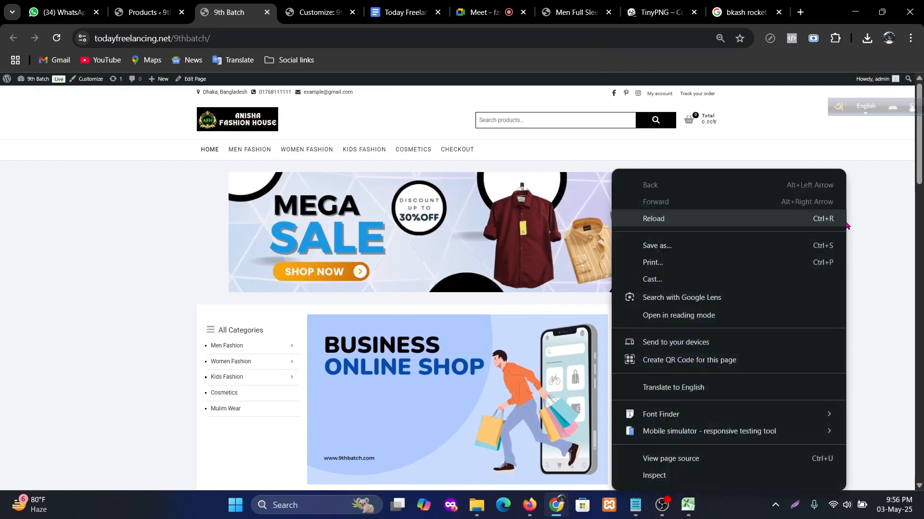
pyautogui.click(877, 241)
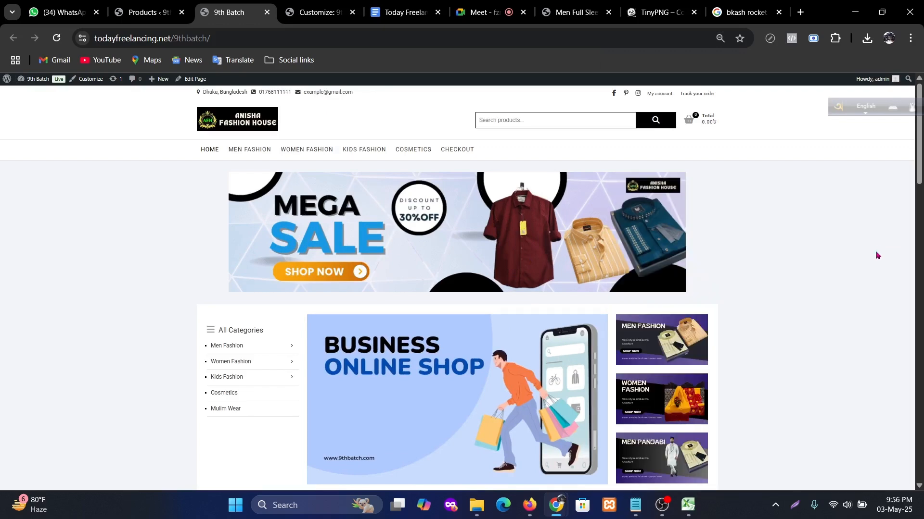
pyautogui.click(795, 505)
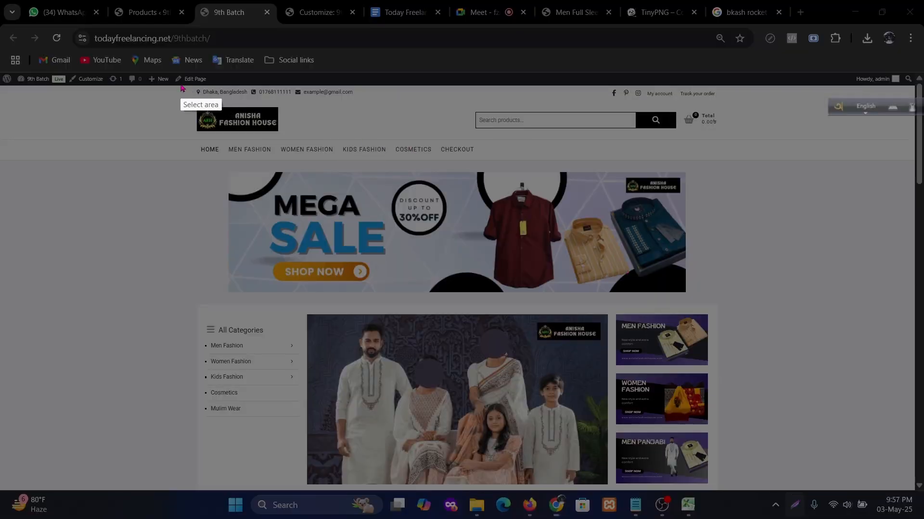
pyautogui.moveTo(181, 83)
pyautogui.mouseDown()
pyautogui.moveTo(460, 200)
pyautogui.moveTo(706, 492)
pyautogui.moveTo(722, 502)
pyautogui.moveTo(728, 492)
pyautogui.mouseUp()
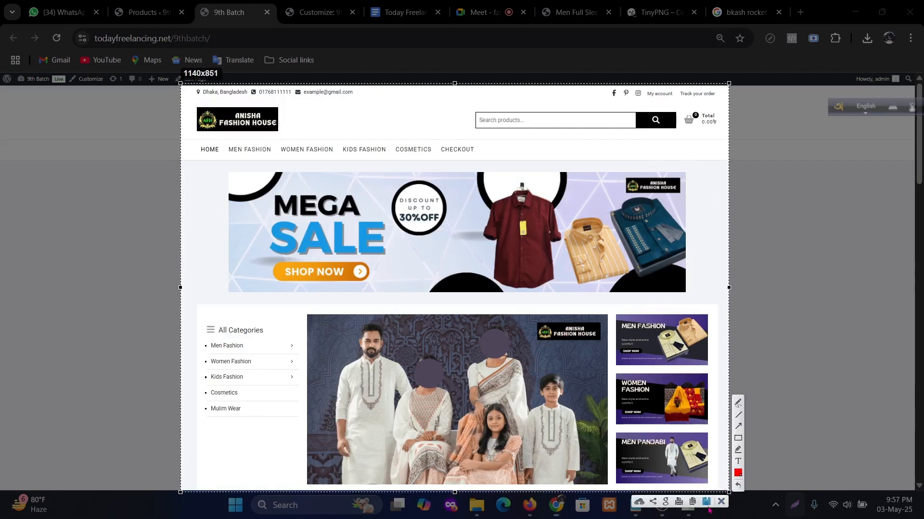
pyautogui.click(706, 502)
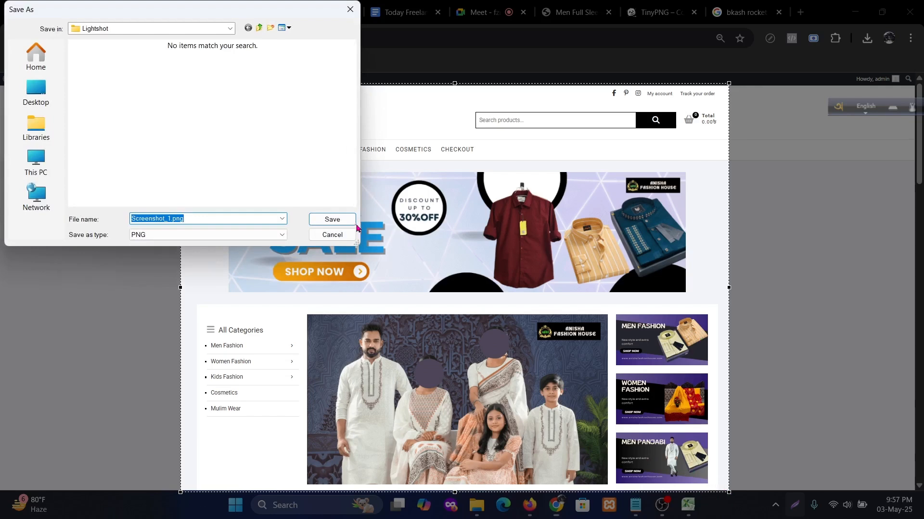
pyautogui.click(341, 220)
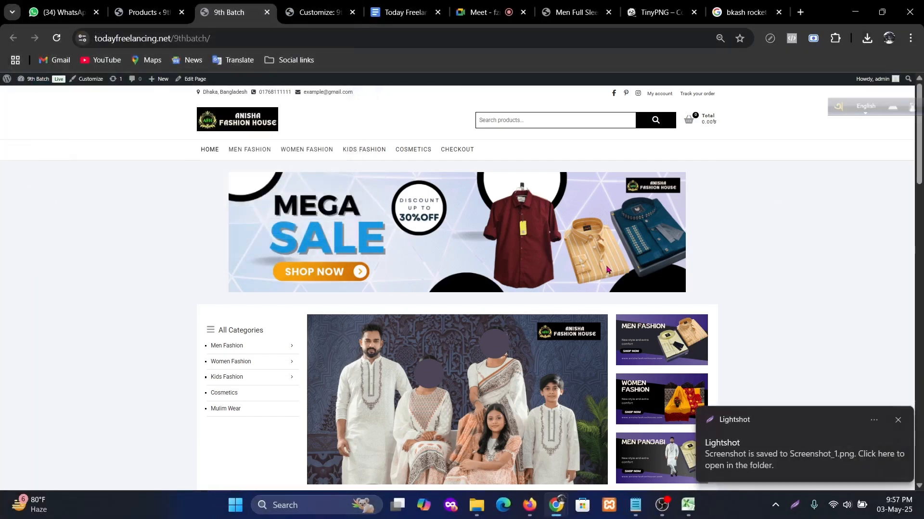
# - Capture the storefront homepage's footer area with the Snipping Tool, from the shop logo down to the copyright line
pyautogui.scroll(-10, 607, 269)
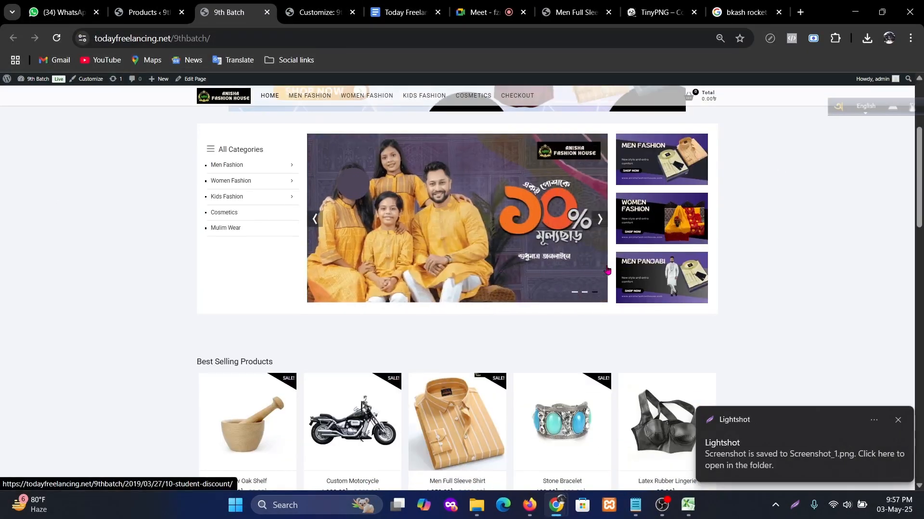
pyautogui.scroll(-6, 620, 302)
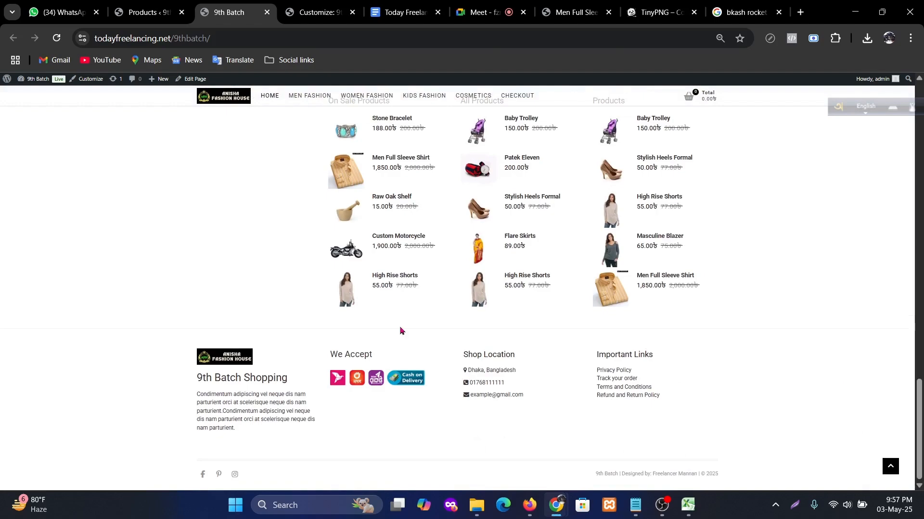
pyautogui.press('Print')
pyautogui.moveTo(181, 326); pyautogui.dragTo(731, 489)
# - Open the Men Full Sleeve Shirt product from Best Selling Products, enlarge the page to 90%, and dismiss the Chrome notification
pyautogui.scroll(3, 574, 319)
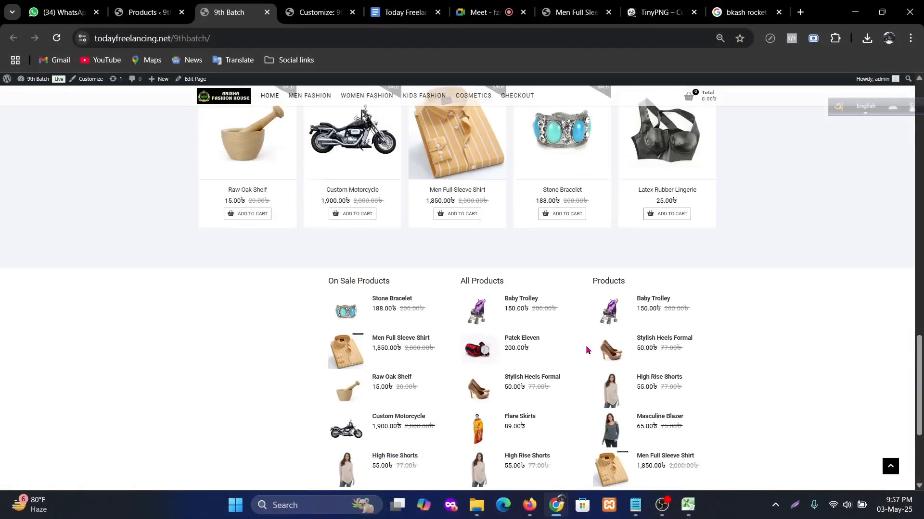
pyautogui.scroll(15, 586, 349)
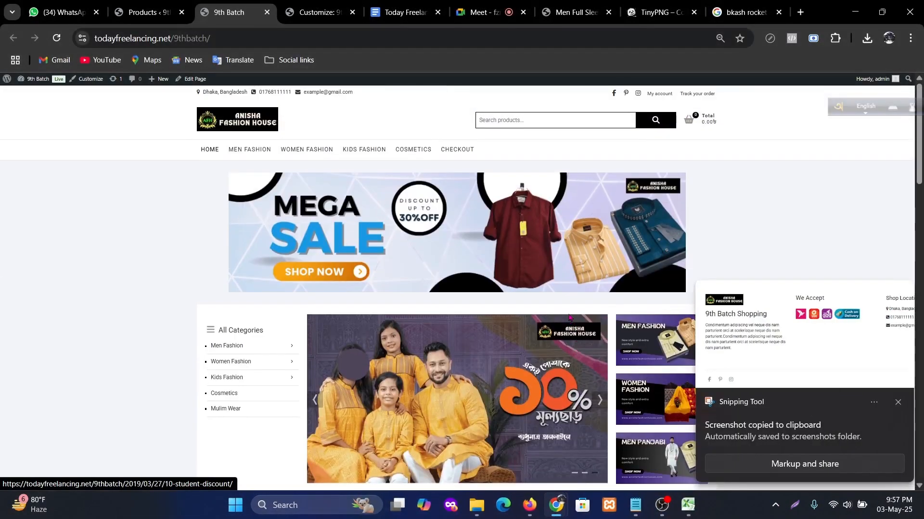
pyautogui.scroll(-10, 569, 318)
pyautogui.scroll(2, 566, 313)
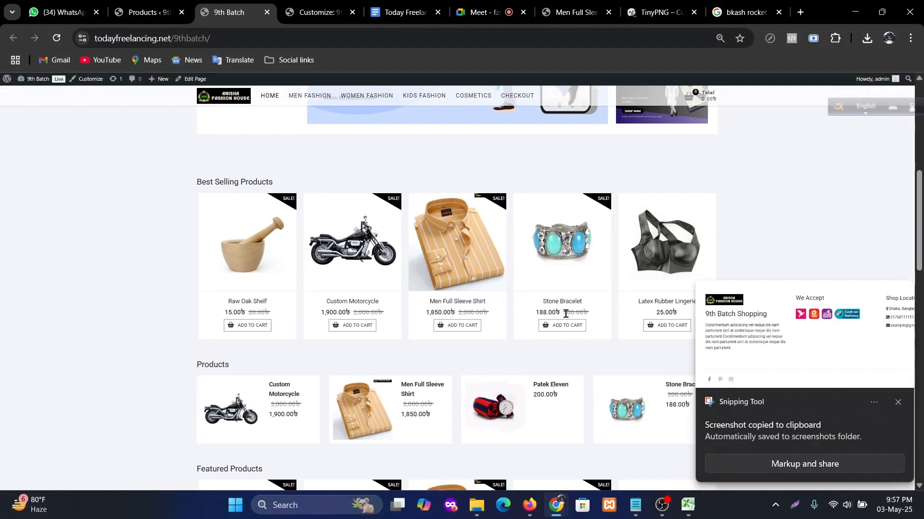
pyautogui.click(459, 302)
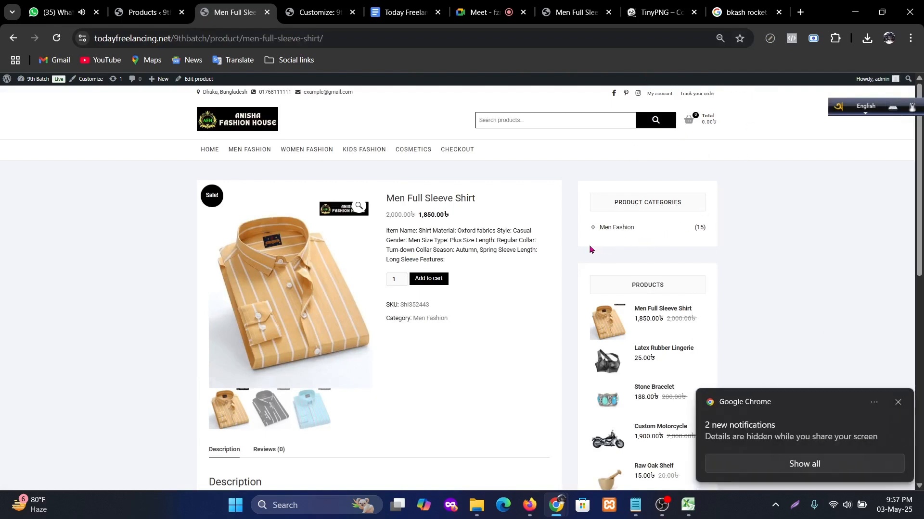
pyautogui.hotkey('ctrl', '+')
pyautogui.hotkey('ctrl', '+')
pyautogui.hotkey('ctrl', '+')
pyautogui.scroll(-3, 593, 248)
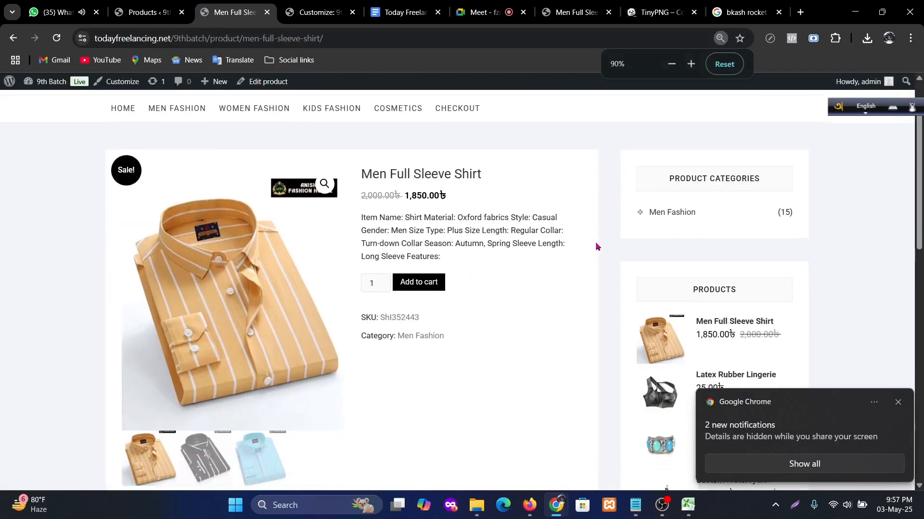
pyautogui.click(898, 403)
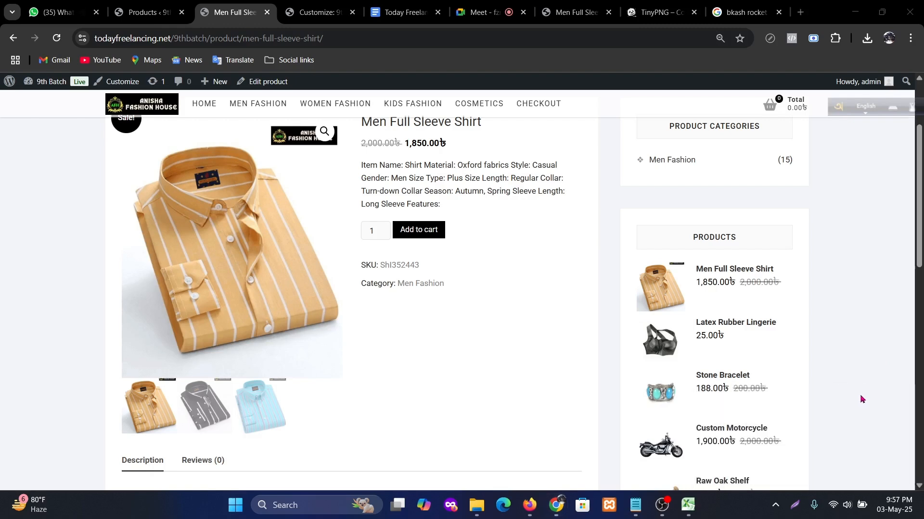
# - Capture the 9th Batch Men Full Sleeve Shirt product page, including its details and sidebar, with the Snipping Tool
pyautogui.click(481, 12)
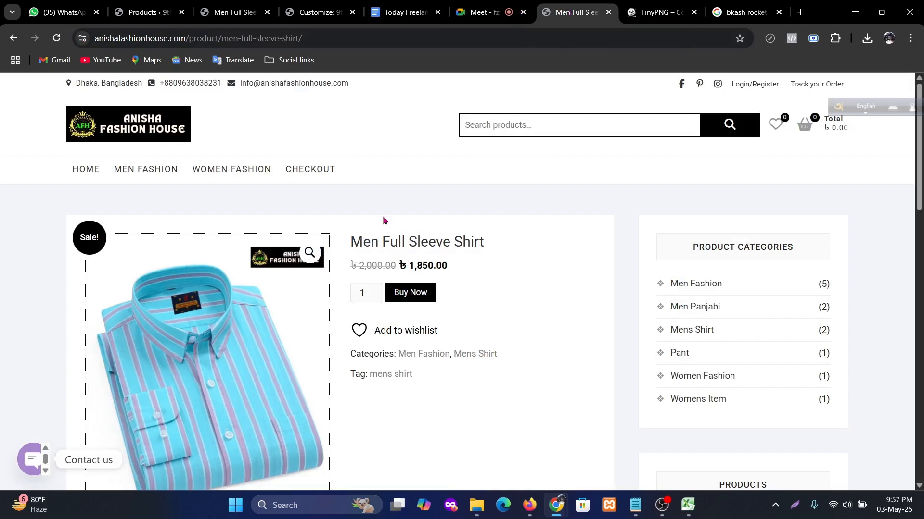
pyautogui.click(256, 11)
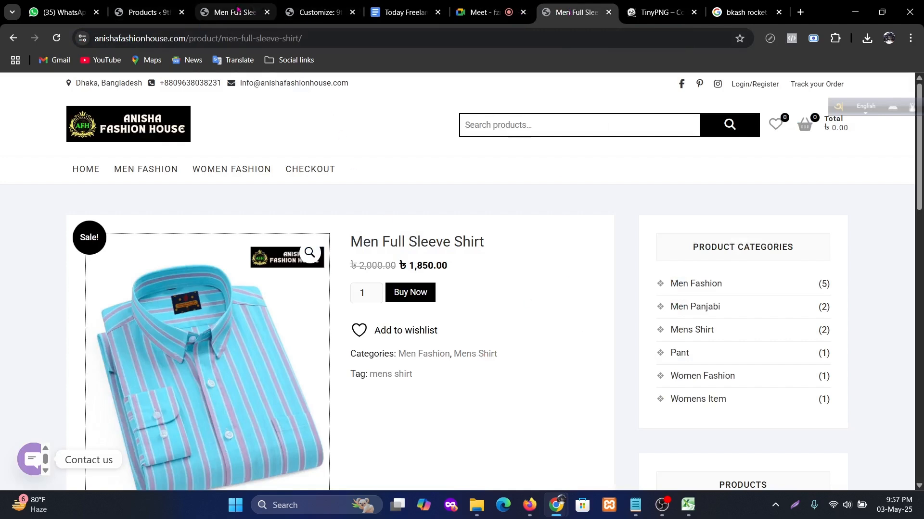
pyautogui.scroll(2, 598, 298)
pyautogui.scroll(-1, 598, 299)
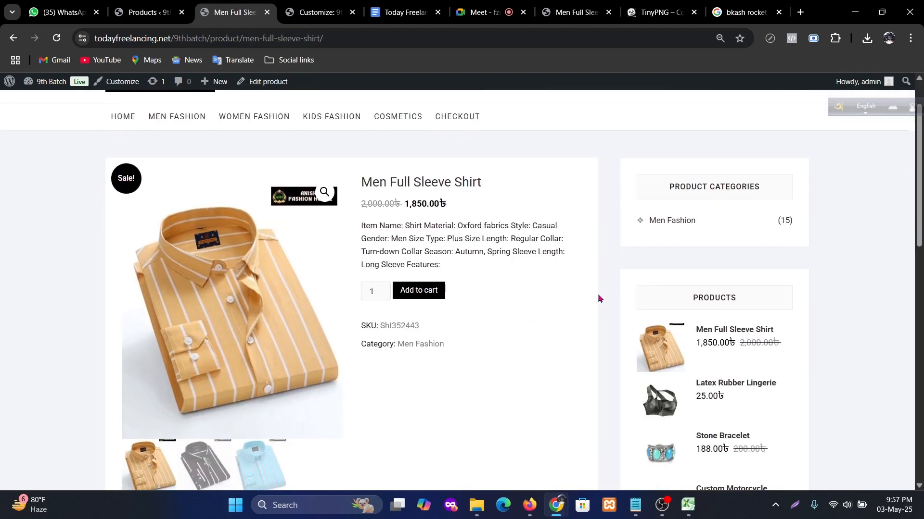
pyautogui.press('super+shift+s')
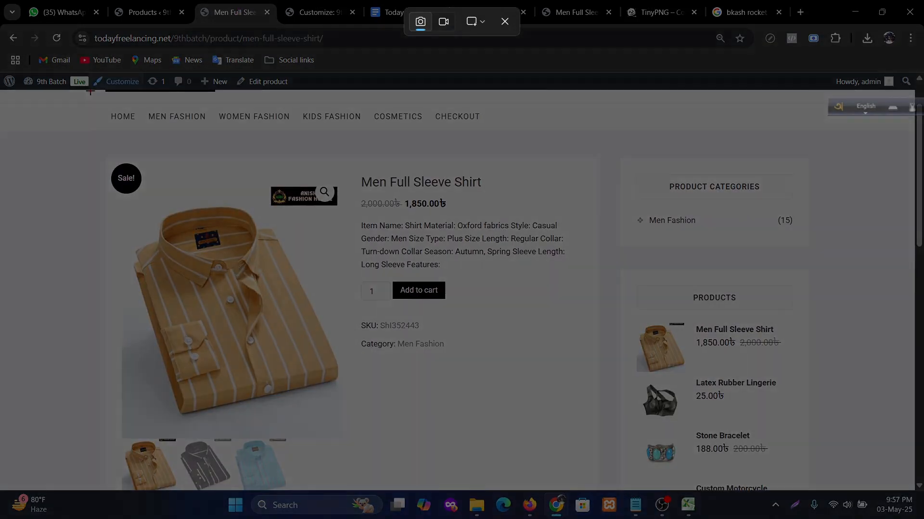
pyautogui.moveTo(89, 89); pyautogui.dragTo(800, 498)
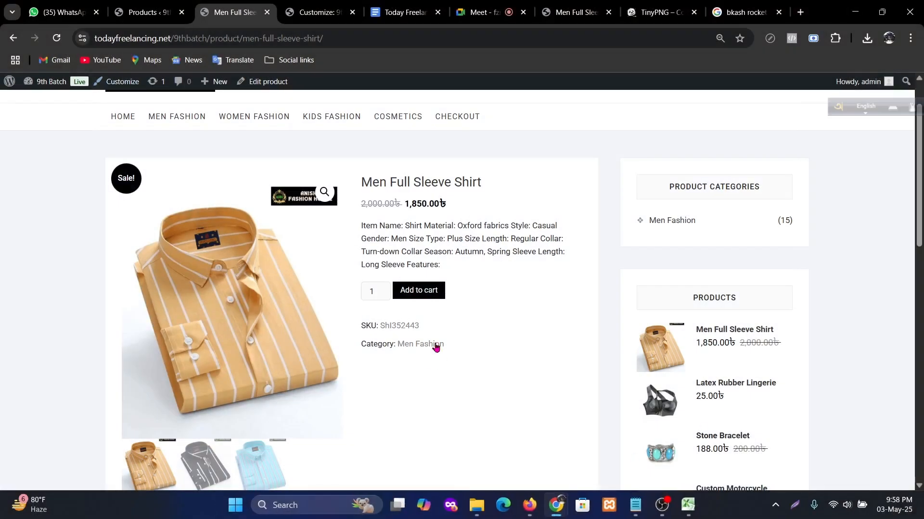